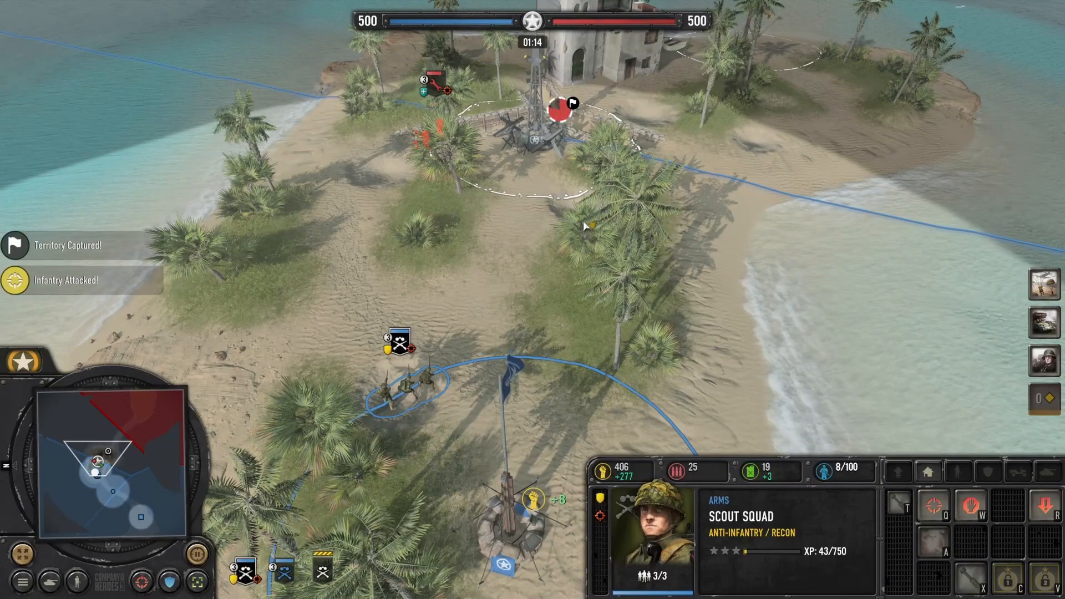
Order the second scout squad to move to the sandbag trench beside the radio tower
middle_drag(586, 226, 692, 364)
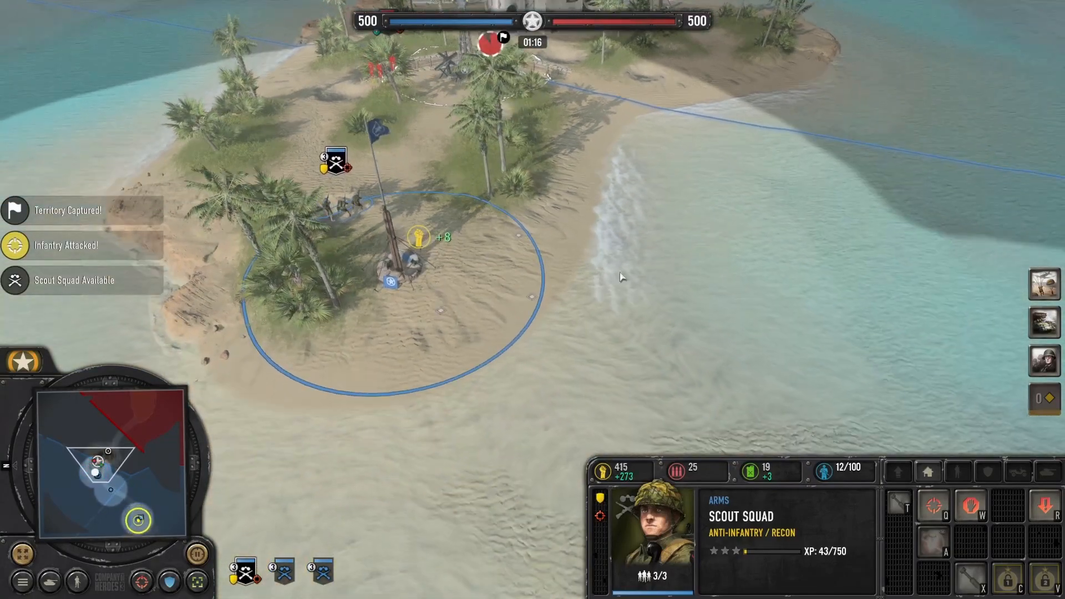
drag(692, 363, 421, 231)
middle_drag(420, 231, 397, 186)
middle_drag(501, 388, 546, 533)
middle_drag(524, 119, 491, 410)
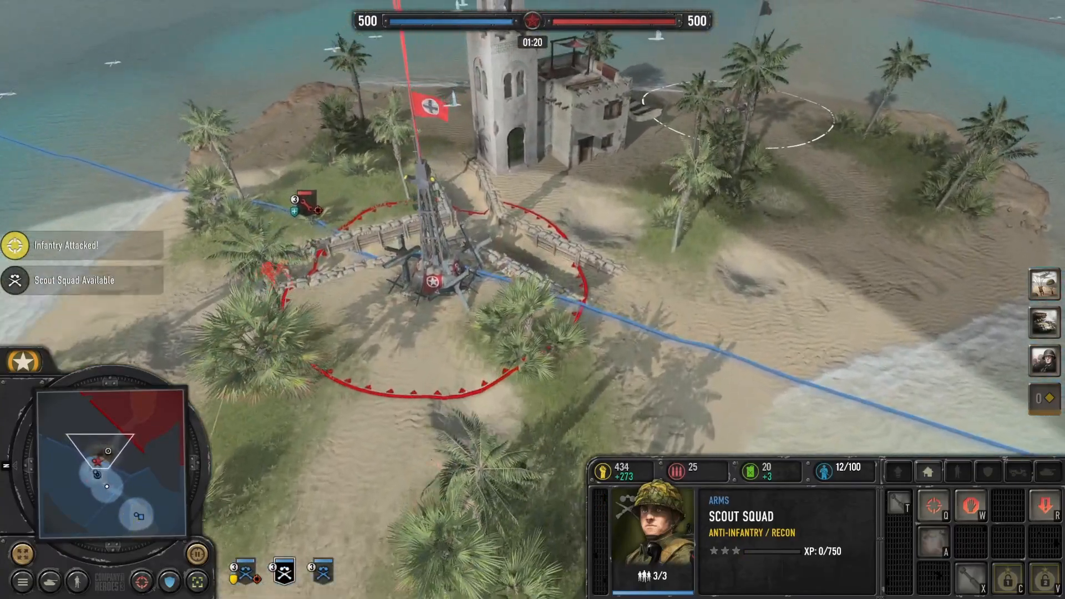
middle_drag(549, 262, 525, 345)
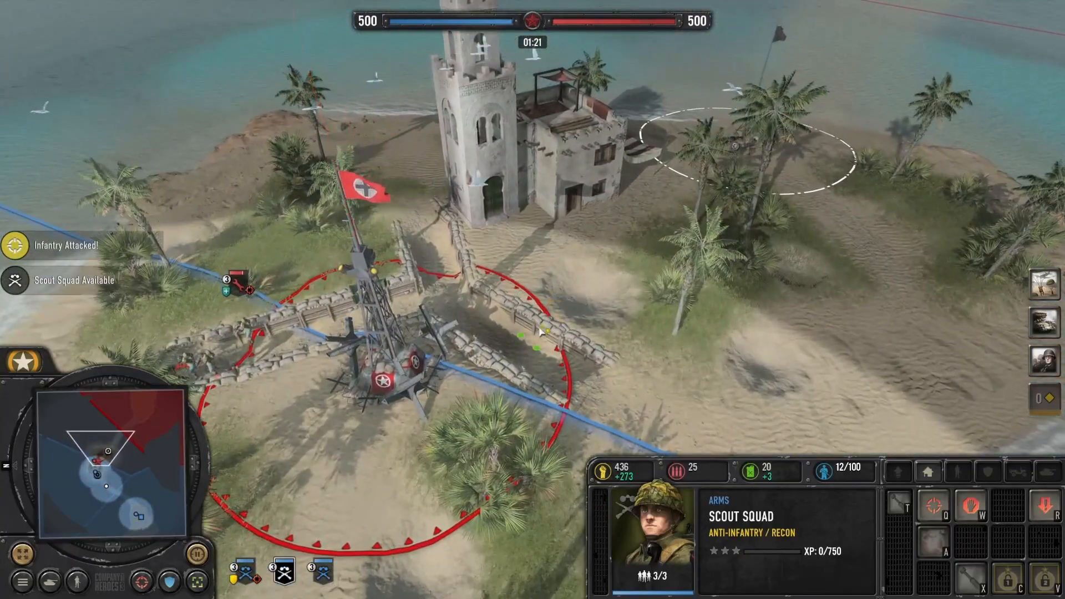
right_click(521, 336)
Send the first scout squad to the palms at the edge of the enemy-held capture circle
middle_drag(520, 336, 574, 97)
click(426, 222)
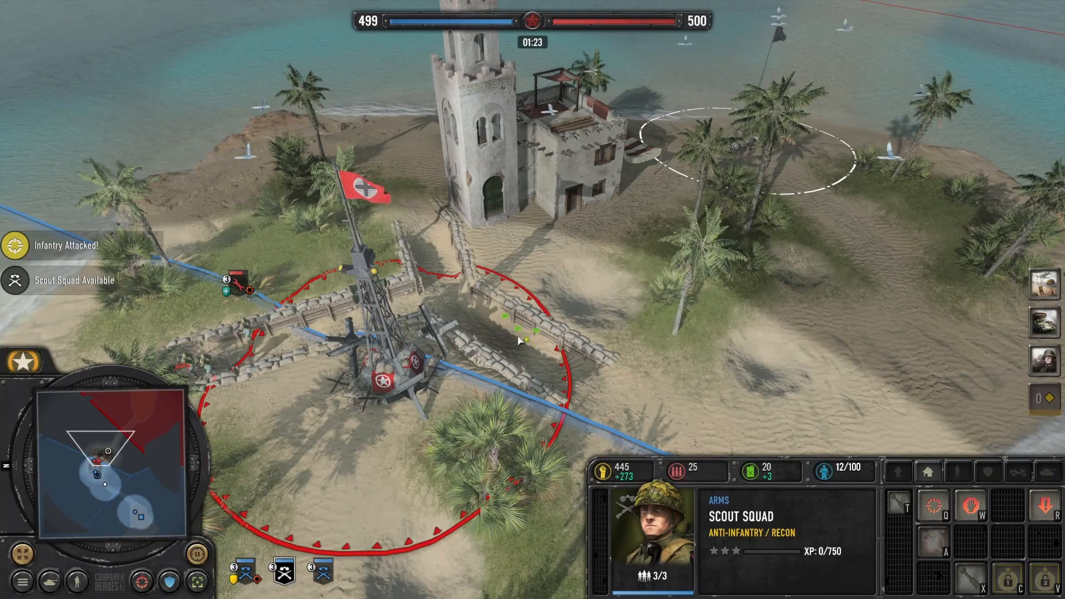
middle_drag(252, 171, 428, 334)
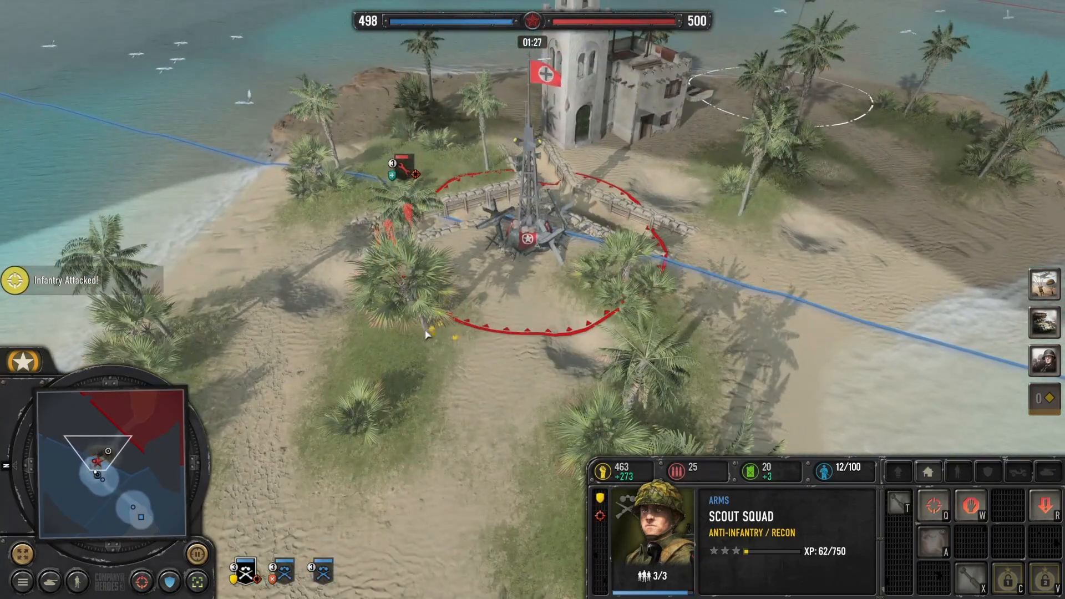
middle_drag(517, 292, 508, 89)
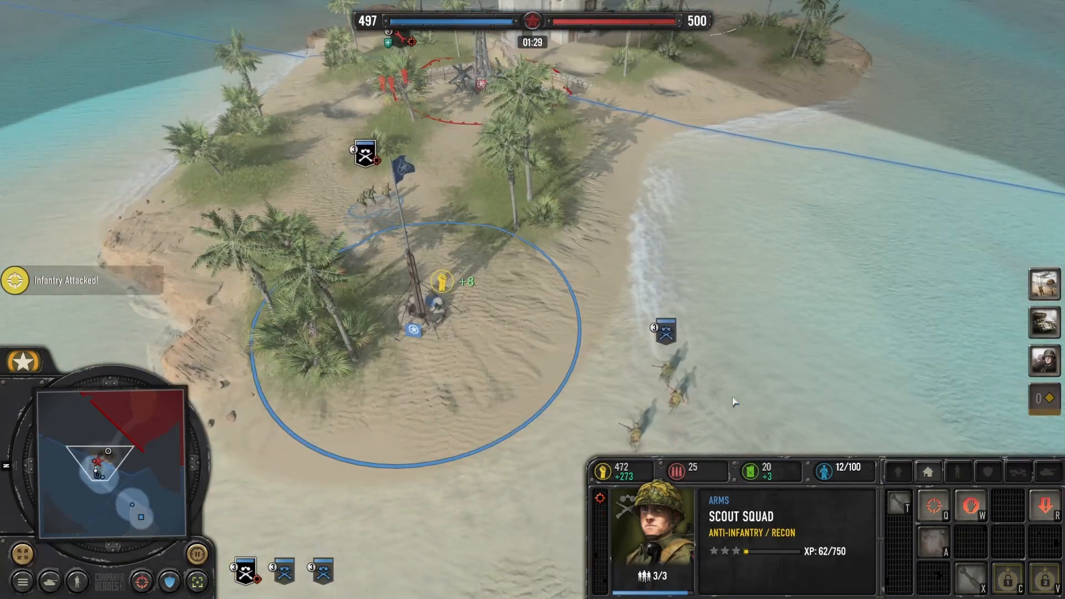
Move the second scout squad into cover inside the sandbag trench next to the radio tower
click(665, 323)
middle_drag(682, 231, 619, 345)
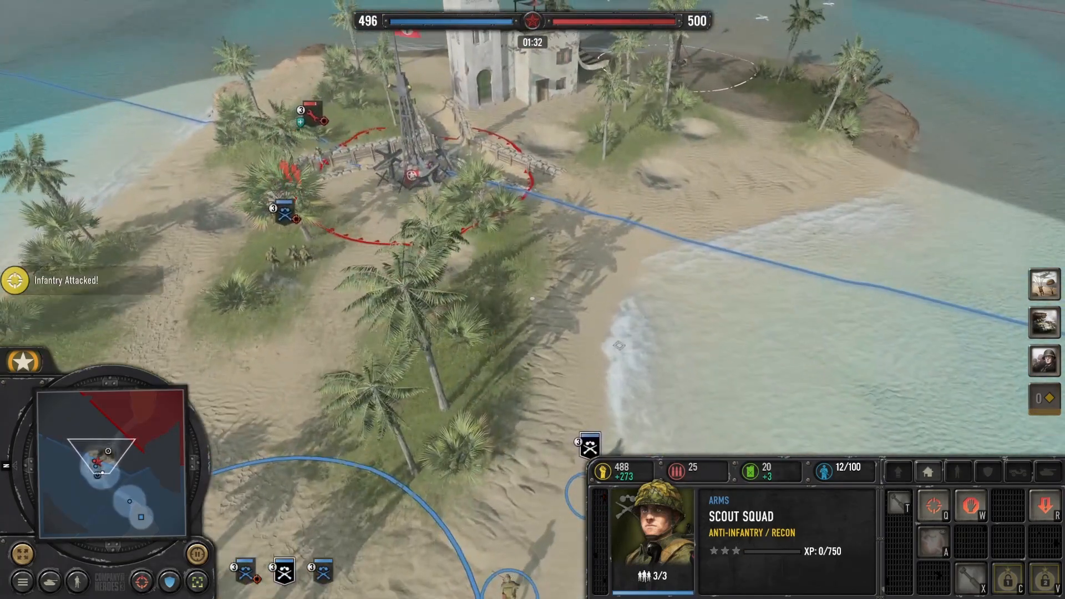
middle_drag(653, 178, 731, 187)
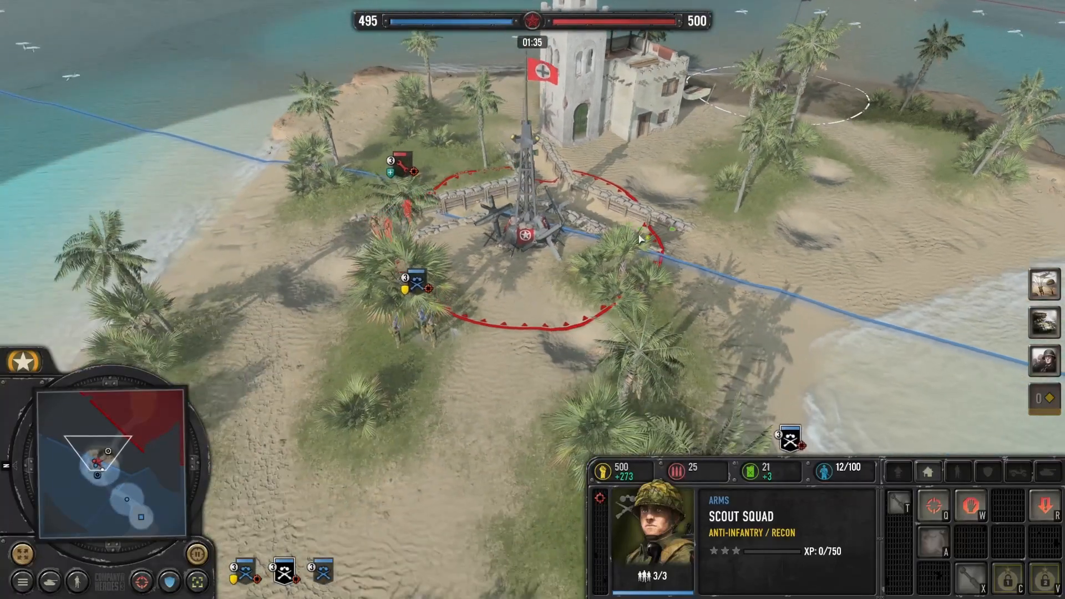
key(alt)
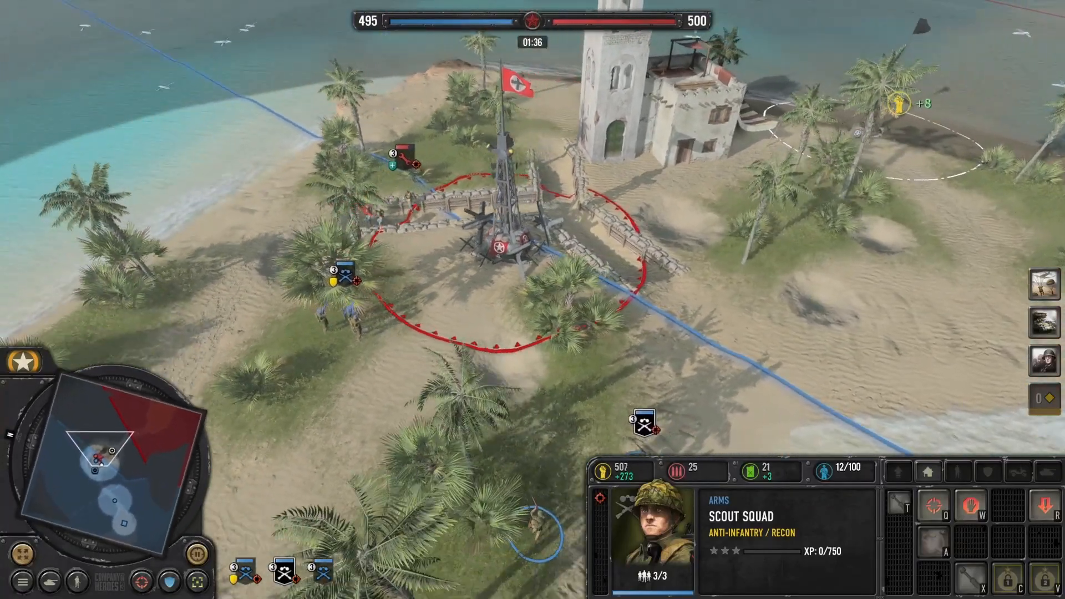
key(alt)
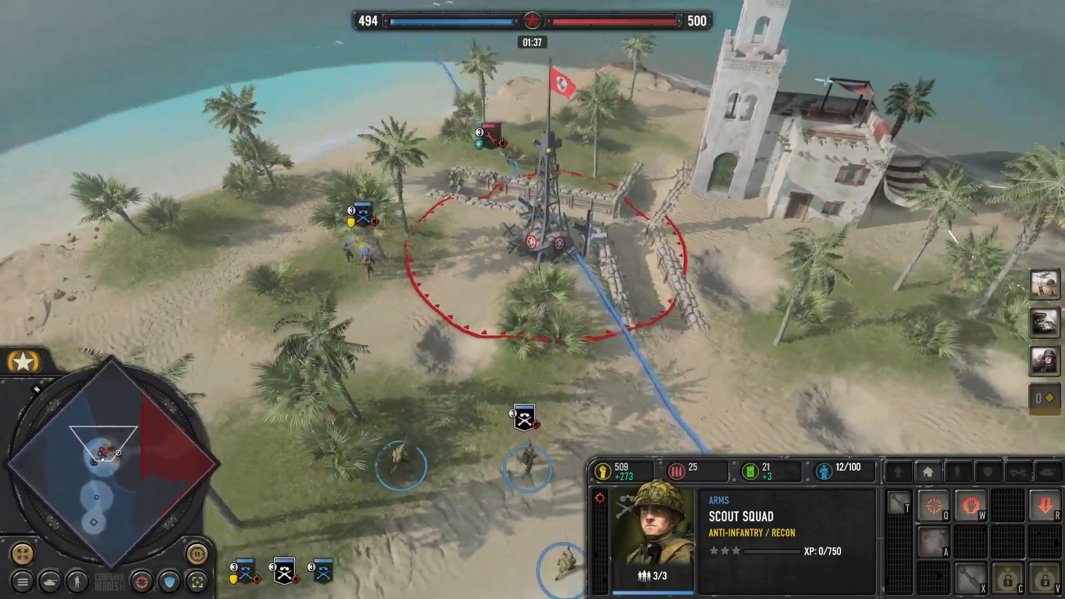
scroll(616, 239, up, 5)
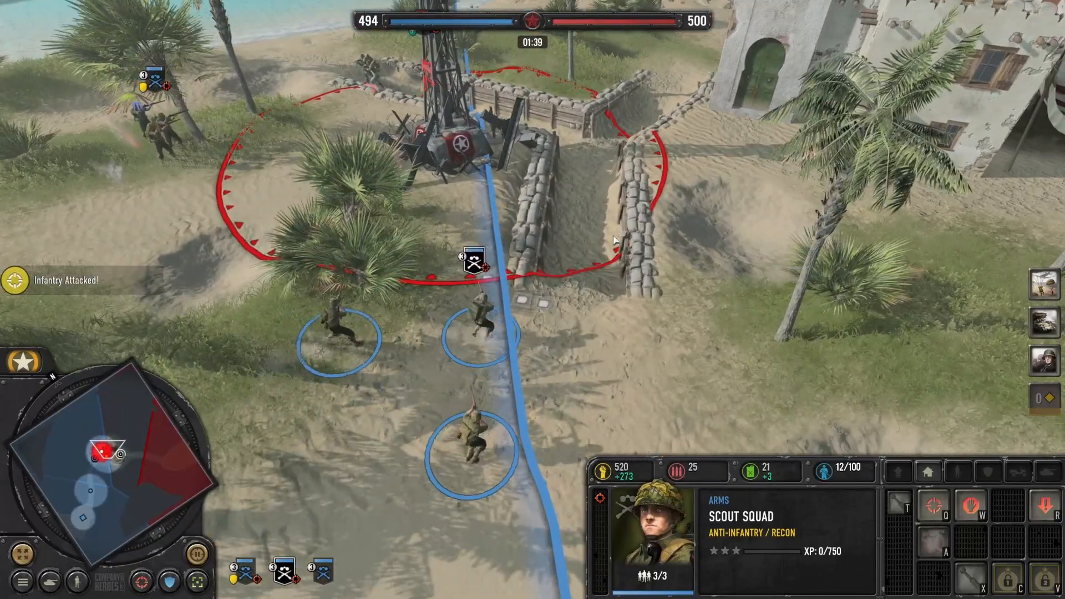
right_click(598, 249)
scroll(590, 255, up, 3)
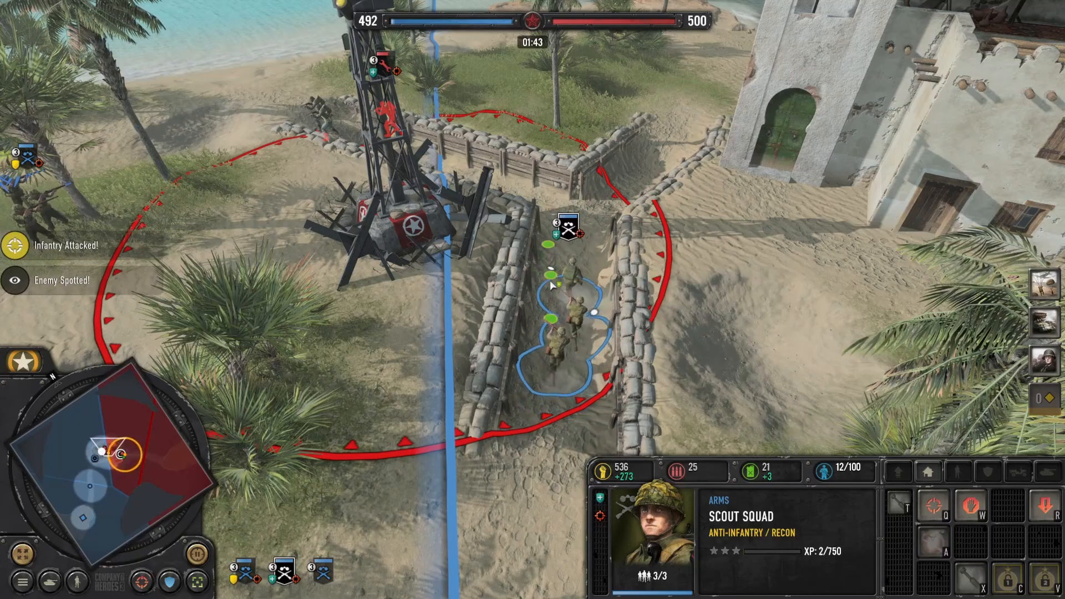
Garrison the scout squad from the trench in the white tower building
middle_drag(605, 187, 715, 65)
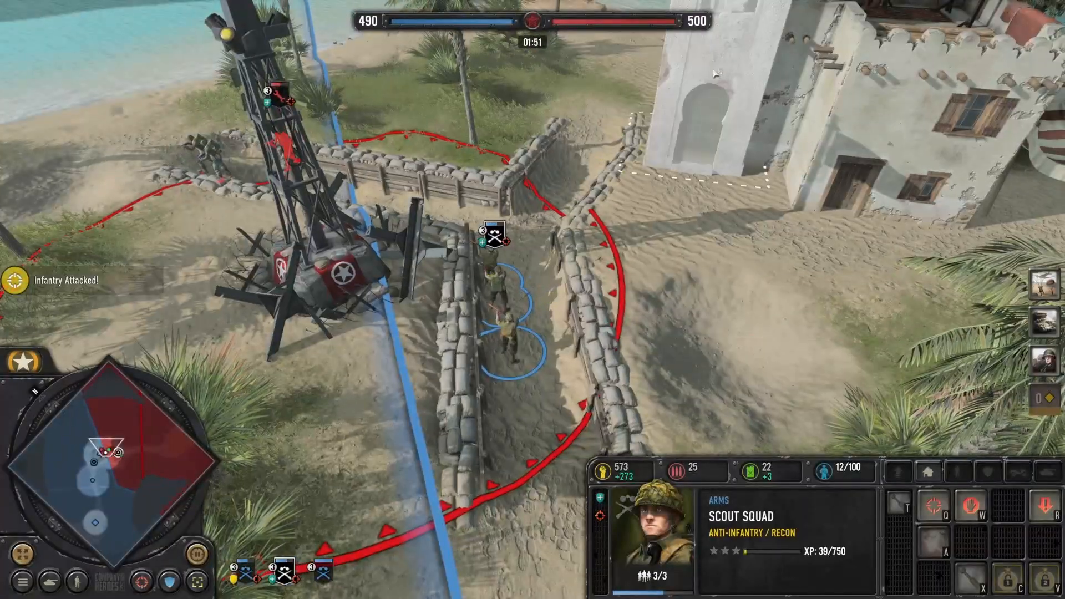
scroll(714, 66, down, 5)
right_click(694, 138)
scroll(693, 138, up, 5)
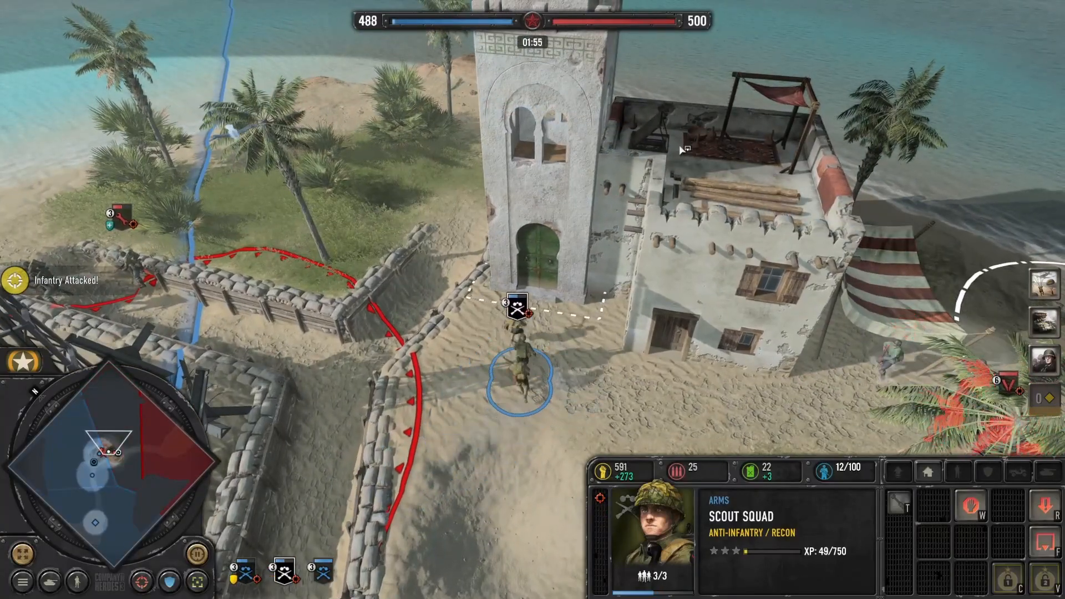
scroll(680, 153, up, 2)
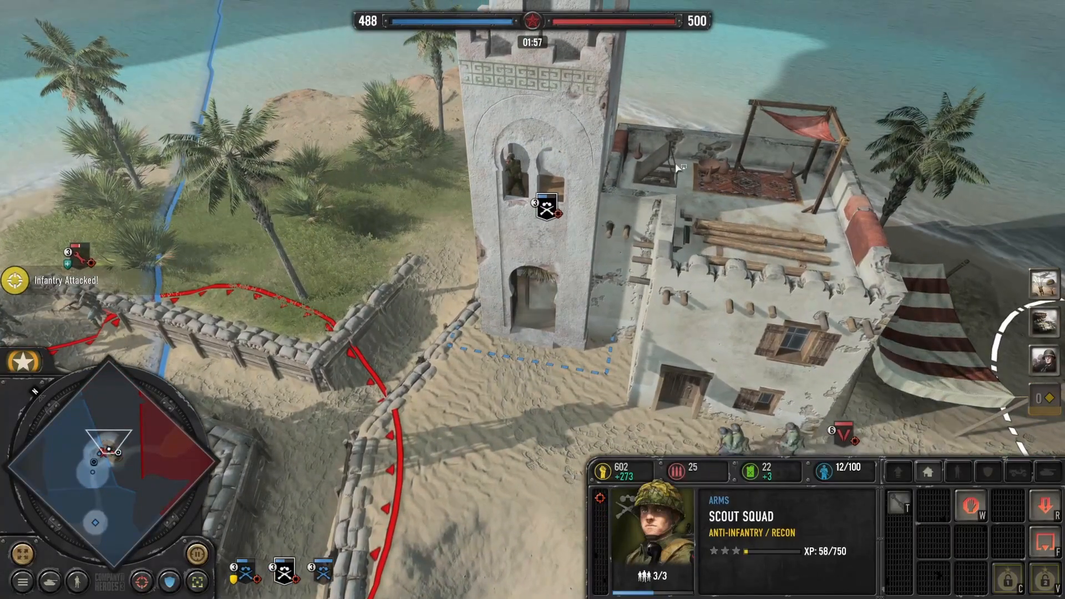
click(678, 167)
middle_drag(682, 168, 465, 173)
scroll(499, 173, down, 5)
middle_drag(665, 202, 663, 160)
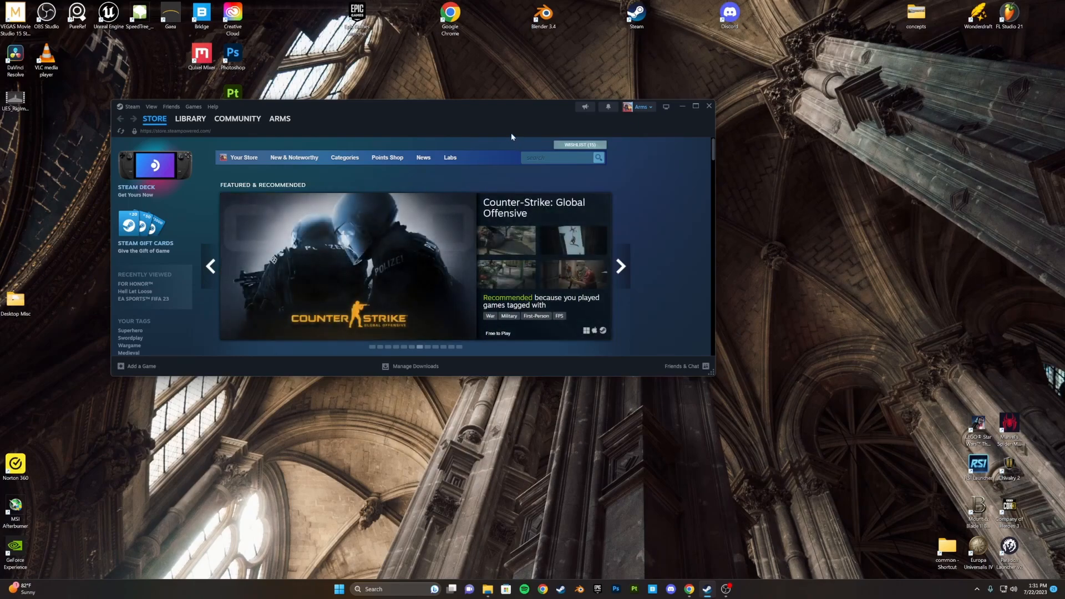
Switch to Steam and open the Storage page of its settings
drag(508, 115, 452, 133)
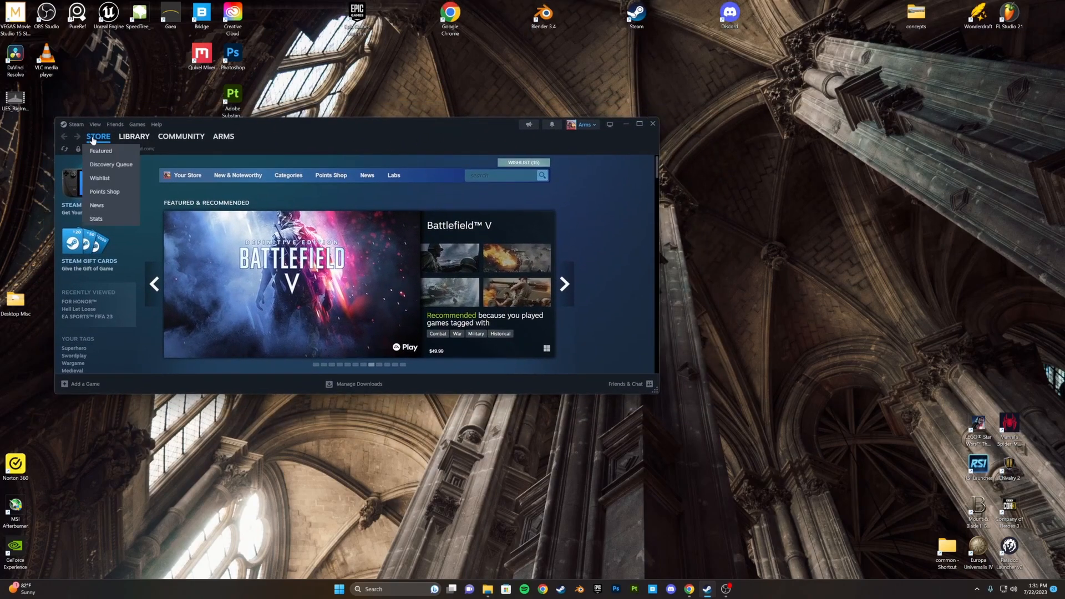
mouse_move(320, 132)
mouse_down()
mouse_move(355, 141)
mouse_move(310, 137)
mouse_up()
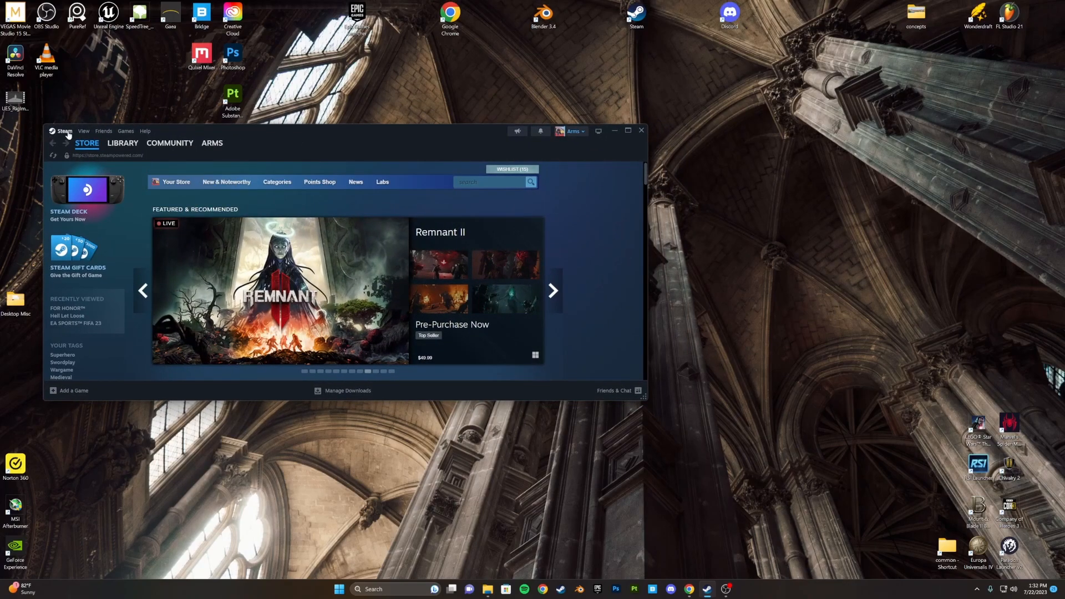
click(64, 132)
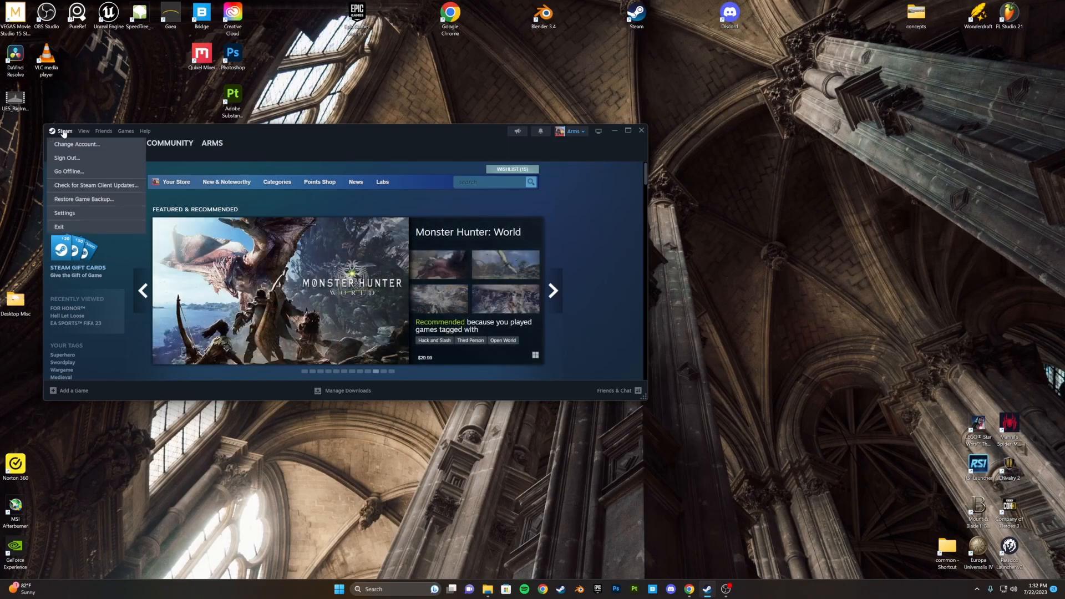
click(79, 213)
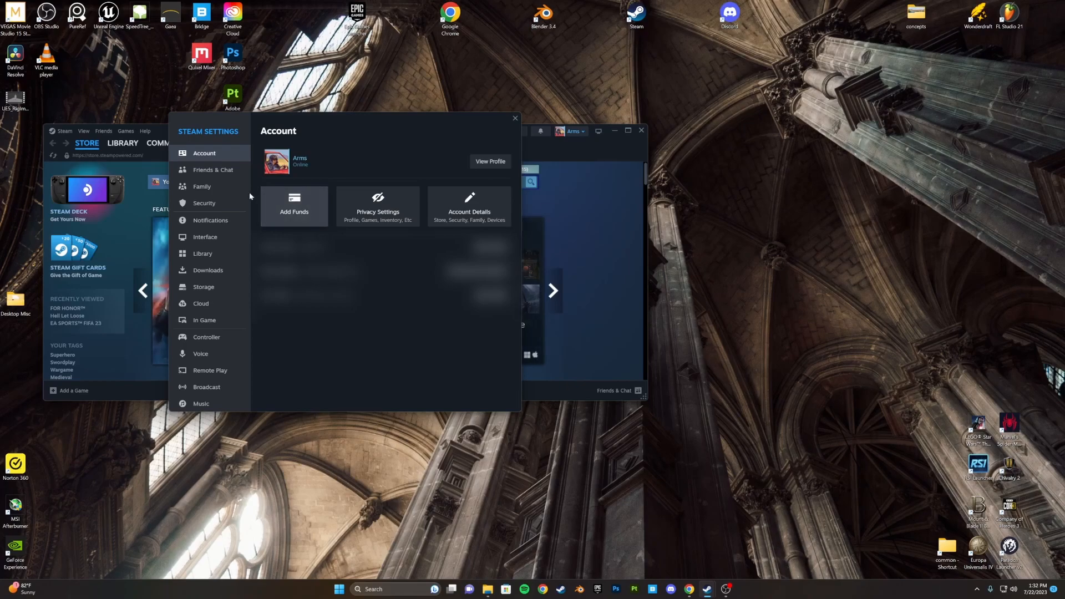
click(212, 288)
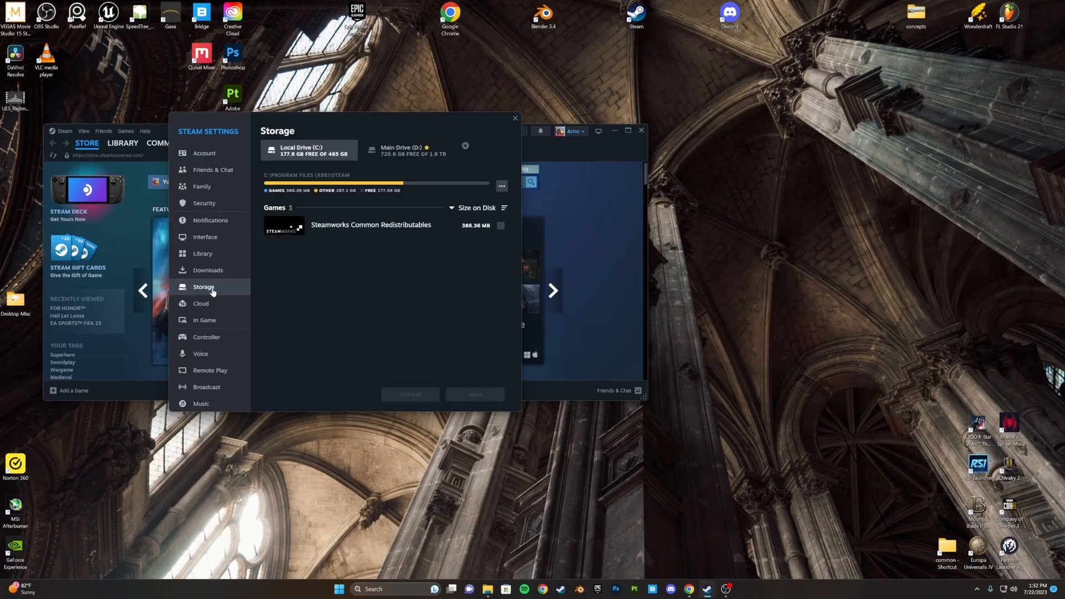
Show the games on Main Drive (D:) and browse that drive's Steam library folder
click(423, 150)
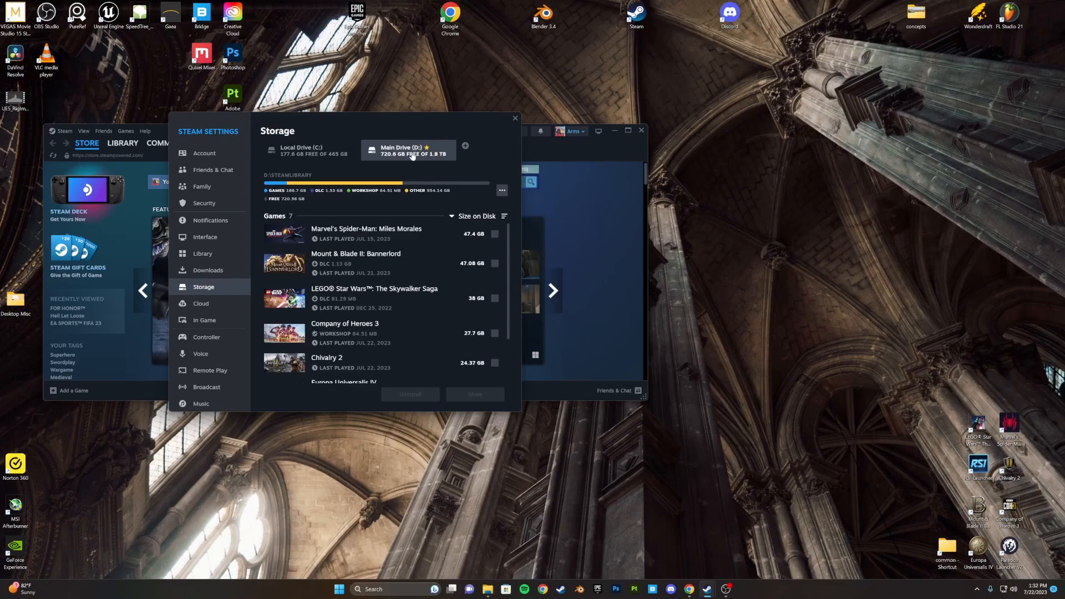
scroll(381, 267, down, 2)
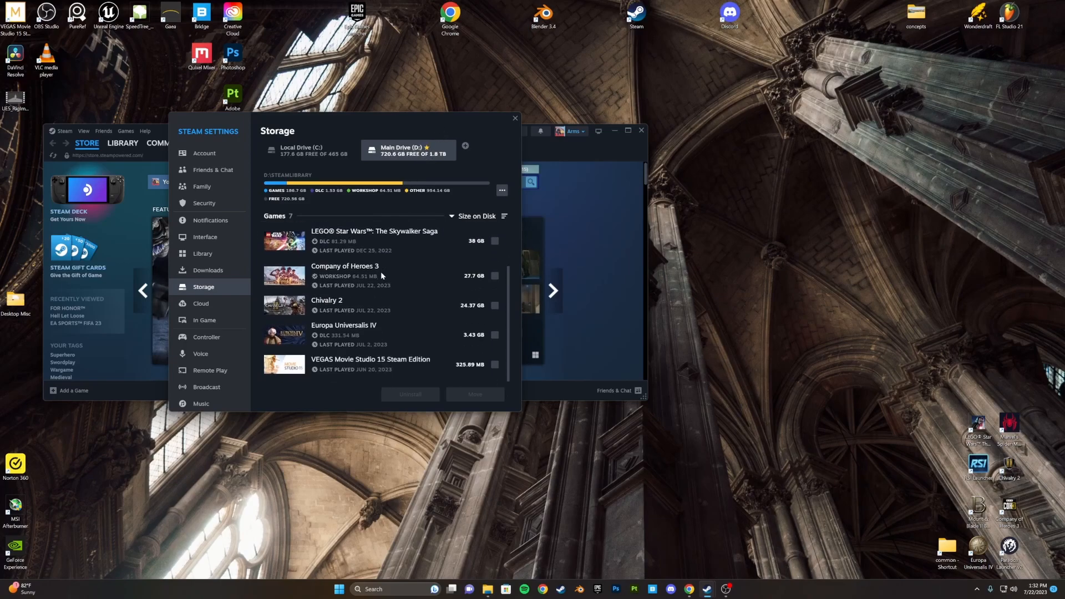
scroll(381, 299, up, 1)
scroll(380, 308, up, 1)
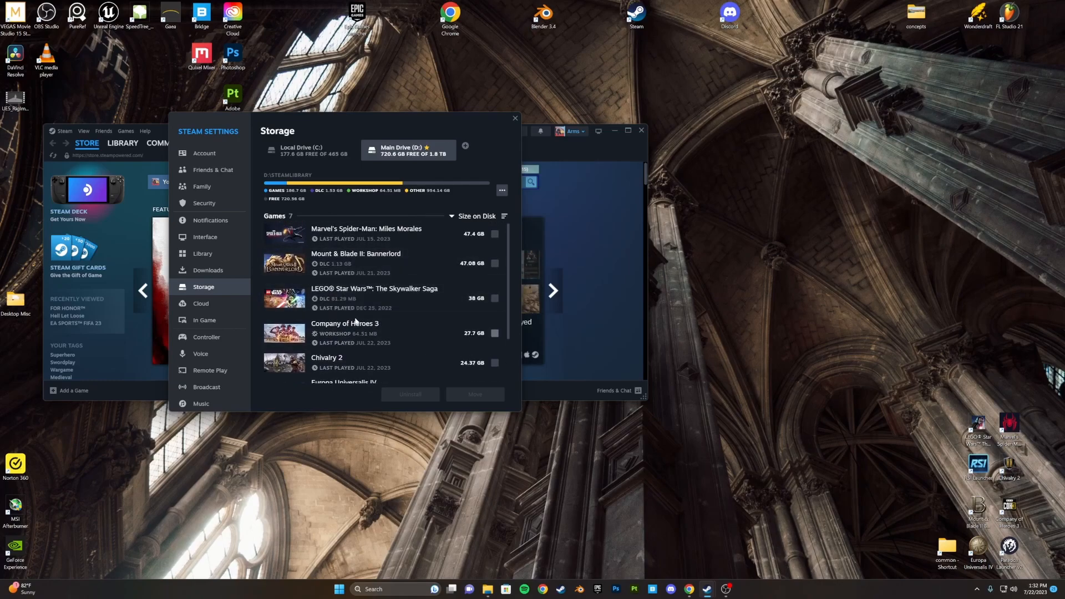
click(503, 194)
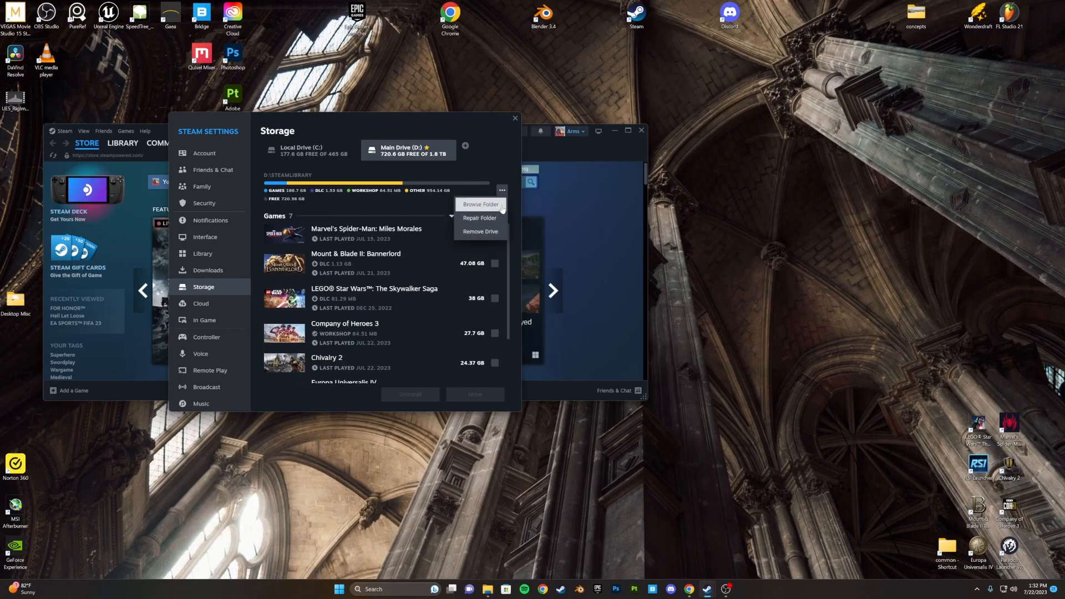
click(499, 204)
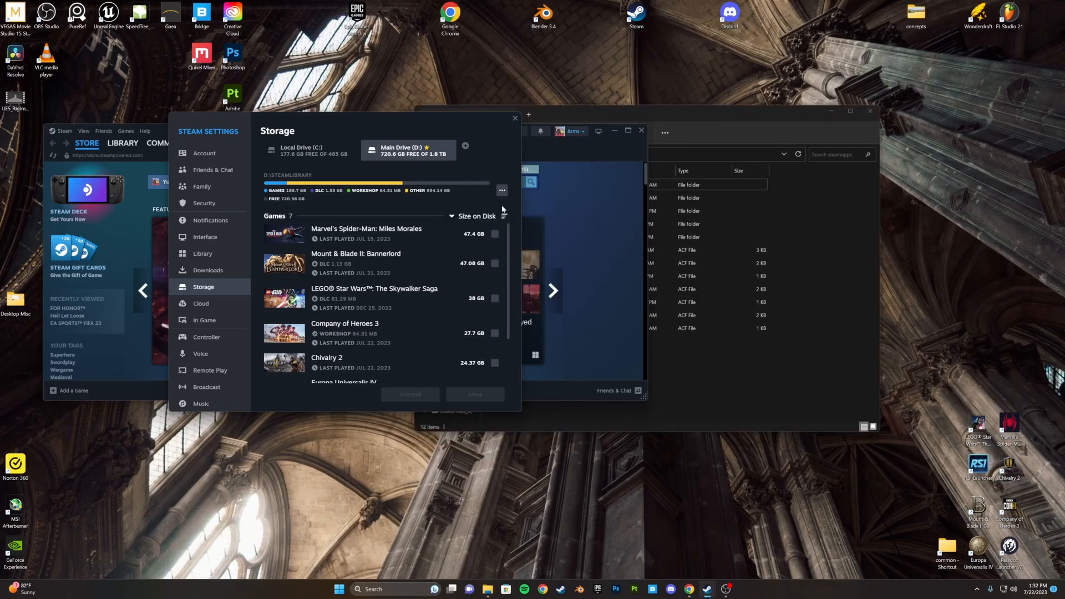
Close the Steam settings and open the common > Company of Heroes 3 folder inside steamapps
click(515, 118)
drag(596, 146, 581, 294)
click(701, 112)
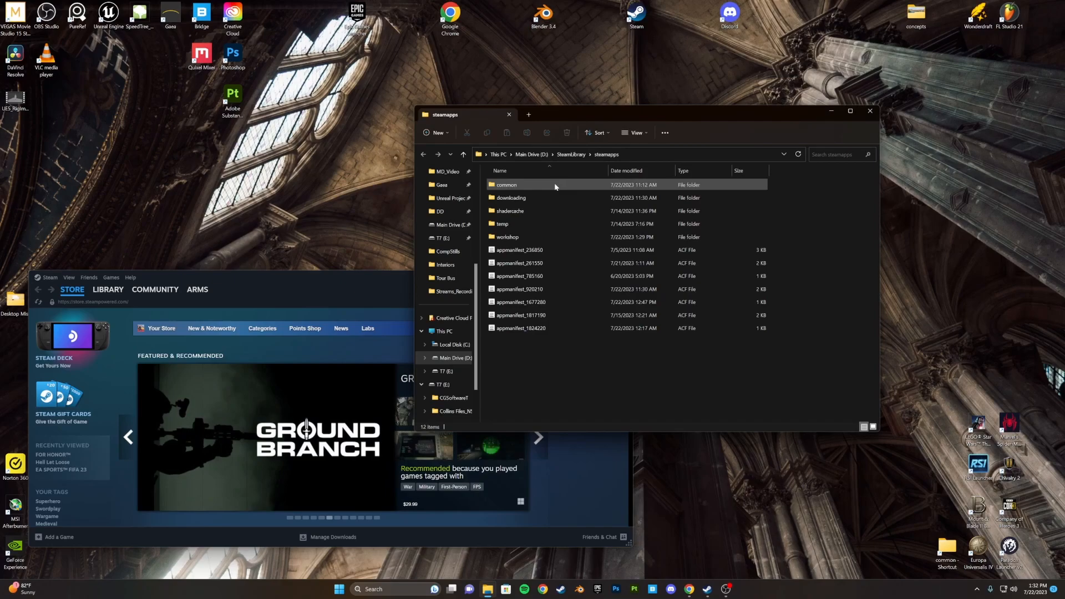
double_click(555, 186)
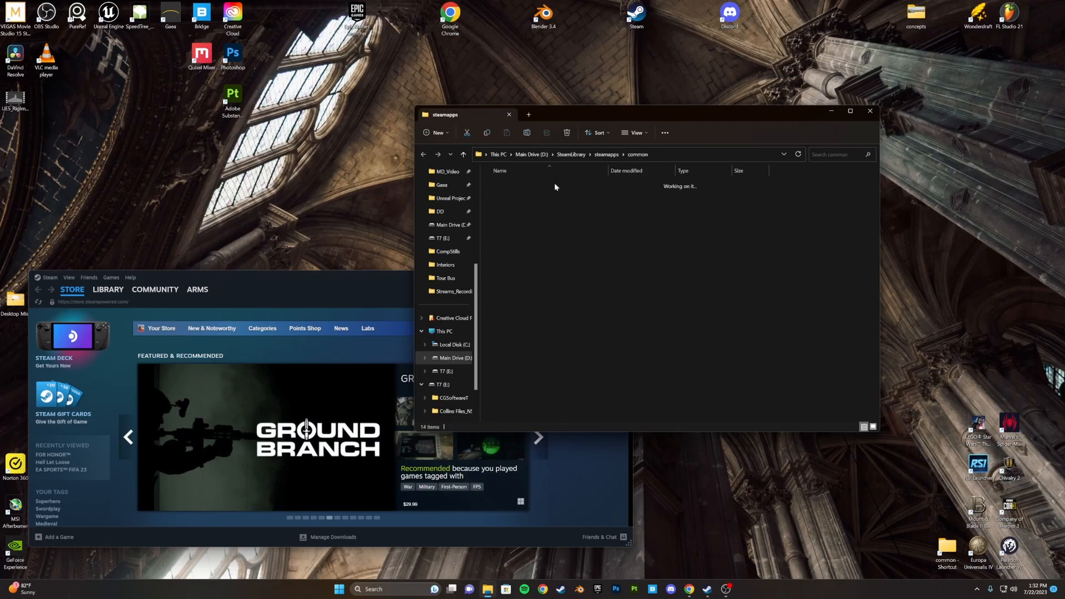
double_click(552, 197)
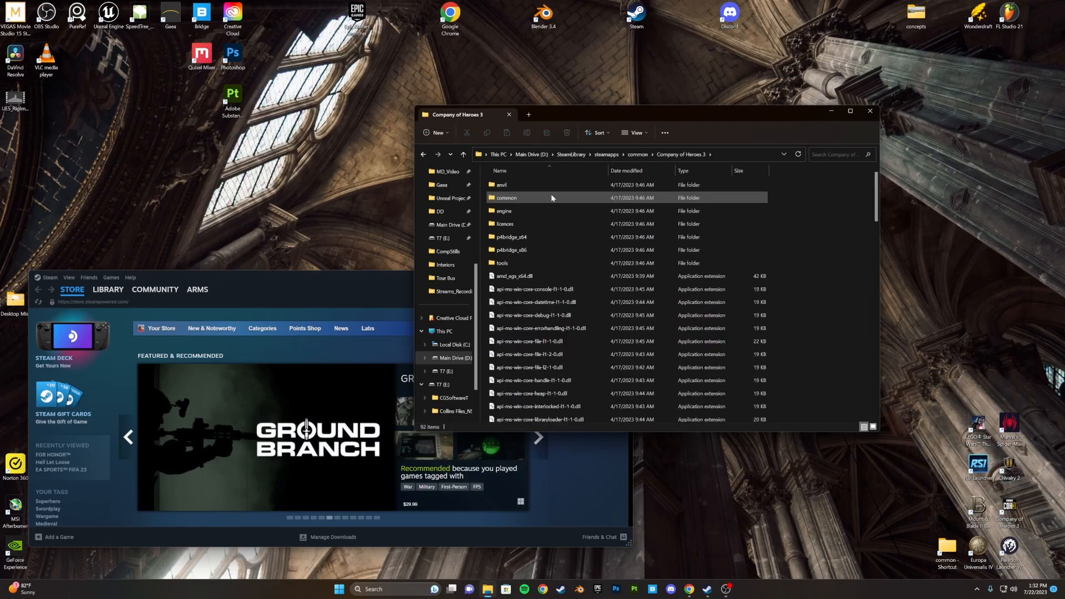
Find the EssenceEditor application in the Company of Heroes 3 folder and launch it
scroll(552, 198, down, 10)
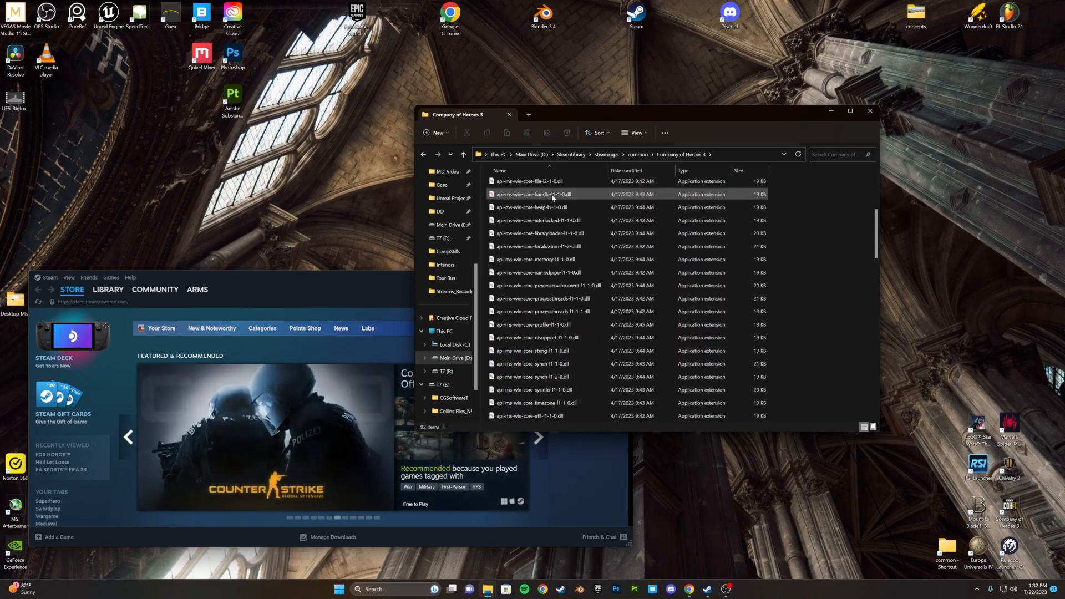
scroll(552, 197, down, 5)
scroll(553, 197, down, 2)
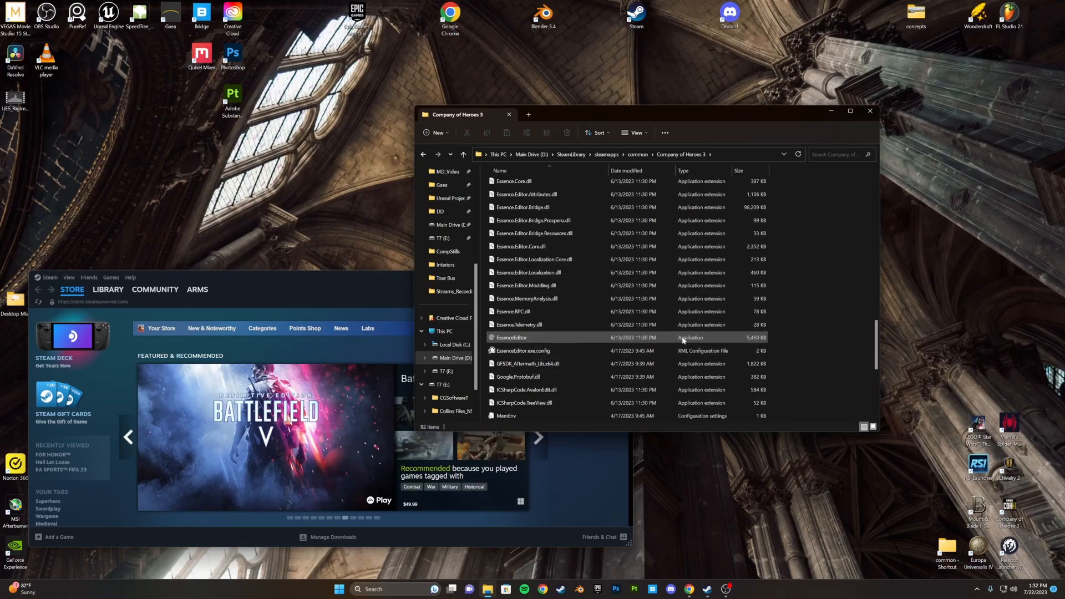
click(574, 339)
scroll(575, 311, down, 1)
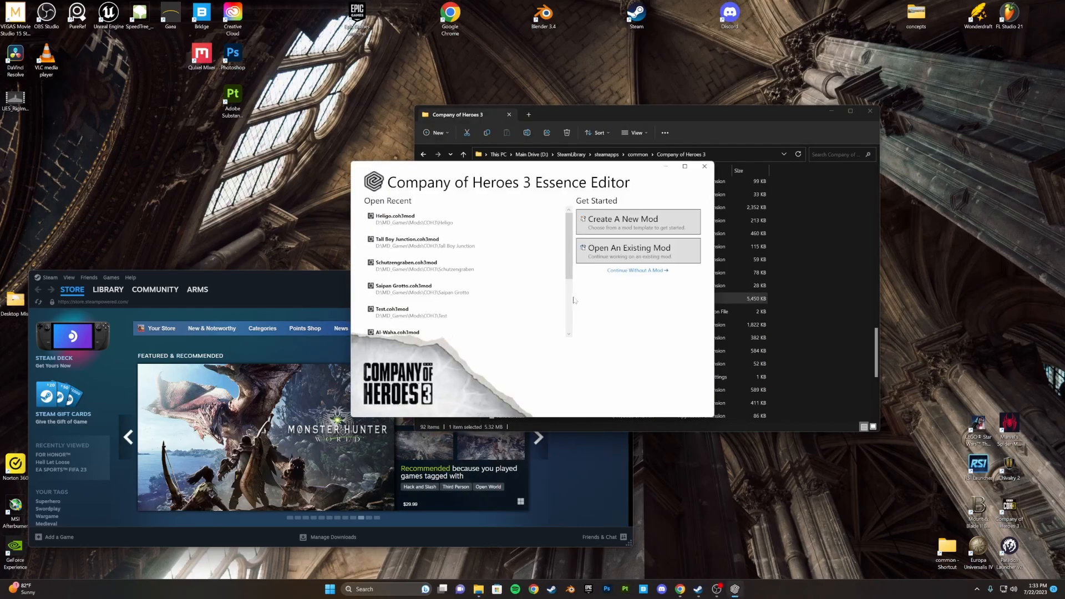
Reposition the Essence Editor start window and start creating a new mod
drag(570, 265, 581, 236)
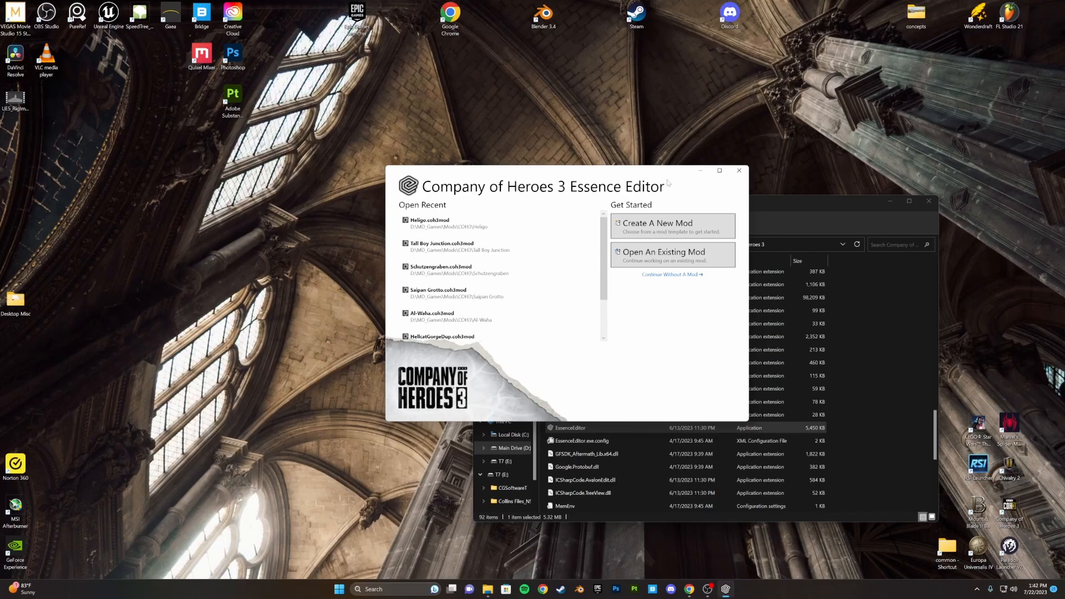
drag(664, 187, 703, 177)
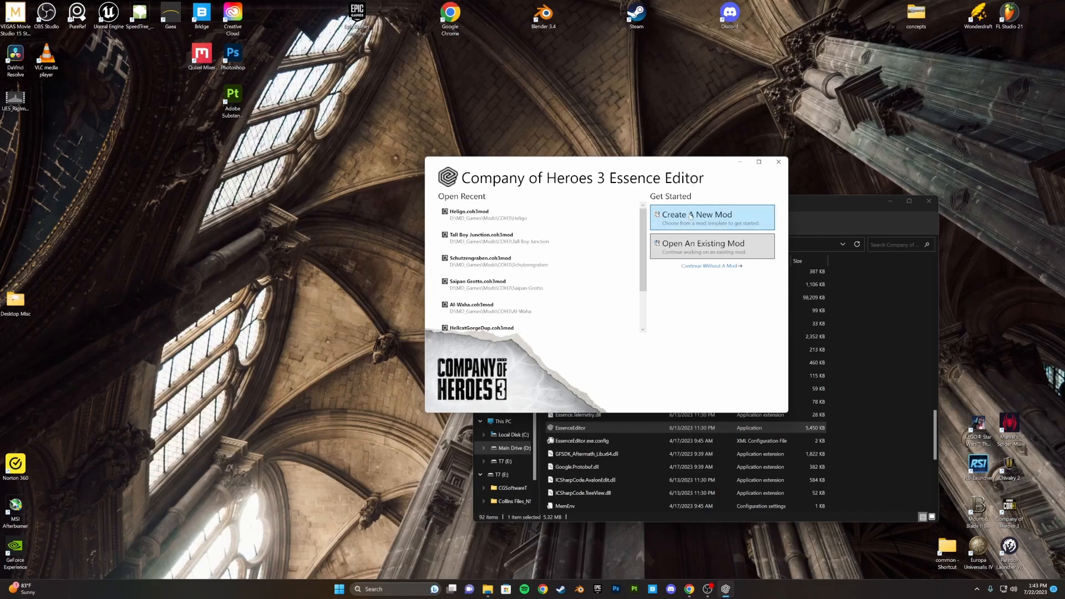
click(723, 224)
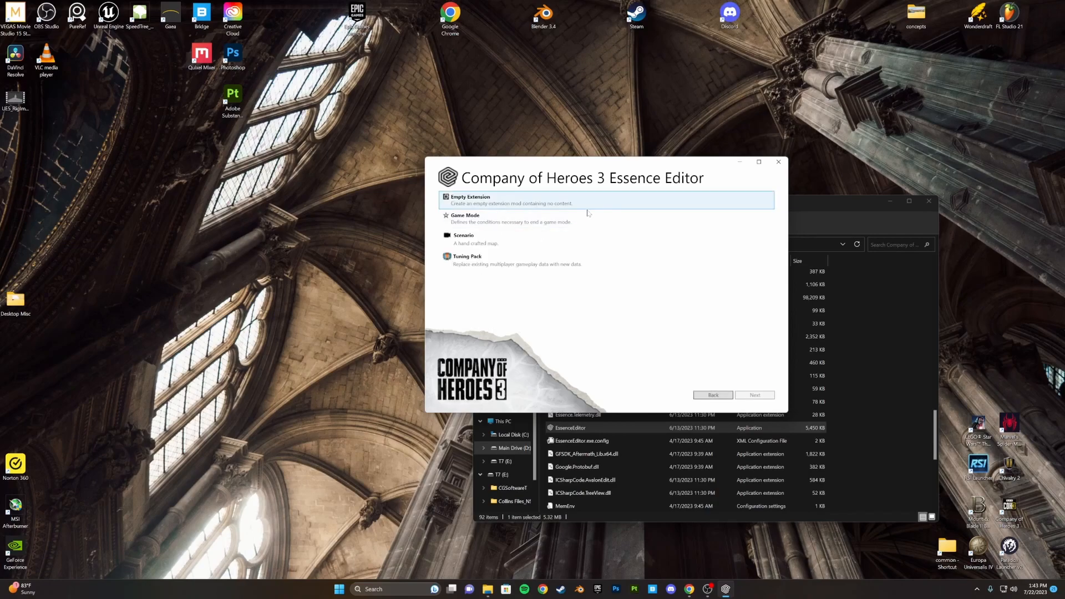
Choose the Scenario mod type and set both the scenario name and display name to Example
double_click(510, 241)
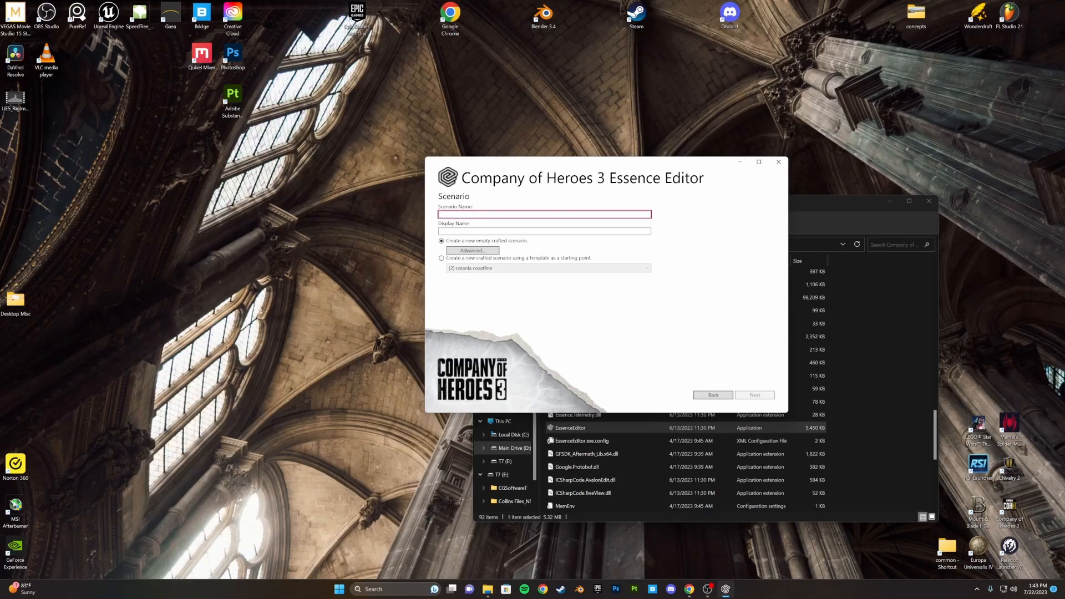
click(477, 231)
text(Example)
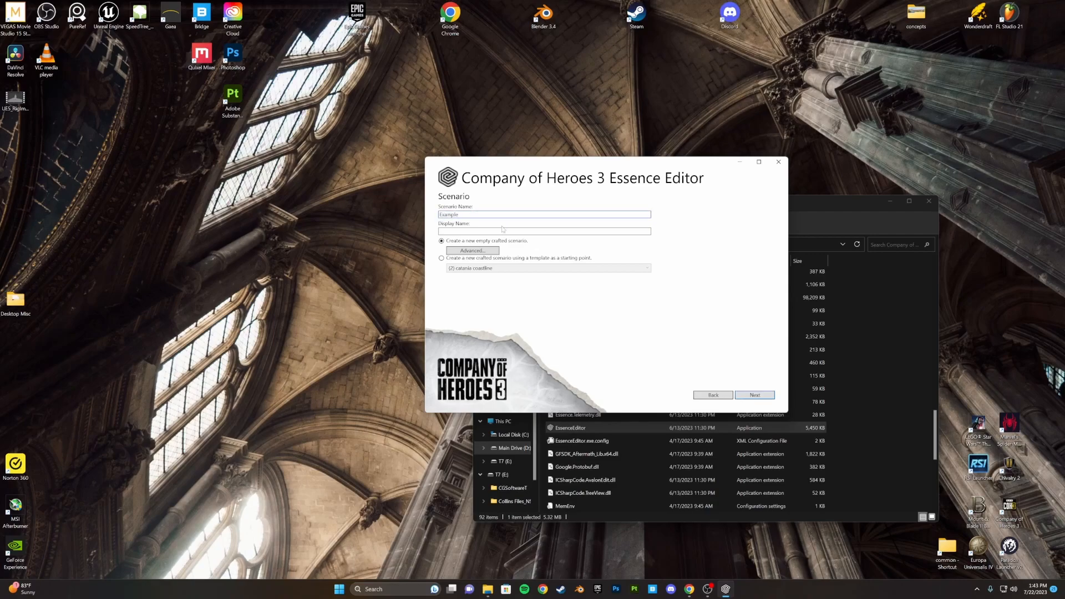
click(502, 230)
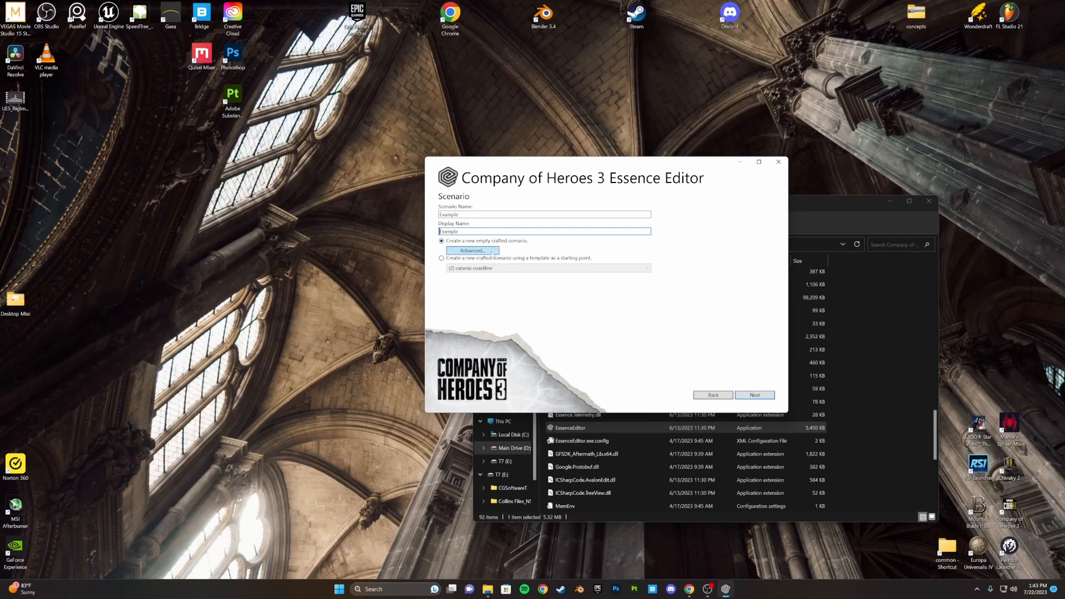
Base the new scenario on the (2) road to tunis template and continue to the mod details
click(442, 258)
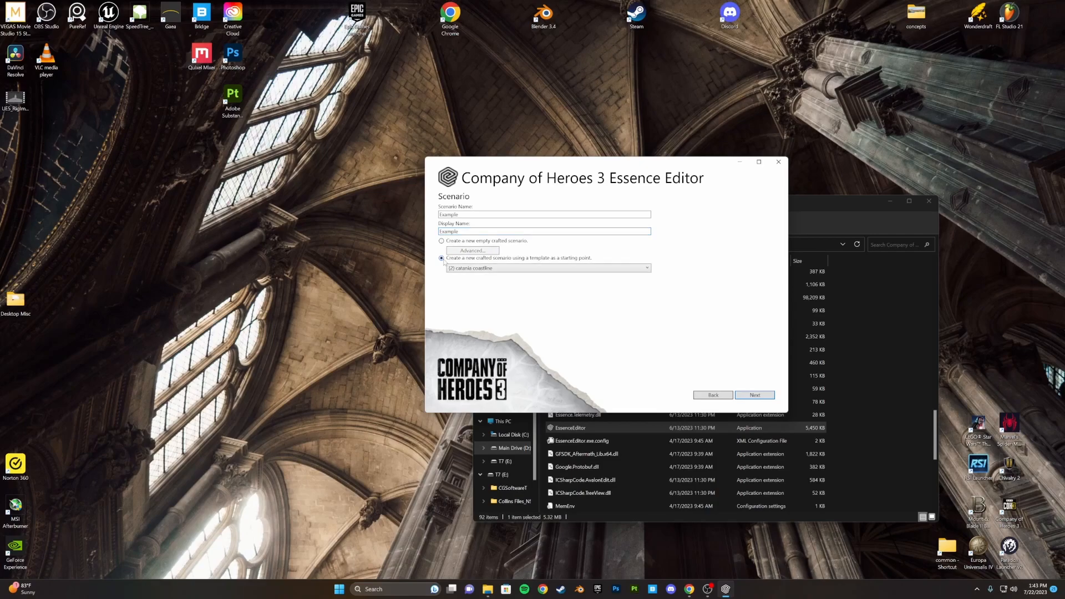
click(479, 268)
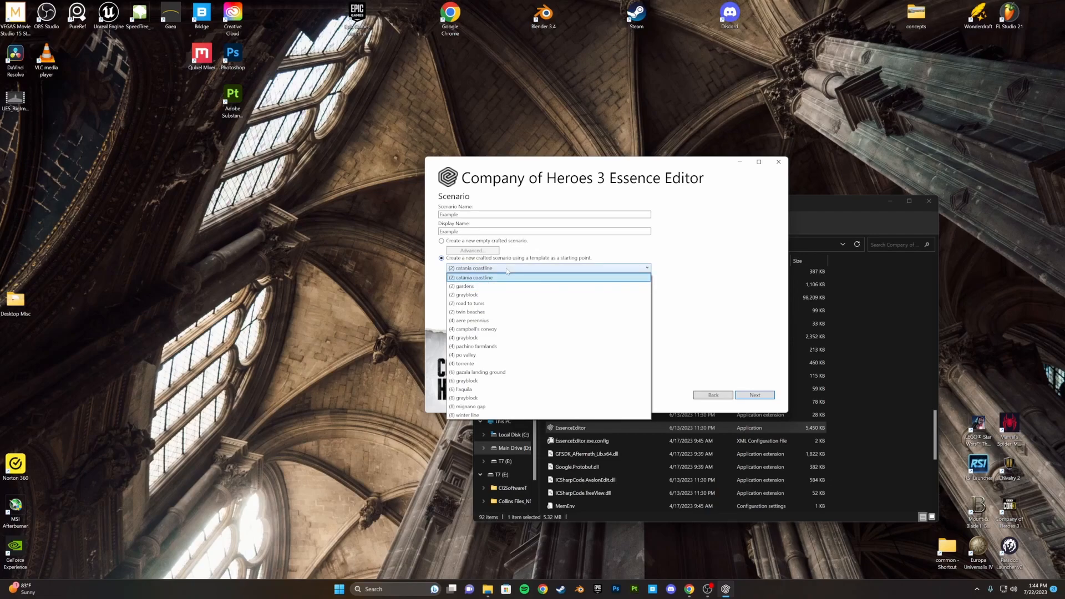
click(472, 303)
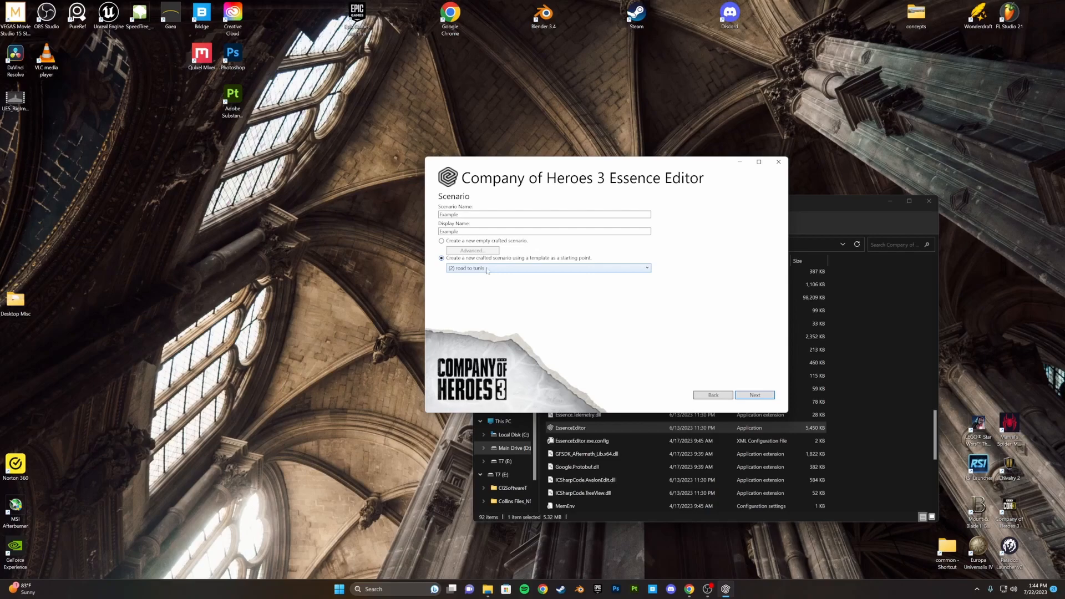
click(754, 395)
Give the mod a short description, set its location to D:\MD_Games\Mods\COH3, and finish creating it
click(522, 259)
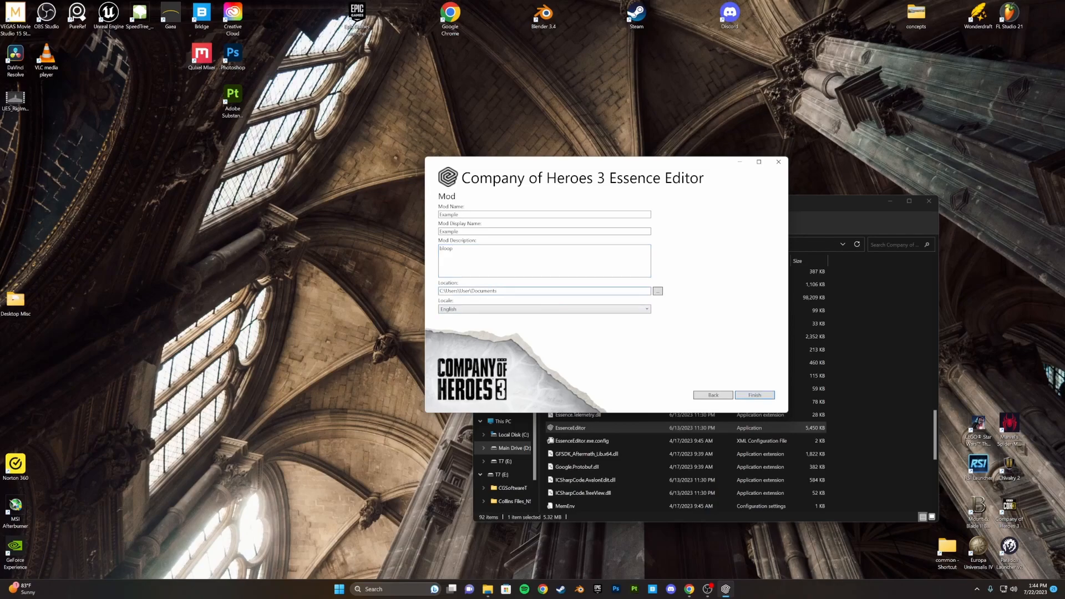
click(657, 291)
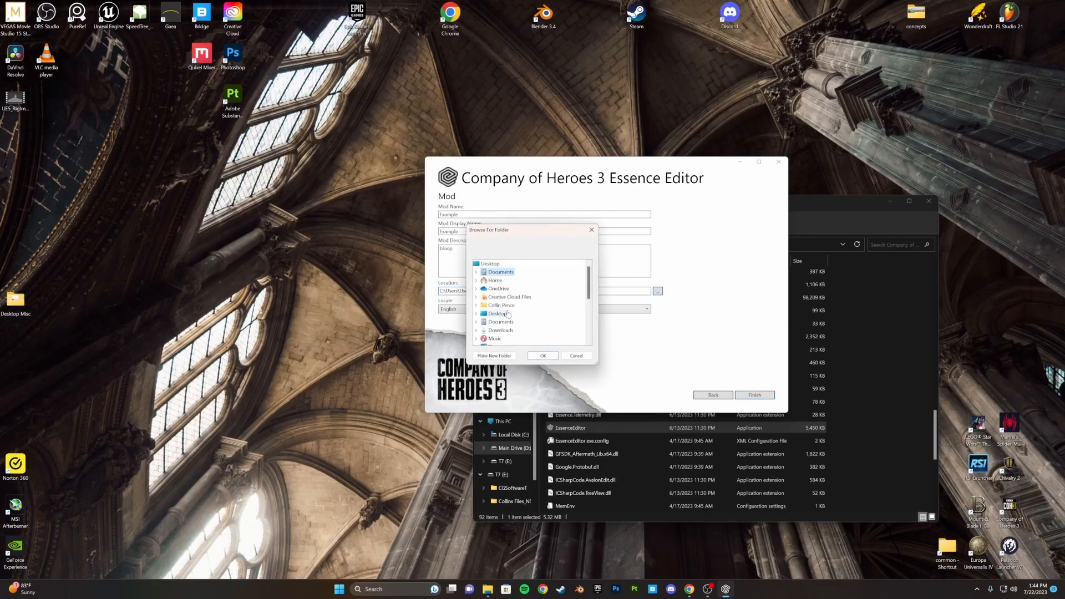
scroll(503, 314, down, 1)
click(476, 289)
click(484, 306)
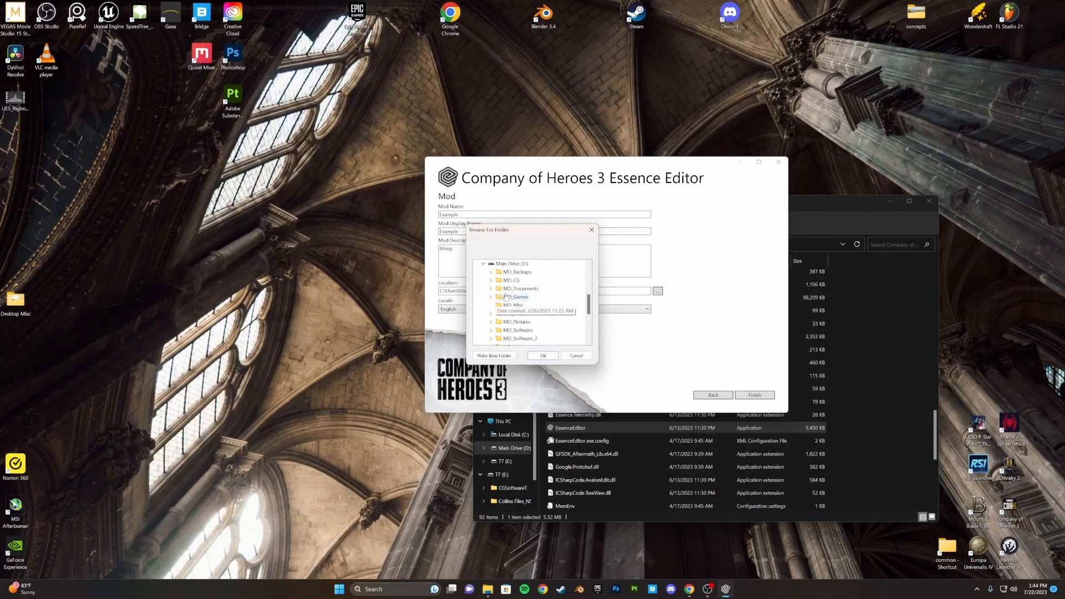
click(492, 297)
click(498, 305)
click(505, 314)
click(525, 264)
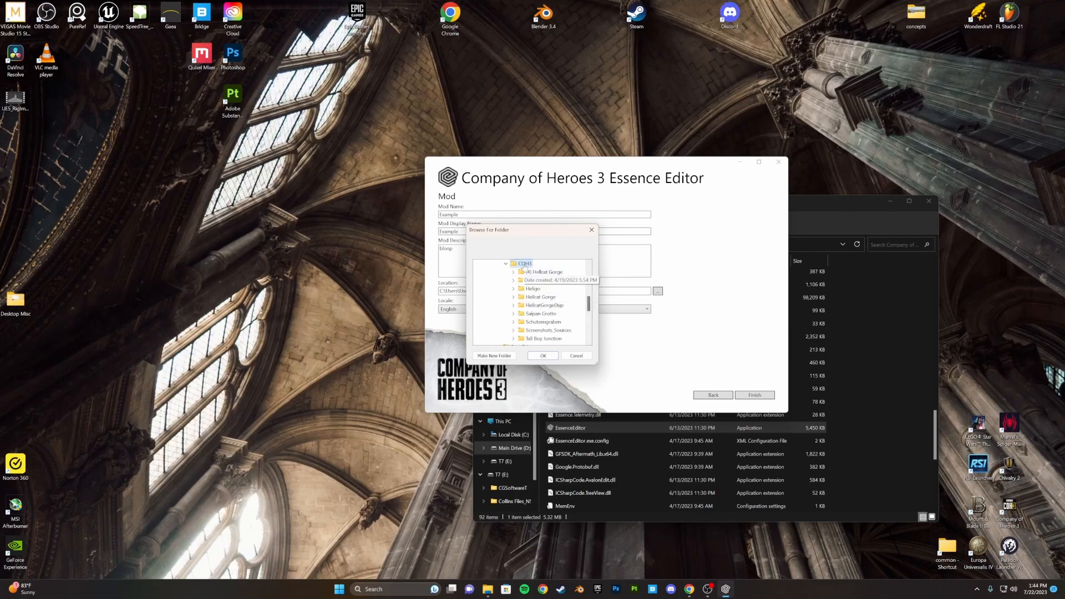
click(543, 356)
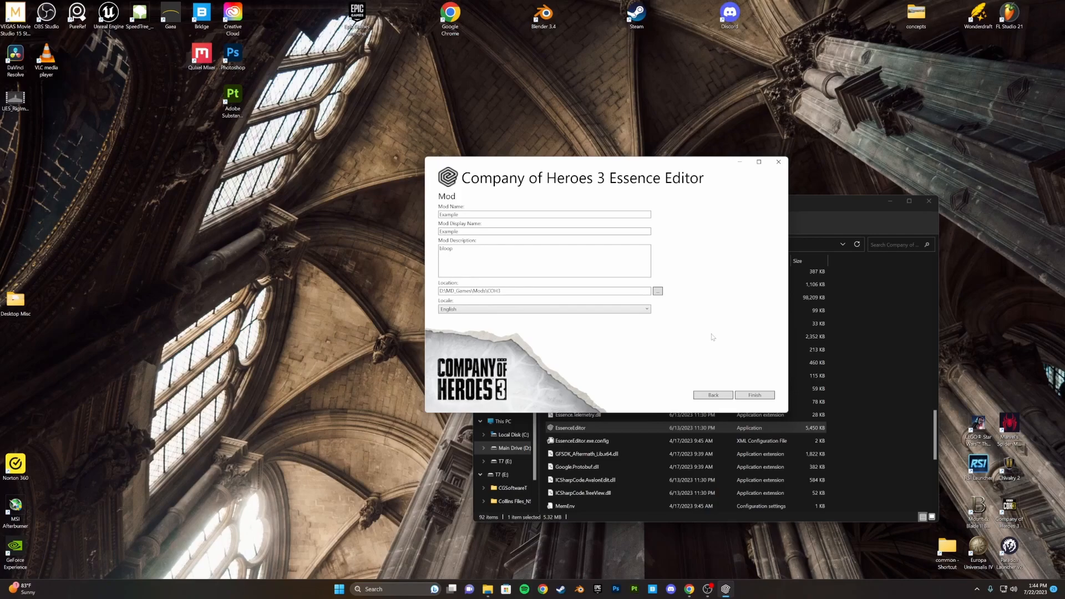
click(765, 396)
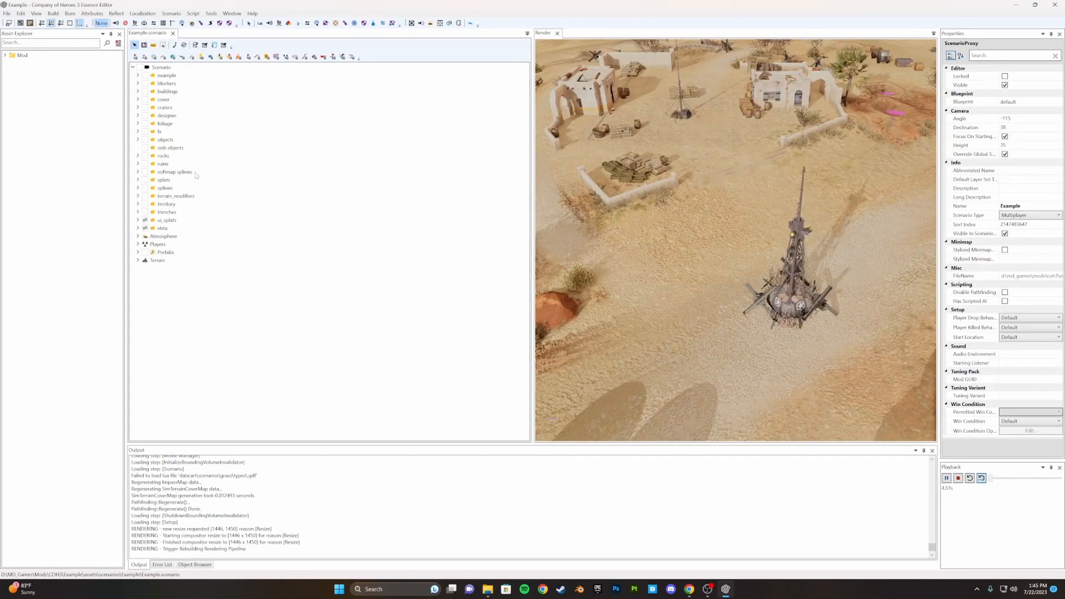
Enlarge the render view by narrowing the Asset Explorer and scenario tree and reducing the Output area's height
drag(124, 123, 36, 140)
drag(486, 140, 134, 134)
middle_drag(483, 195, 553, 455)
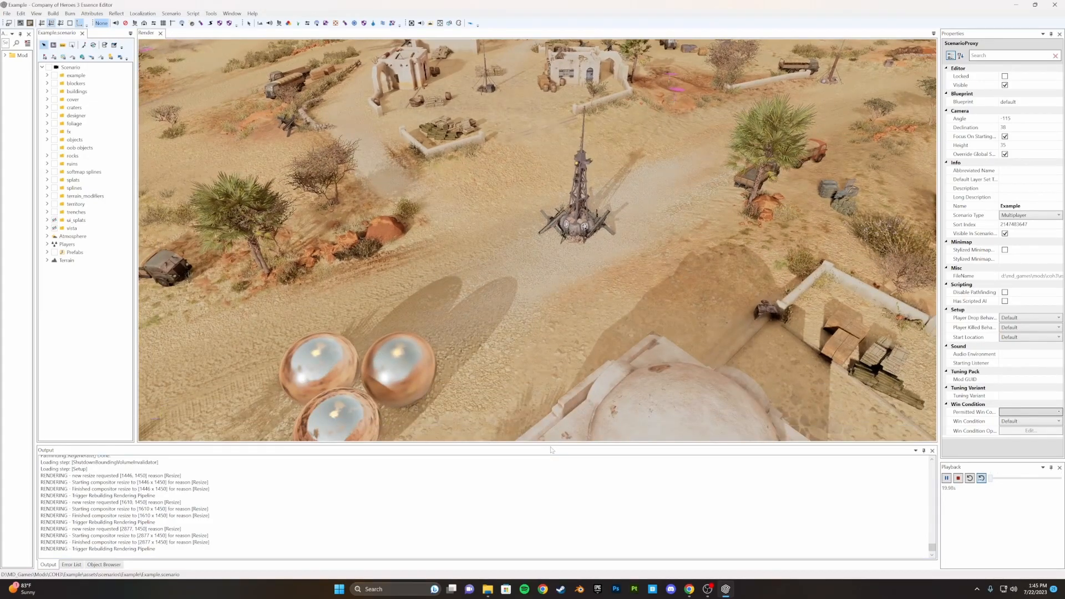
drag(551, 450, 551, 466)
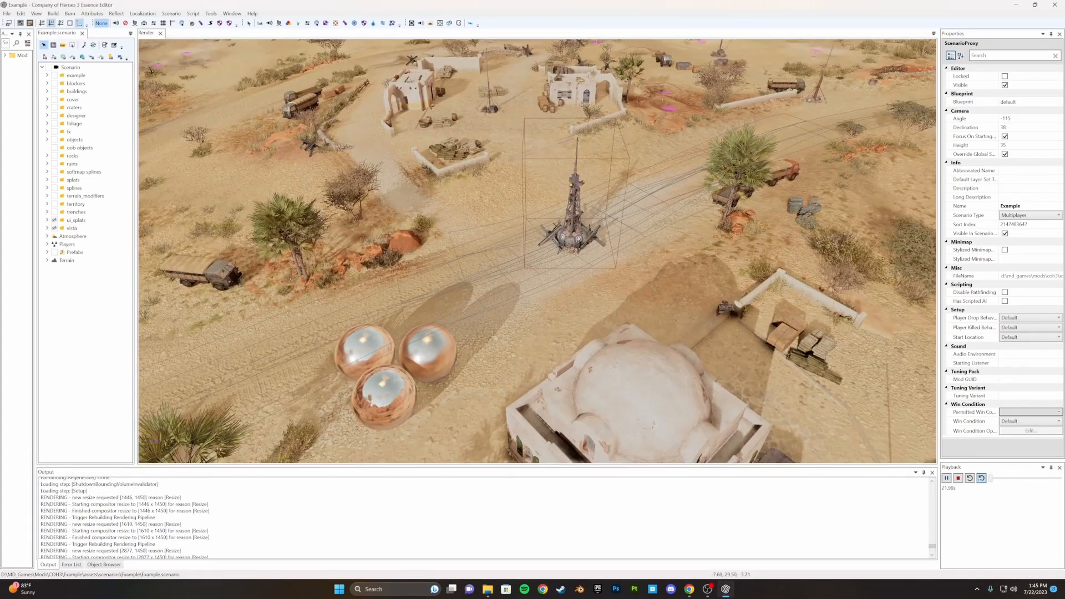
Explore the desert map around the tower and walled village by panning, orbiting and zooming the camera
mouse_move(560, 244)
alt+middle_down()
mouse_move(699, 258)
mouse_move(558, 239)
alt+middle_up()
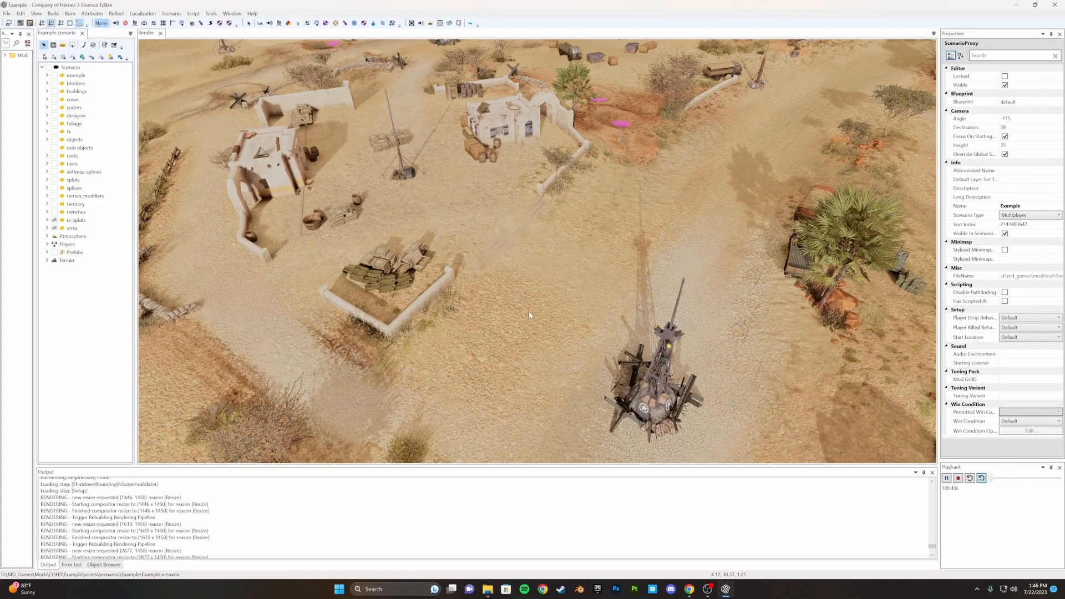
alt+middle_drag(528, 311, 705, 239)
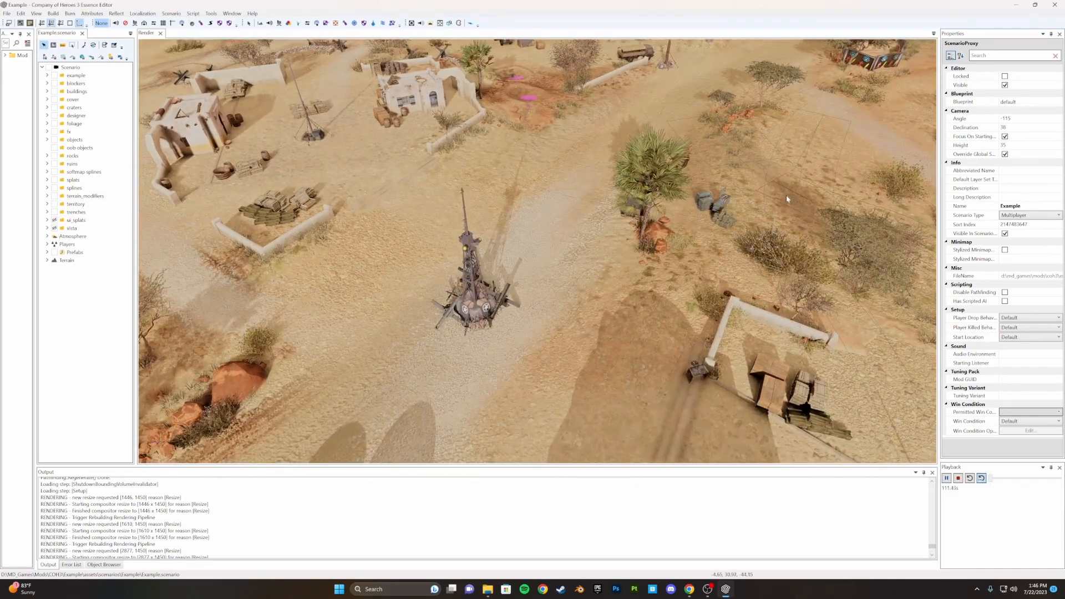
alt+middle_drag(559, 234, 488, 241)
alt+middle_drag(579, 192, 715, 261)
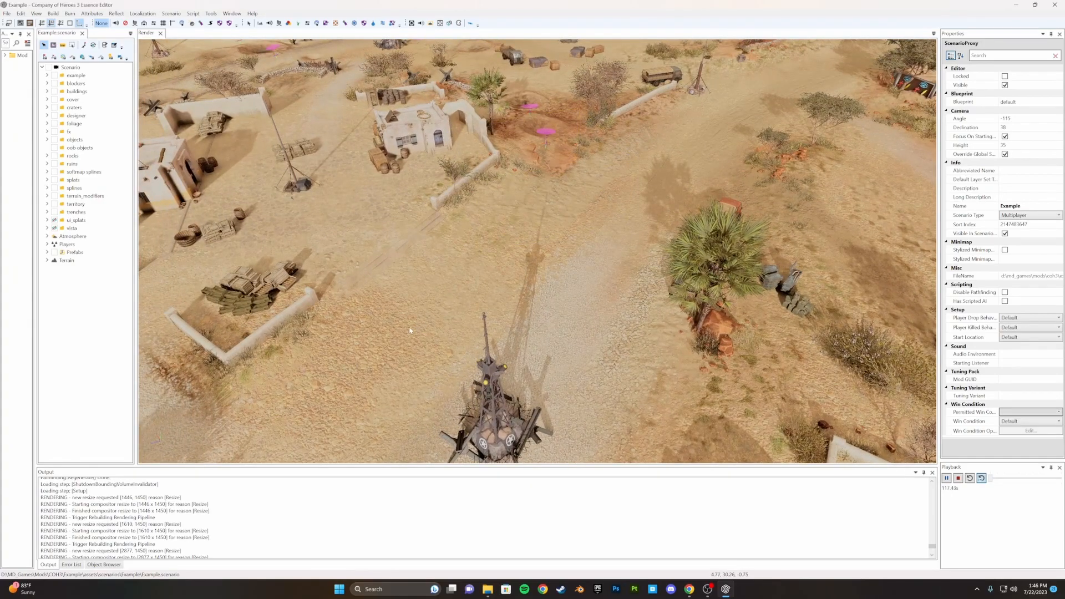
alt+middle_drag(411, 325, 617, 303)
alt+middle_drag(370, 181, 471, 212)
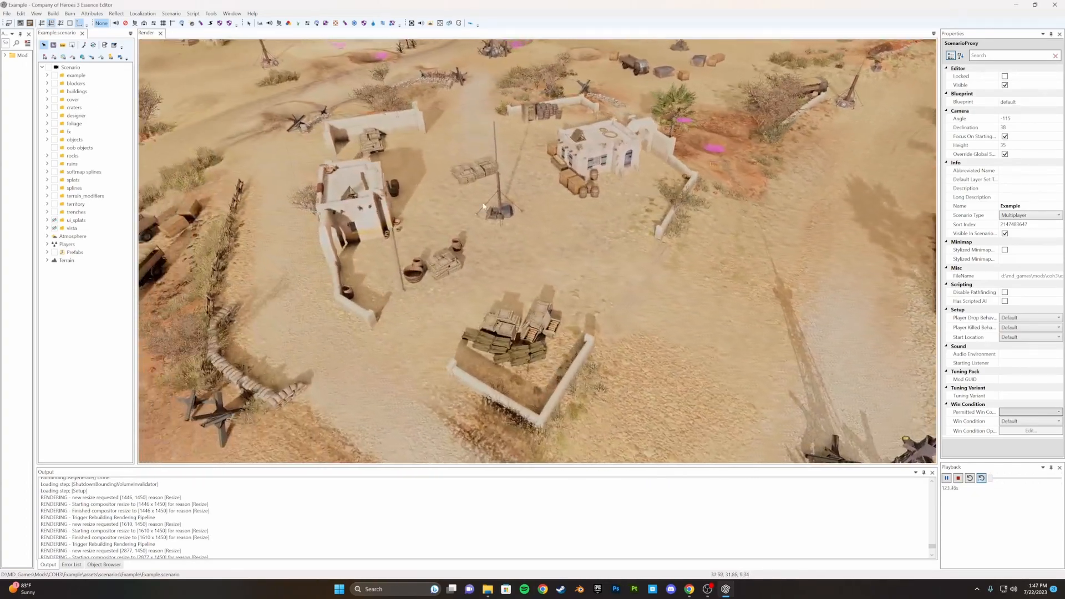
scroll(471, 212, up, 3)
scroll(470, 212, down, 4)
scroll(471, 212, down, 3)
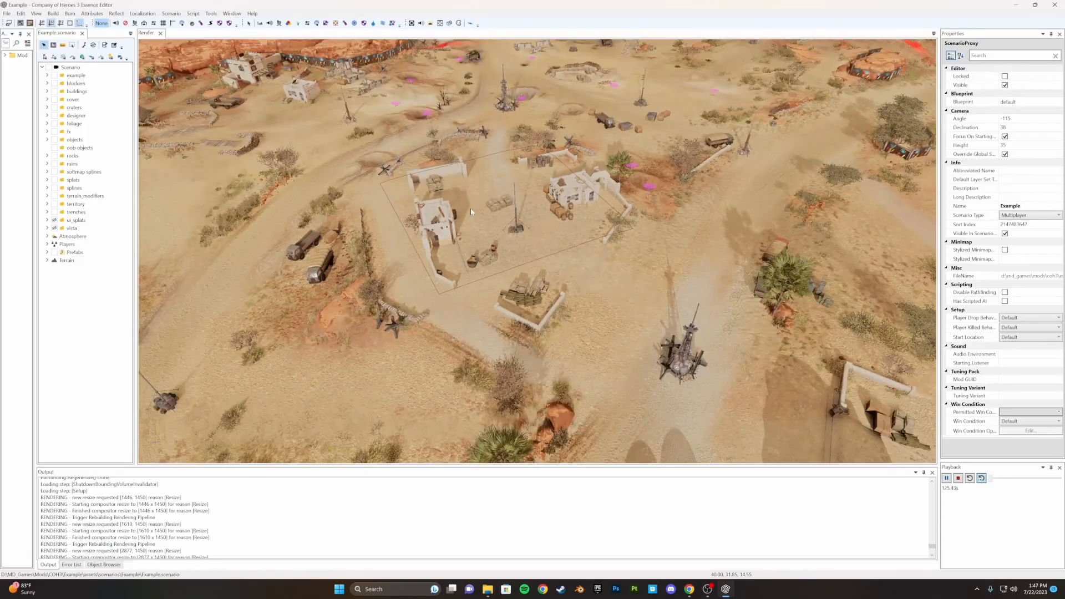
scroll(471, 211, up, 4)
scroll(471, 213, down, 3)
scroll(471, 213, up, 3)
scroll(472, 213, up, 2)
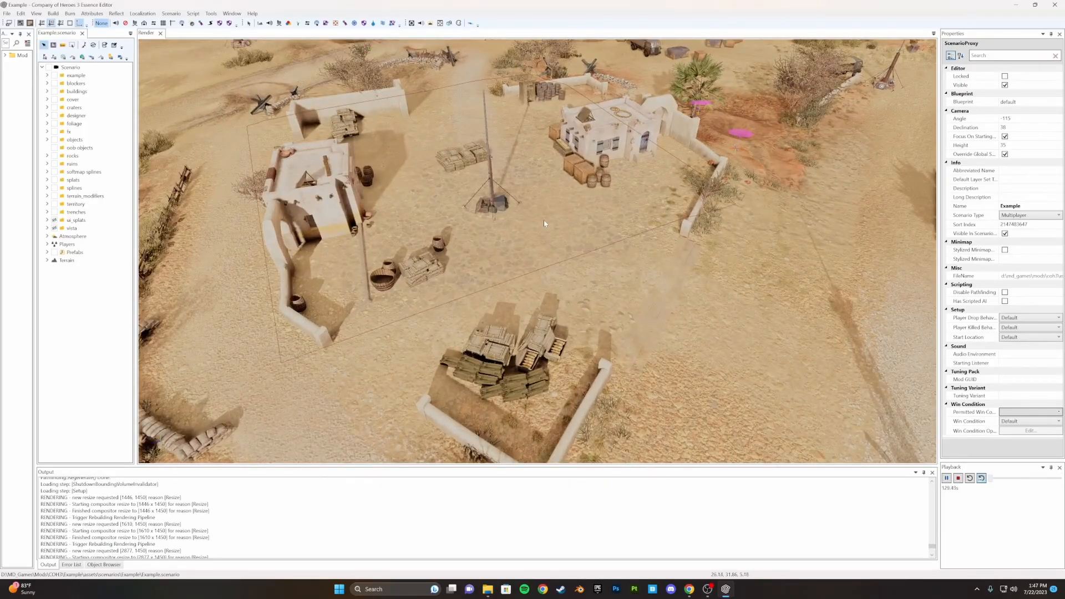
alt+drag(609, 253, 654, 255)
alt+middle_drag(596, 180, 556, 269)
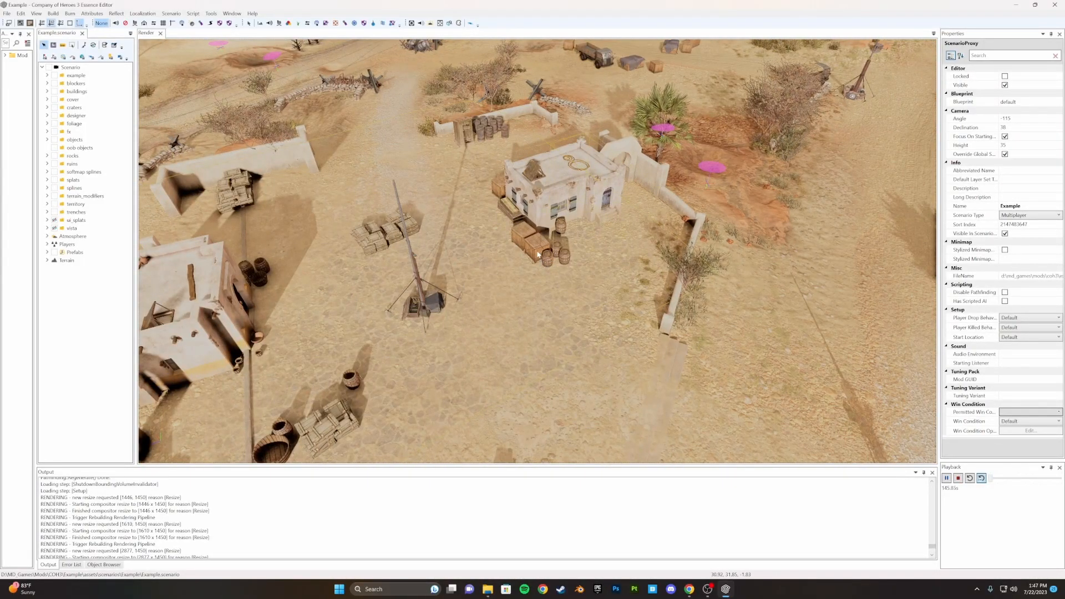
Select the crate_set_md_01 object beside the white house and move it slightly away to about X 33.08, Z -0.34
click(522, 234)
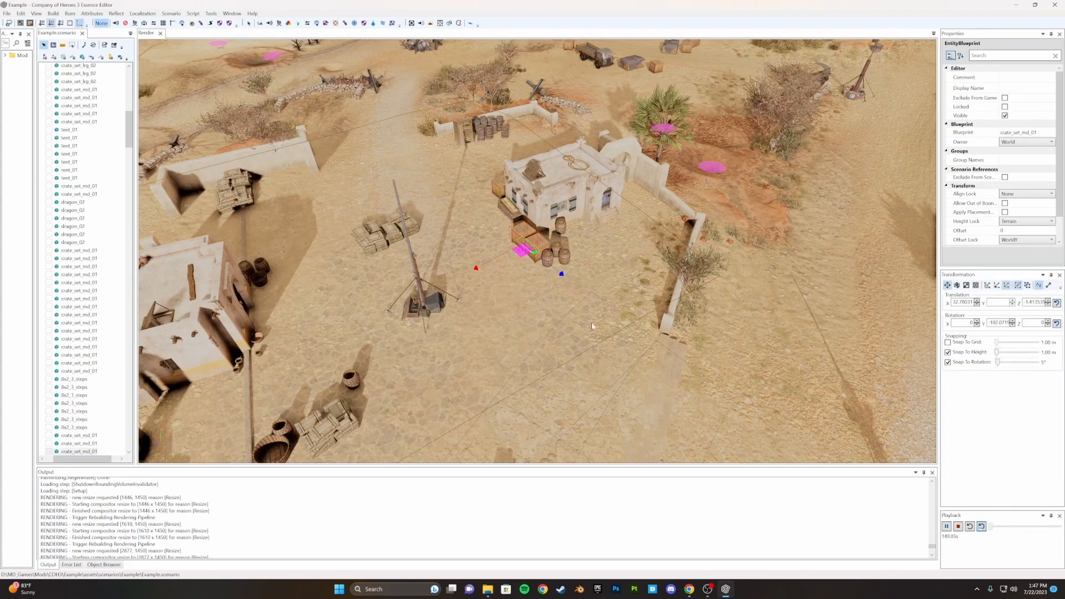
middle_drag(617, 314, 639, 306)
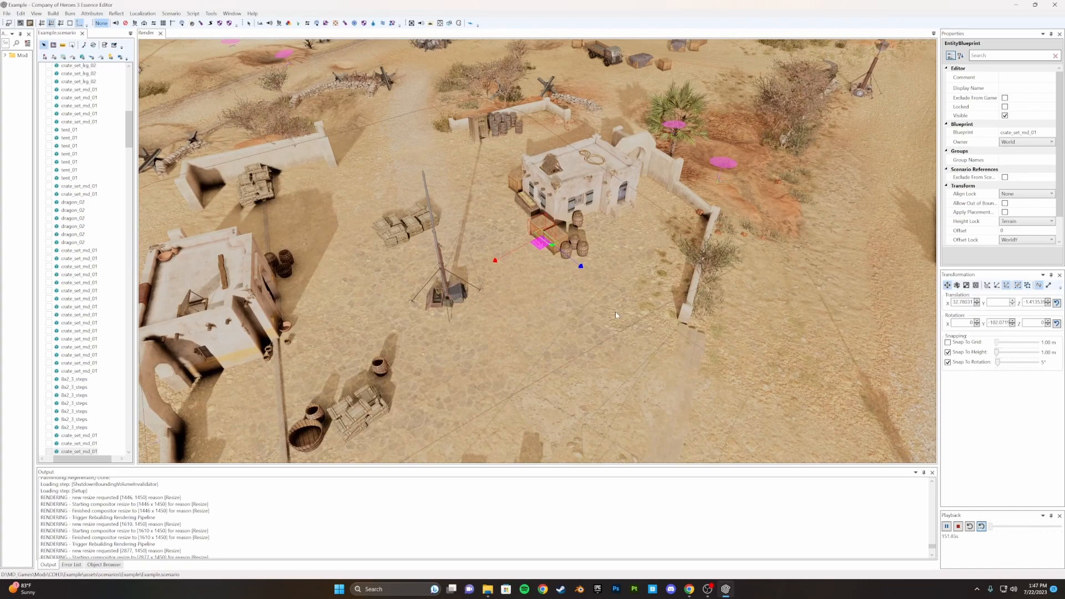
scroll(617, 314, up, 4)
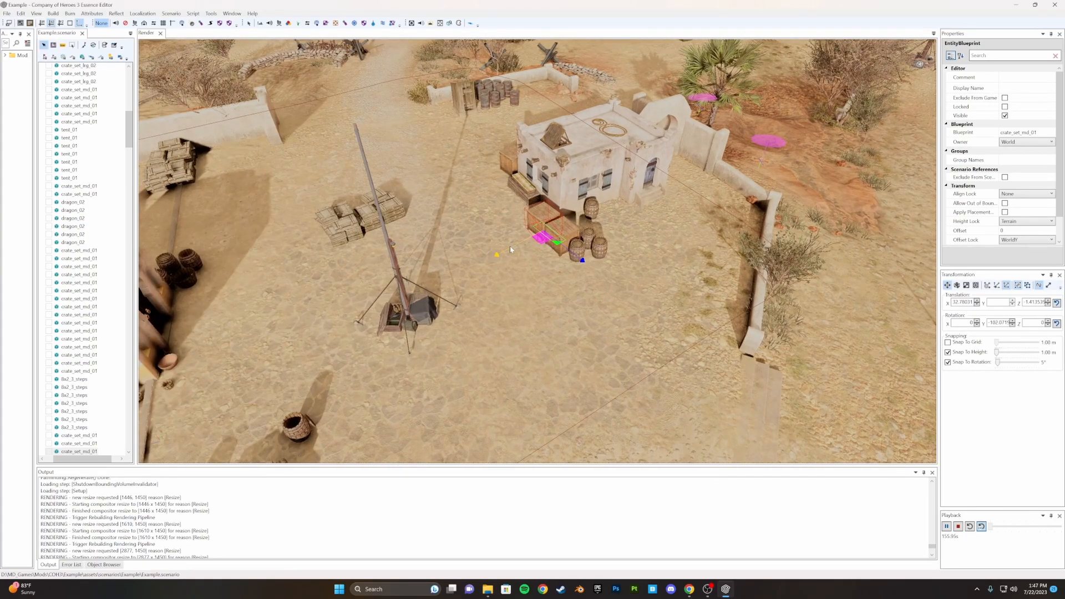
drag(511, 245, 562, 290)
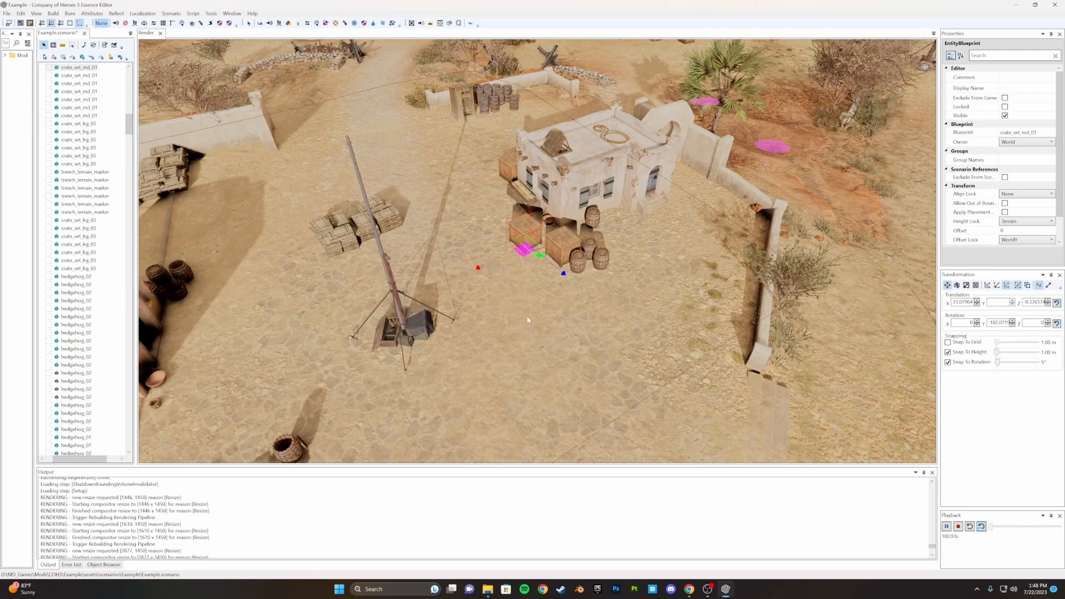
Rotate the selected crate around its vertical axis to about -157 degrees
scroll(528, 320, down, 5)
scroll(564, 306, up, 6)
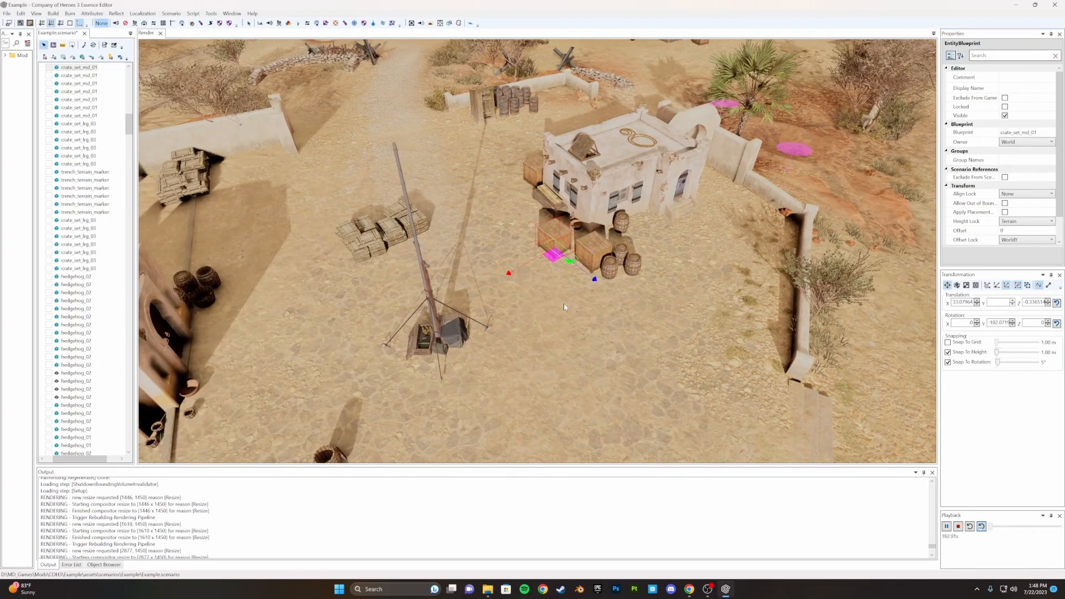
key(e)
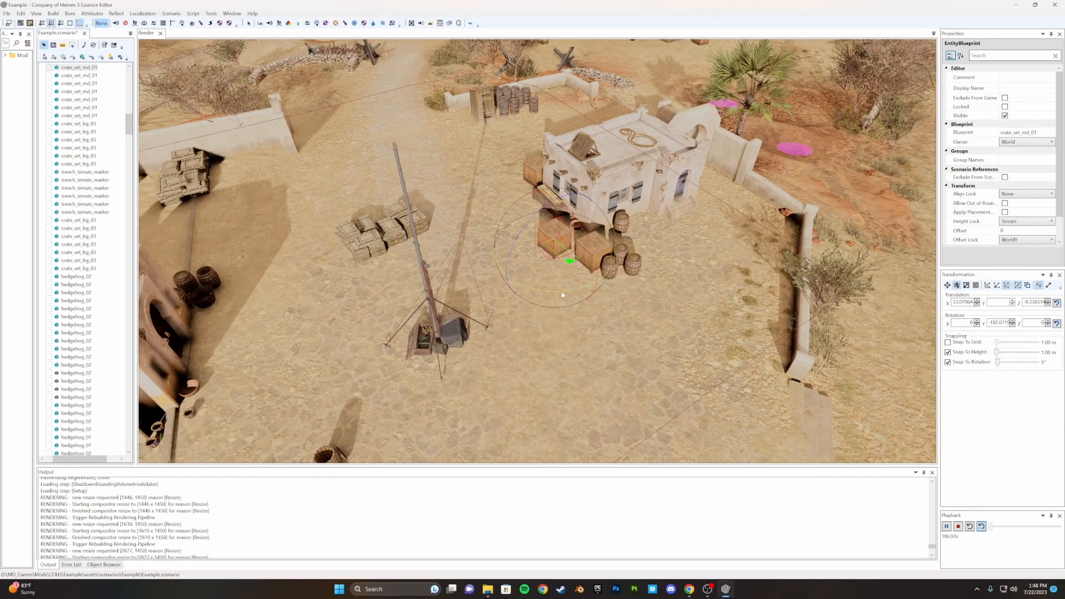
drag(569, 291, 539, 380)
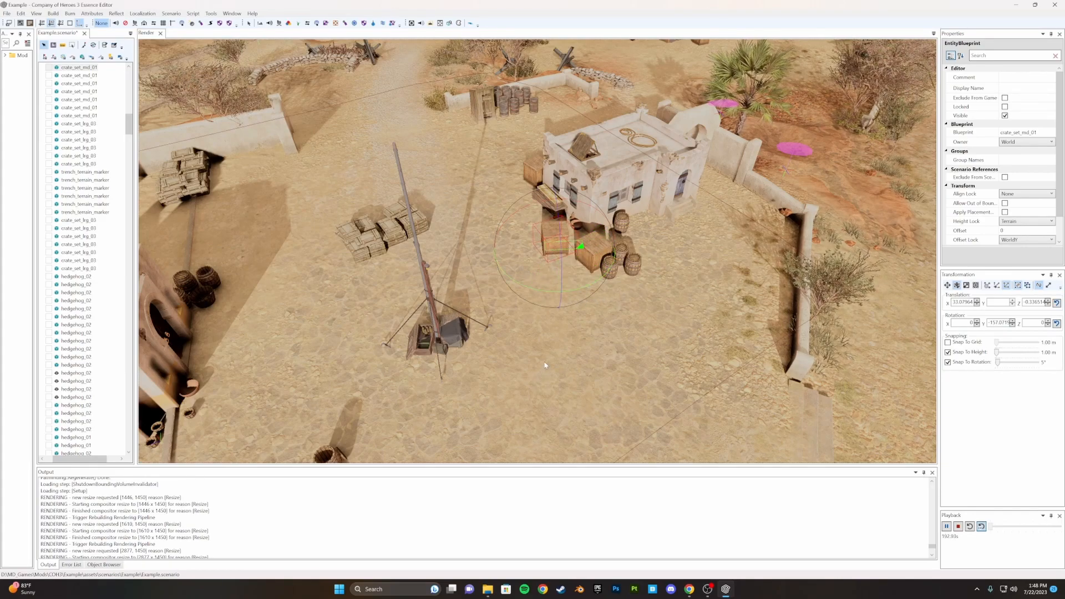
Try scaling the crate up to several times its size and undo the scaling
key(r)
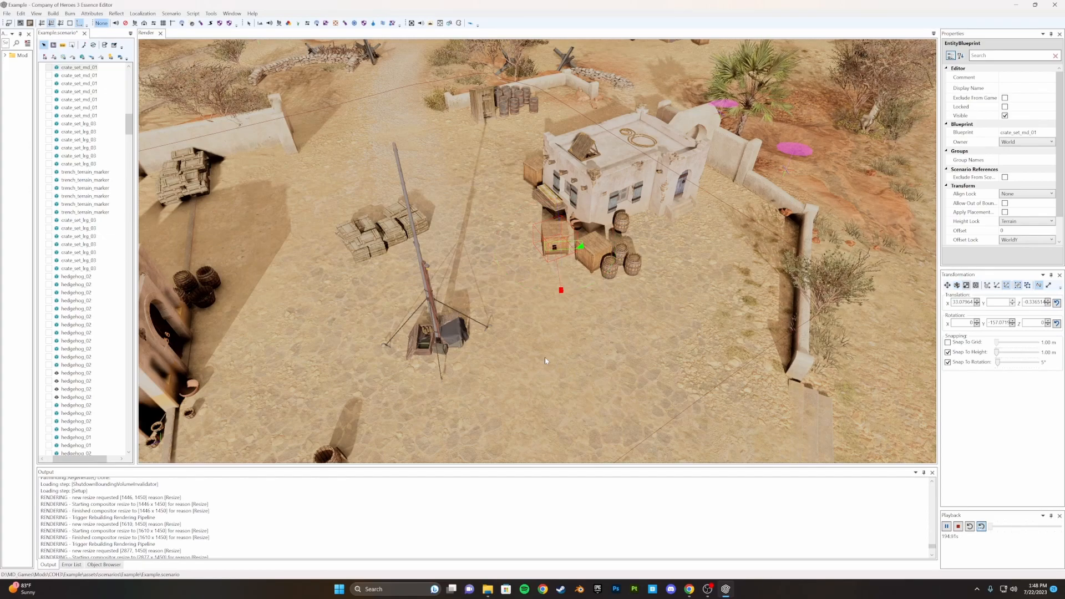
drag(561, 291, 615, 312)
key(w)
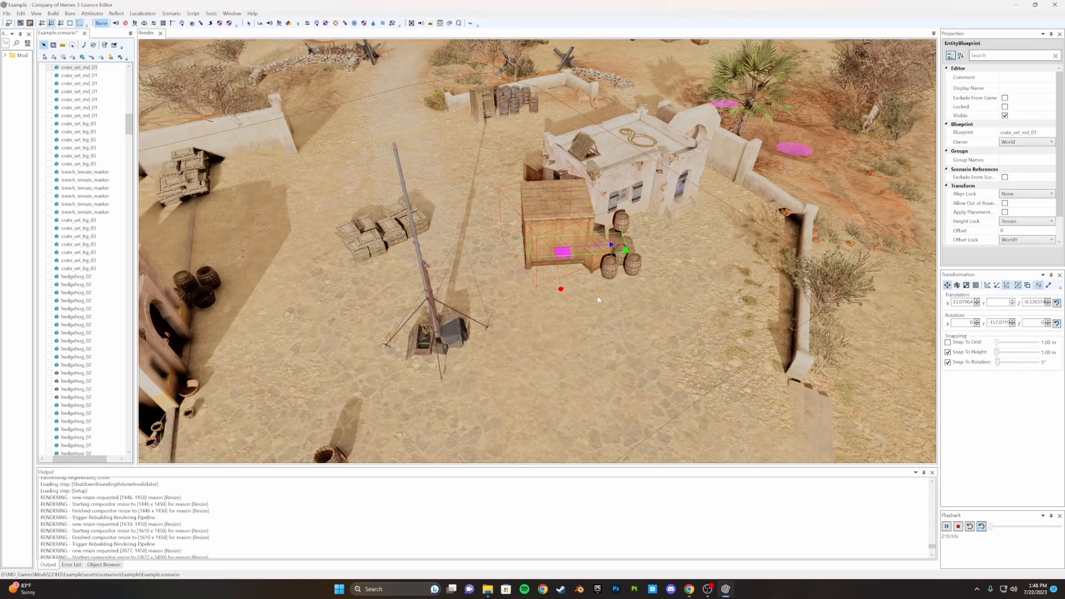
key(ctrl+z)
Deselect the crate, look over the village, and examine the objects folder's contents in the scenario tree
middle_drag(650, 296, 560, 221)
click(668, 191)
middle_drag(533, 111, 433, 155)
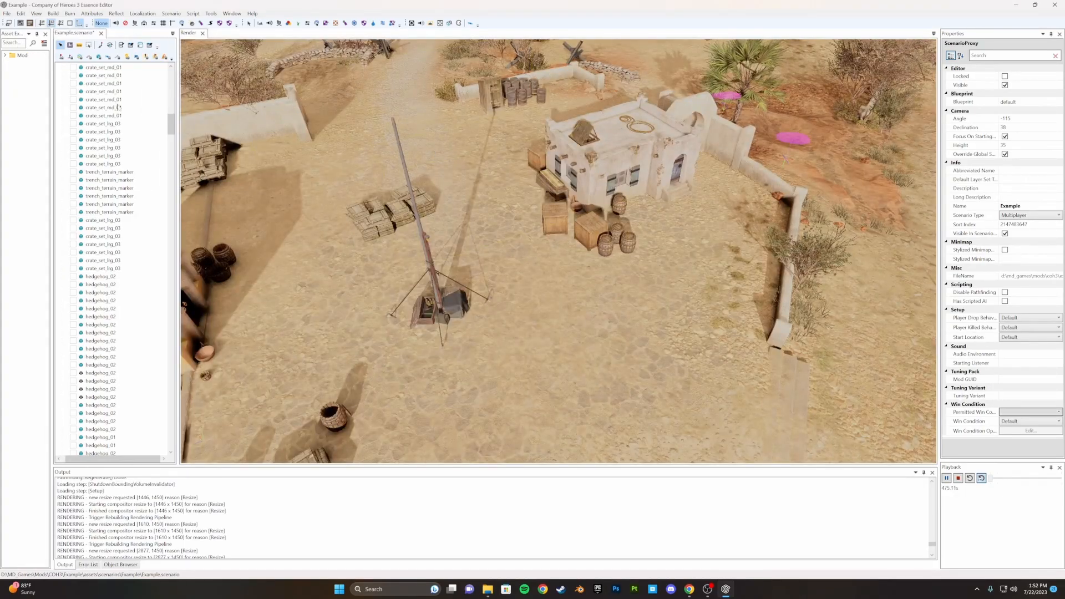
middle_drag(524, 234, 611, 228)
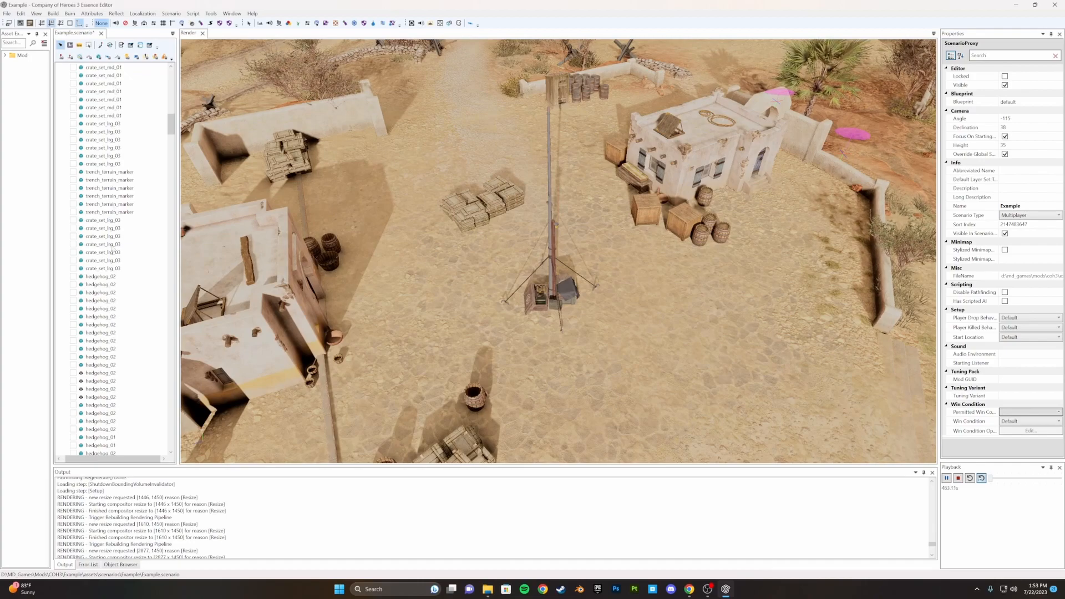
scroll(112, 245, up, 9)
scroll(107, 249, up, 4)
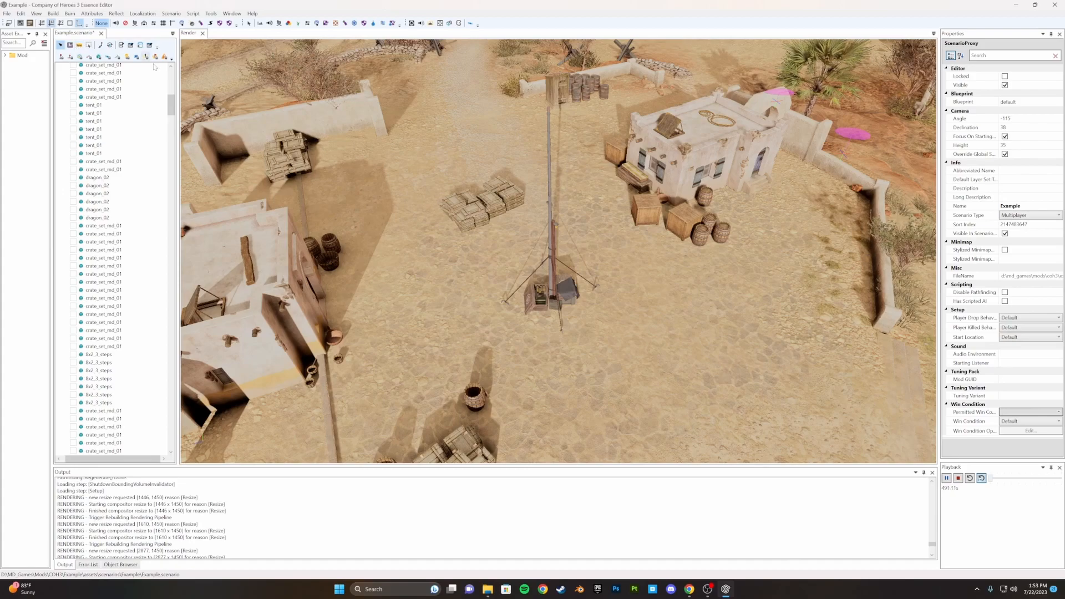
drag(172, 107, 176, 72)
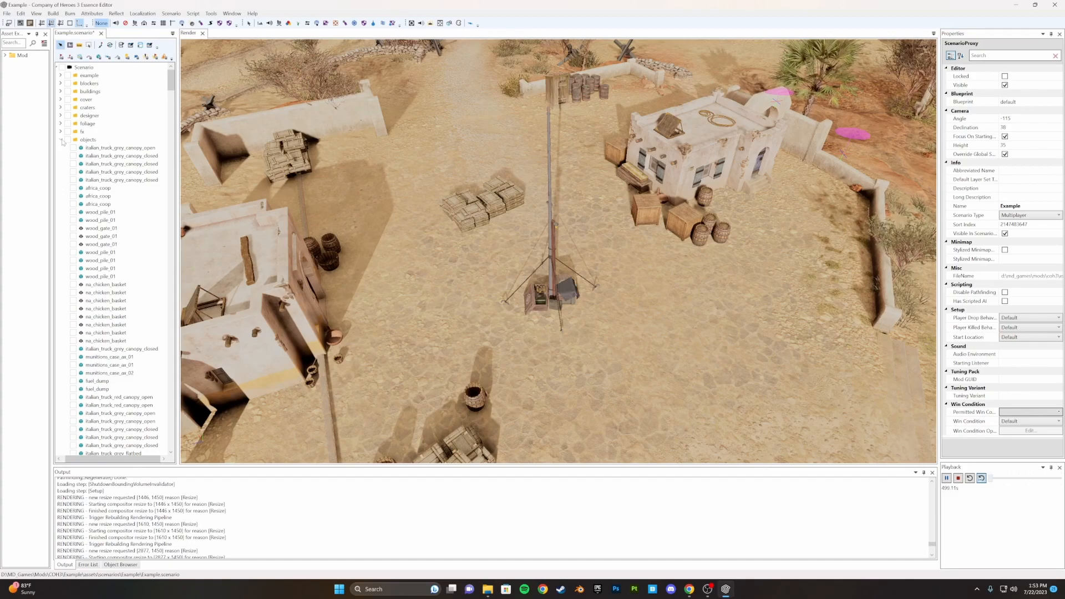
scroll(95, 119, down, 2)
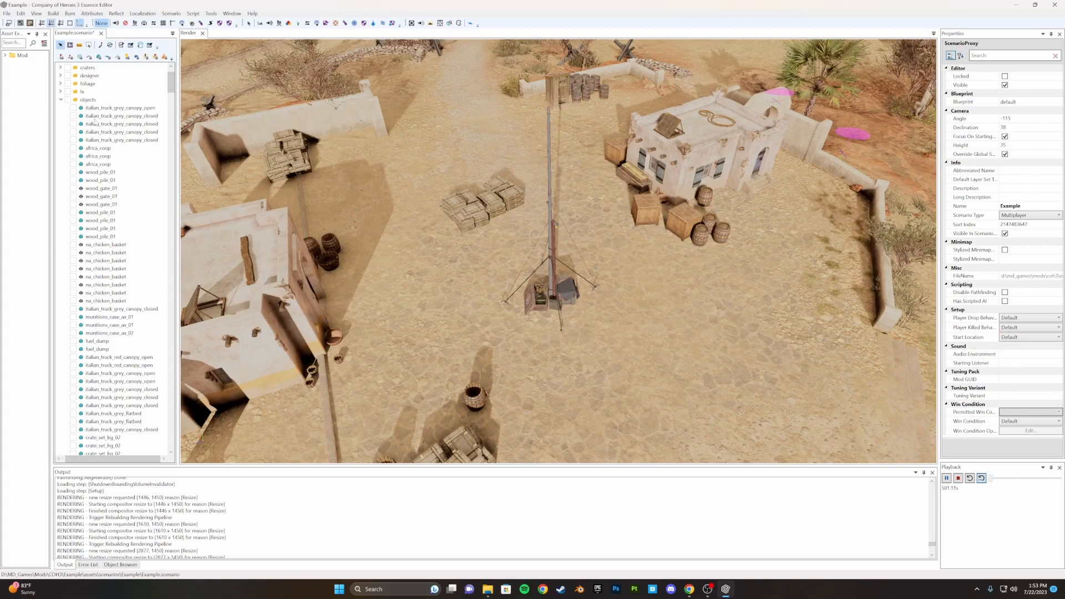
Collapse the objects folder in the scenario tree so only the top-level layer folders are listed
scroll(96, 119, up, 2)
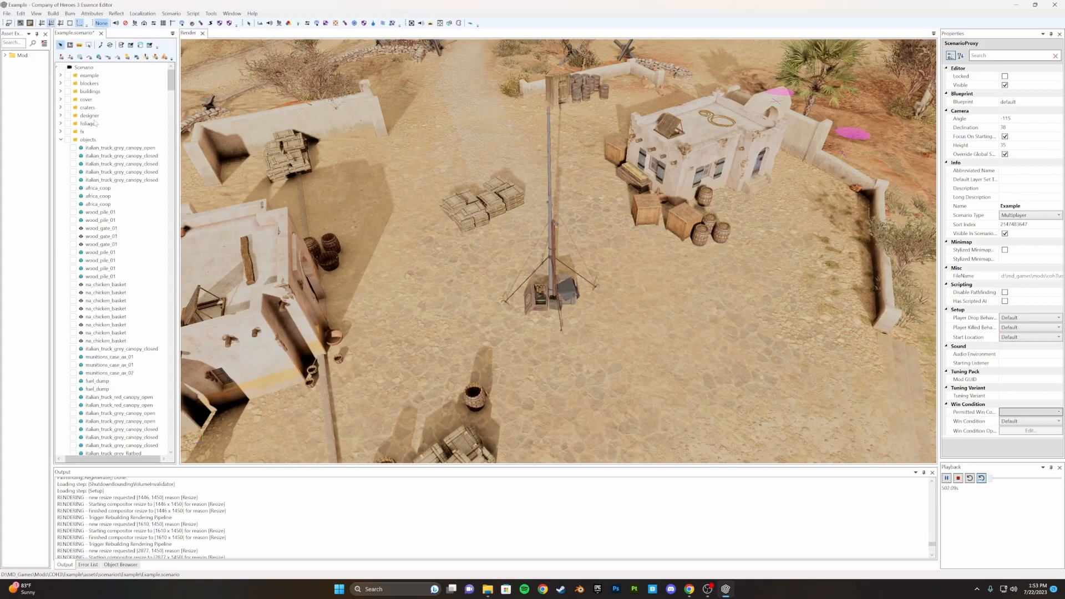
click(61, 140)
click(61, 180)
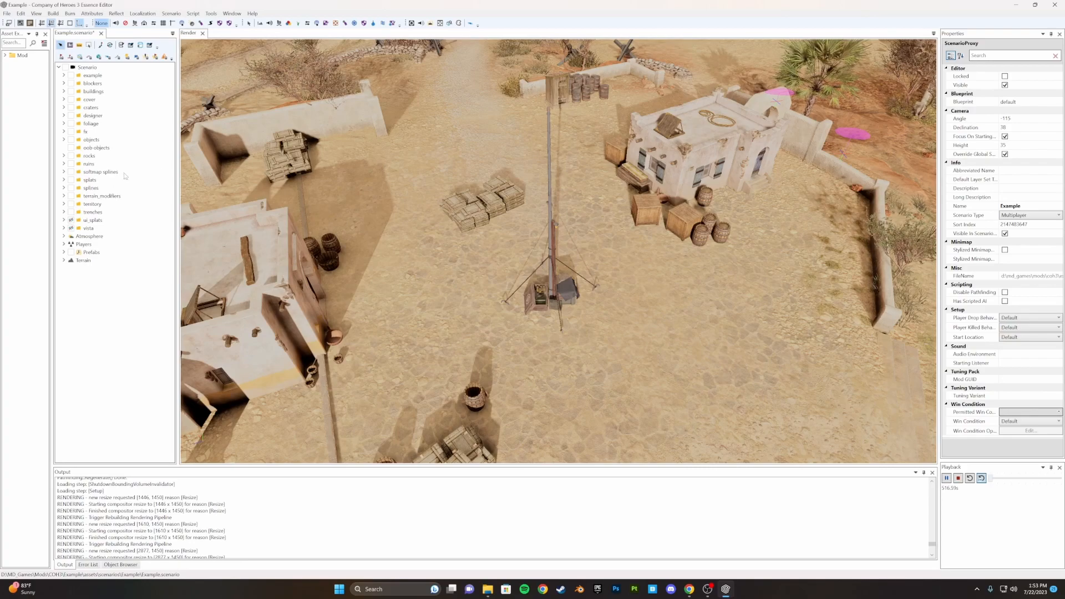
Box-select the objects across the village and surrounding roads, and replace that selection with a single spline at the map's sandy edge
middle_drag(494, 126, 642, 214)
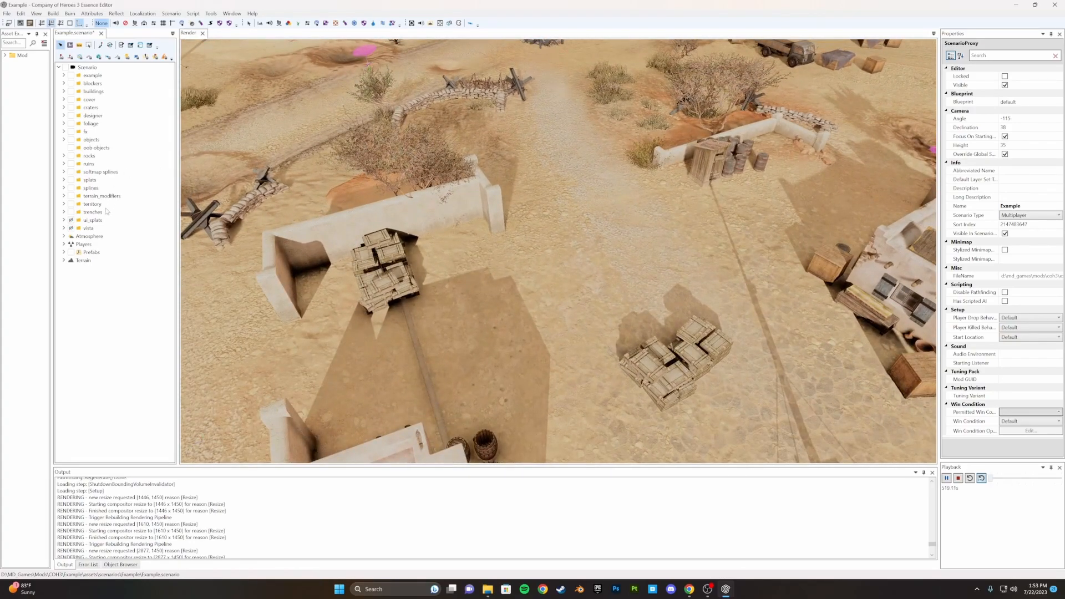
scroll(686, 186, down, 6)
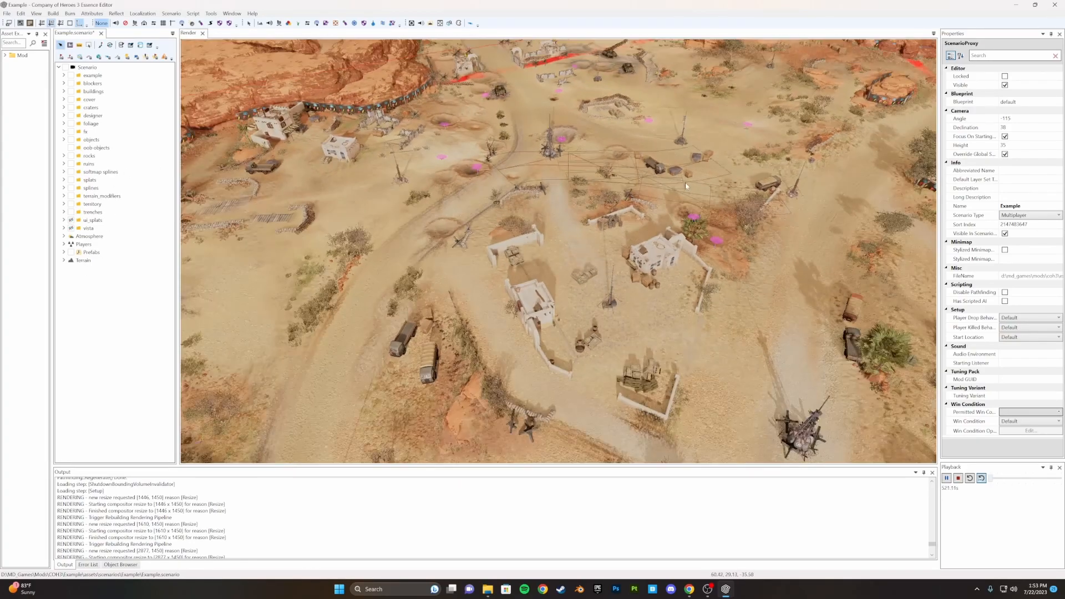
middle_drag(686, 187, 561, 135)
drag(783, 325, 383, 49)
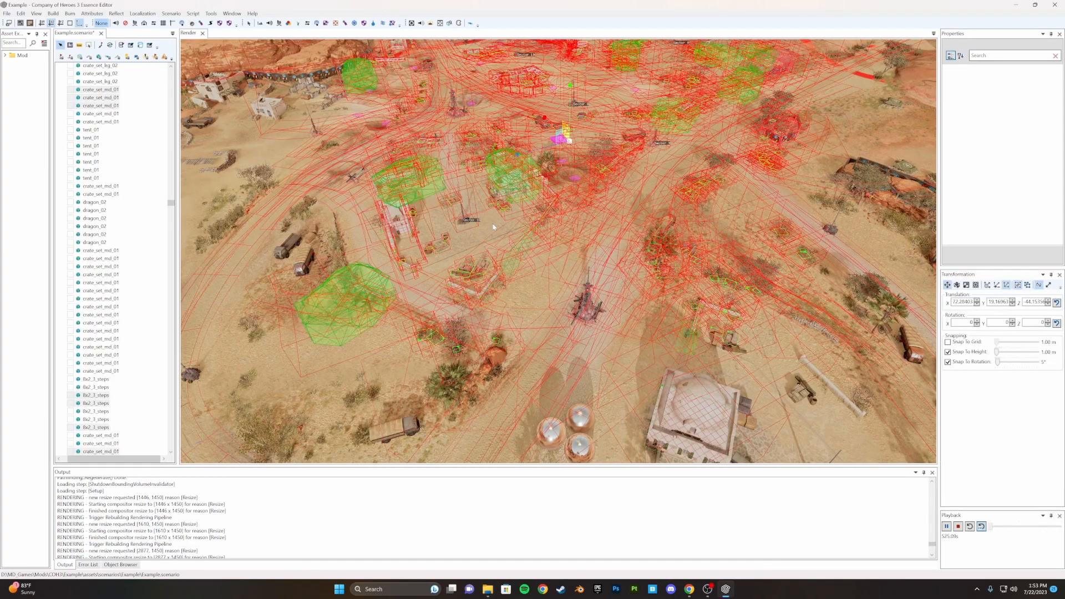
click(191, 347)
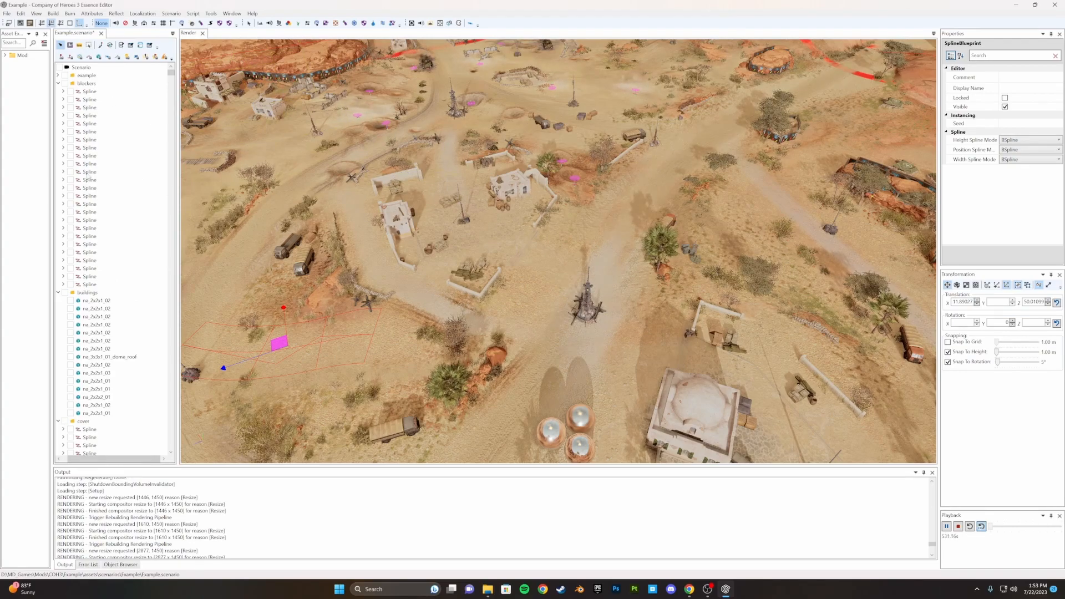
Go back to the village's crate stacks and walls and select the blockers layer in the scenario tree
middle_drag(521, 189, 666, 249)
scroll(511, 195, up, 3)
scroll(511, 195, up, 5)
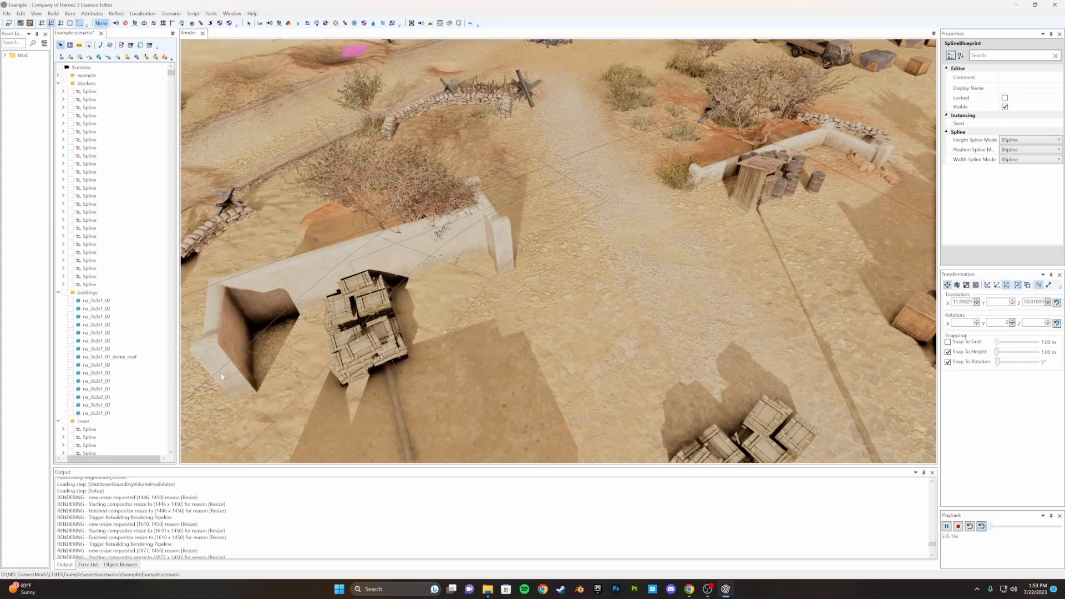
click(86, 83)
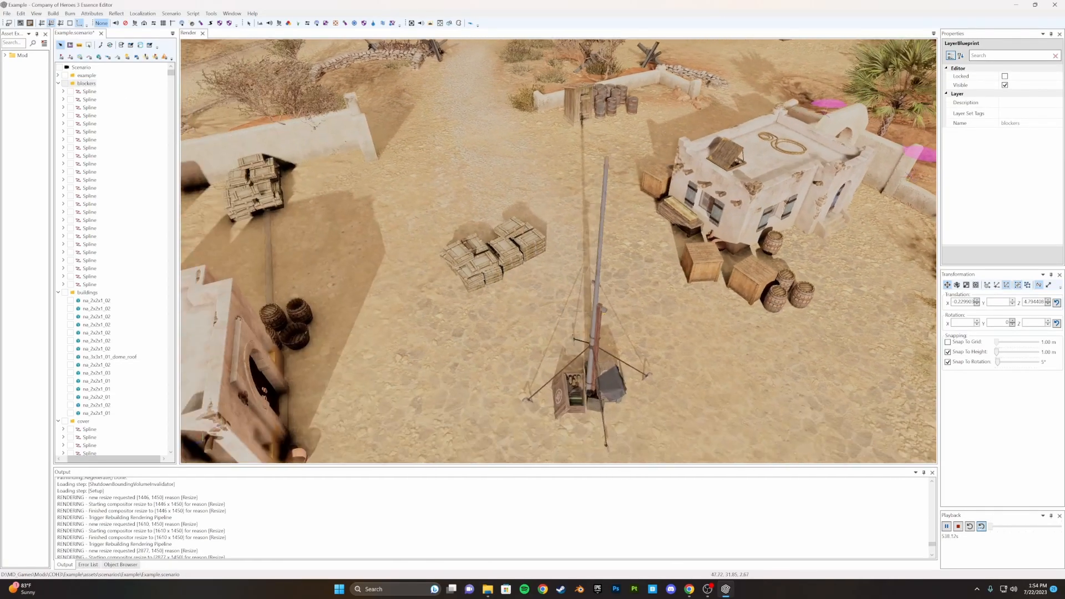
Examine the terrain from the village square past the low walls to the open sand beside the tank traps and parked trucks
middle_drag(515, 222, 574, 183)
scroll(558, 250, down, 2)
middle_drag(605, 325, 521, 175)
scroll(521, 251, down, 2)
middle_drag(472, 333, 582, 228)
scroll(558, 310, down, 1)
middle_drag(558, 320, 516, 247)
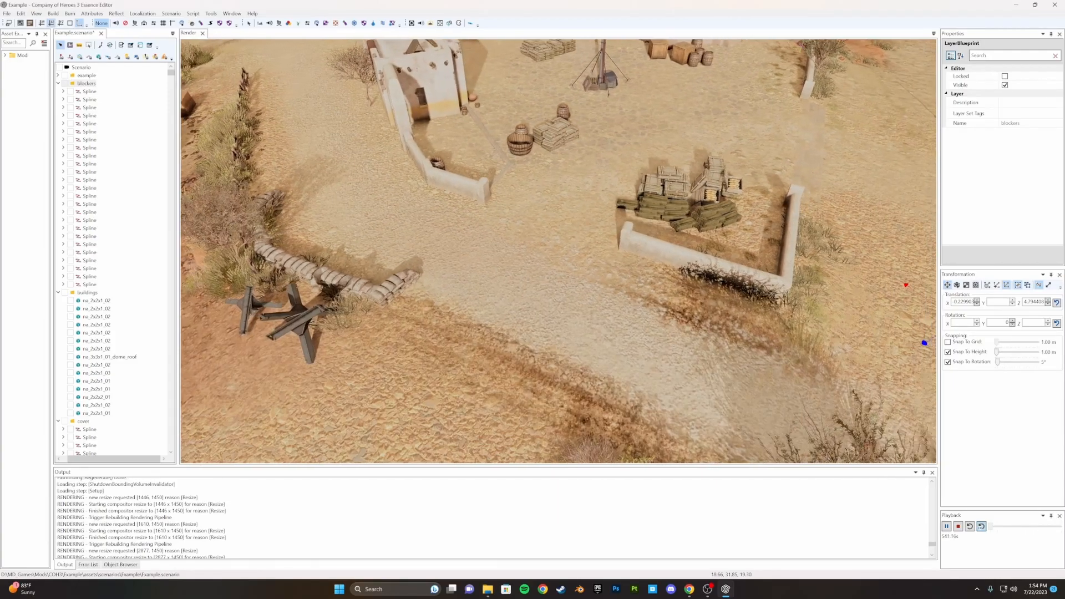
scroll(515, 248, down, 1)
middle_drag(508, 355, 521, 222)
middle_drag(494, 293, 521, 250)
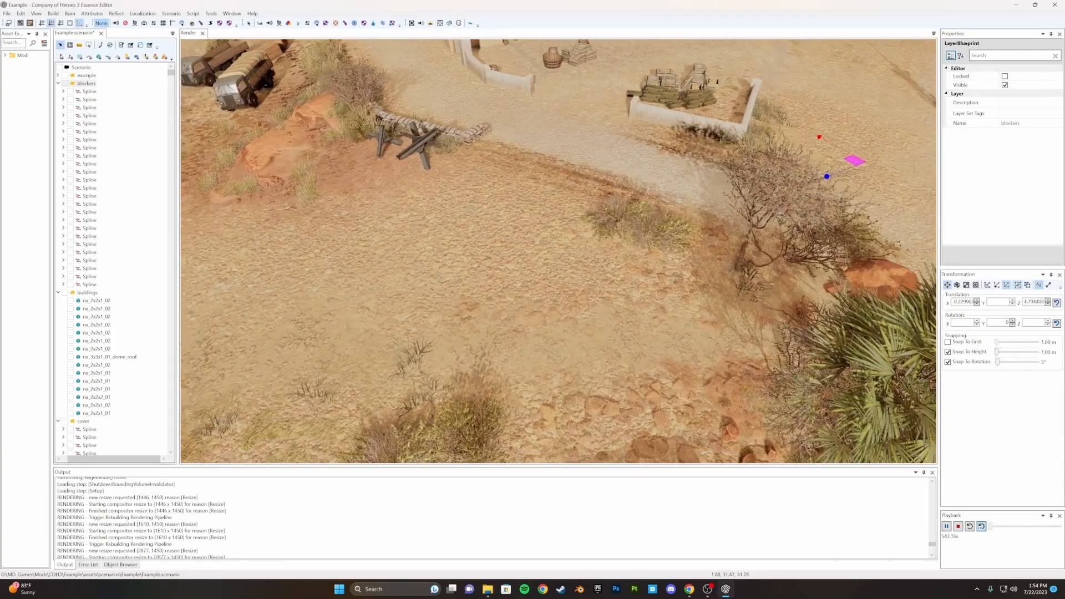
middle_drag(410, 261, 494, 257)
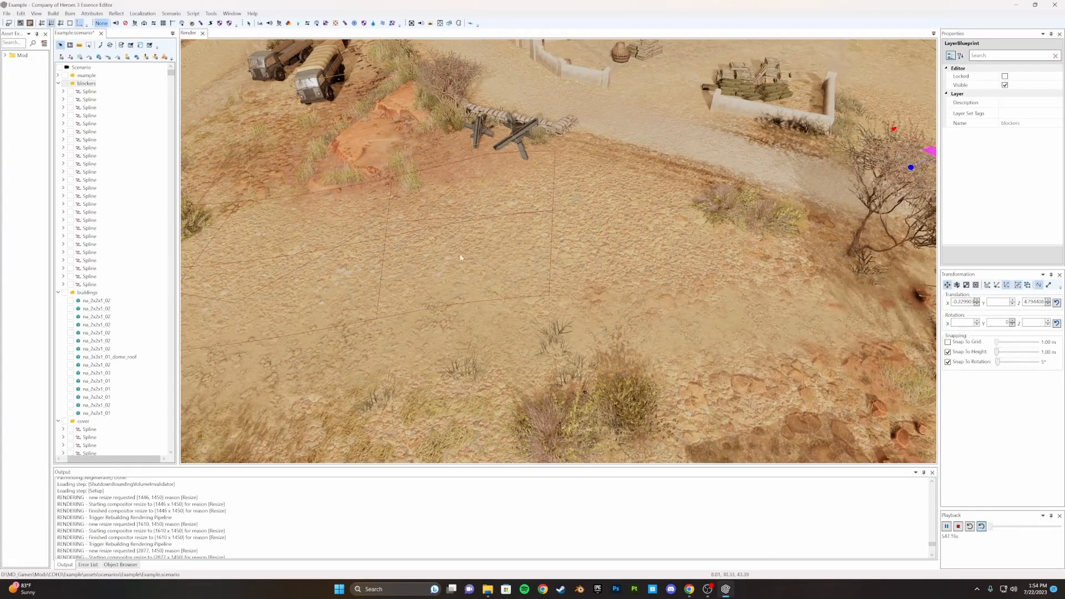
Collapse the blockers, buildings, cover, craters, designer, foliage, fx and objects folders in the scenario tree
click(59, 83)
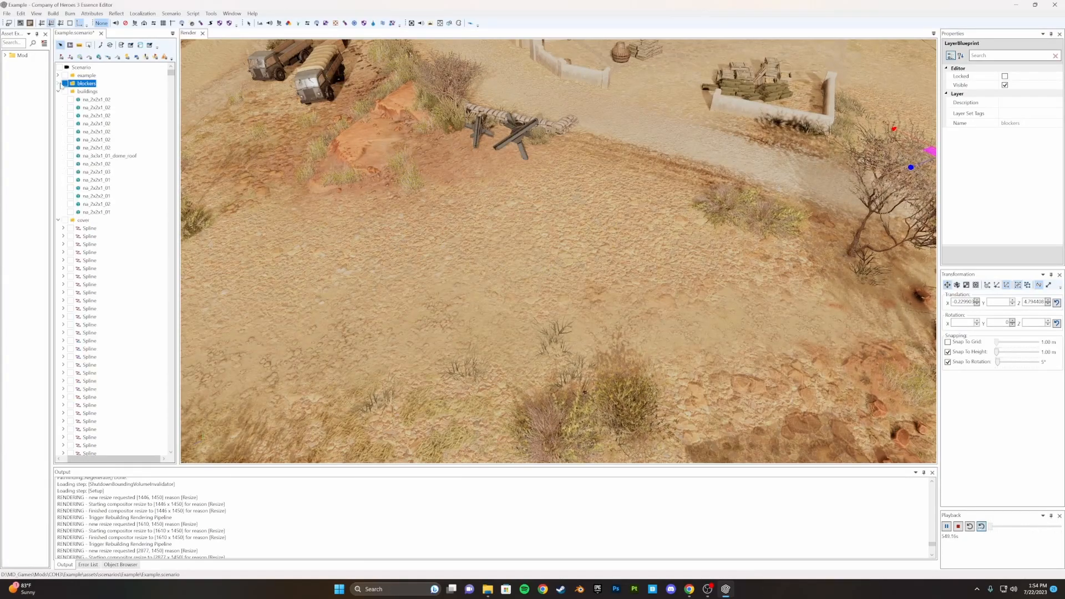
click(59, 91)
click(58, 100)
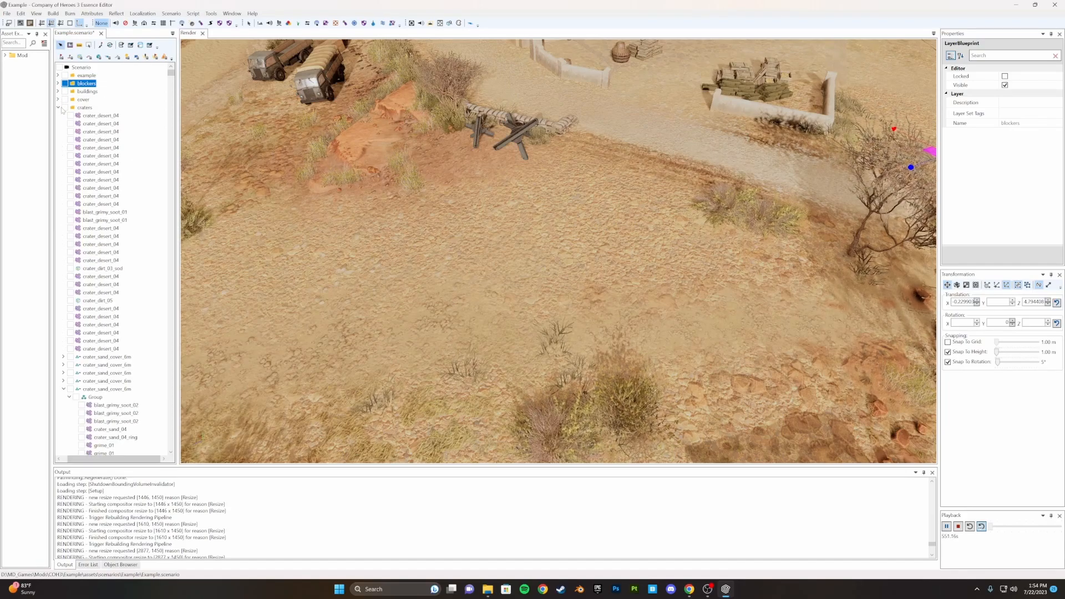
click(58, 107)
click(58, 115)
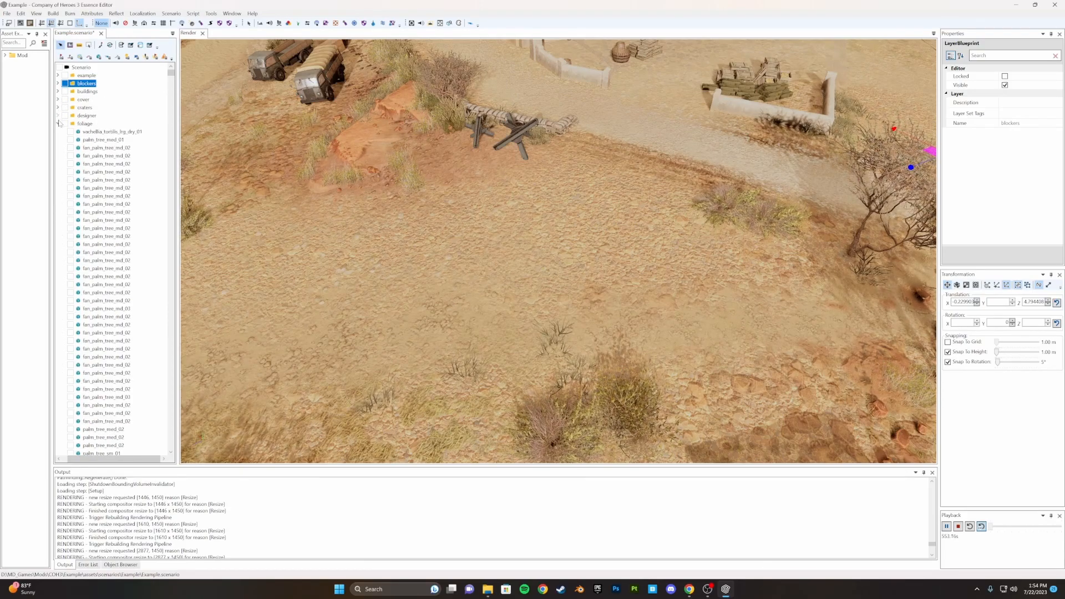
click(59, 123)
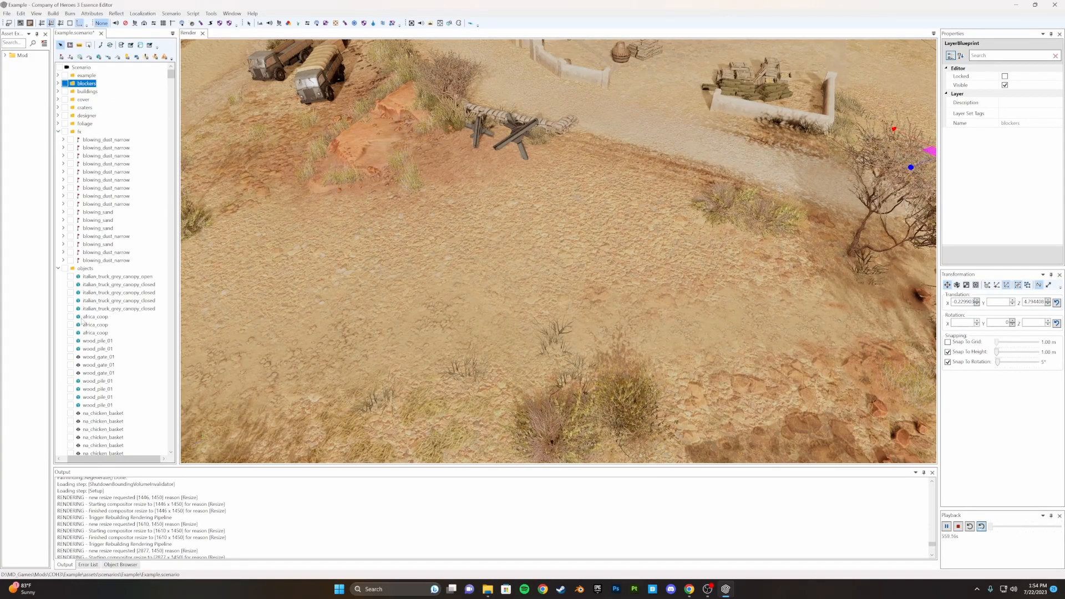
click(59, 132)
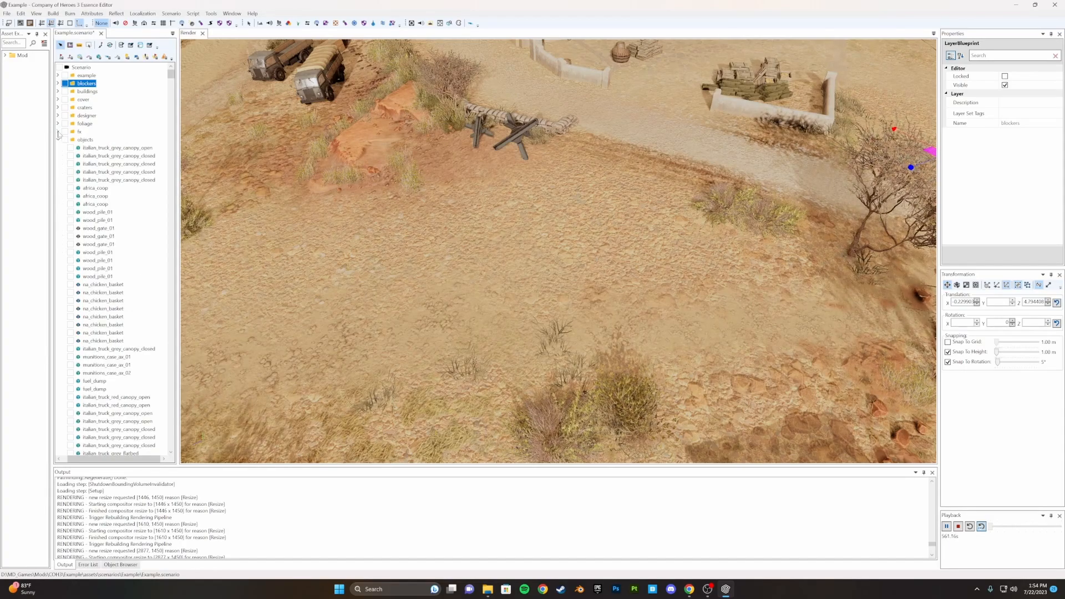
click(58, 140)
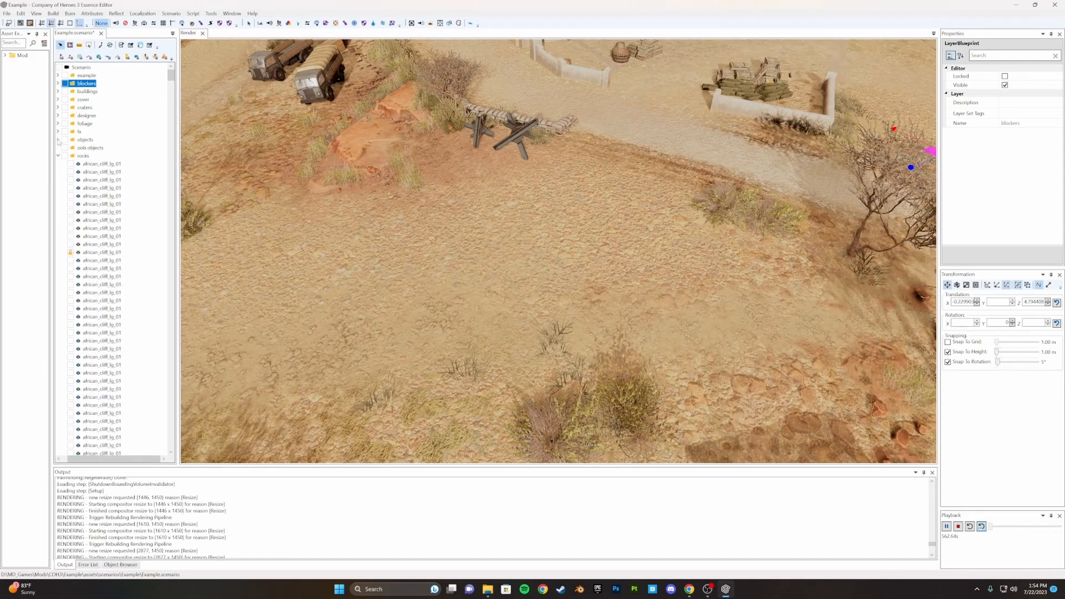
Select the objects layer and examine its available commands, including Set As Default Parent, without applying any
click(85, 139)
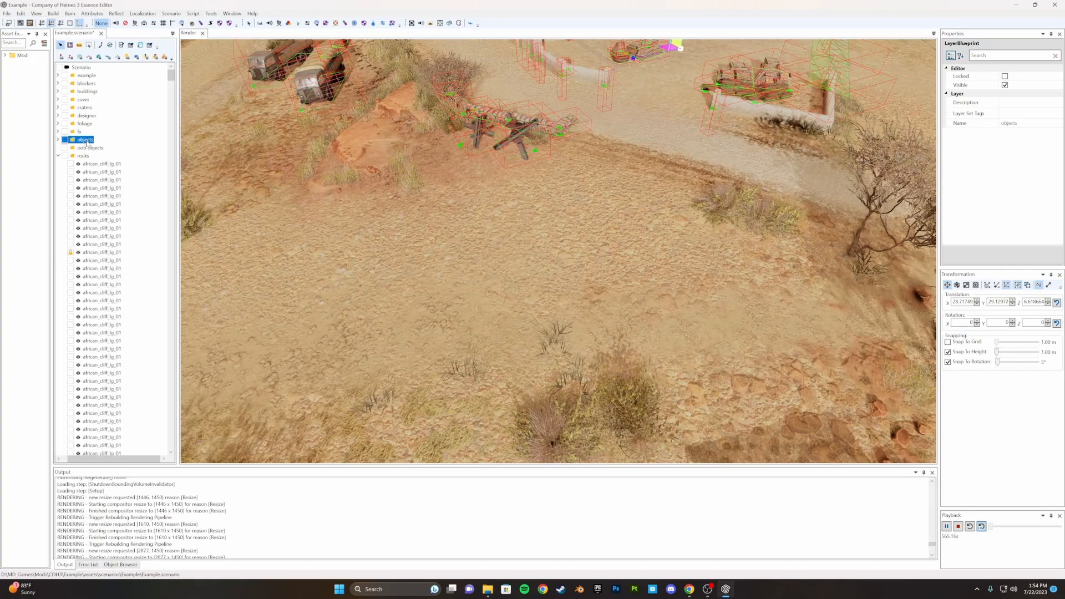
right_click(86, 141)
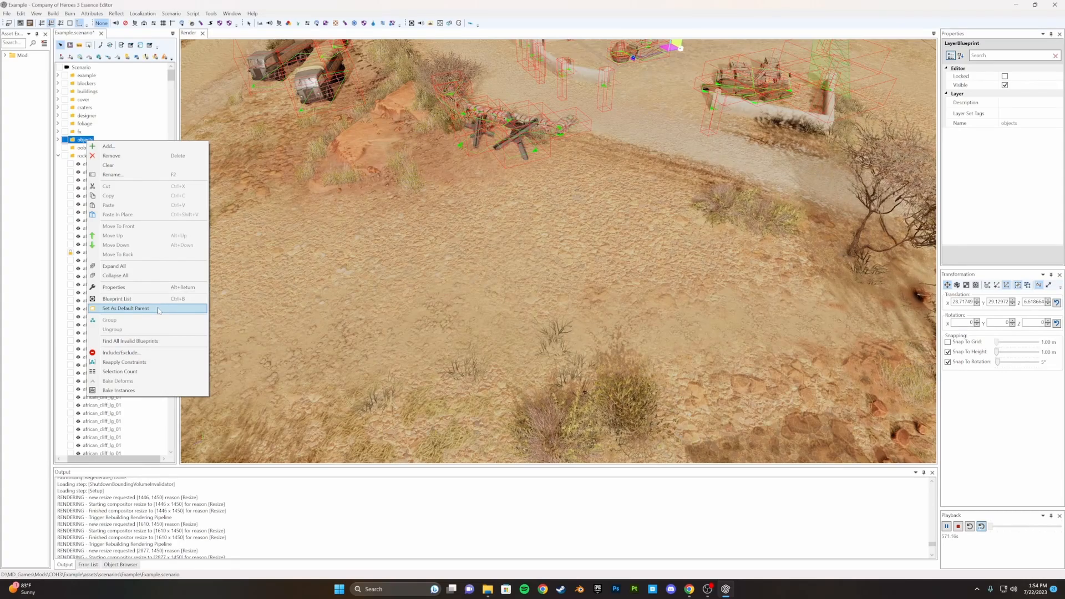
click(518, 194)
Browse the Object Browser templates to the ebps > environment > nature > trees folder
click(135, 564)
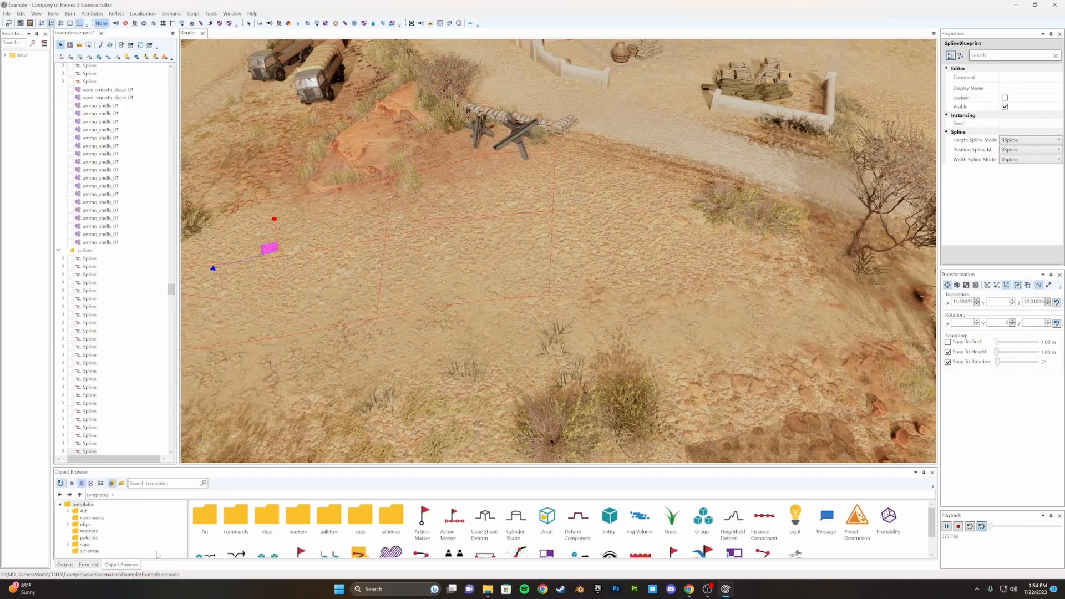
double_click(239, 519)
click(102, 495)
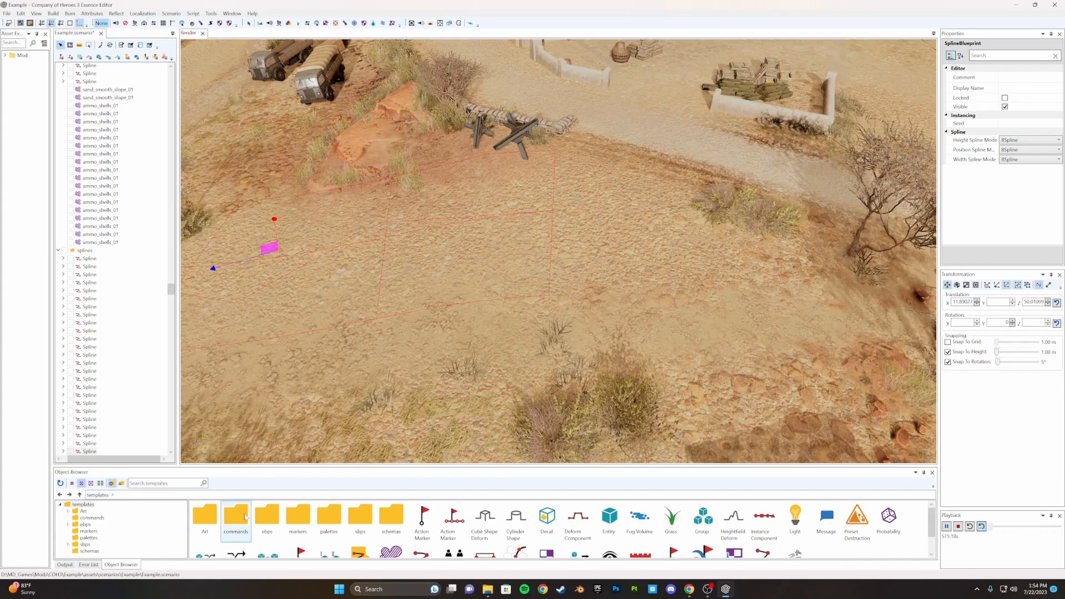
double_click(267, 516)
double_click(235, 516)
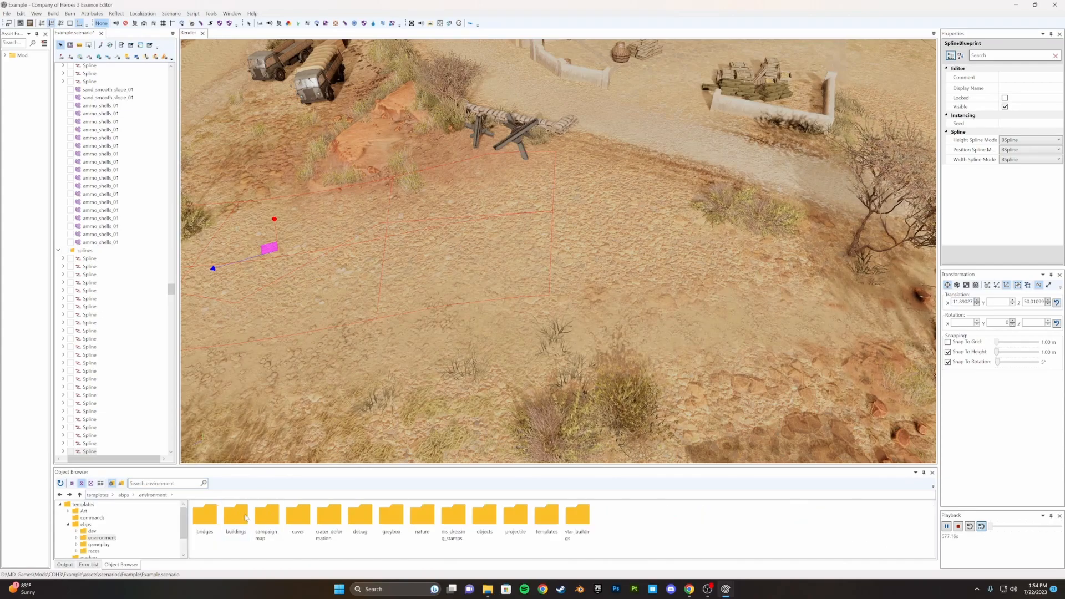
double_click(419, 518)
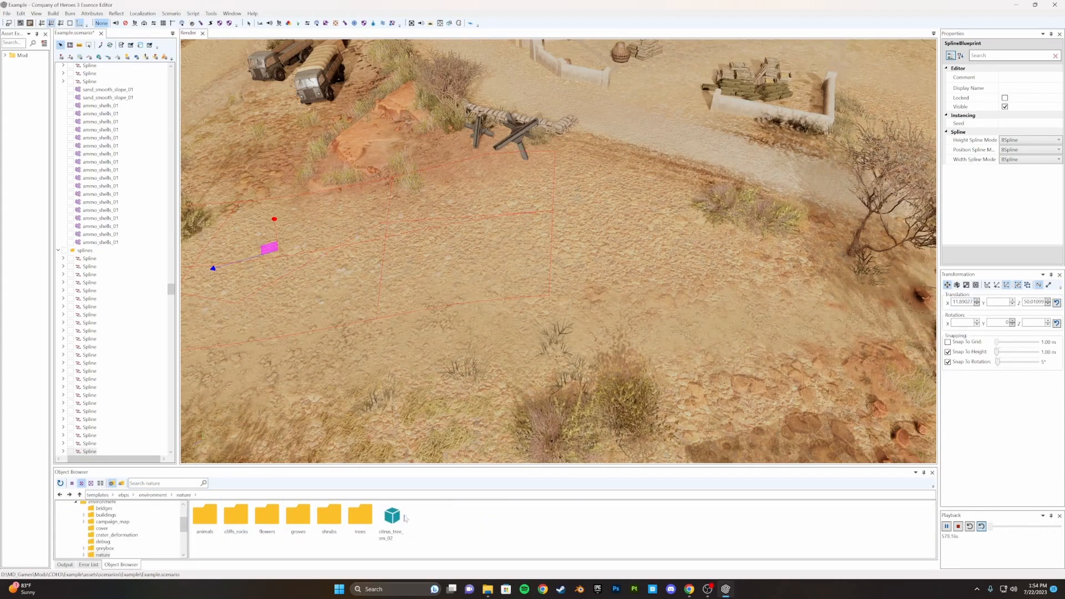
double_click(360, 519)
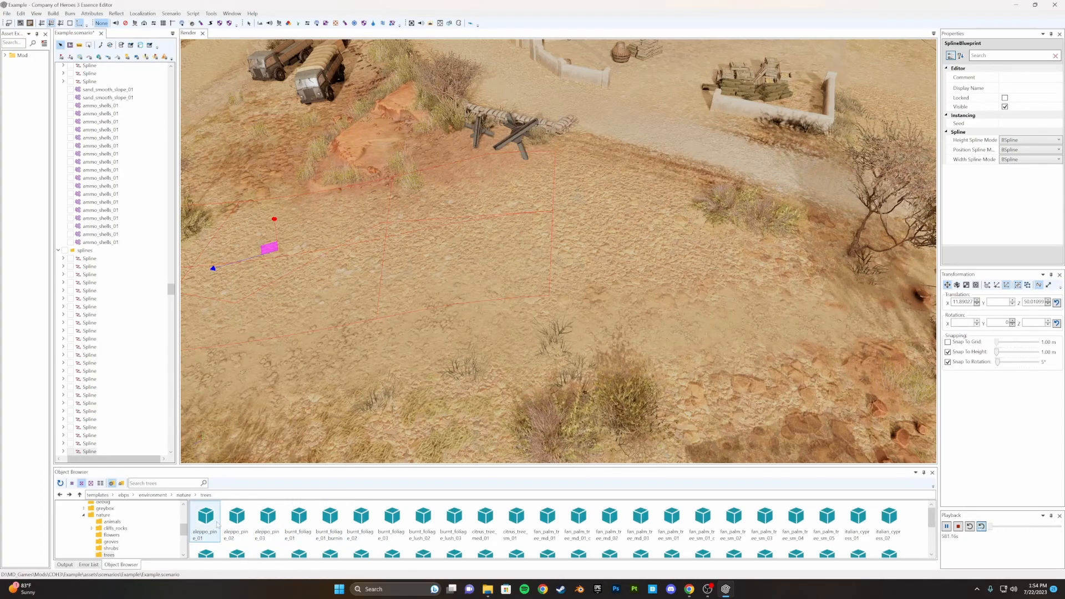
Place a burnt_foliage_01 tree on the open sand near the tank traps, with the fx layer as default parent
click(299, 521)
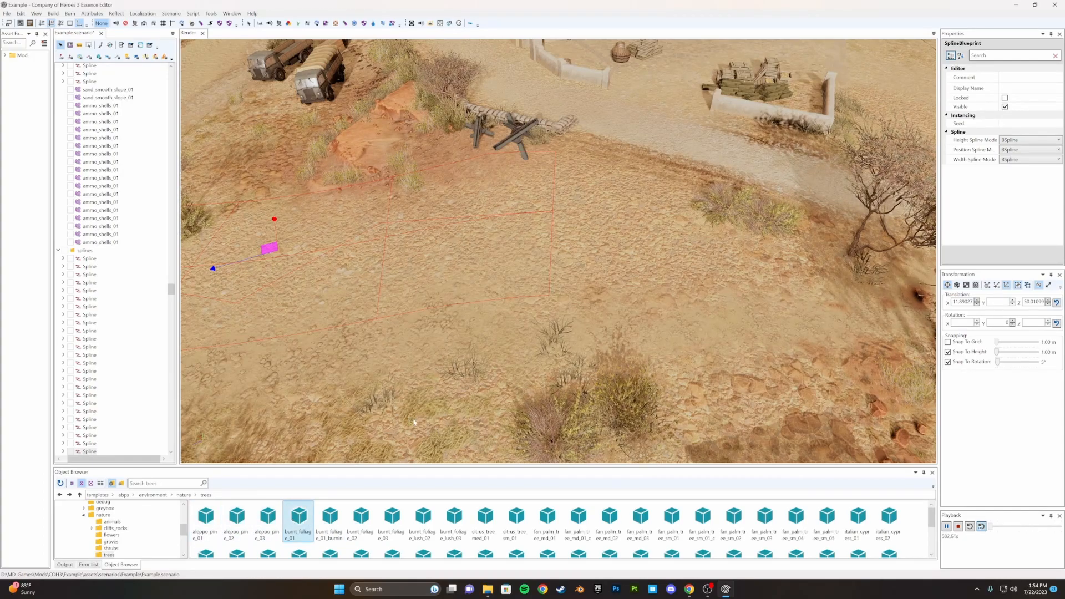
click(538, 224)
drag(494, 198, 432, 184)
scroll(451, 240, down, 2)
scroll(453, 253, up, 2)
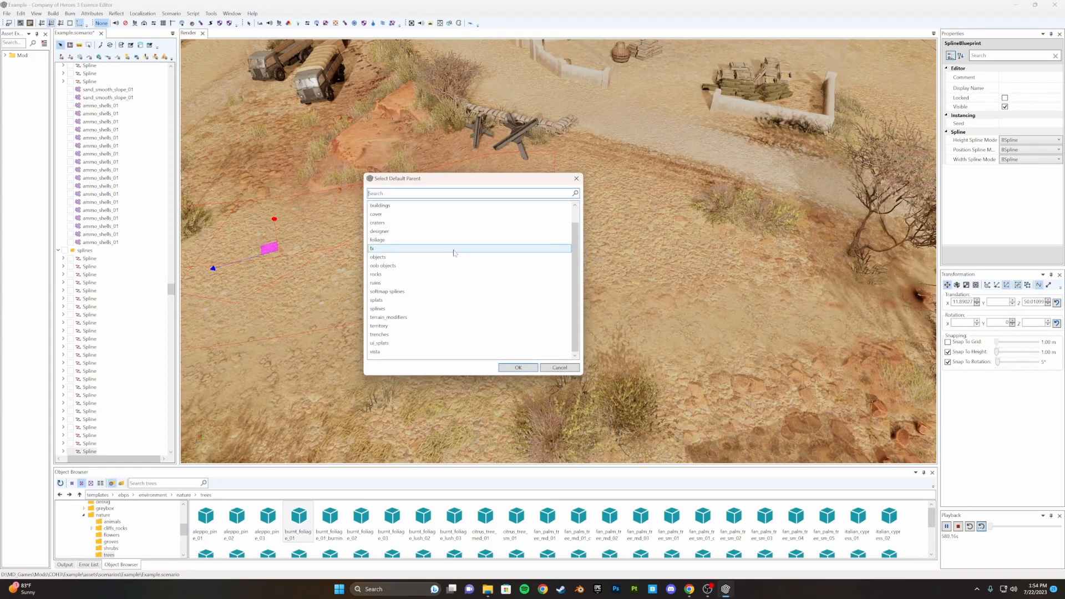
click(404, 266)
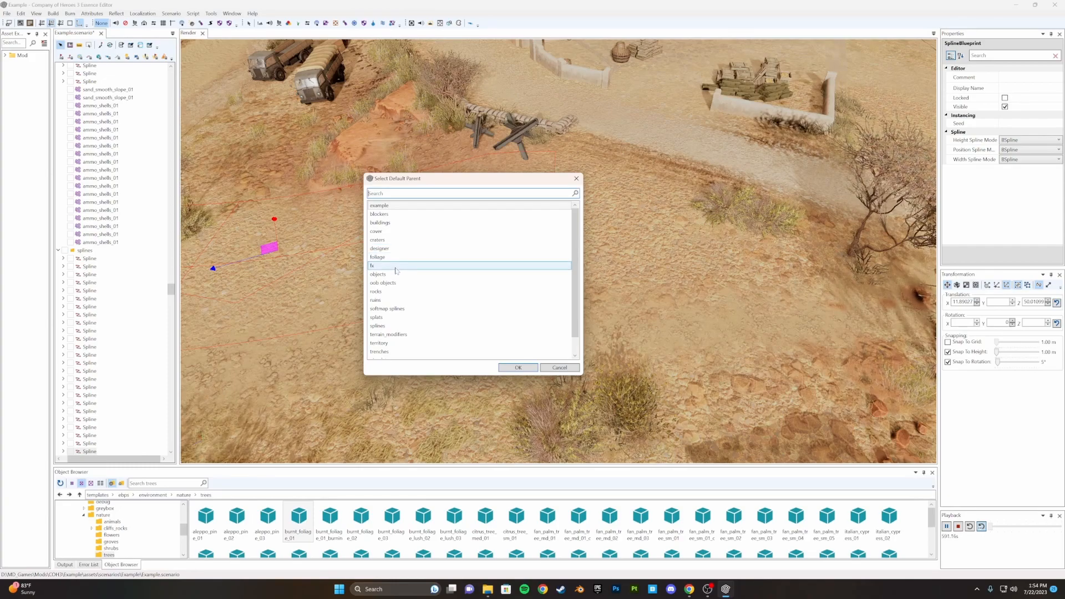
click(518, 367)
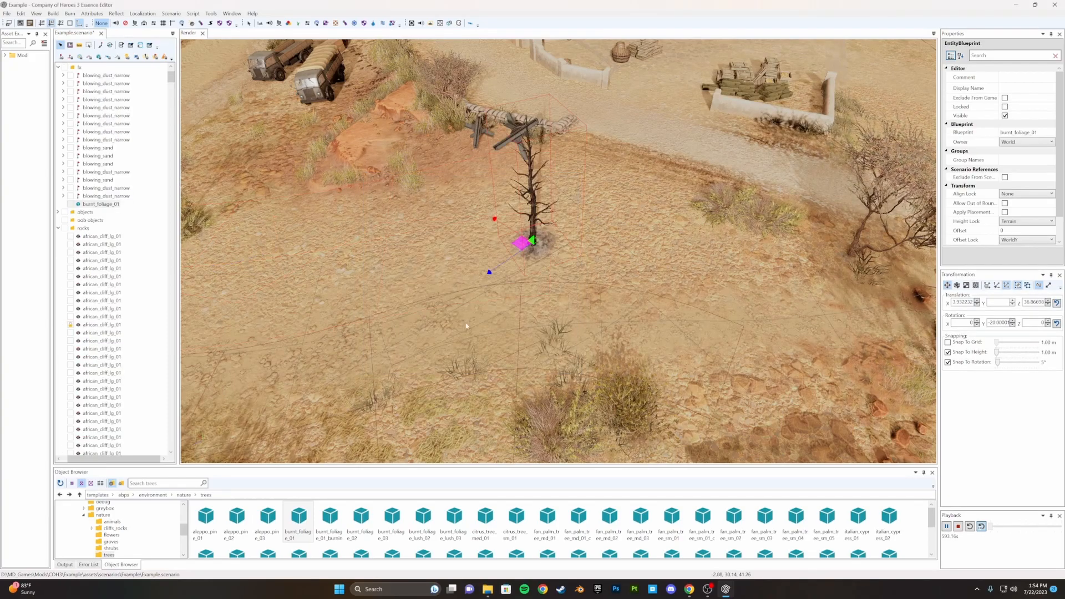
Check the fx layer's Set As Default Parent status in the scenario tree
scroll(82, 127, up, 1)
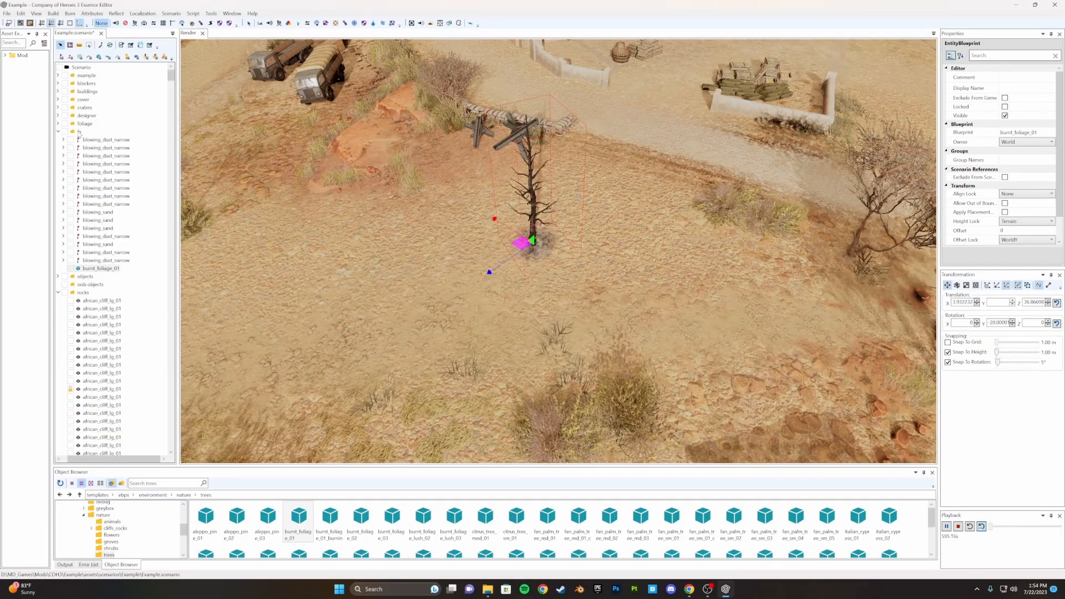
click(79, 132)
right_click(79, 132)
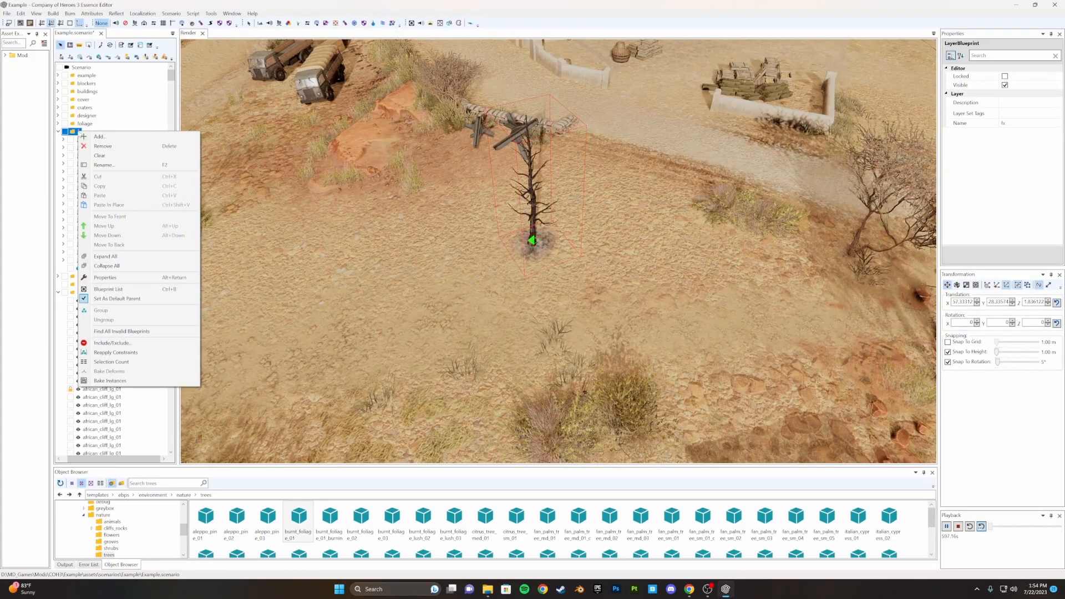
click(74, 133)
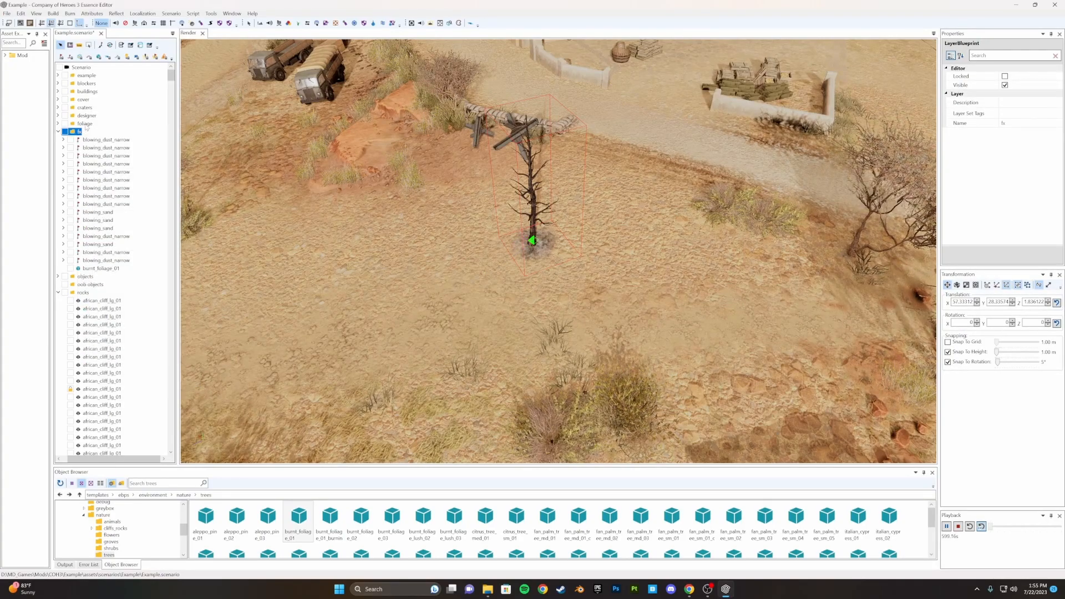
Set the foliage layer as default parent and place a second burnt_foliage_01 tree beside the first one
click(84, 124)
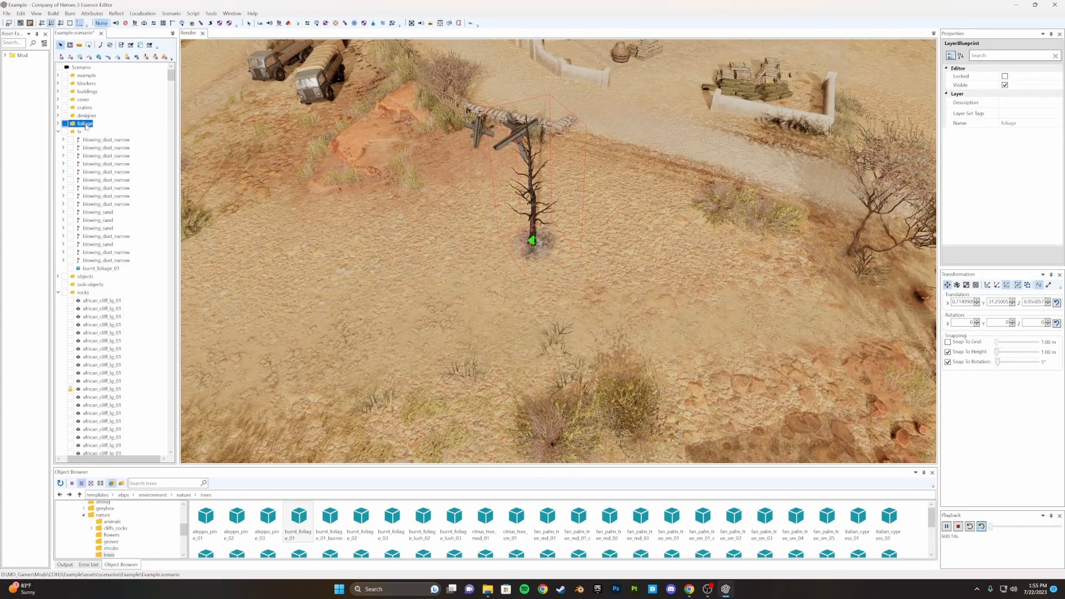
right_click(84, 123)
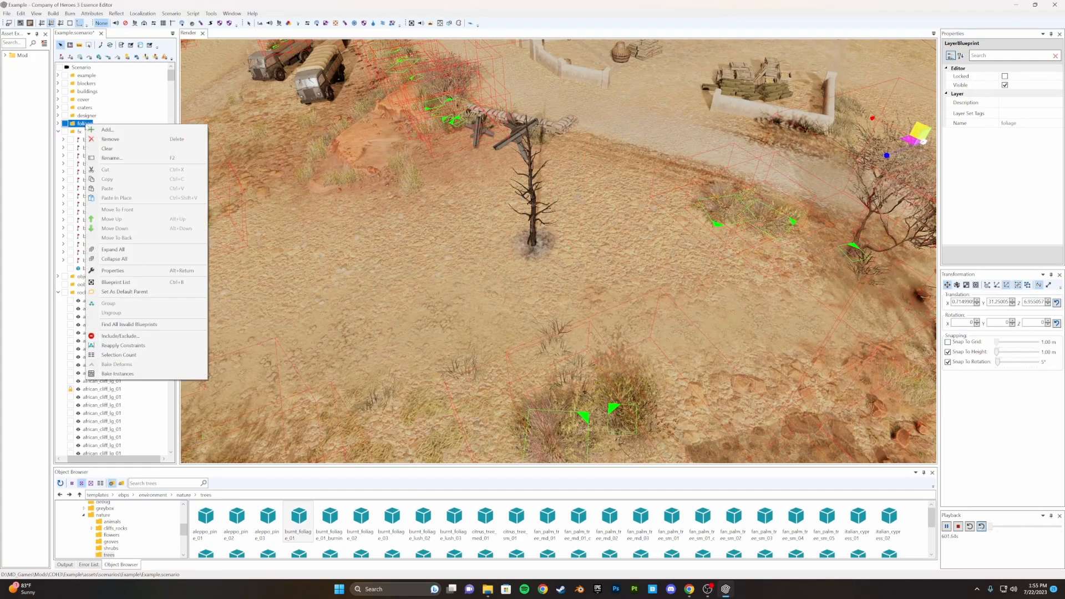
click(151, 296)
middle_drag(499, 238, 554, 243)
drag(298, 522, 445, 249)
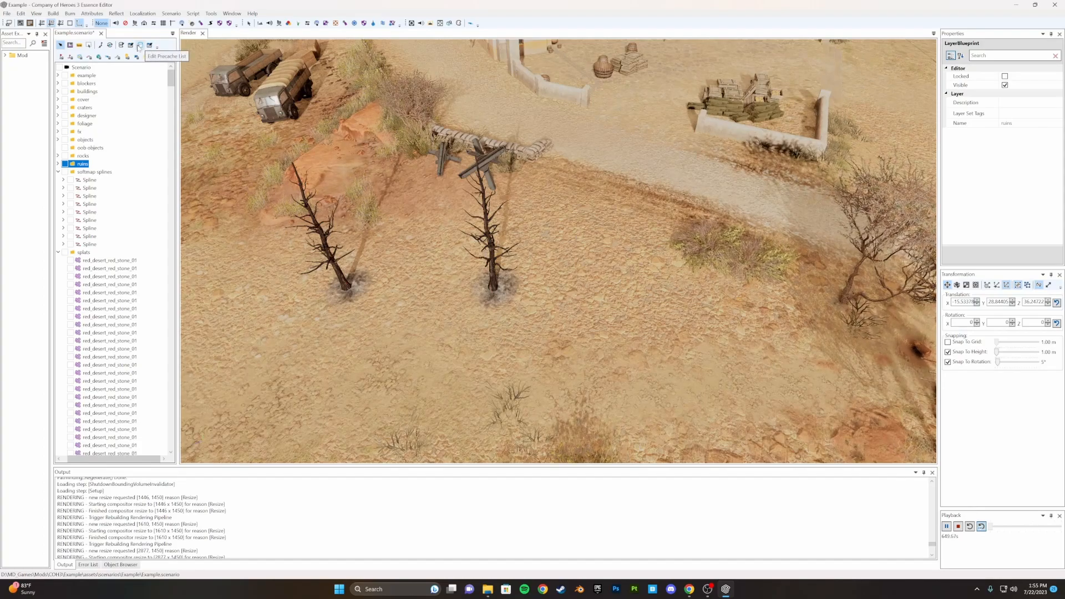
Activate the FoW tool to preview fog of war over the terrain and show its Sight Package settings
click(70, 46)
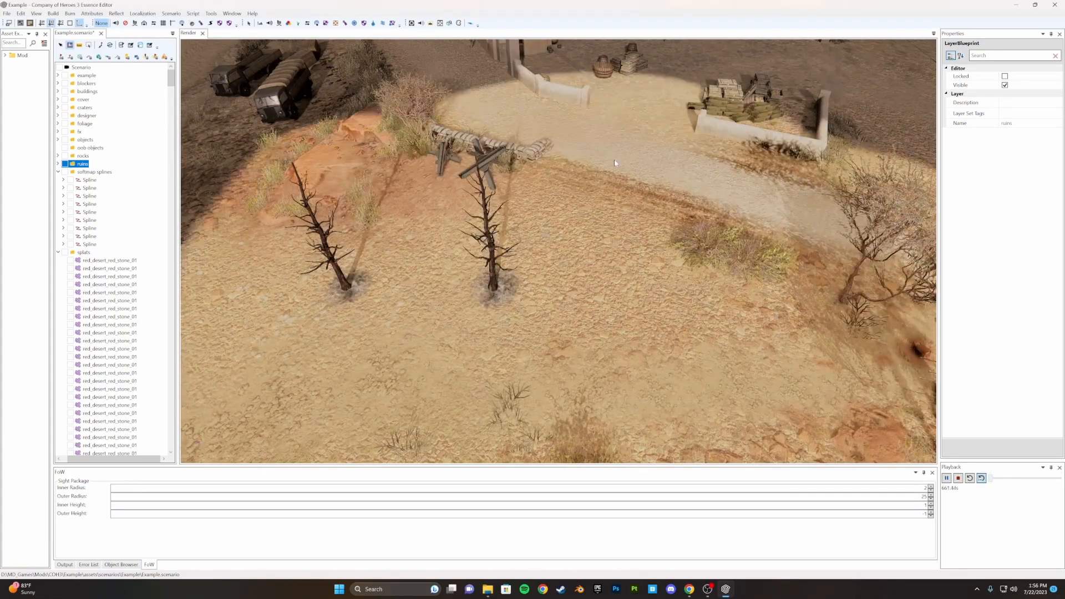
Measure distances between points on the open sand near the burnt trees with the Ruler tool, using generic infantry pathfinding of size 1
click(70, 45)
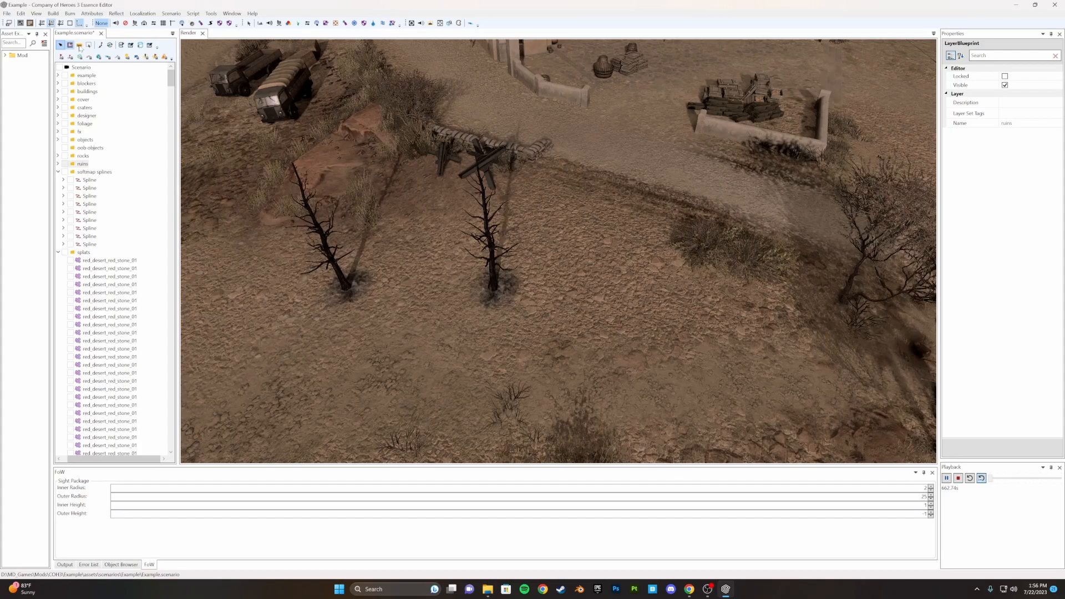
click(80, 45)
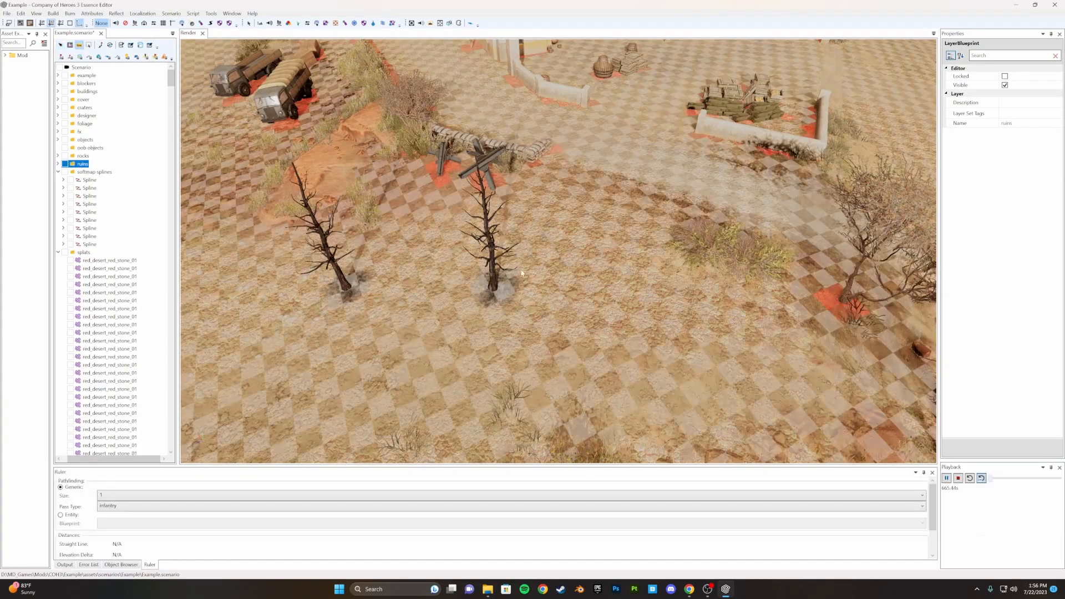
click(622, 218)
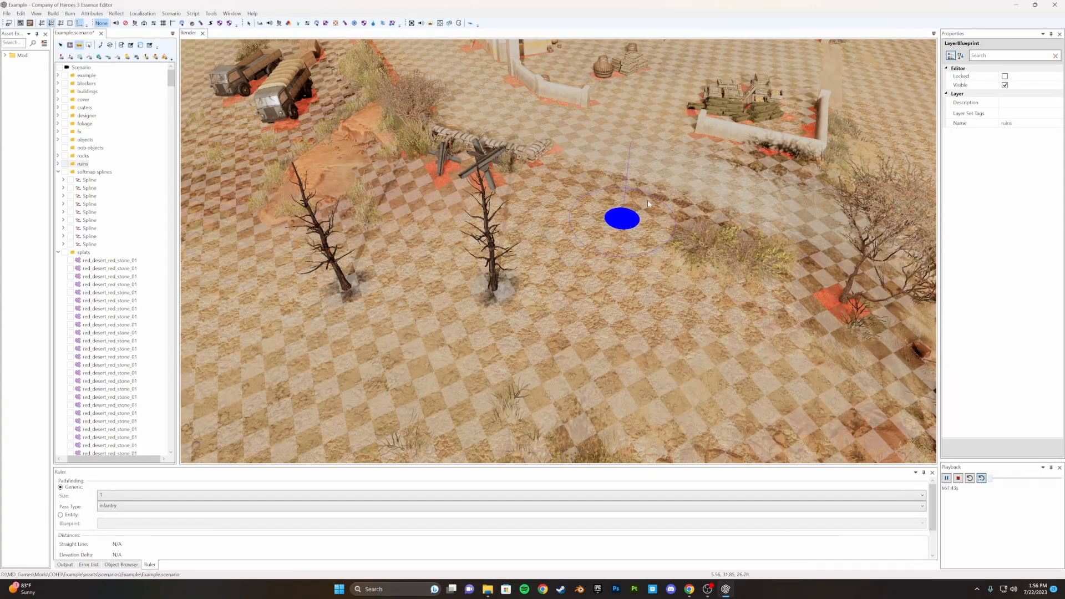
click(373, 355)
click(628, 205)
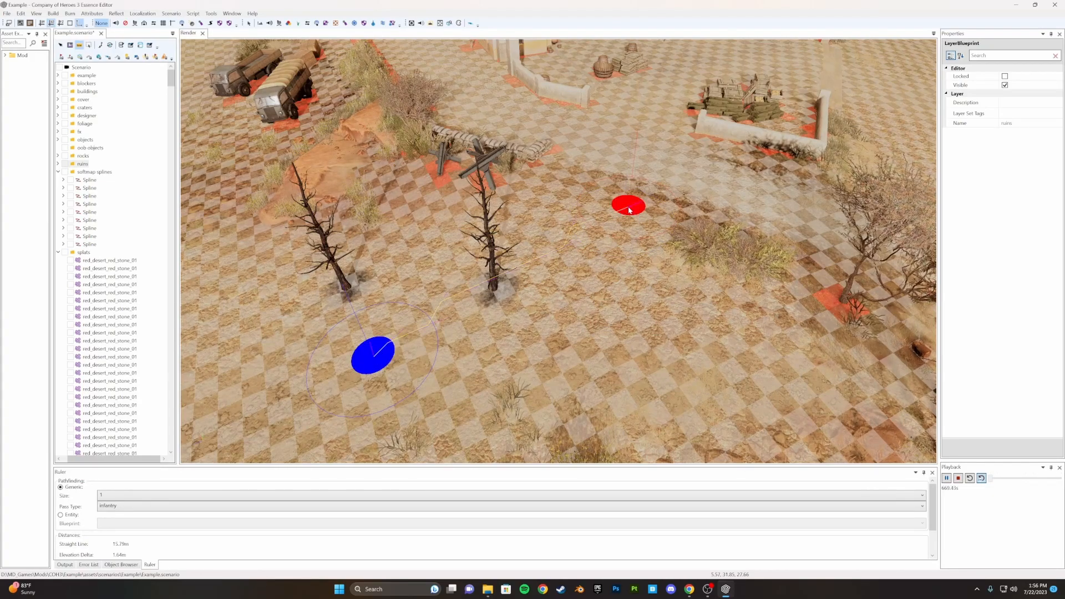
click(648, 246)
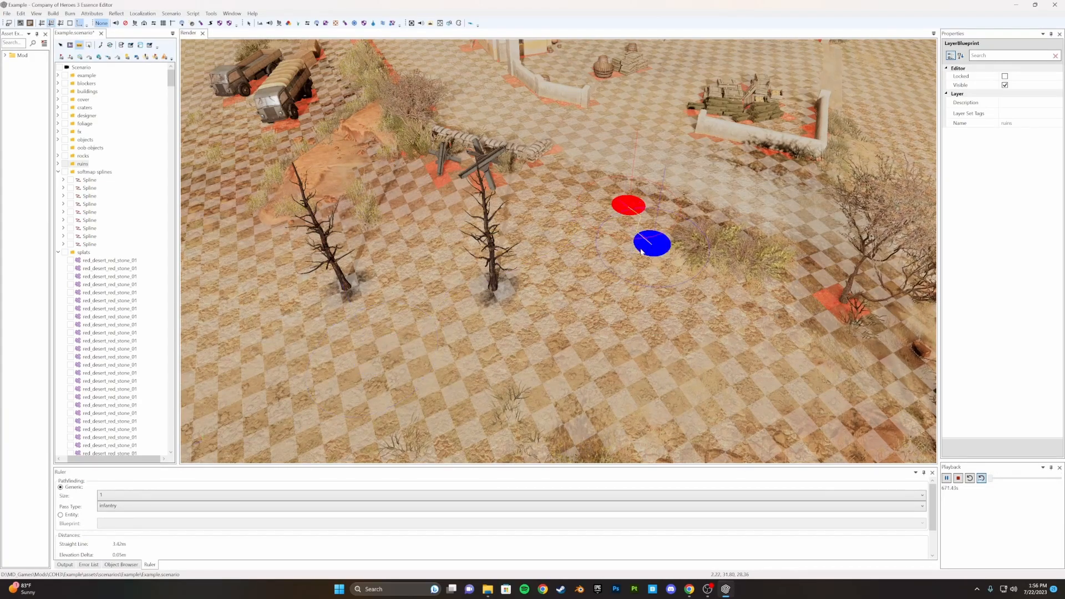
click(61, 46)
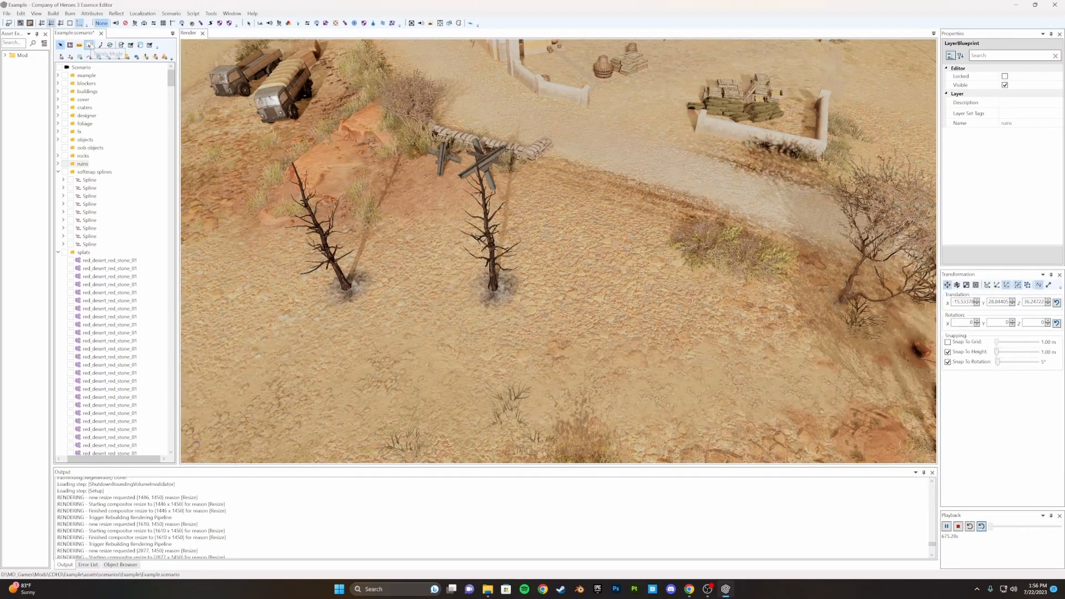
Show the Snipping tool's list of map types, and return to object selection
click(89, 45)
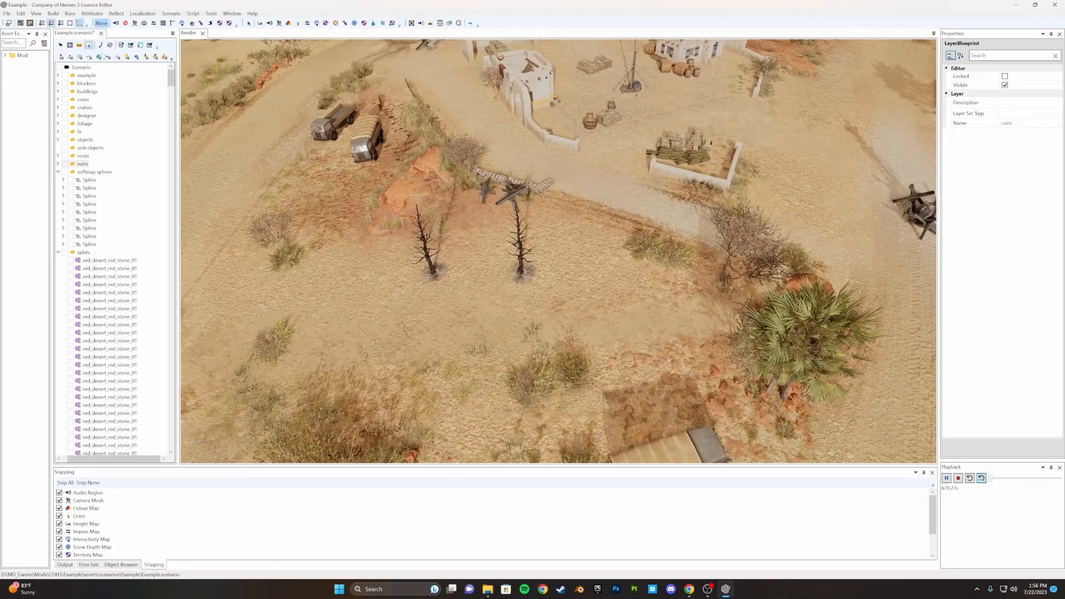
click(121, 47)
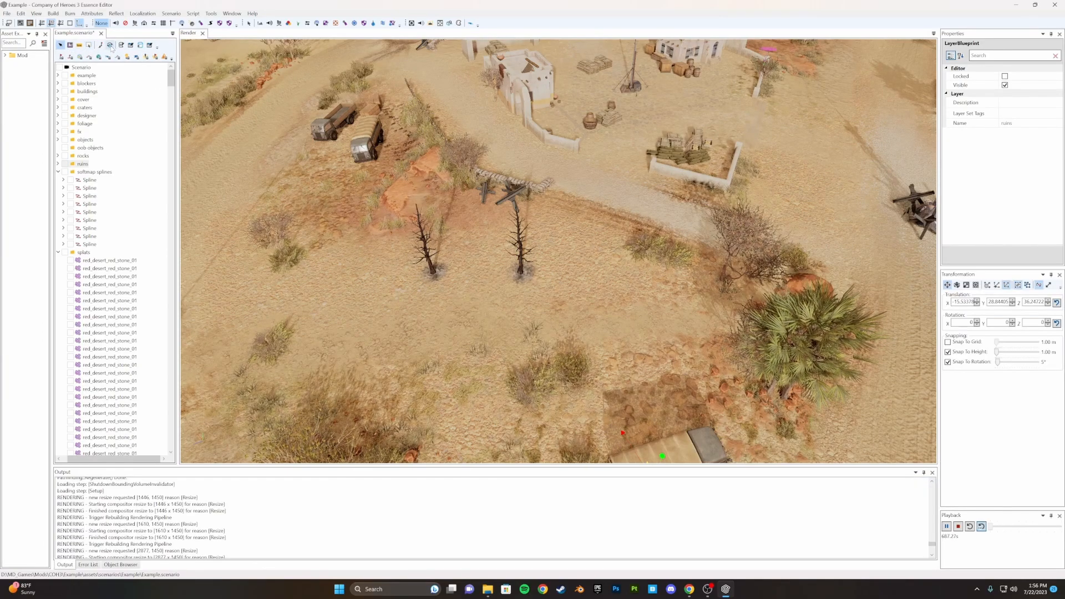
middle_drag(415, 48, 318, 115)
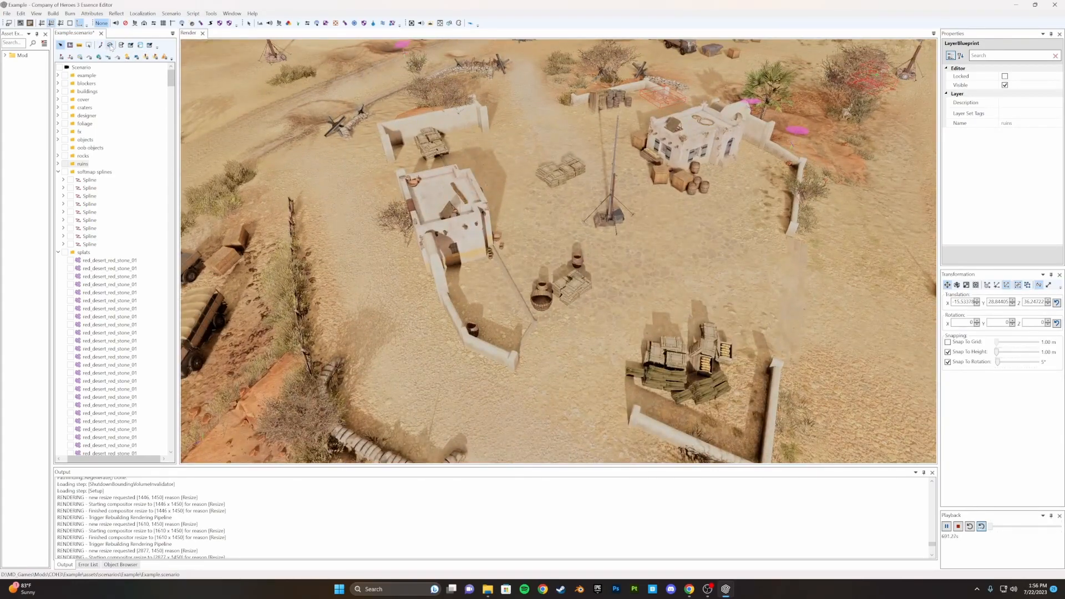
middle_drag(552, 152, 360, 50)
middle_drag(300, 211, 484, 303)
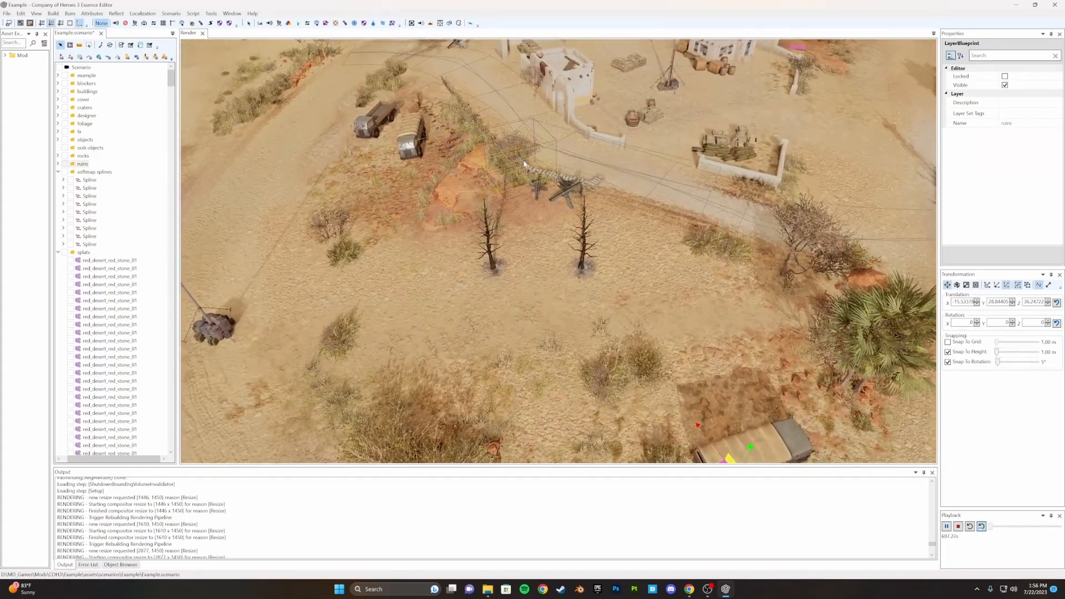
middle_drag(466, 128, 505, 159)
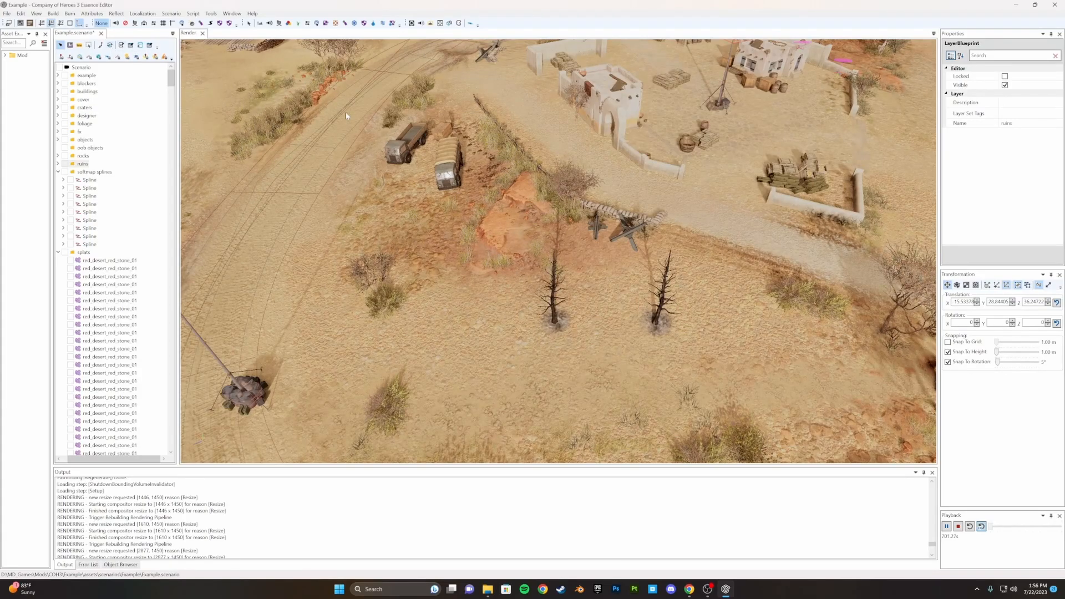
middle_drag(344, 112, 295, 86)
middle_drag(527, 333, 539, 241)
middle_drag(508, 87, 513, 158)
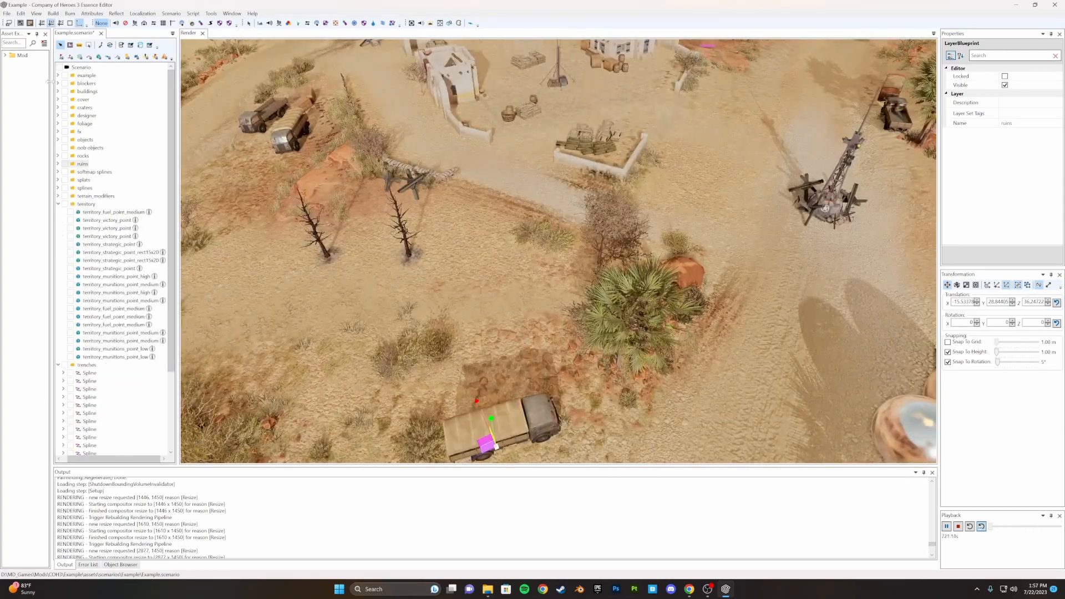
Expand the mod's scenarios and Example folders in the Asset Explorer and widen the panels to read the scenario file names
drag(66, 85, 67, 85)
click(5, 56)
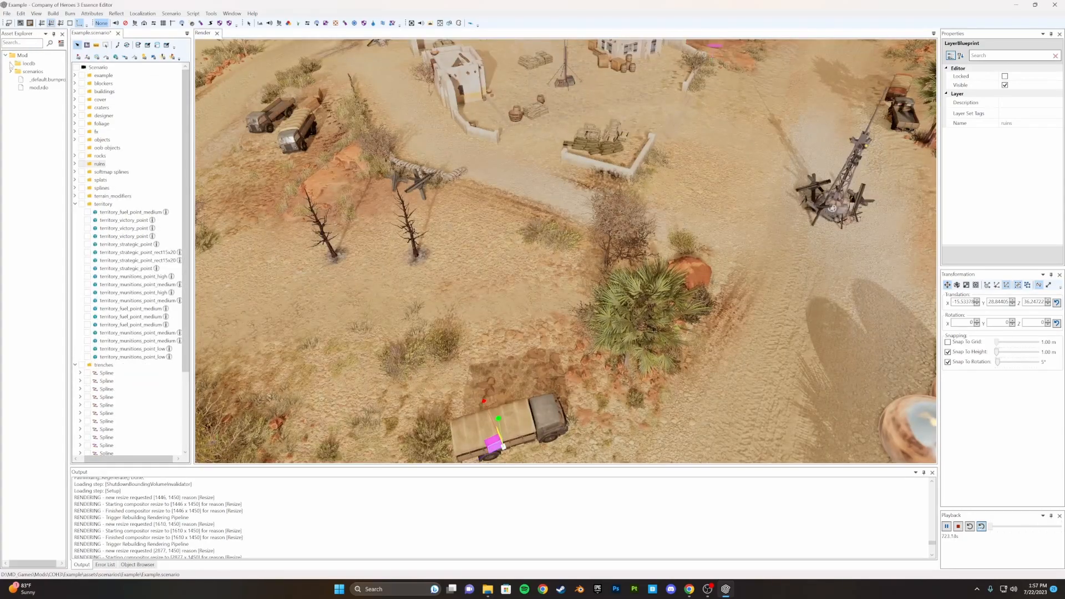
click(10, 72)
click(15, 79)
drag(192, 117, 258, 118)
drag(68, 202, 108, 199)
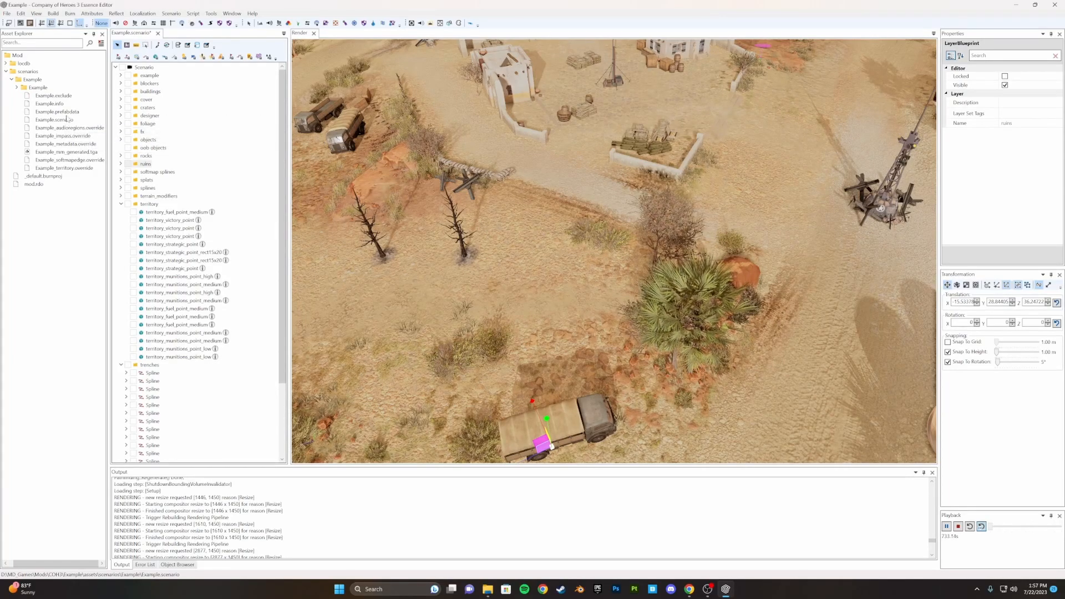
Inspect the layer files inside the nested Example folder, and collapse the Example folders again
mouse_move(67, 156)
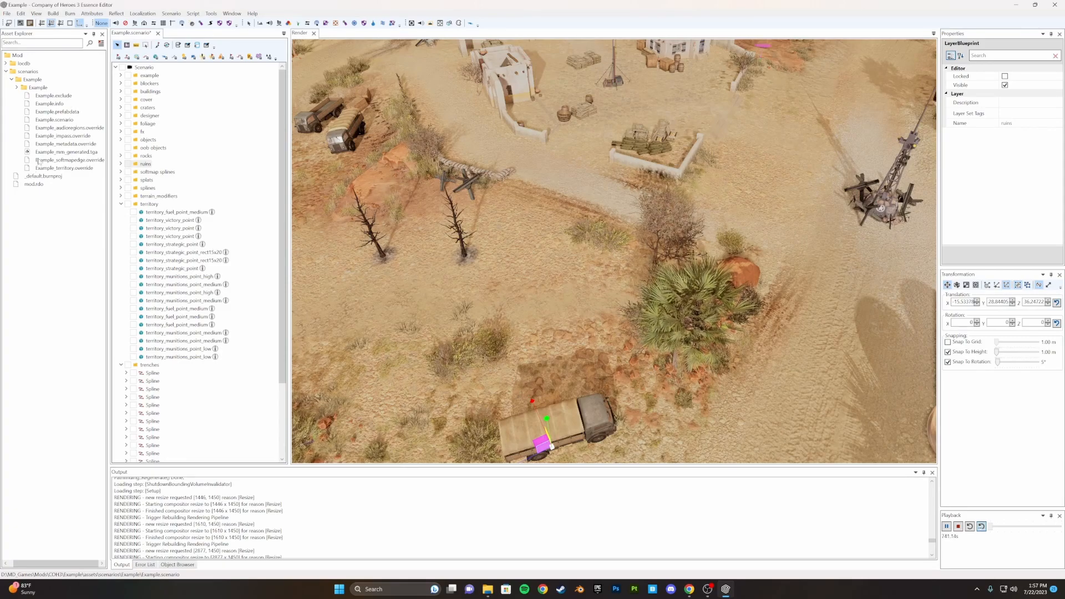
click(17, 87)
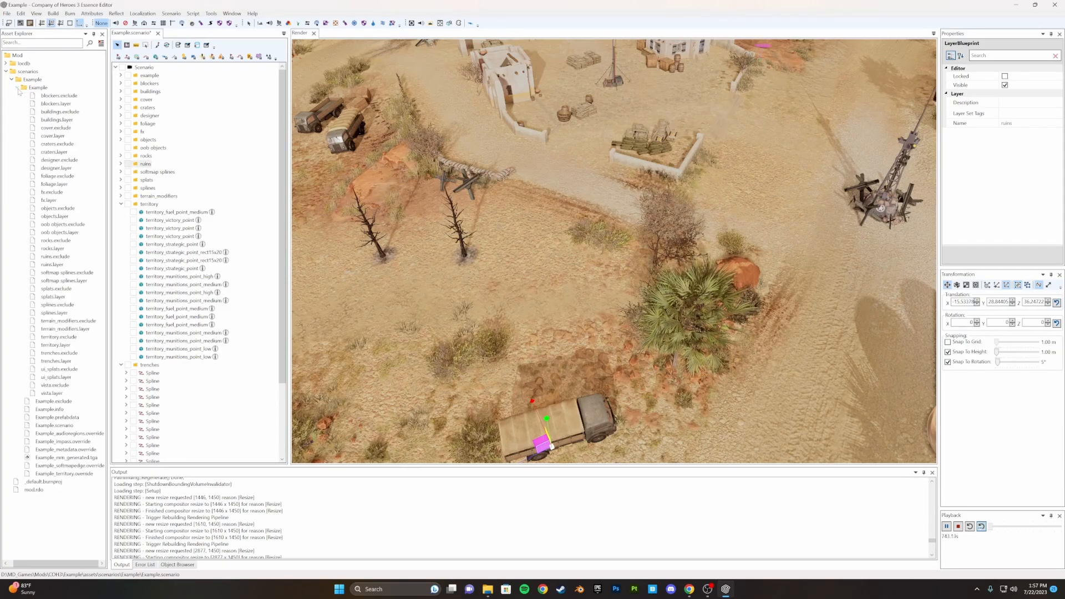
click(18, 88)
click(12, 79)
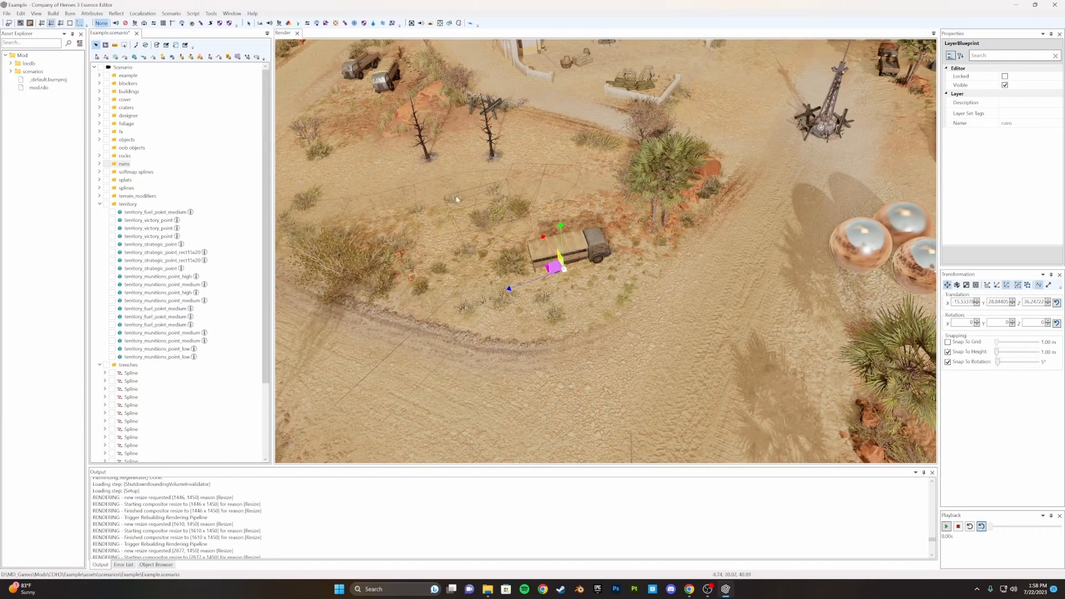
Show the Object Browser at its templates root and enlarge its panel to fit all template types
drag(373, 468, 374, 416)
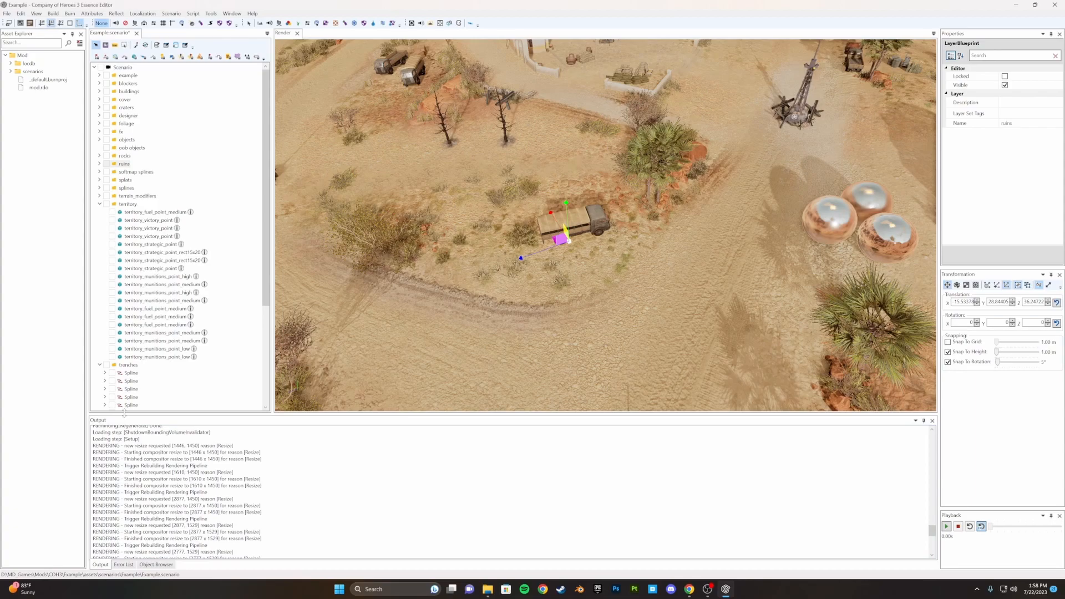
drag(123, 414, 121, 455)
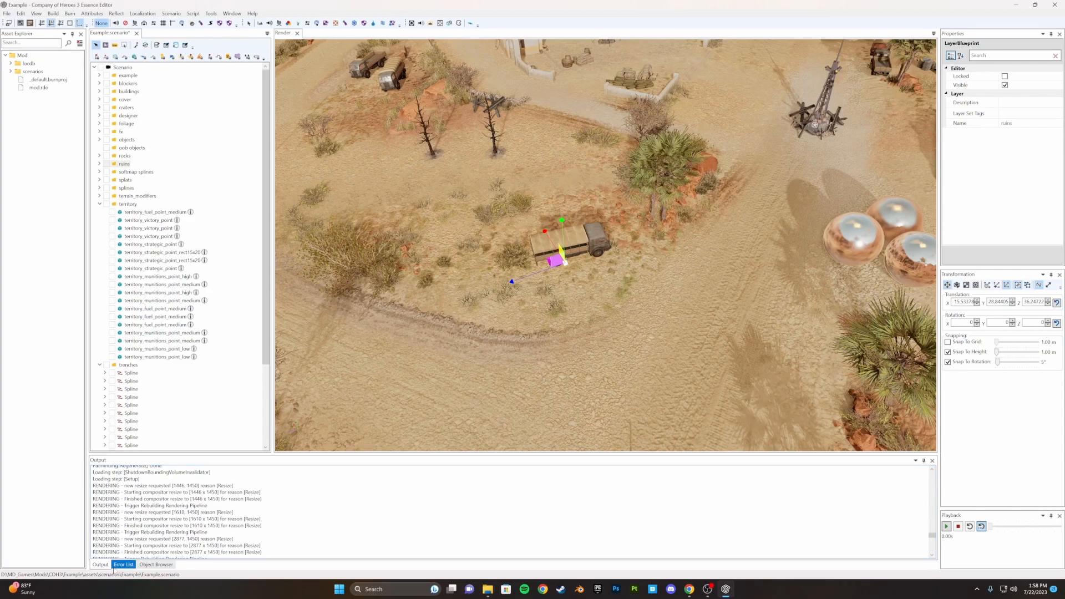
click(157, 565)
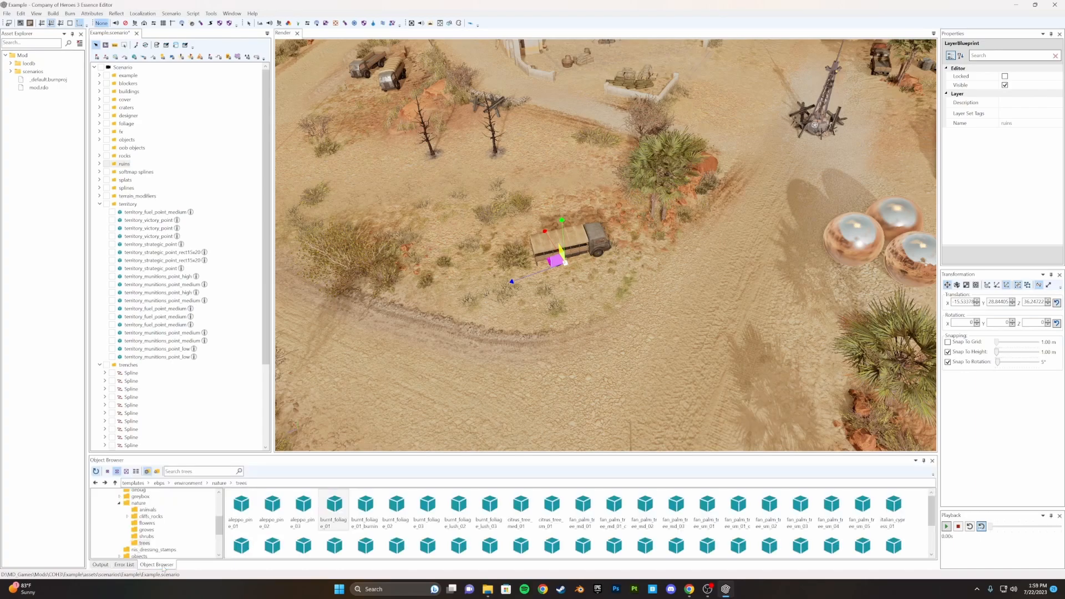
click(133, 483)
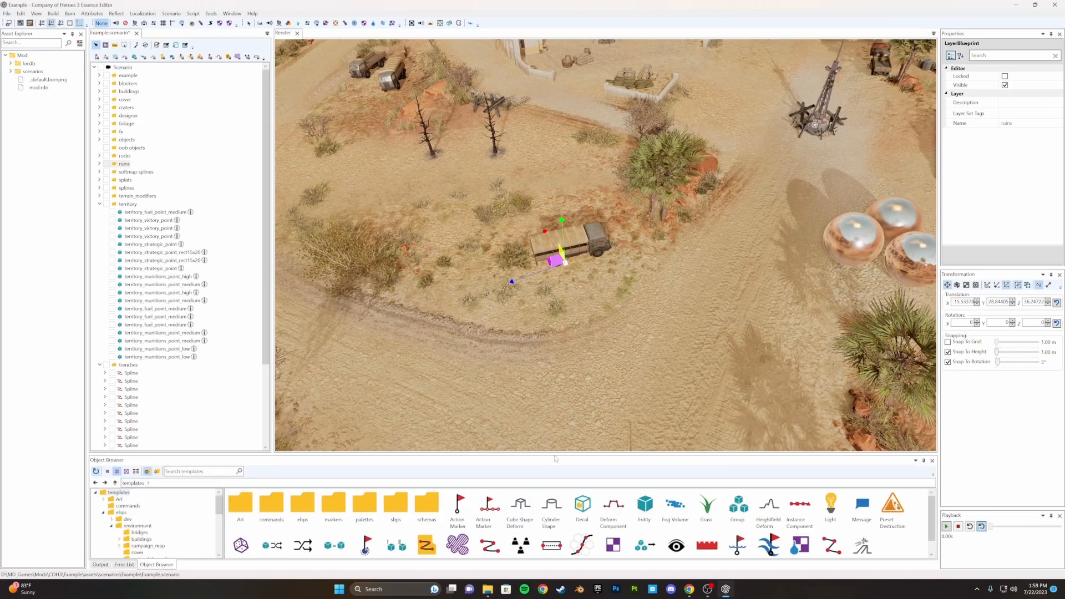
drag(555, 458, 571, 368)
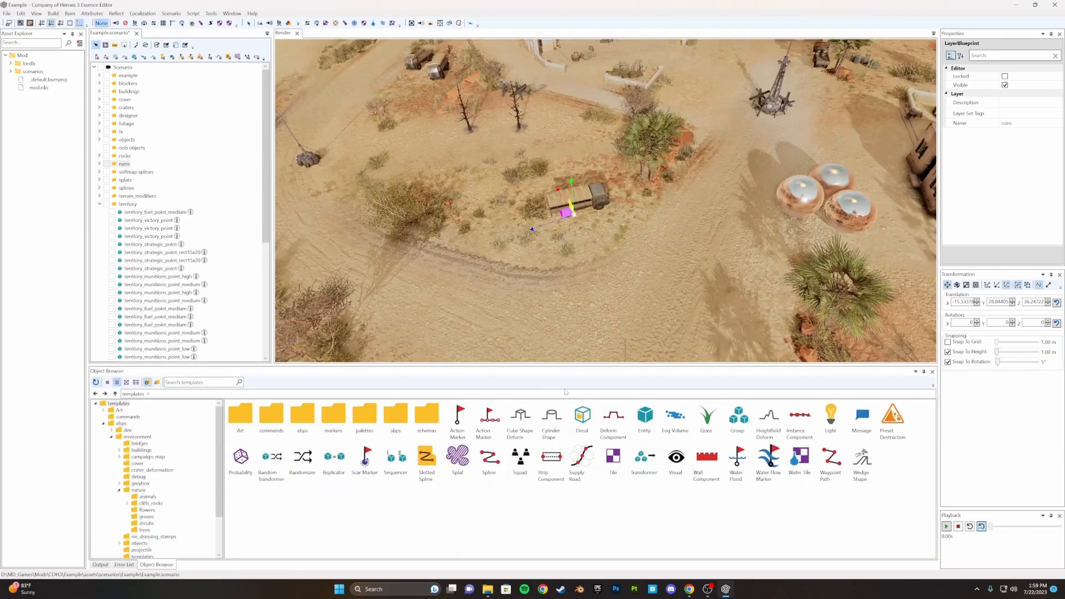
alt+middle_drag(572, 303, 620, 279)
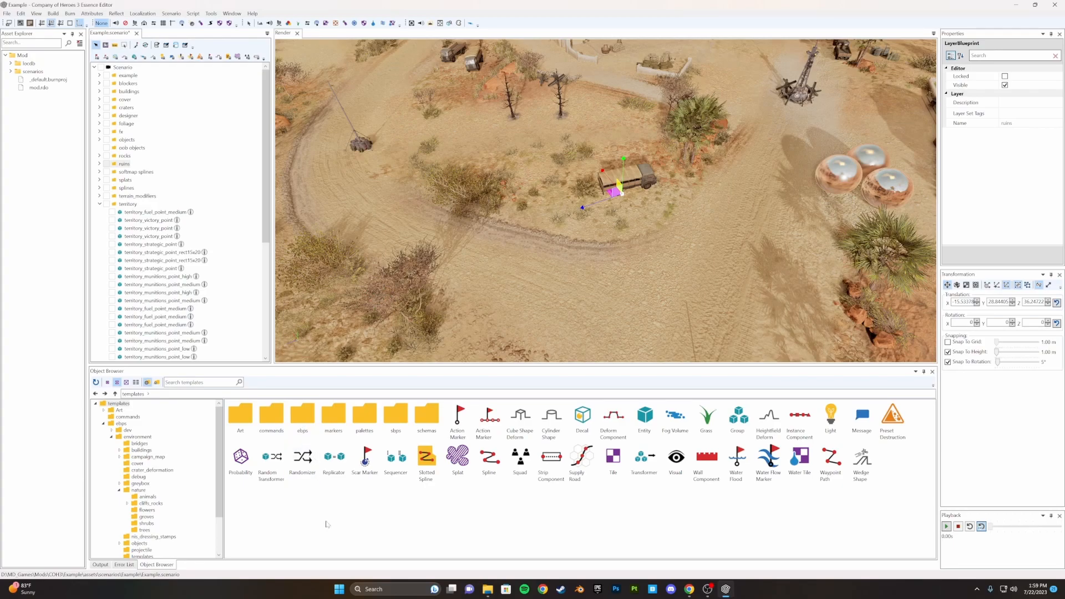
Browse the object templates to ebps > environment > objects > defenses > sandbags
double_click(302, 415)
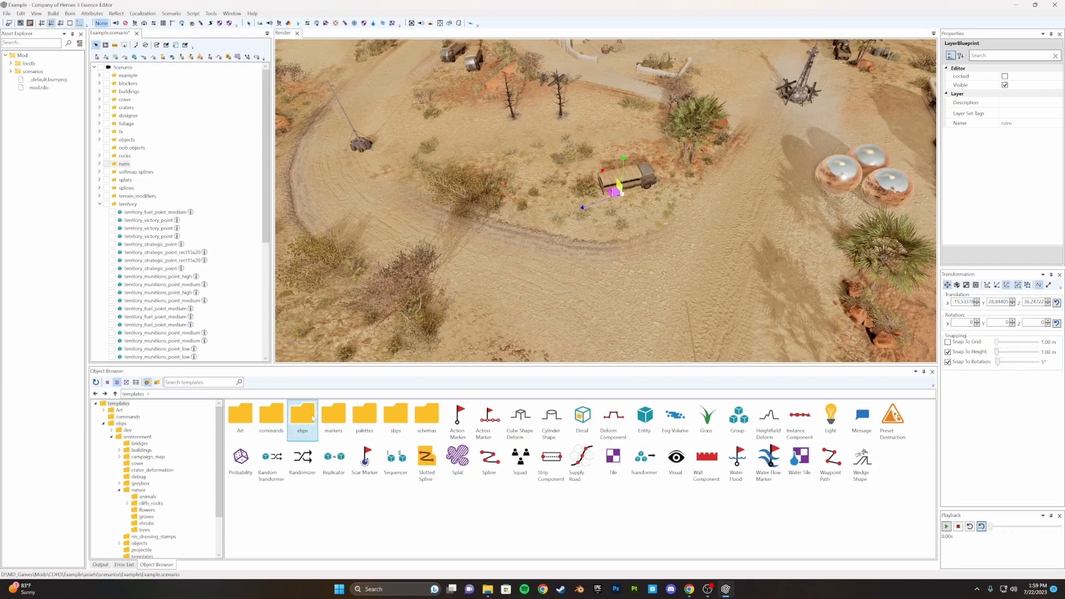
double_click(271, 415)
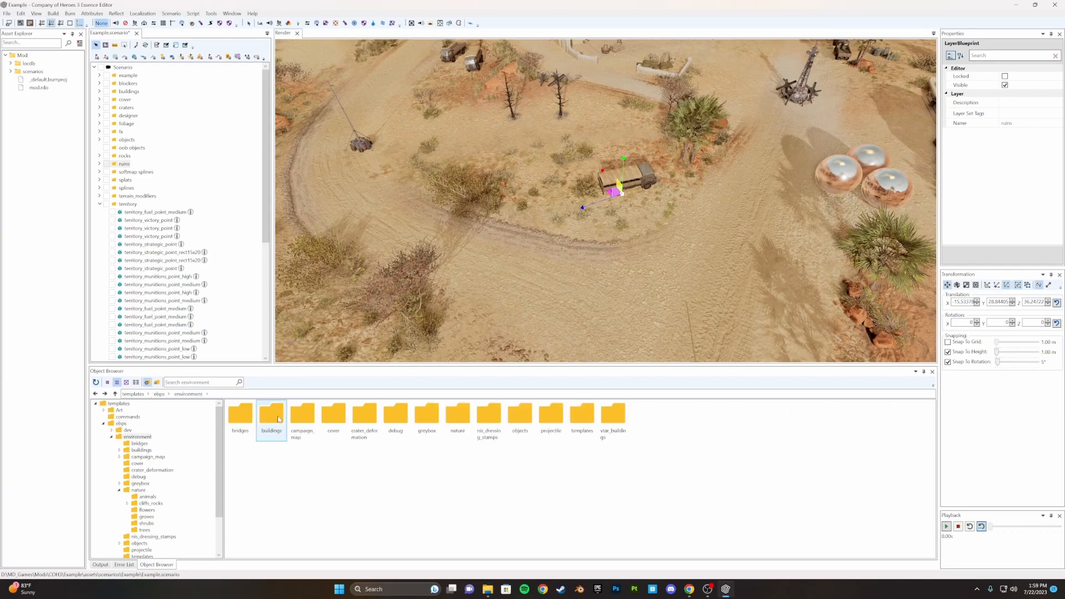
double_click(520, 417)
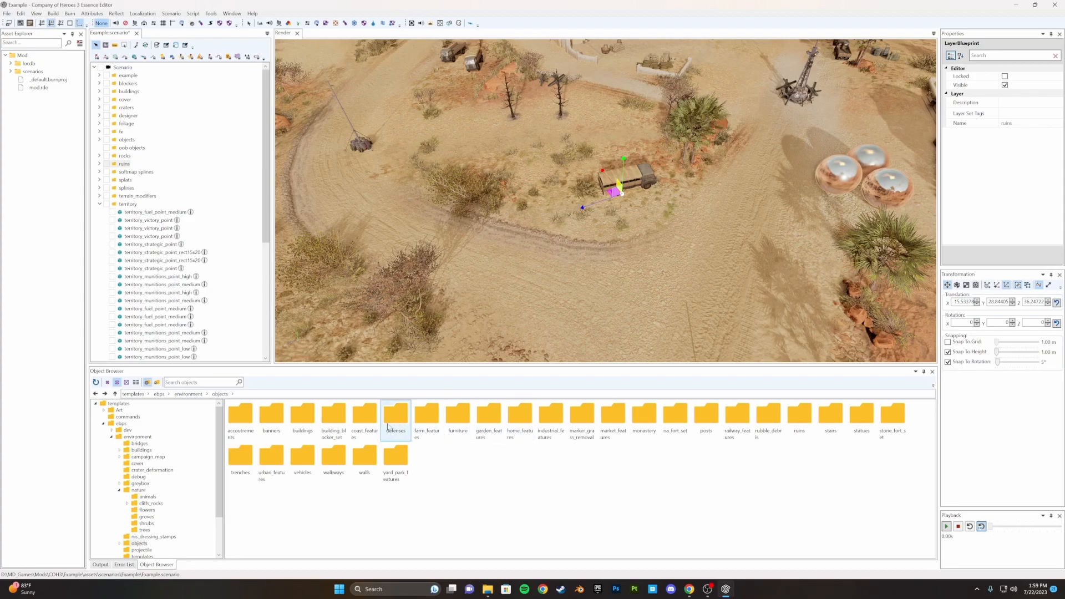
double_click(395, 417)
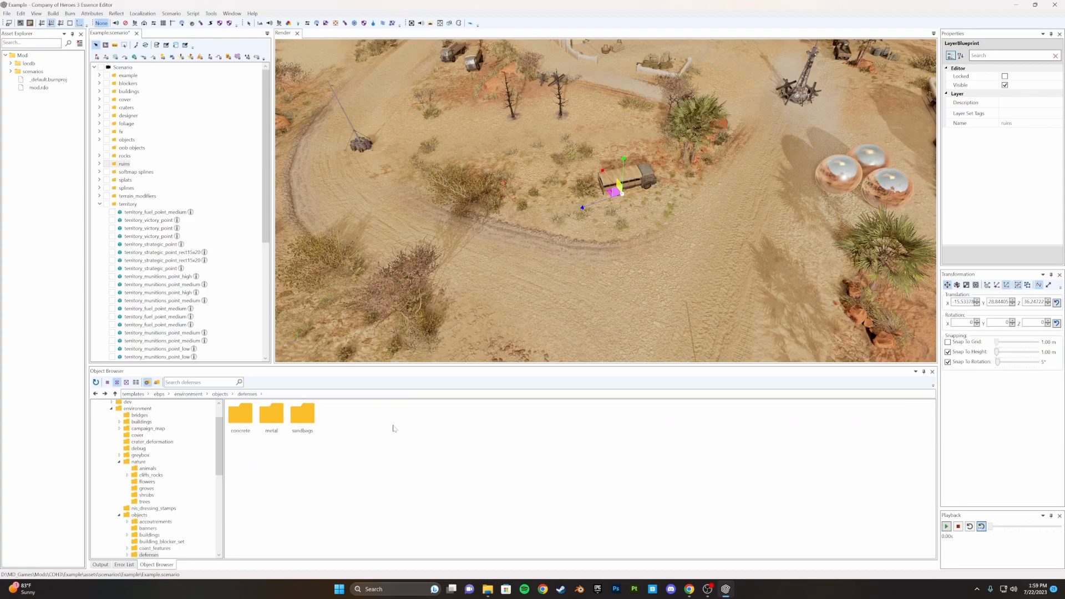
double_click(306, 417)
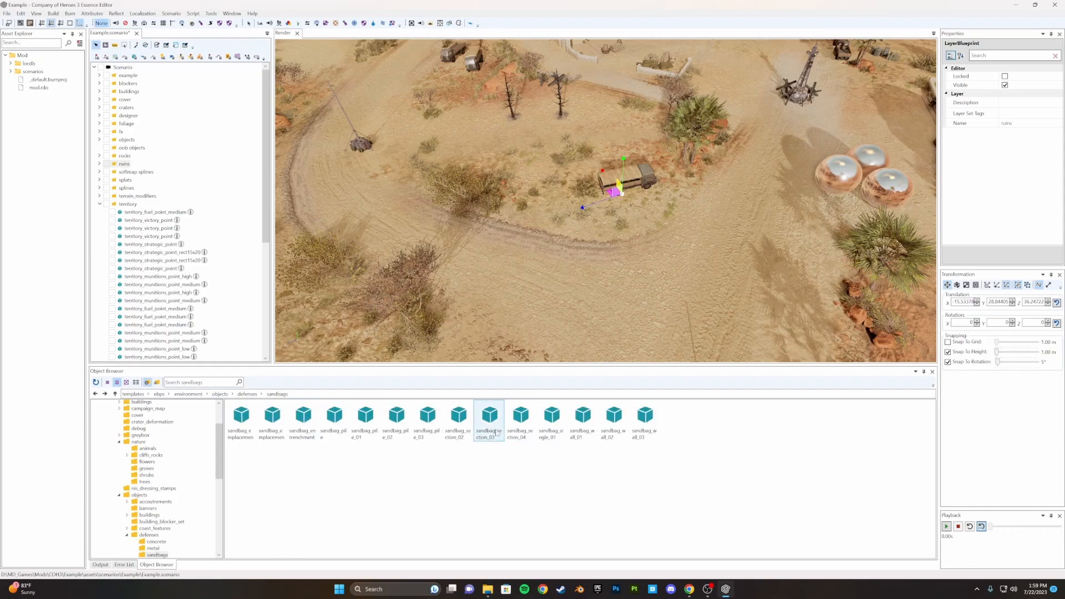
Place a sandbag_wall_01 on the open sand near the two burnt trees, rotated about 110° around Y
click(583, 418)
scroll(577, 225, up, 6)
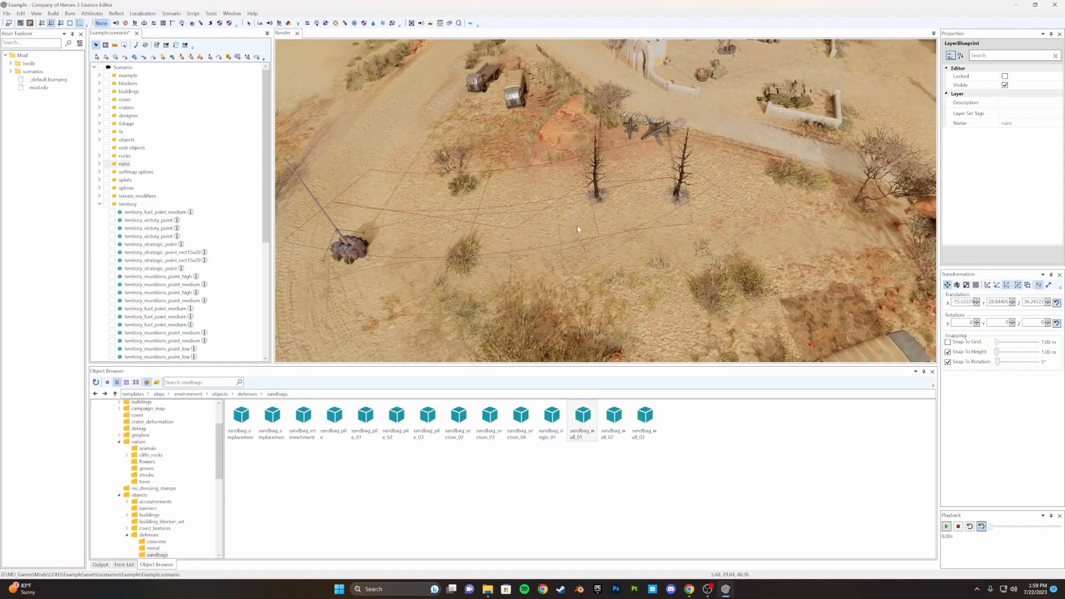
middle_drag(576, 236, 620, 216)
click(583, 433)
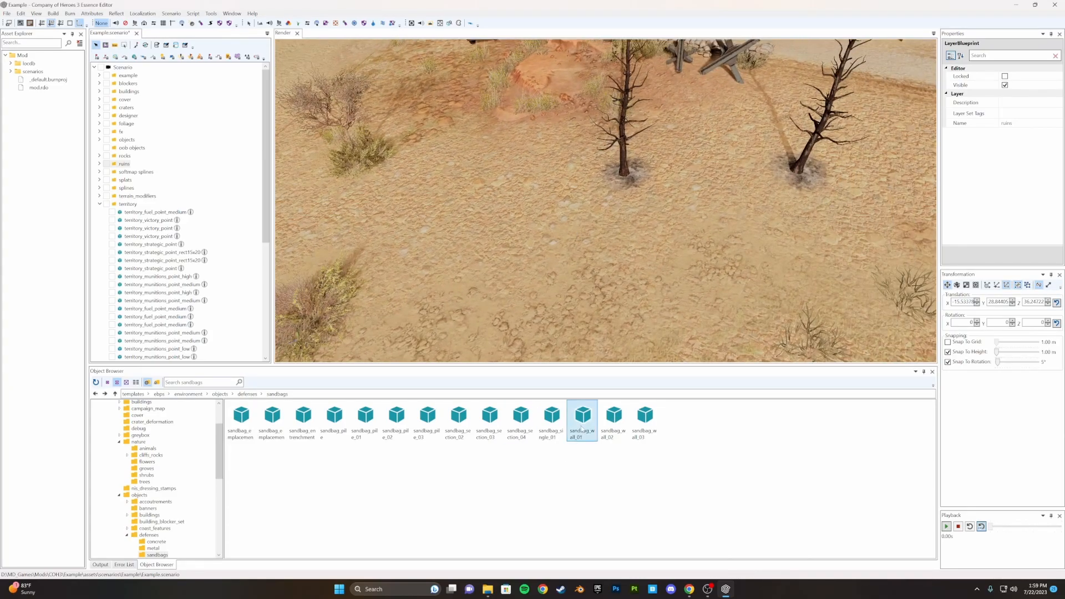
click(518, 237)
mouse_move(526, 234)
mouse_down()
mouse_move(547, 203)
mouse_move(485, 201)
mouse_move(508, 254)
mouse_move(518, 218)
mouse_move(516, 244)
mouse_move(546, 212)
mouse_move(502, 257)
mouse_move(525, 238)
mouse_move(514, 226)
mouse_move(524, 228)
mouse_up()
scroll(502, 257, down, 1)
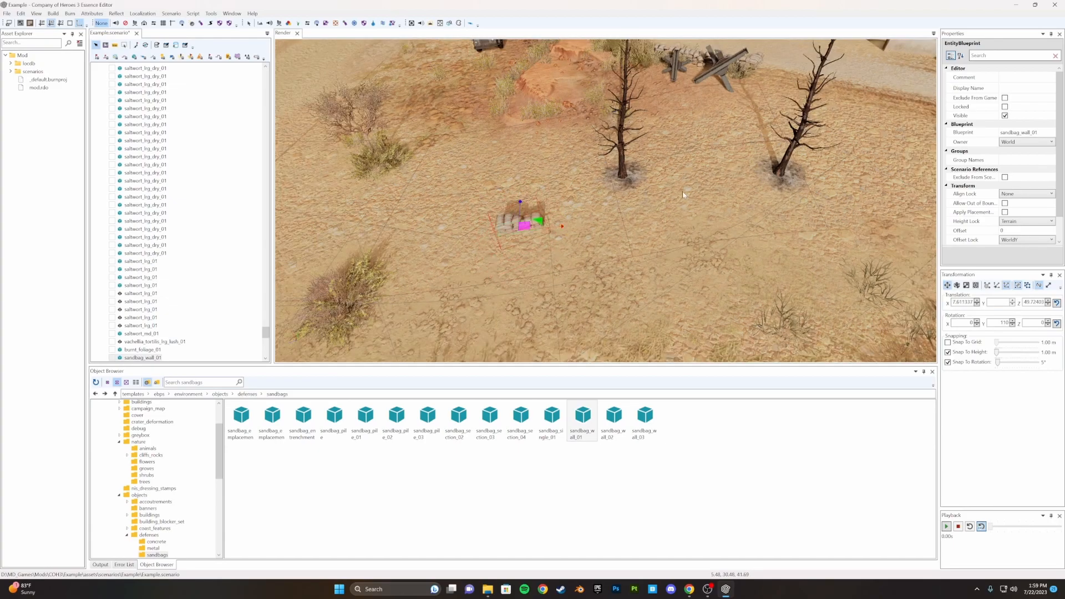
scroll(683, 195, down, 2)
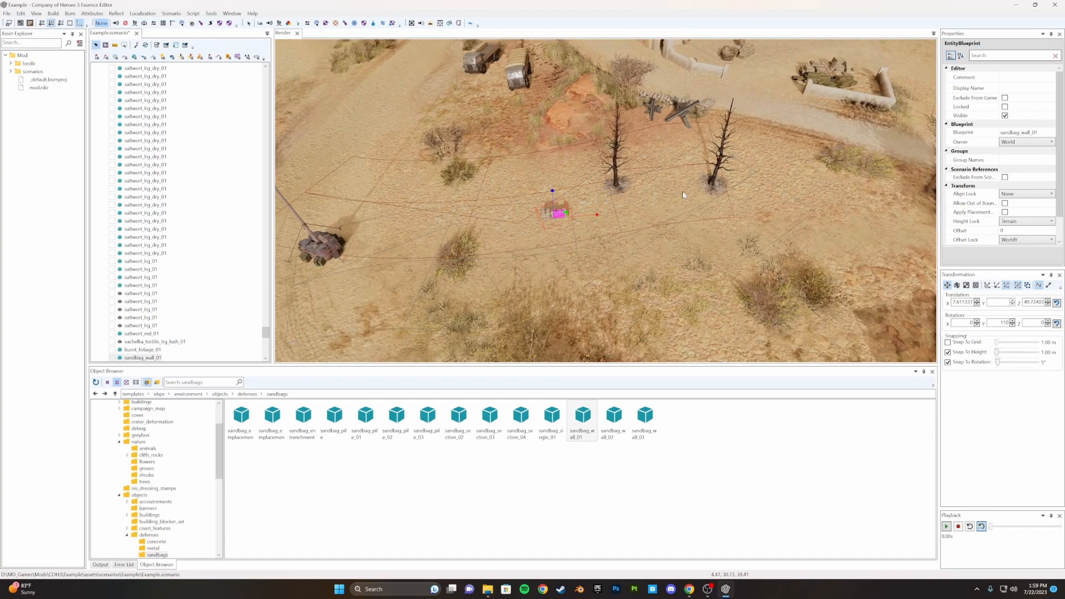
scroll(683, 195, down, 2)
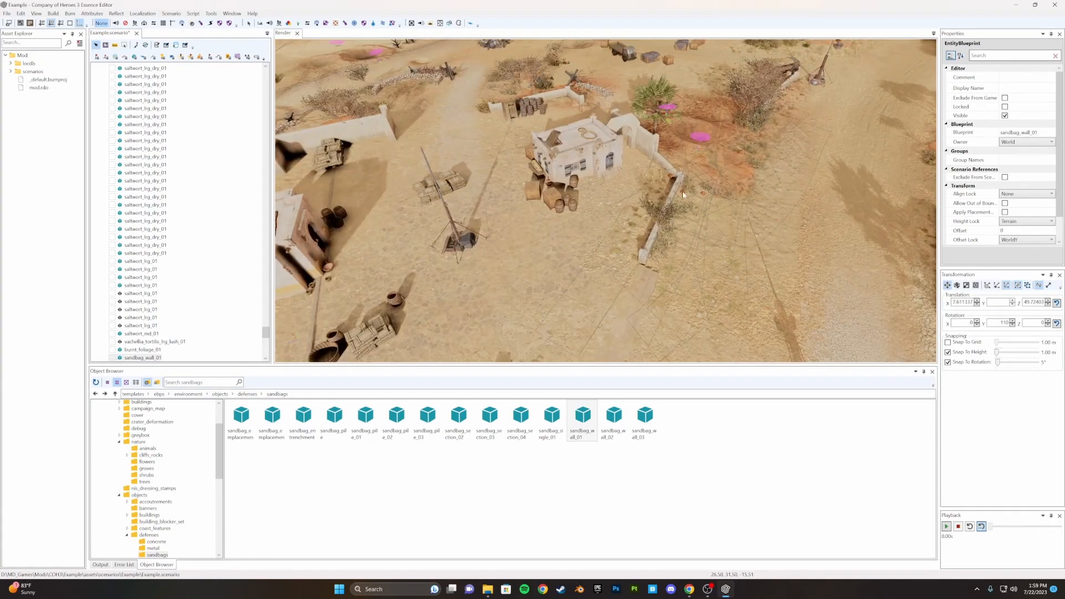
scroll(673, 228, down, 2)
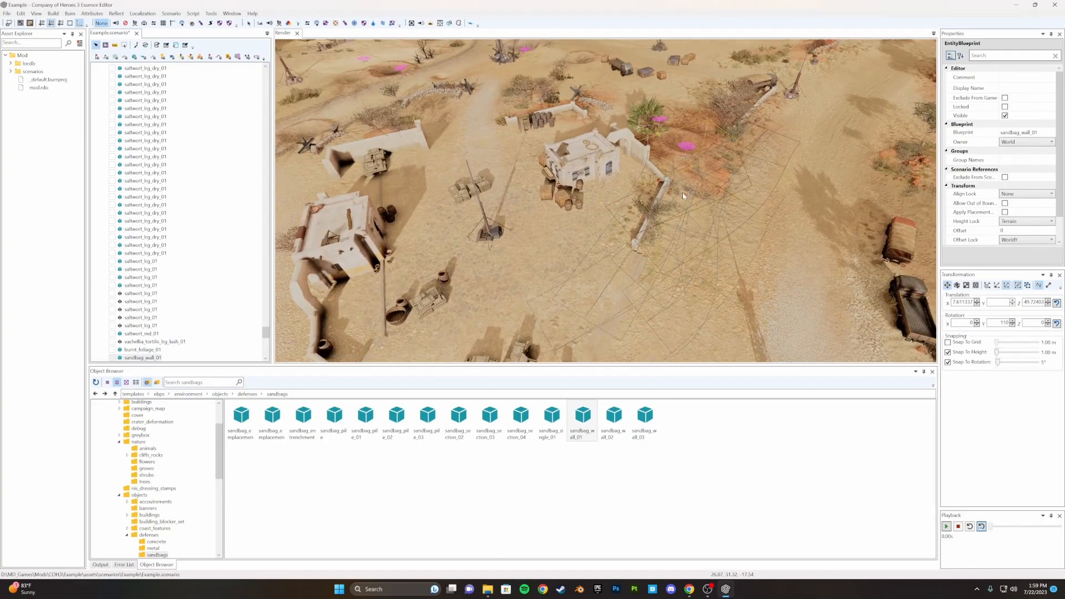
middle_drag(673, 228, 668, 213)
scroll(665, 233, up, 2)
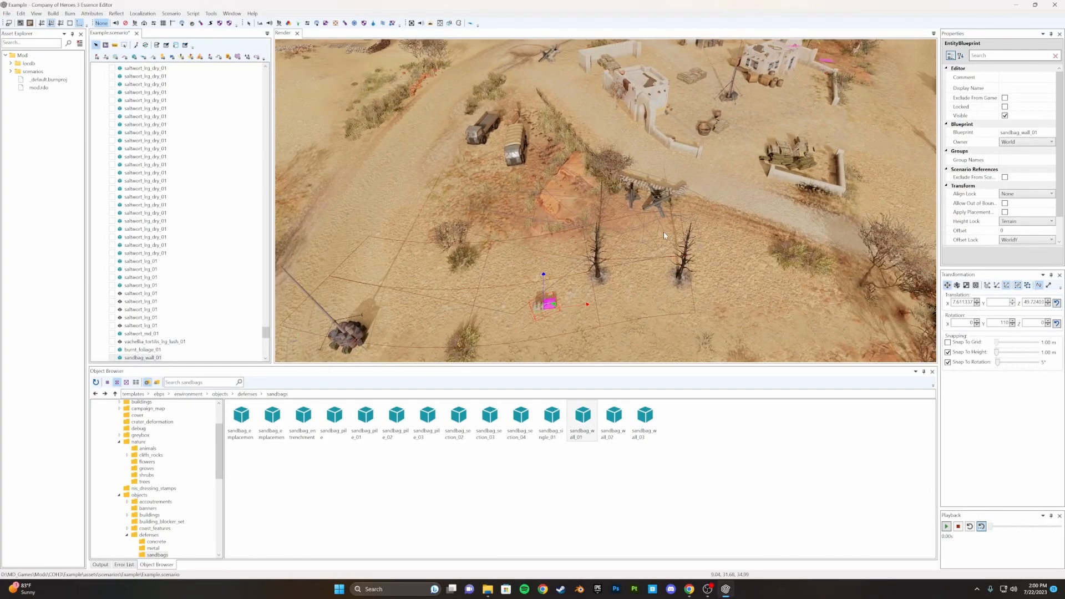
Move the sandbag_wall_01 a short distance across the open sand near the two burnt trees
scroll(667, 235, down, 2)
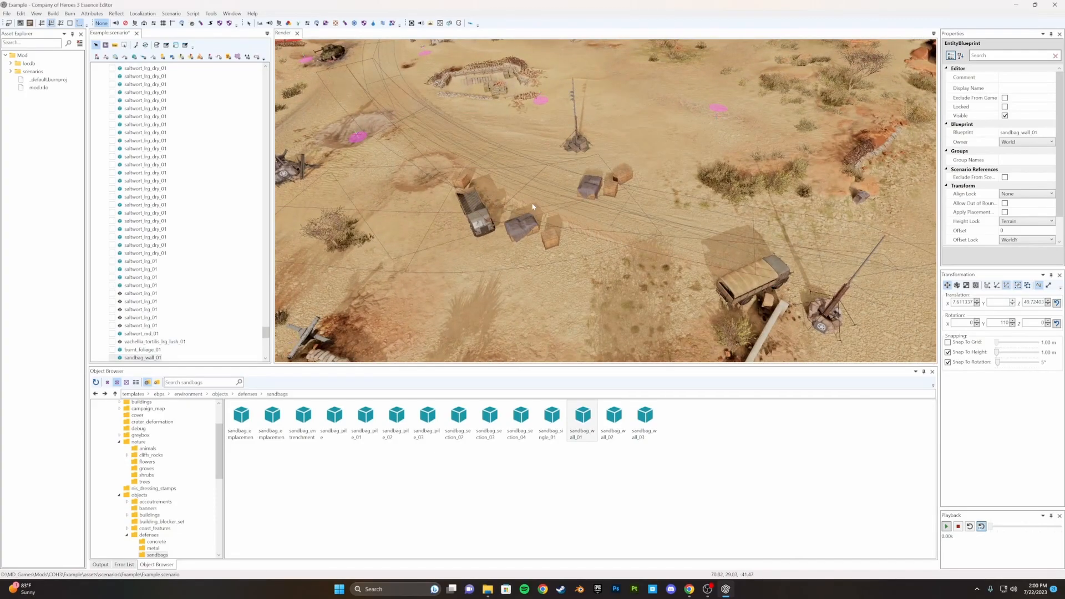
middle_drag(555, 318, 588, 261)
scroll(587, 258, up, 4)
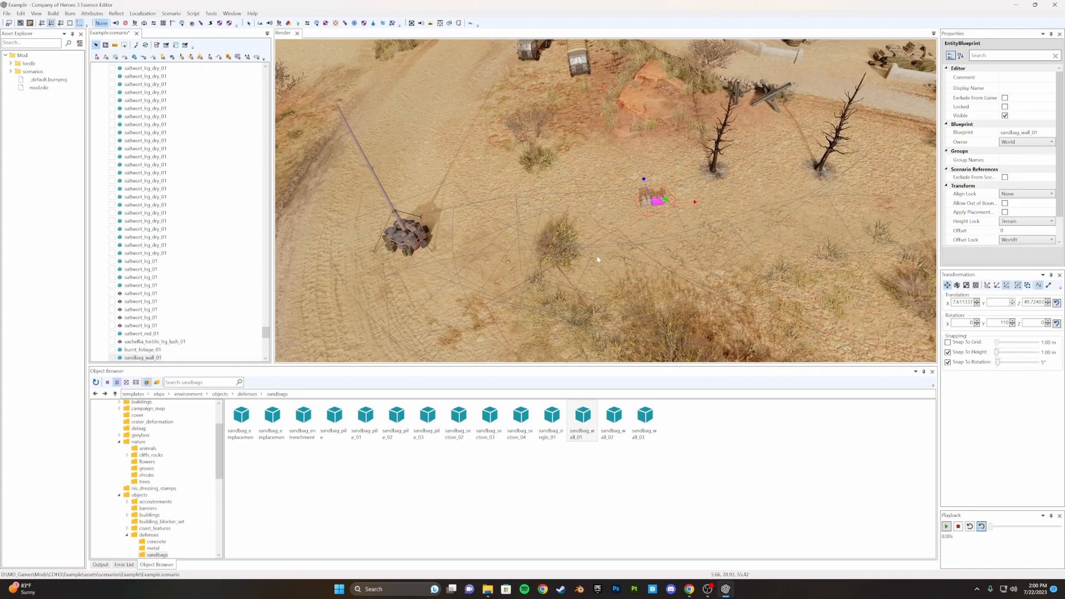
scroll(597, 259, up, 2)
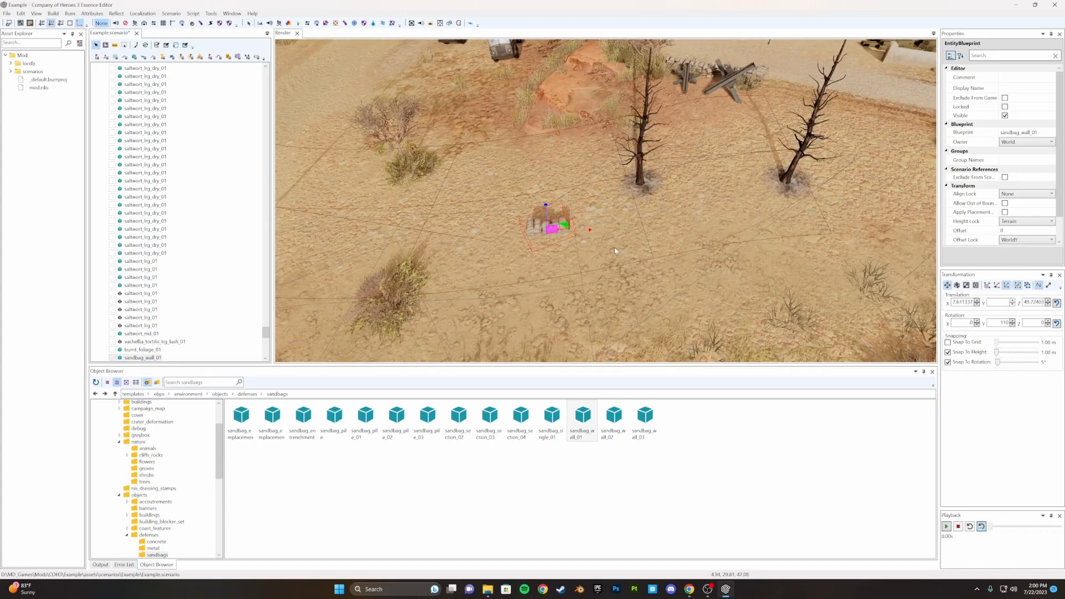
middle_drag(647, 250, 665, 231)
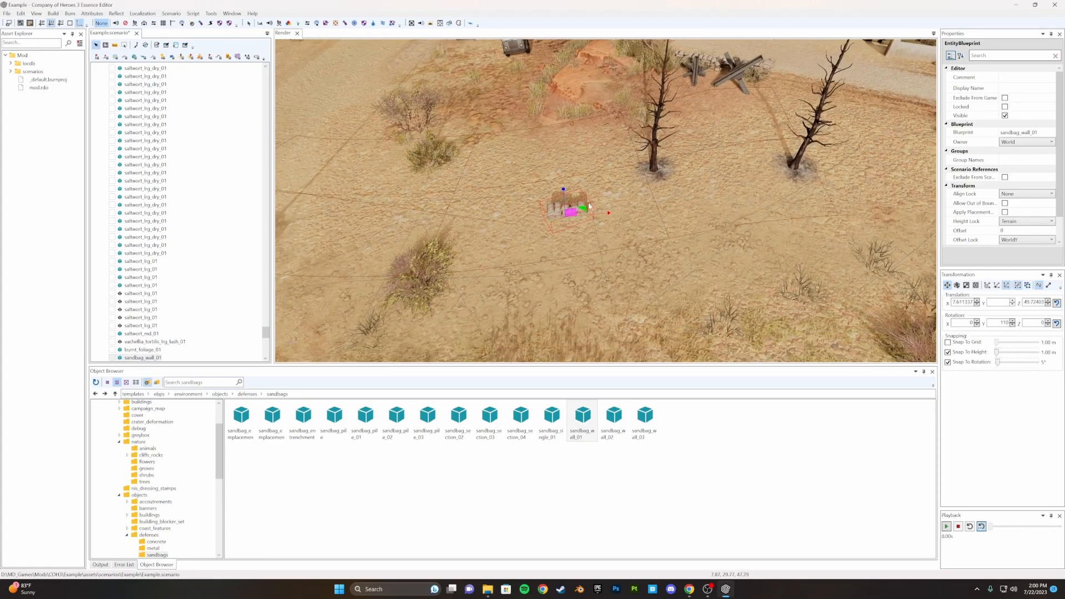
mouse_move(589, 206)
mouse_down()
mouse_move(619, 231)
mouse_move(602, 213)
mouse_move(591, 216)
mouse_up()
scroll(668, 205, down, 1)
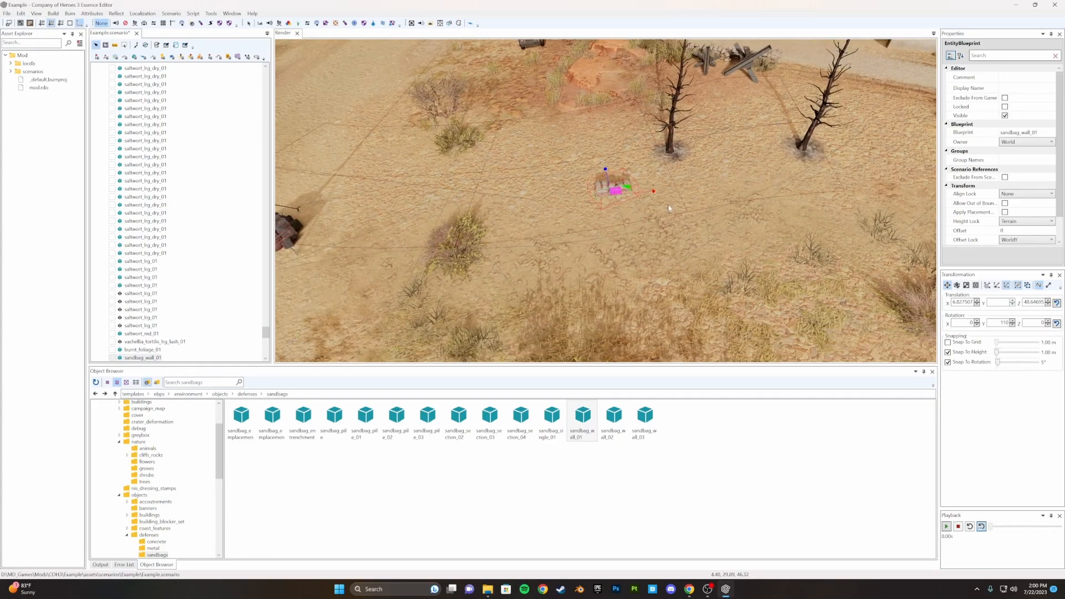
scroll(668, 207, up, 3)
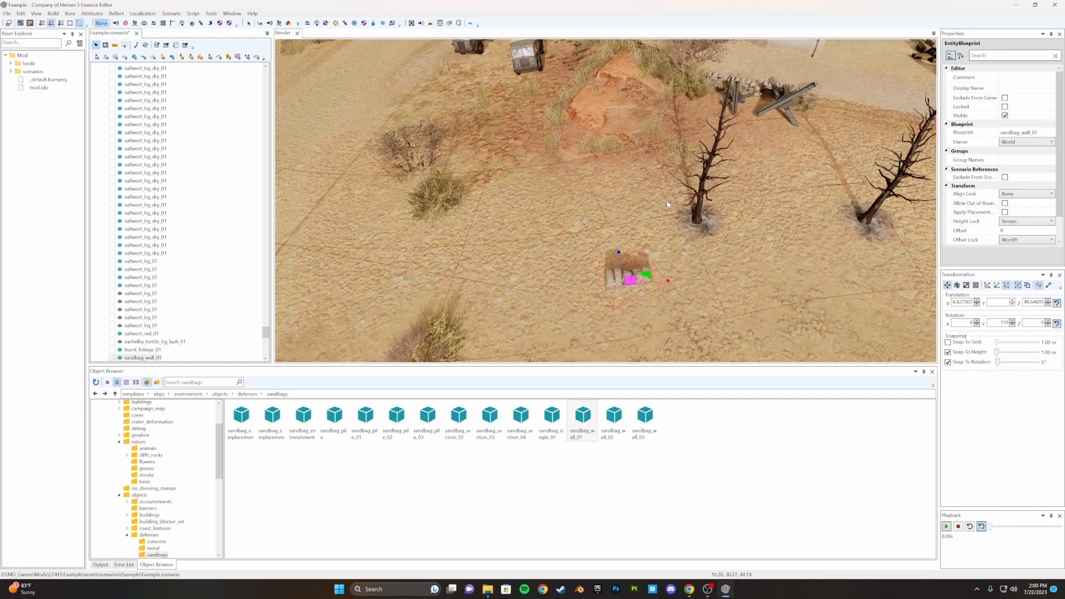
Duplicate the sandbag wall, line the copy up end to end with the original, and delete the copy
scroll(666, 201, down, 4)
key(ctrl+d)
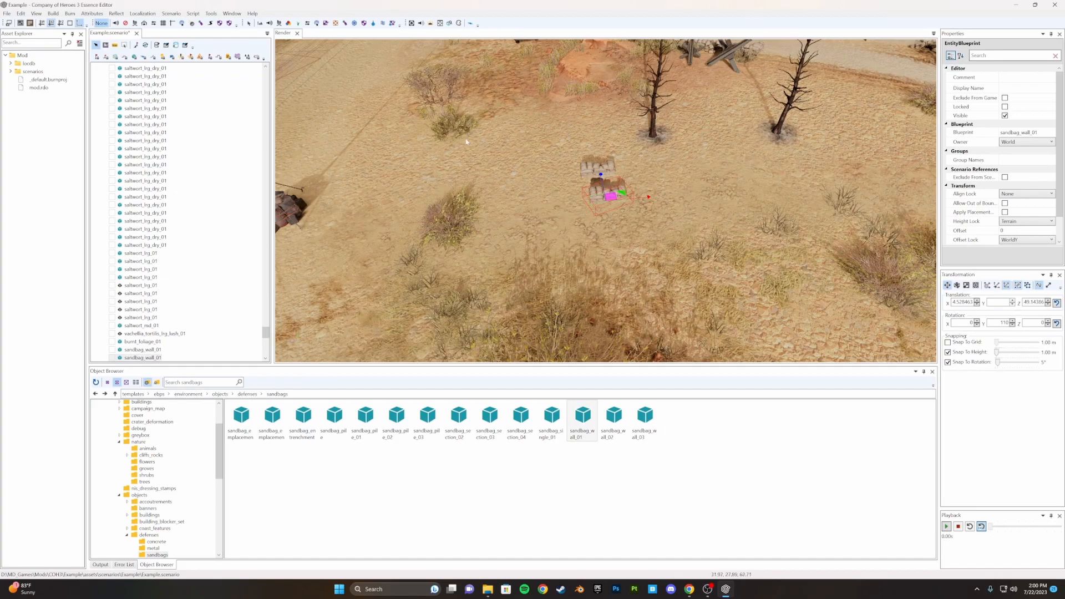
drag(616, 197, 568, 179)
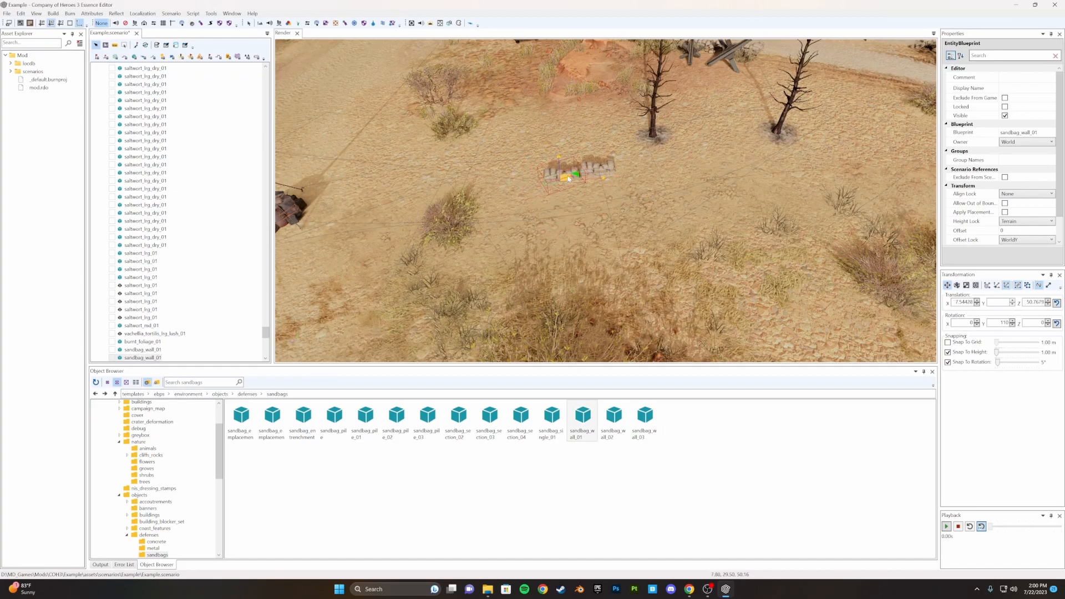
key(Delete)
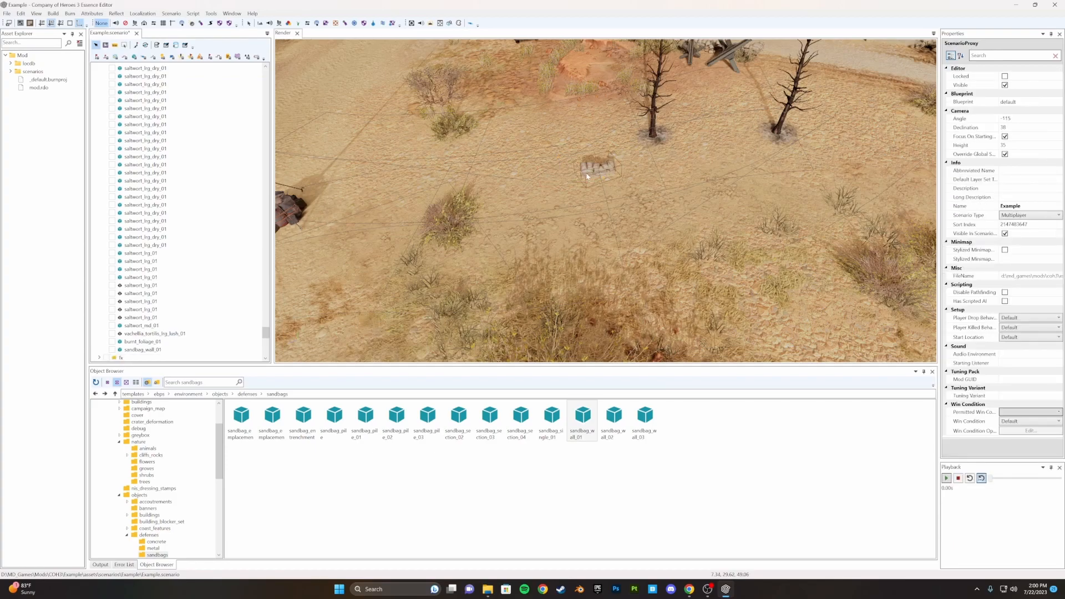
Select the remaining sandbag wall, duplicate it, and place the copy end to end with the original
click(586, 176)
scroll(604, 181, up, 2)
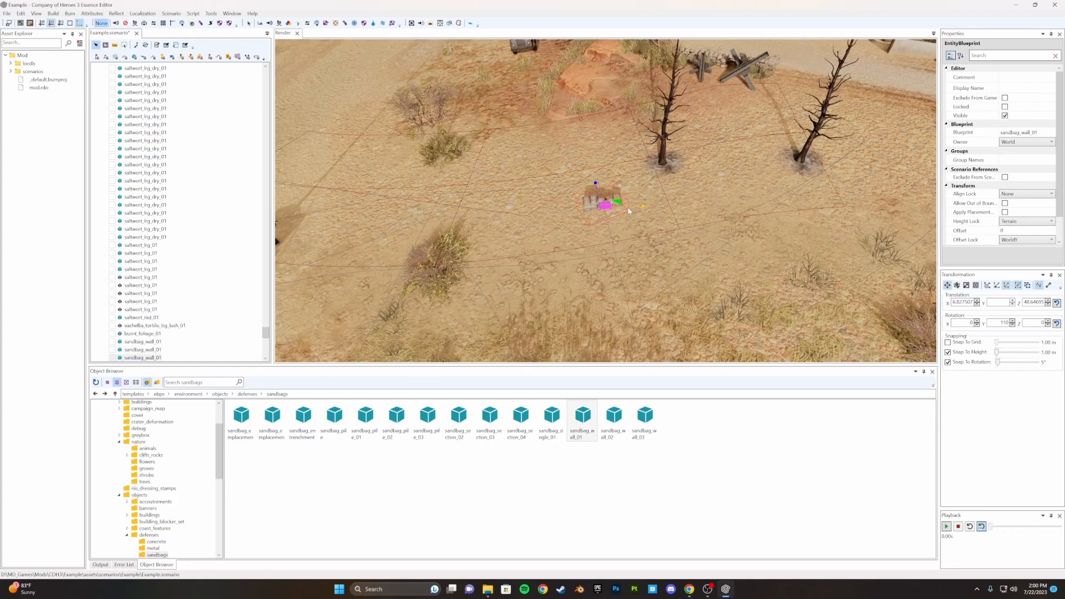
drag(642, 208, 605, 212)
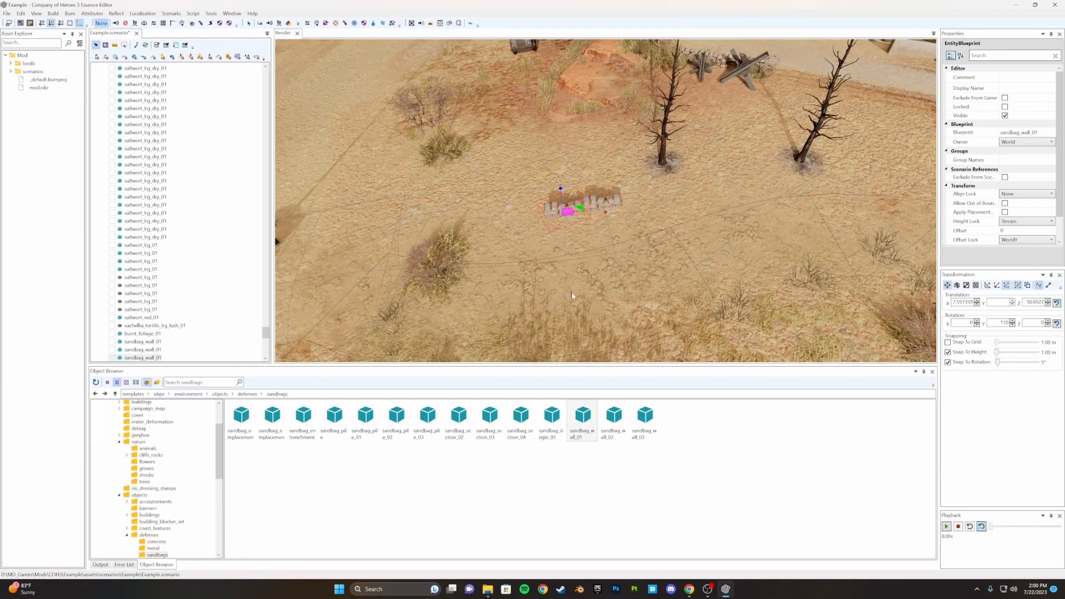
Move the copied sandbag wall freely across the terrain, leaving a gap between it and the original
scroll(572, 295, up, 1)
drag(568, 220, 535, 212)
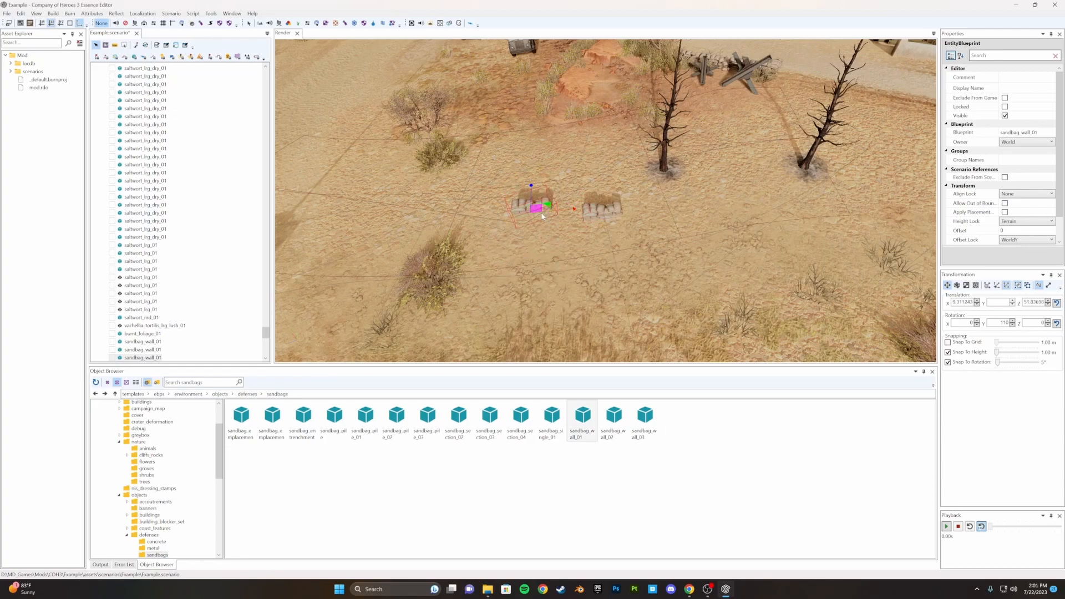
drag(542, 213, 557, 234)
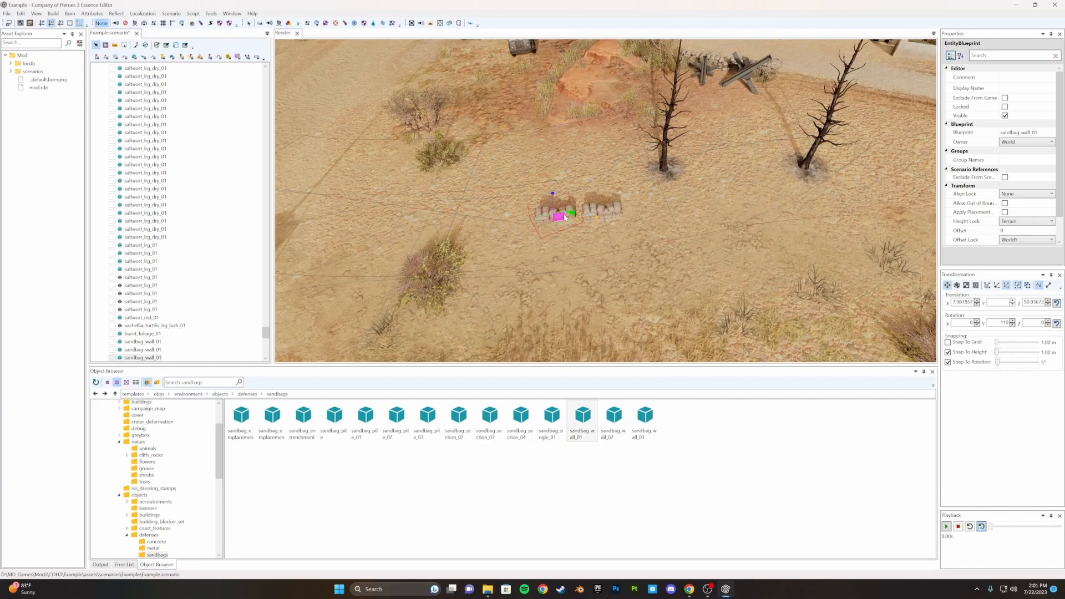
mouse_move(562, 215)
mouse_down()
mouse_move(527, 222)
mouse_move(546, 208)
mouse_move(558, 224)
mouse_move(546, 227)
mouse_up()
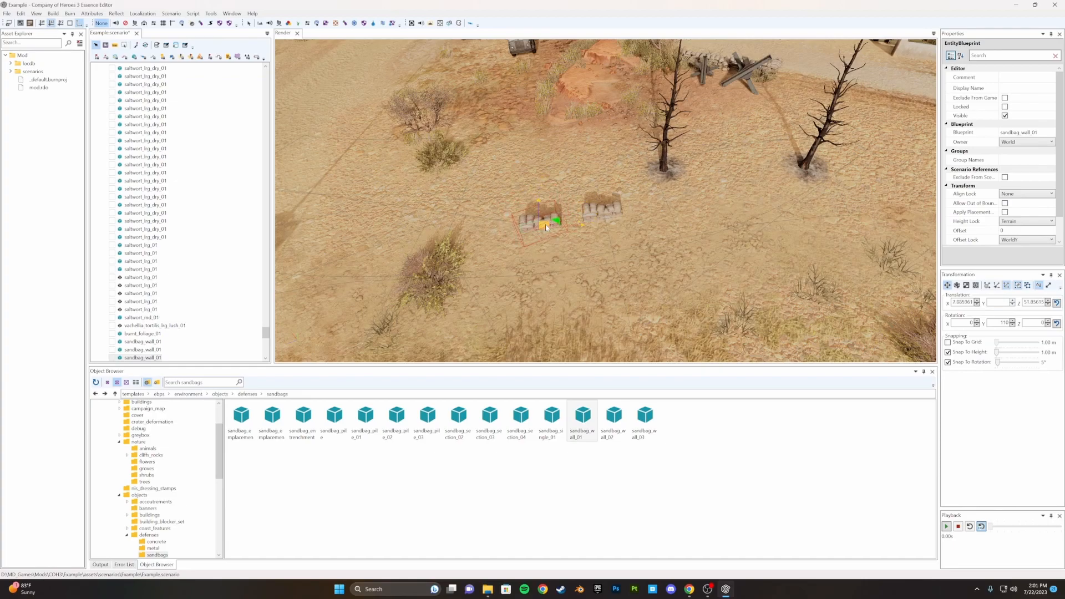
Turn off the copied wall's height lock, try the vertical movement handle, and shift the wall across the sand
key(h)
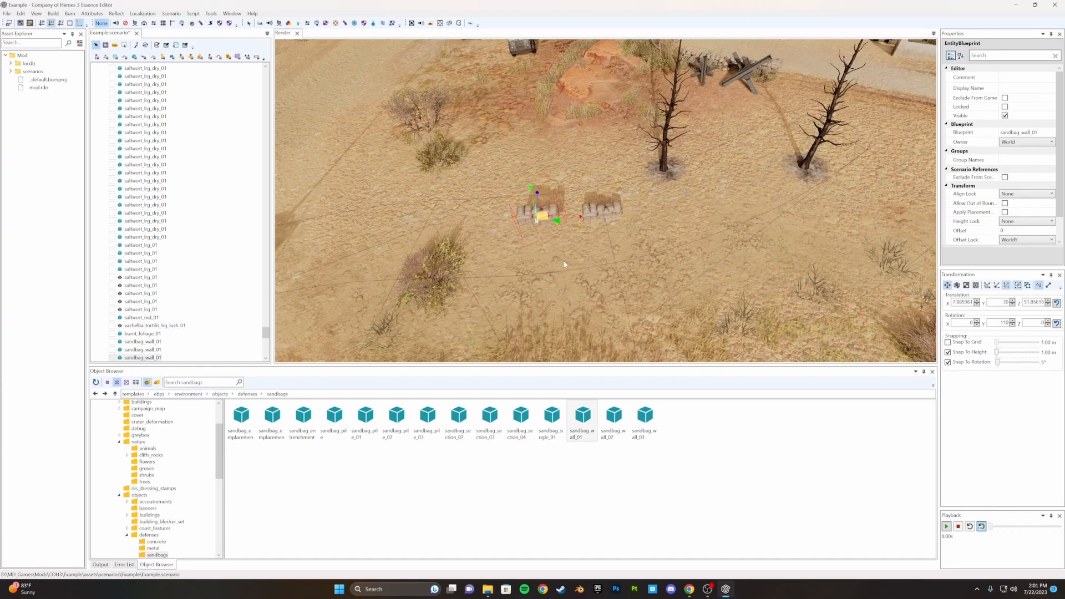
middle_drag(558, 264, 416, 152)
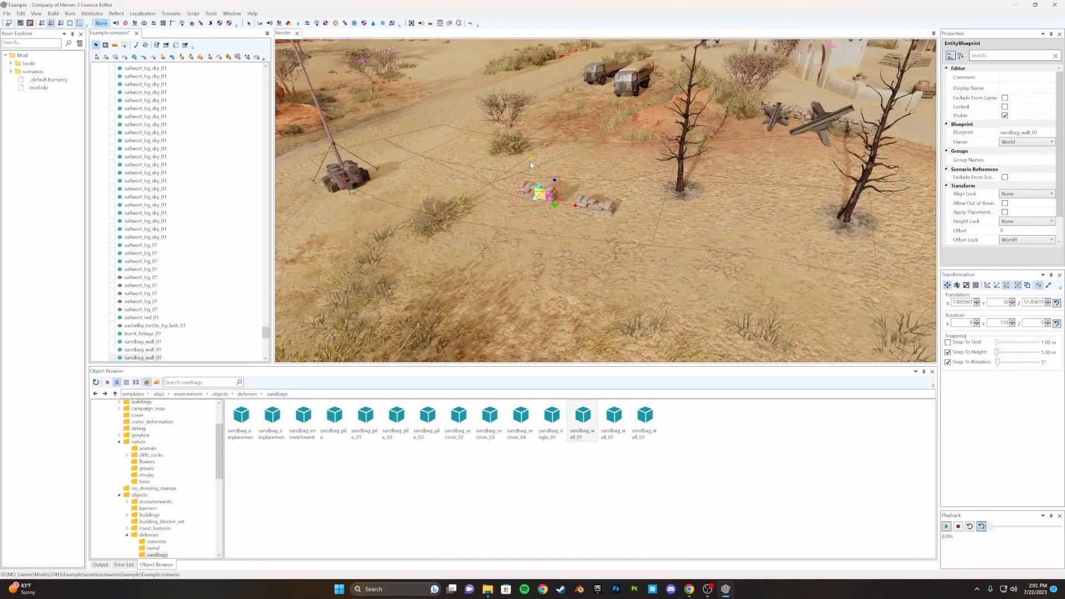
mouse_move(531, 163)
mouse_down()
mouse_move(536, 195)
mouse_move(528, 101)
mouse_move(533, 179)
mouse_move(528, 117)
mouse_move(530, 168)
mouse_up()
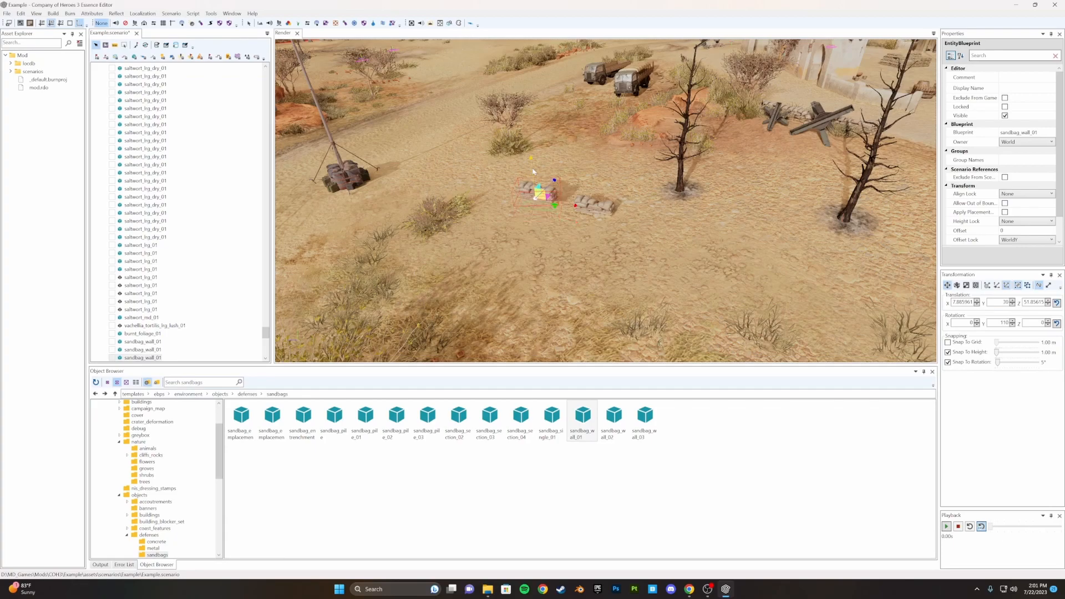
scroll(973, 138, down, 2)
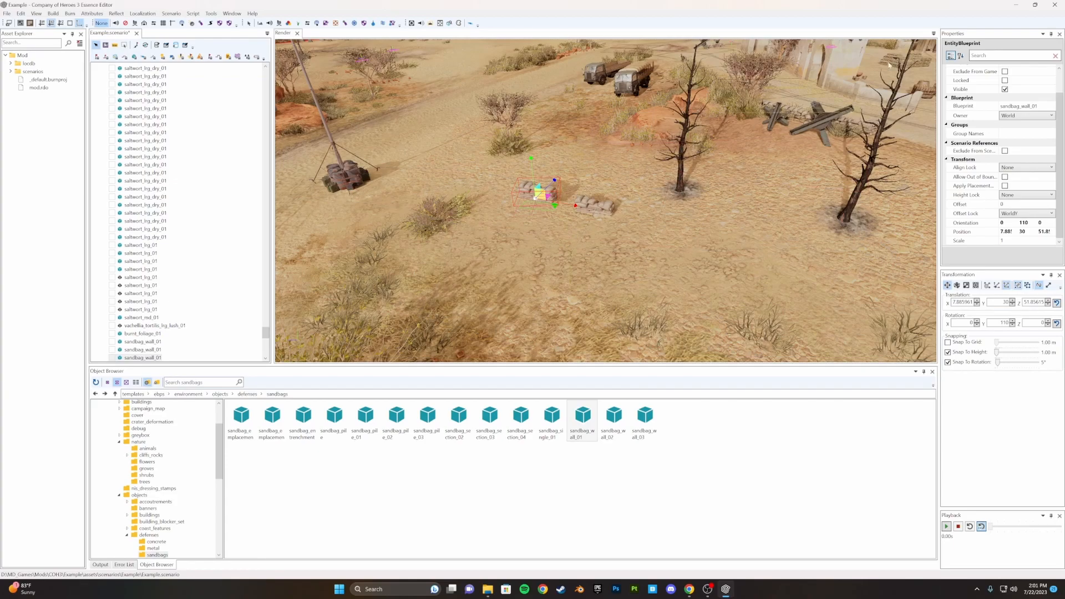
scroll(977, 89, up, 2)
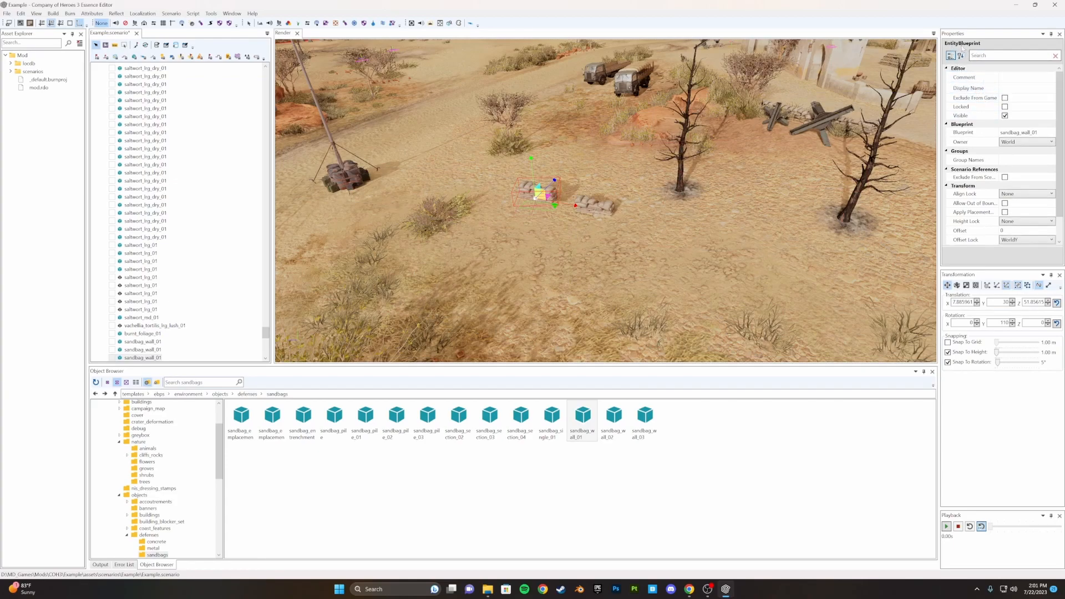
scroll(974, 144, down, 2)
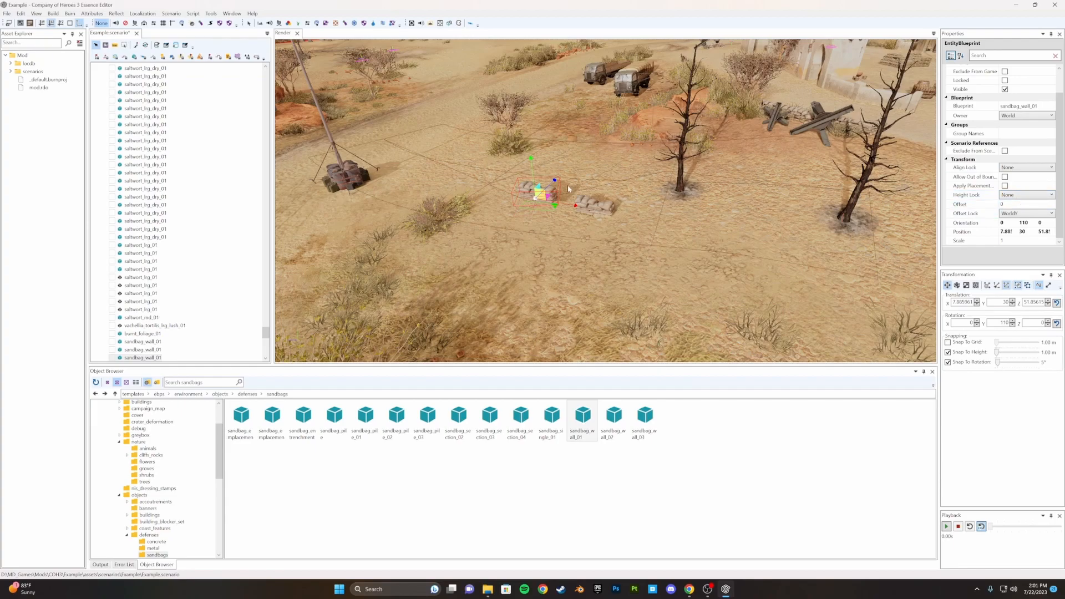
mouse_move(542, 198)
mouse_down()
mouse_move(554, 218)
mouse_move(523, 179)
mouse_move(527, 213)
mouse_up()
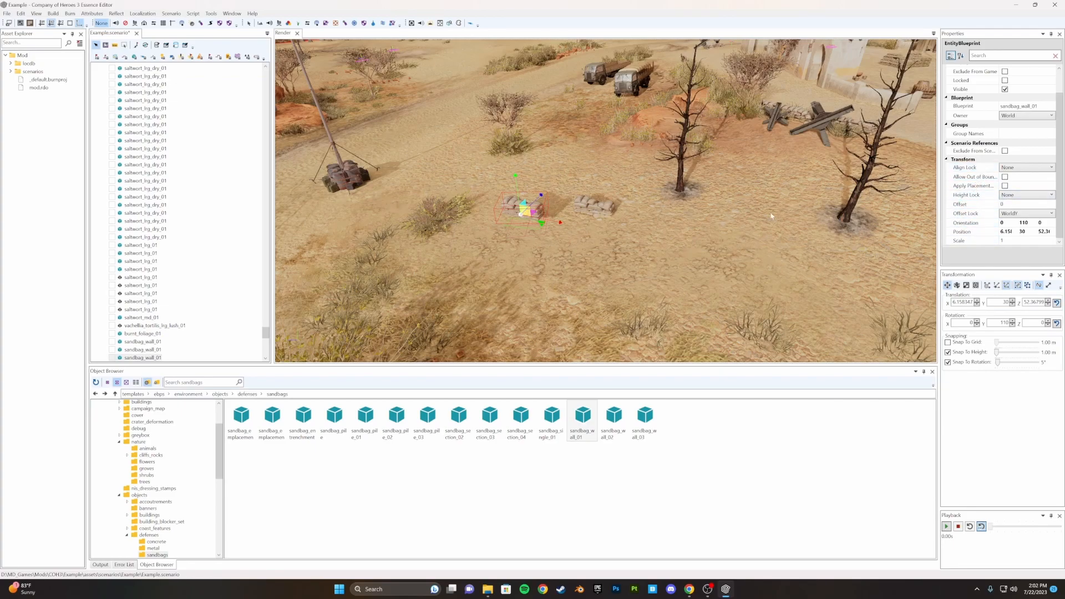
Set the copied wall's Height Lock to Terrain and move it back beside the original, at about X 7.4
scroll(811, 213, up, 2)
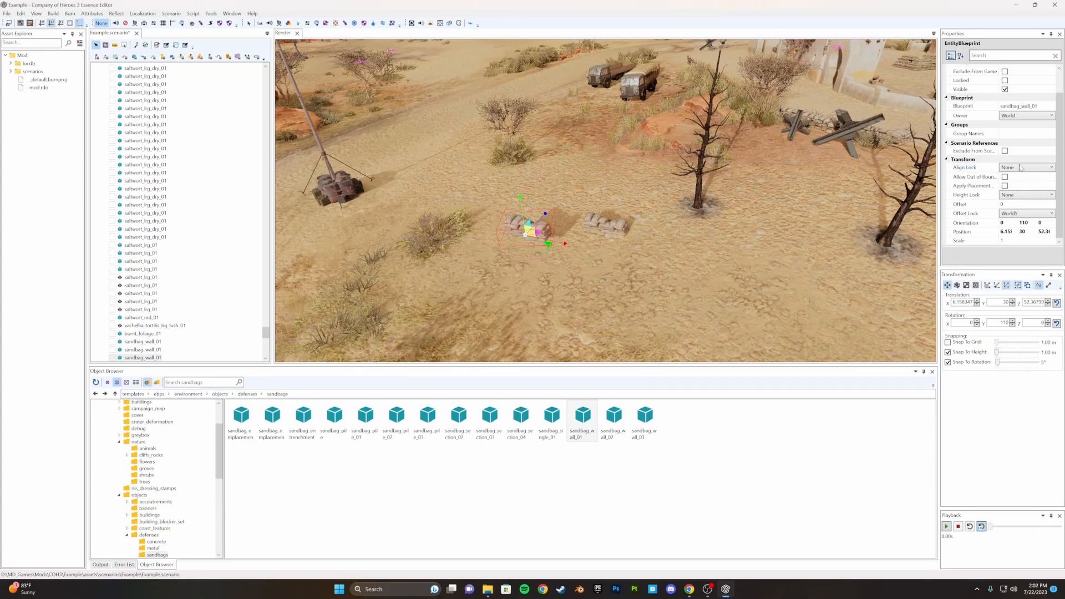
click(1023, 168)
click(1023, 169)
click(1018, 197)
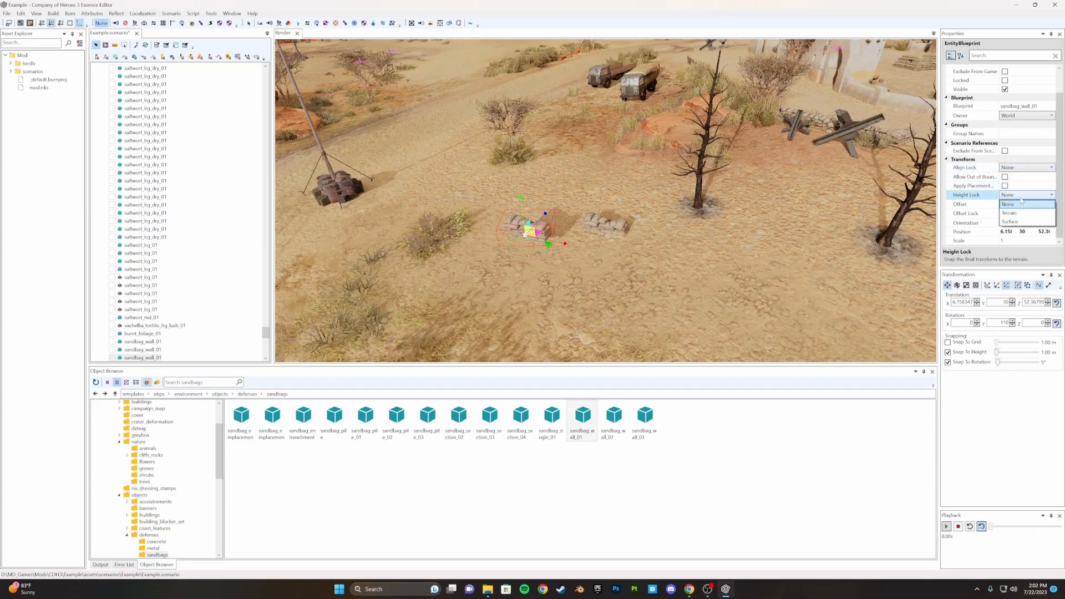
click(1017, 216)
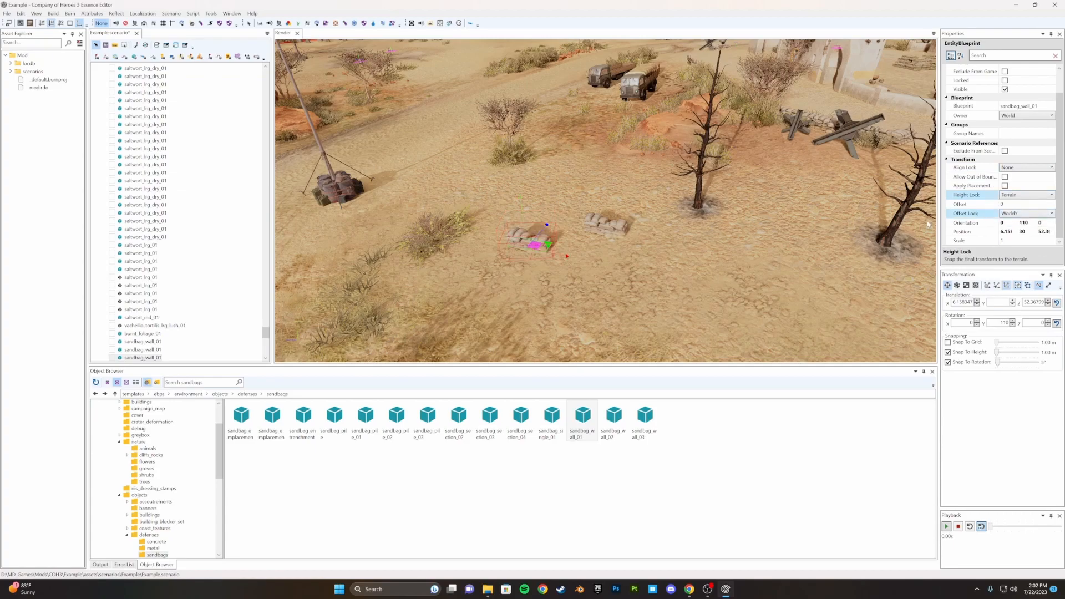
drag(532, 244, 550, 229)
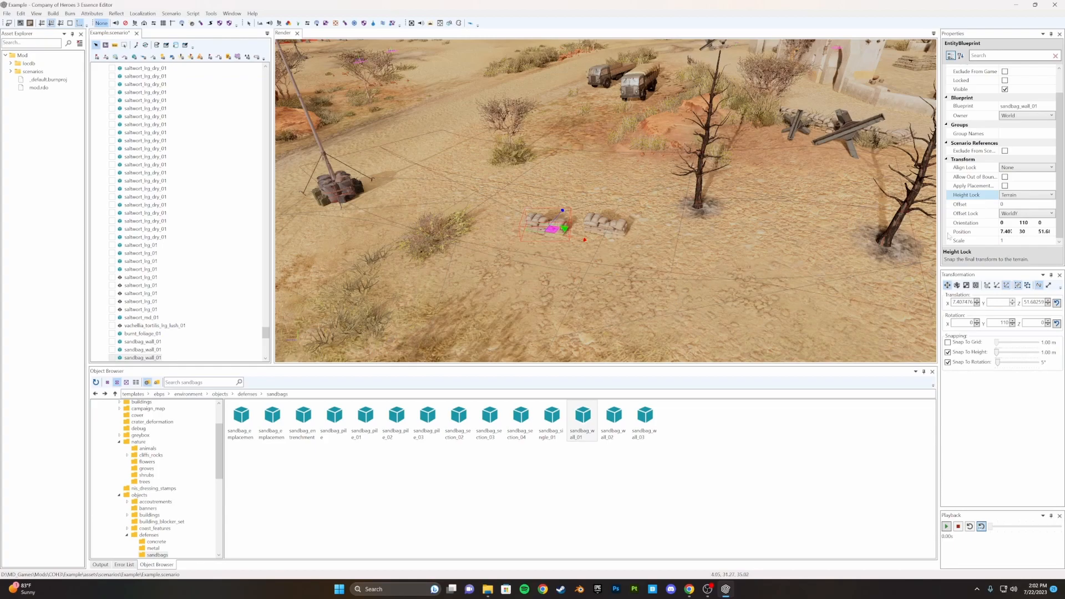
Inspect the Offset Lock options in the copied sandbag wall's transform properties
click(1017, 216)
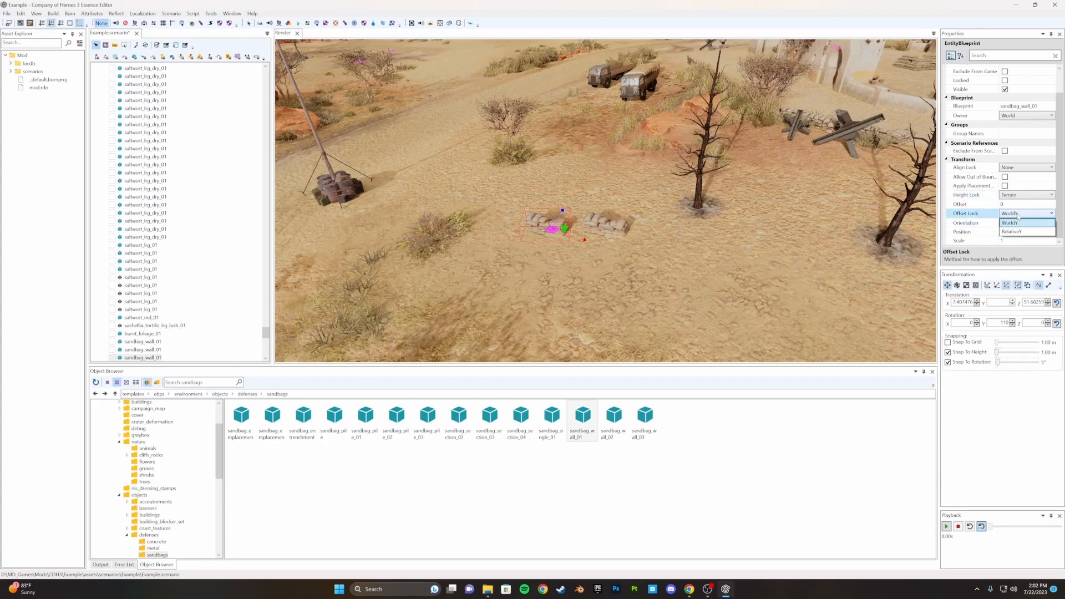
click(1017, 215)
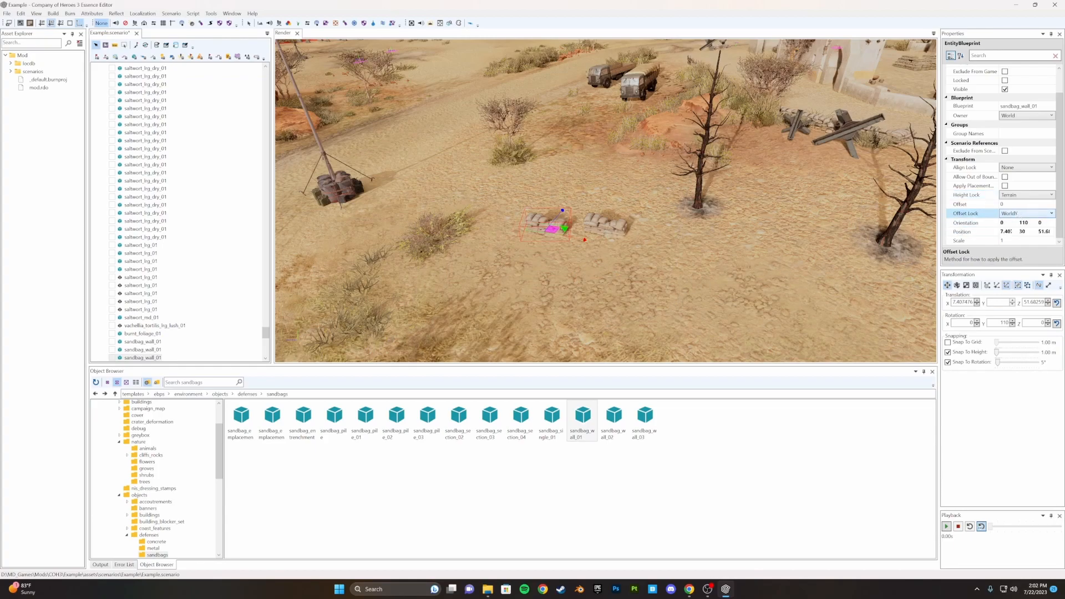
scroll(975, 201, up, 2)
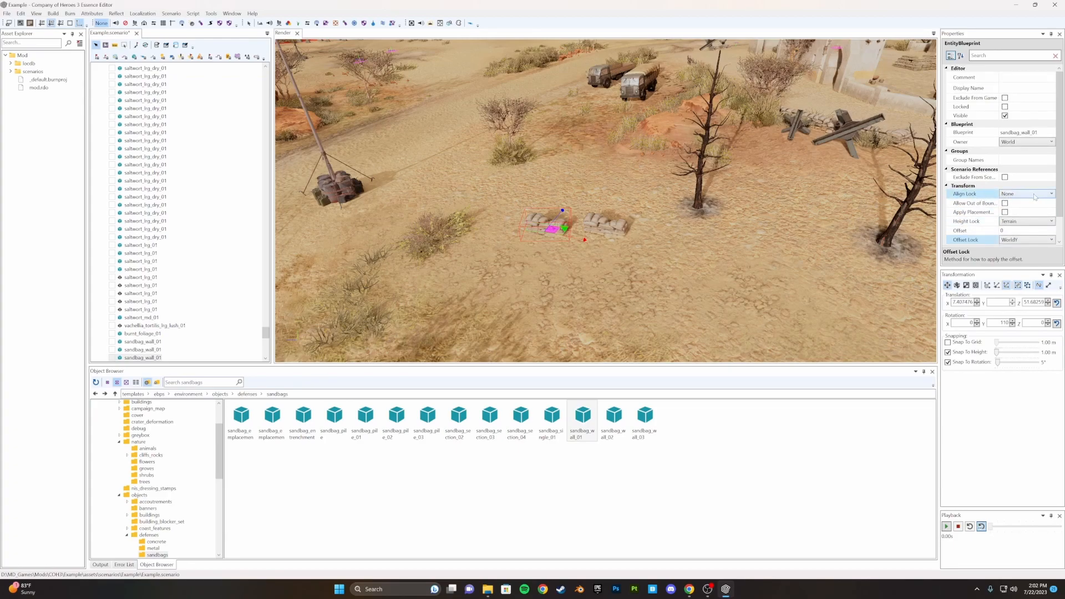
middle_drag(586, 196, 628, 194)
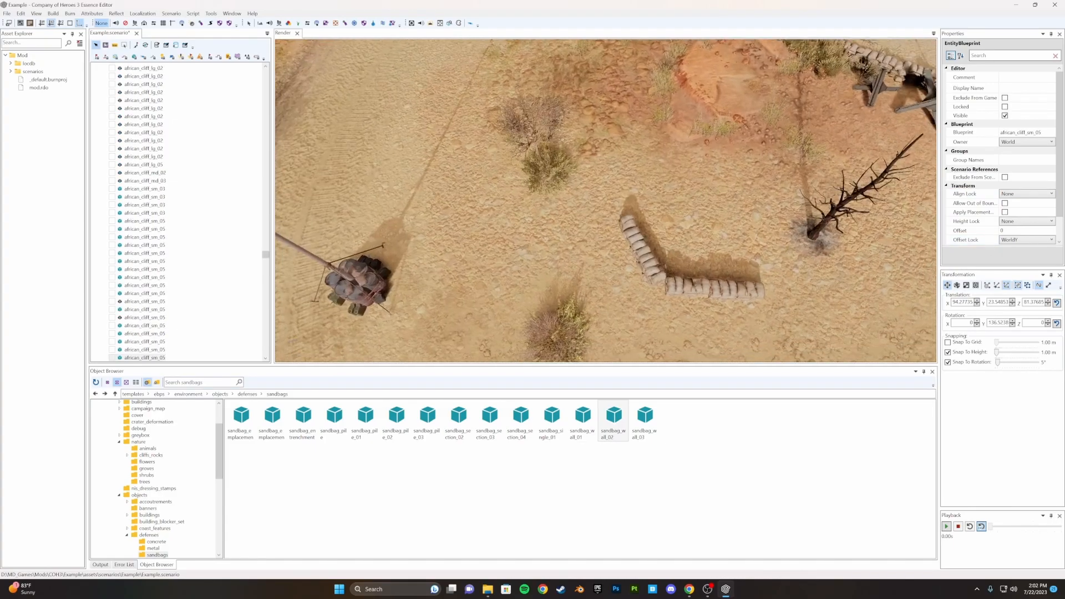
middle_drag(555, 216, 574, 231)
scroll(601, 169, down, 4)
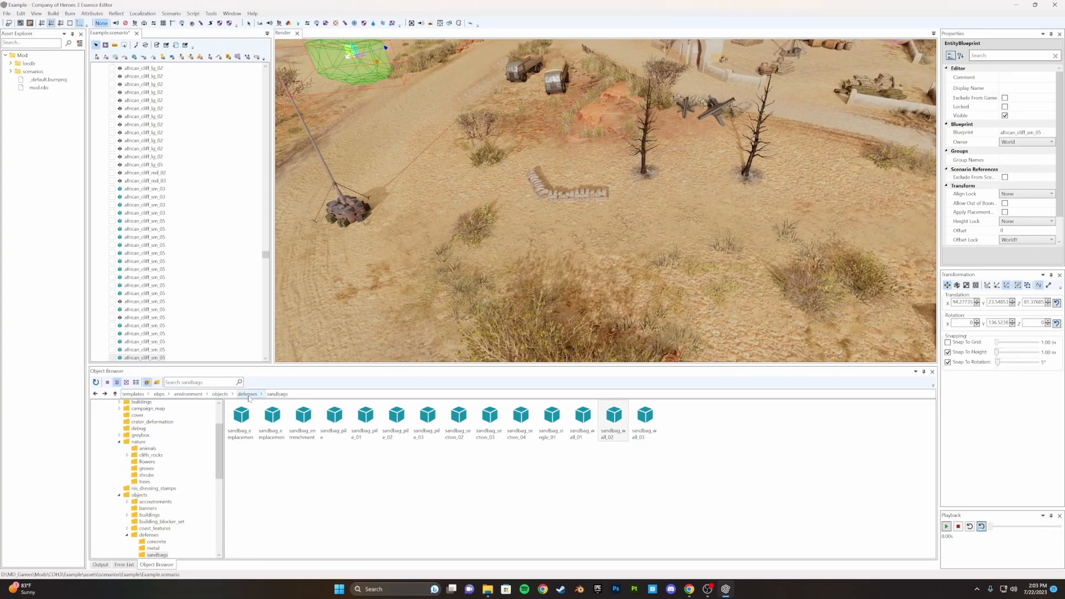
middle_drag(555, 167, 615, 189)
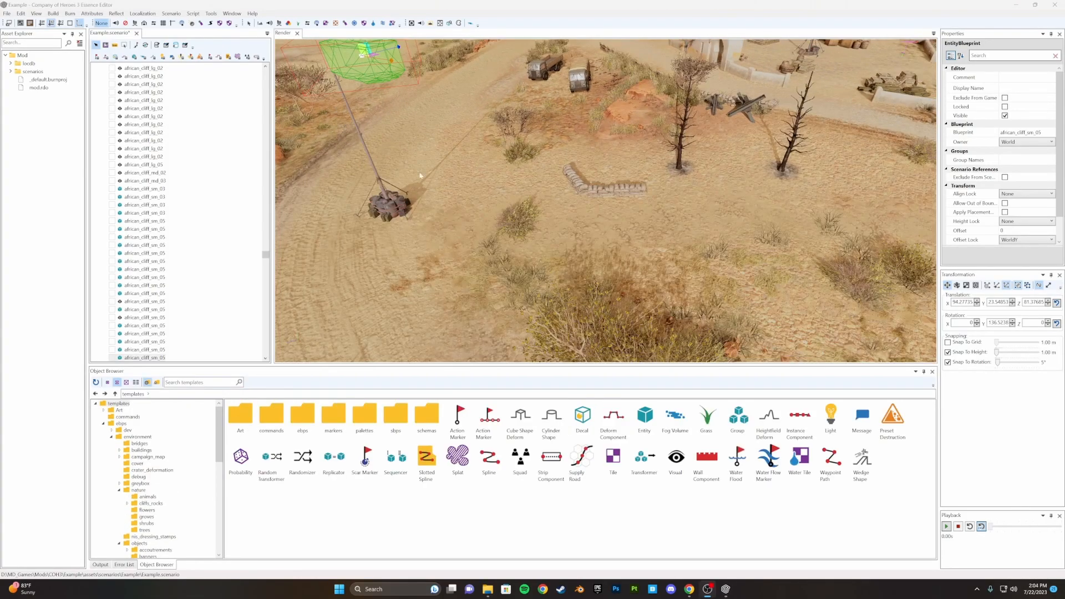
mouse_move(532, 161)
middle_down()
mouse_move(535, 204)
mouse_move(525, 178)
middle_up()
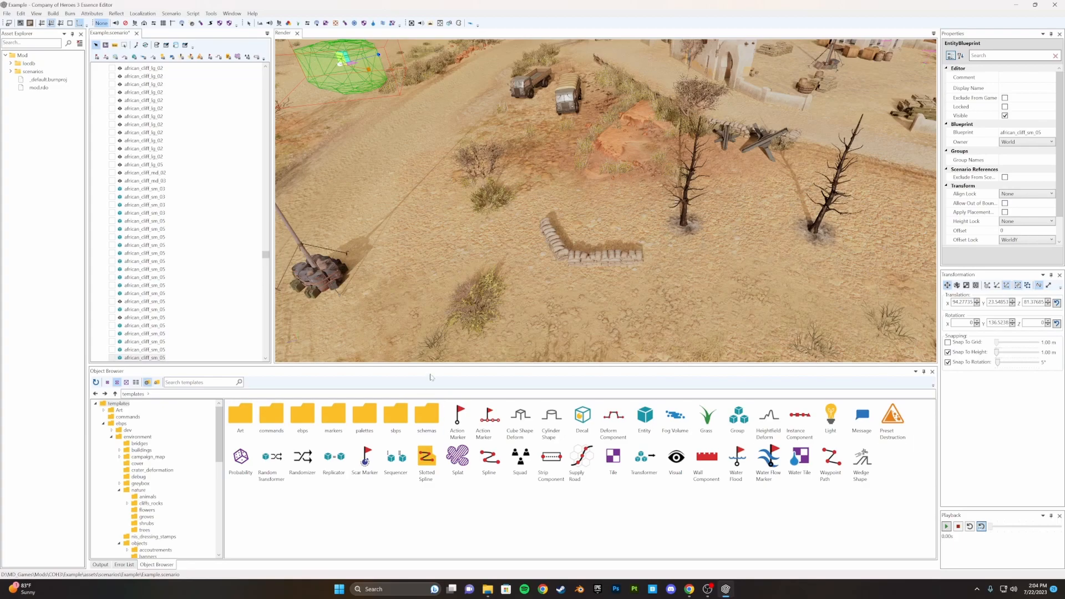
Browse the object templates from the root to ebps > environment
double_click(304, 418)
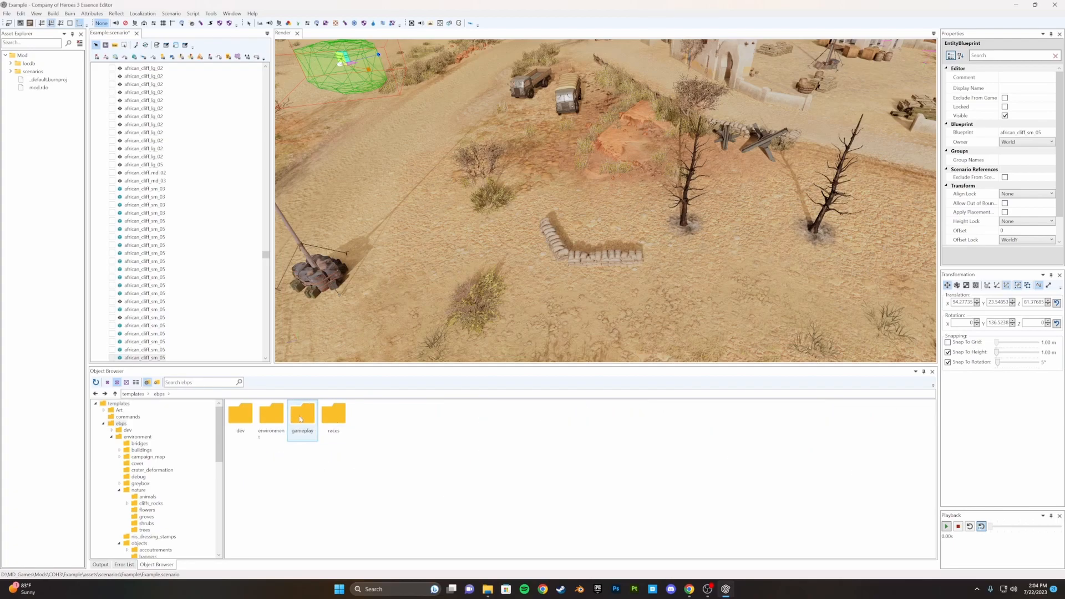
double_click(272, 417)
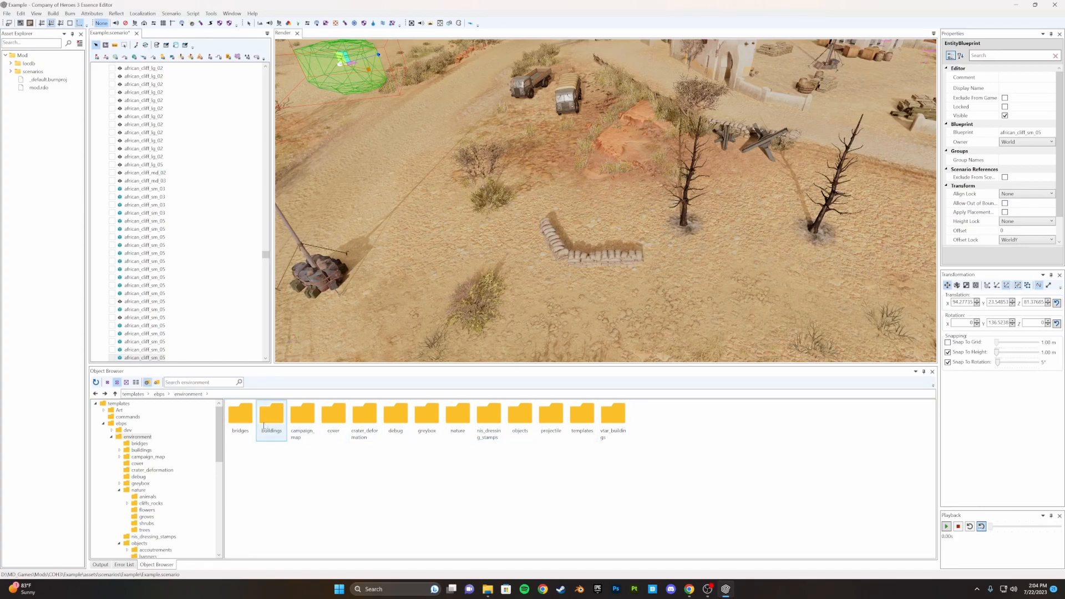
scroll(610, 221, down, 2)
scroll(611, 221, up, 4)
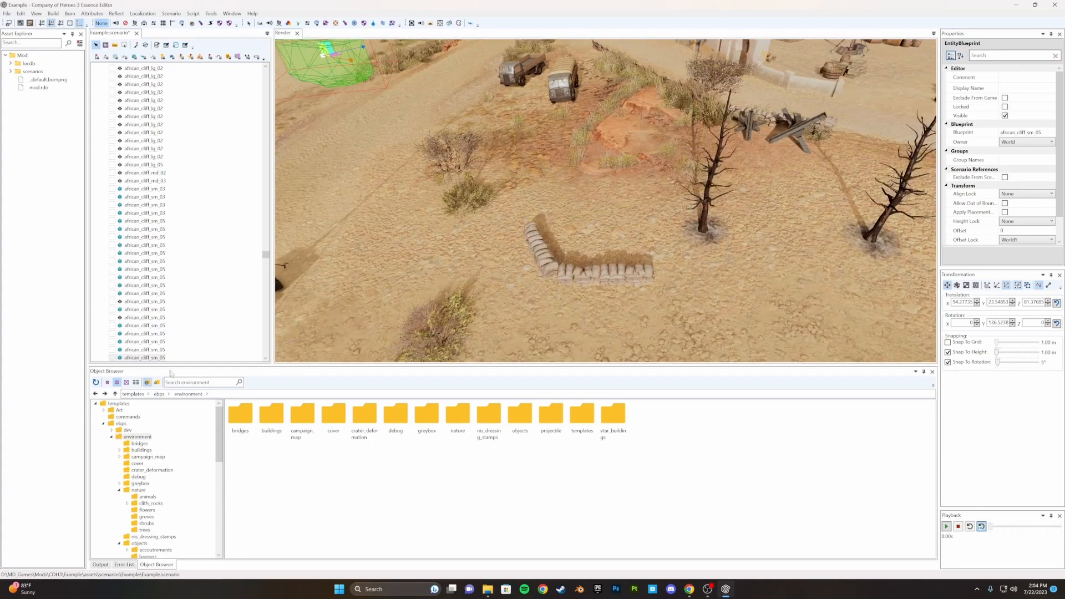
Return the object browser to the templates root and look over the desert village and the foliage layer's object list
click(133, 394)
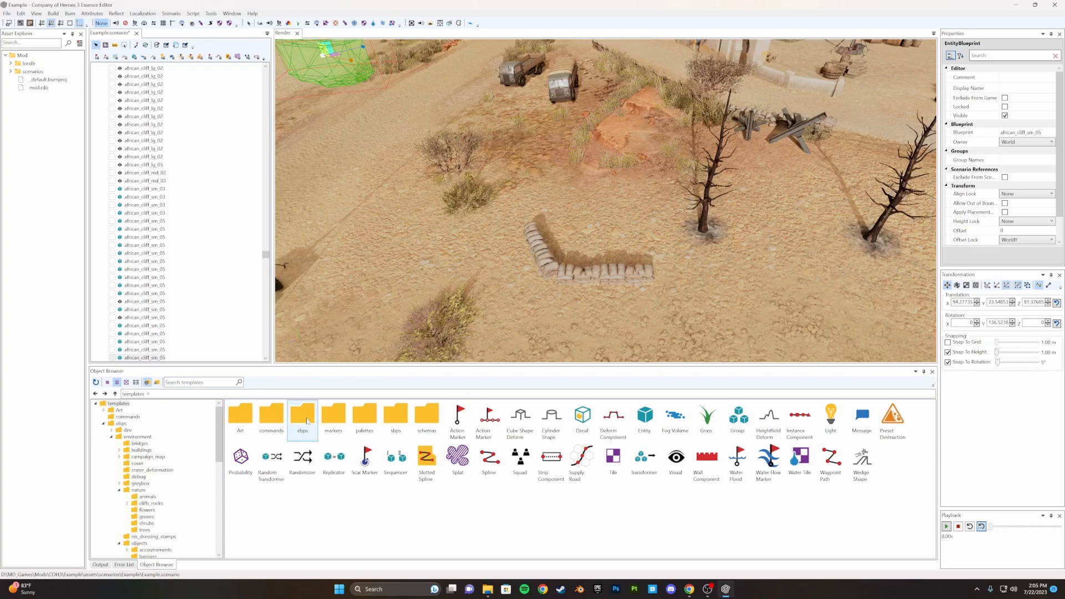
middle_drag(655, 167, 433, 183)
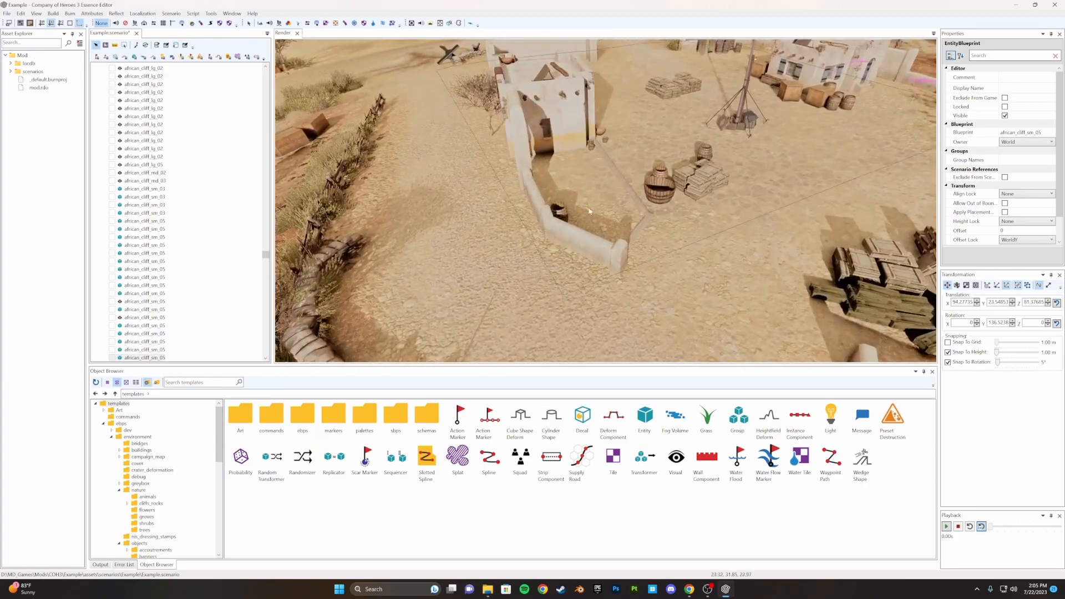
middle_drag(738, 111, 613, 308)
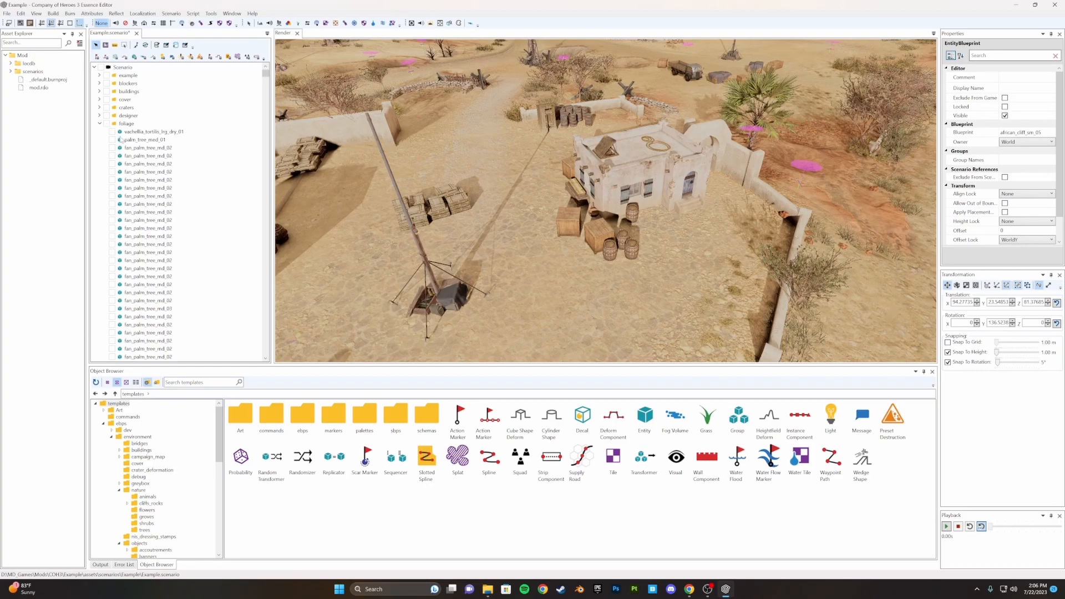
scroll(162, 151, down, 3)
scroll(156, 147, up, 3)
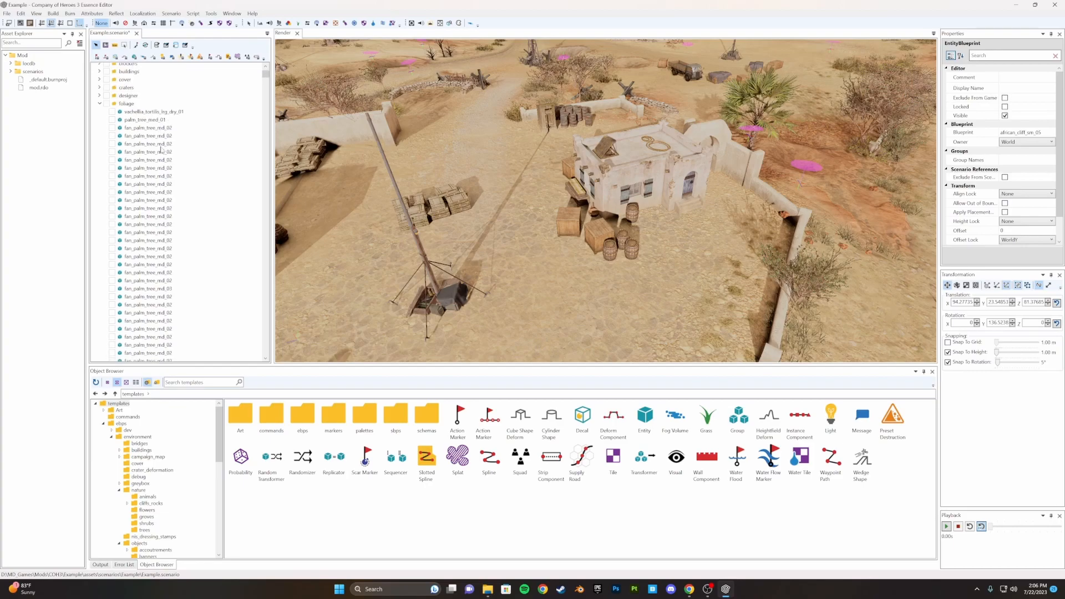
scroll(188, 161, down, 3)
middle_drag(388, 250, 721, 127)
middle_drag(605, 355, 495, 291)
Select the sandbag walls, find their entries in the foliage layer, and lock three of the four
click(482, 282)
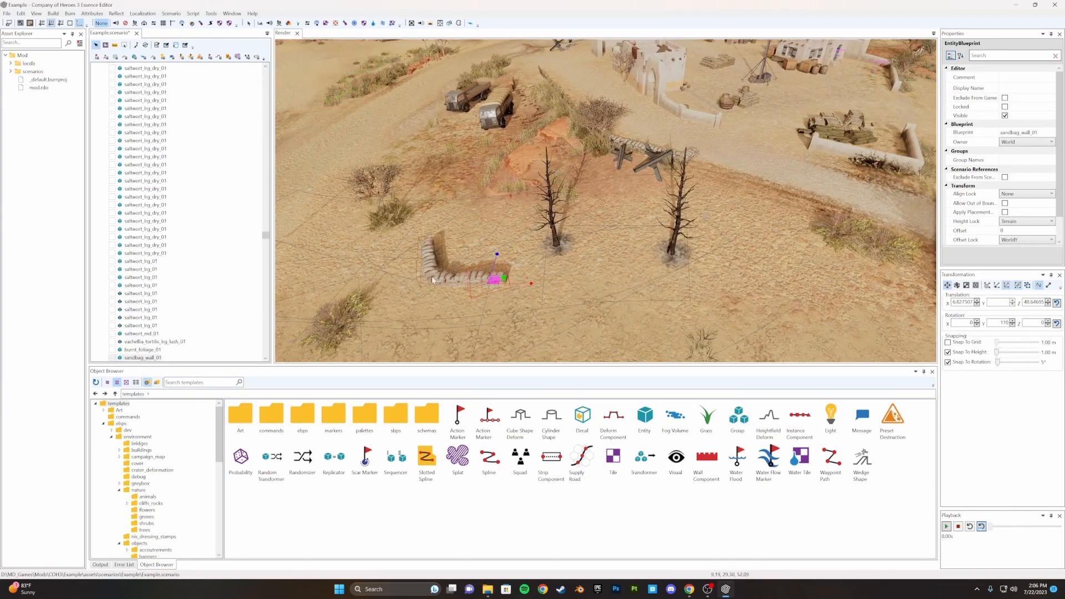
shift+click(430, 265)
middle_drag(448, 269, 536, 243)
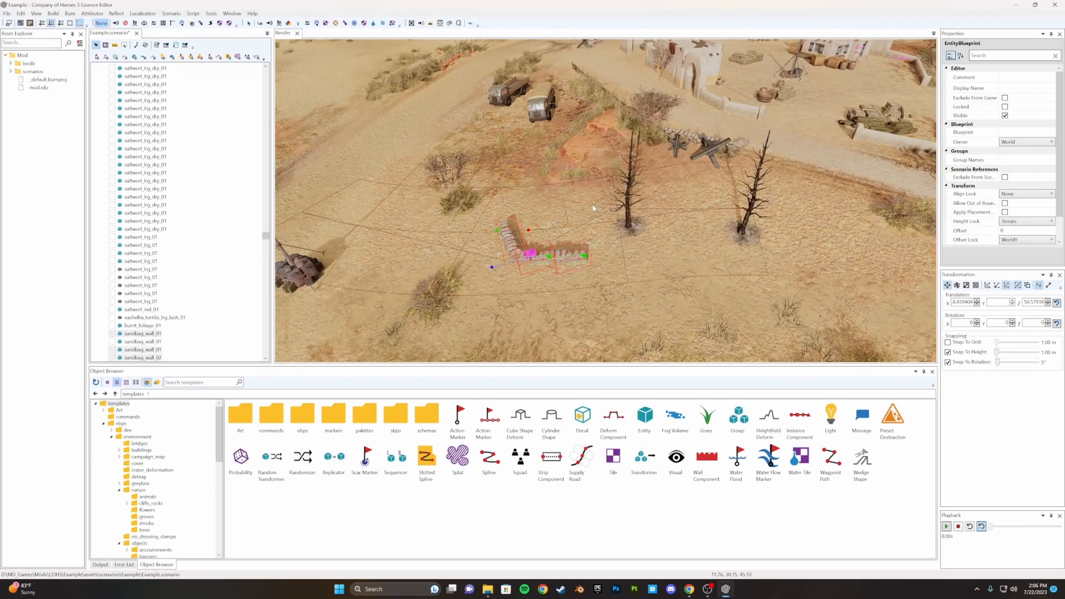
scroll(200, 205, down, 3)
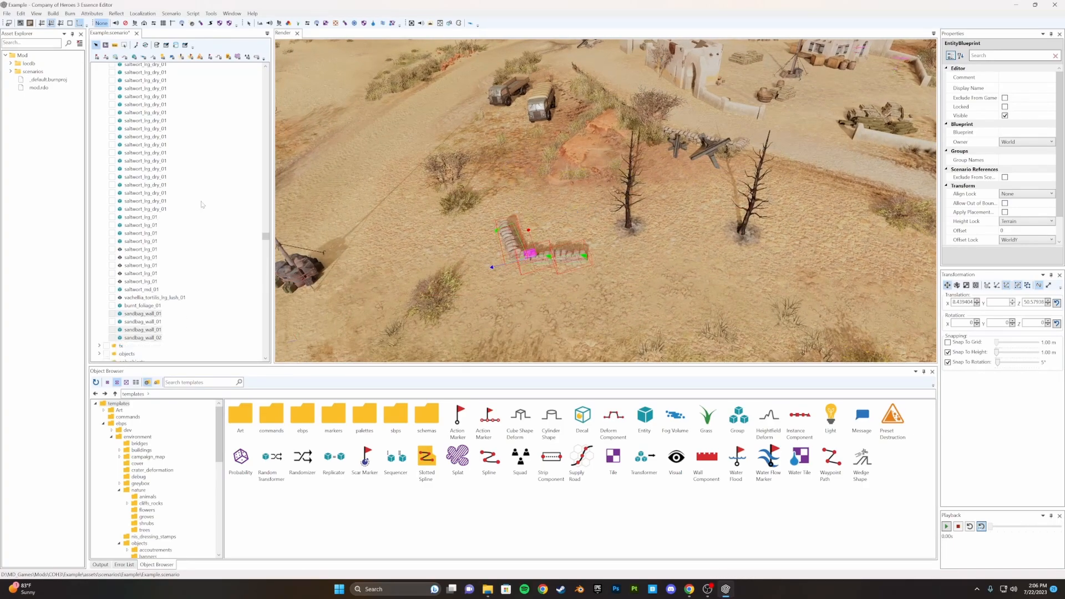
click(113, 274)
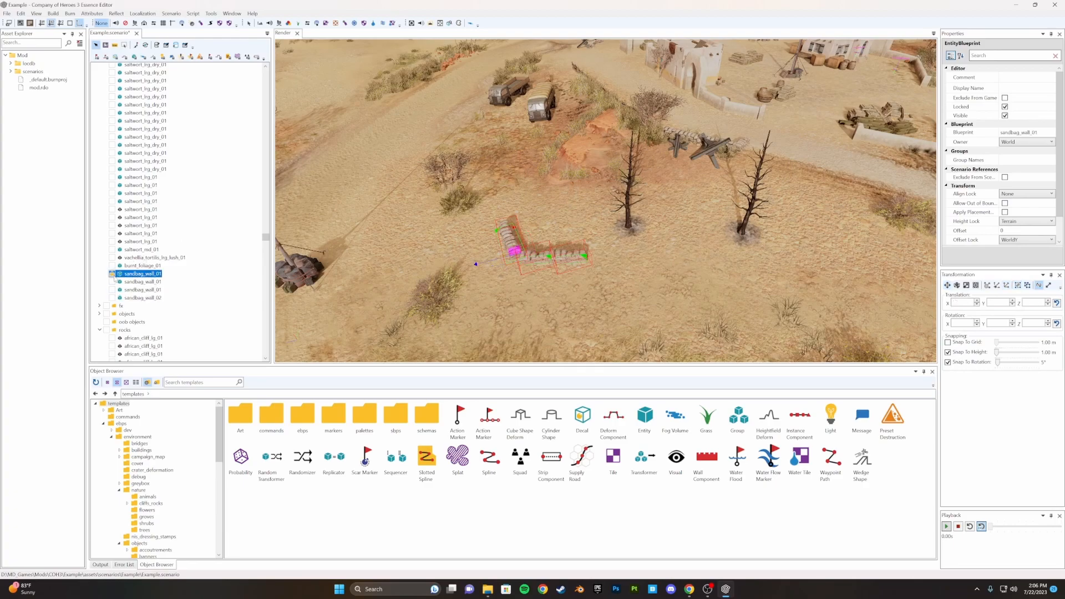
click(112, 298)
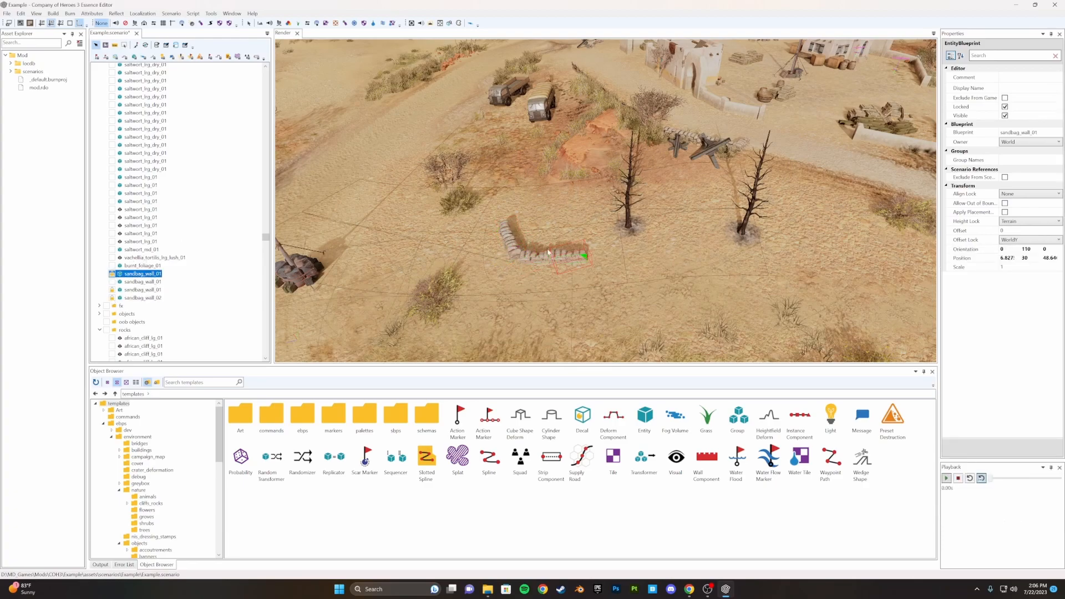
Lock the remaining sandbag_wall_01 entry and test picking the sandbag walls in the viewport
click(507, 254)
click(563, 257)
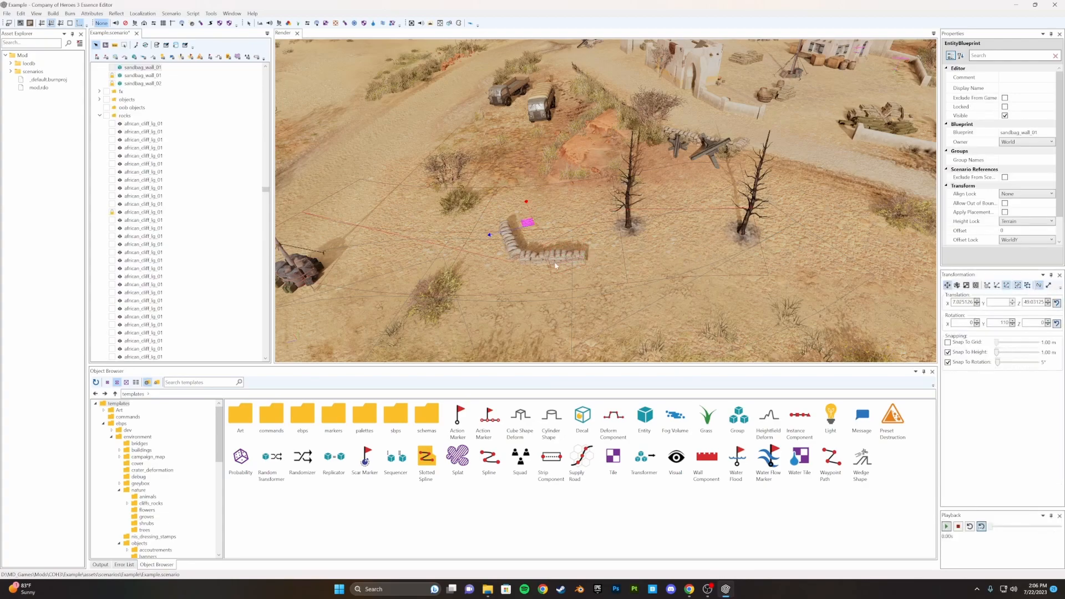
click(514, 250)
click(566, 259)
click(112, 68)
click(561, 259)
click(526, 269)
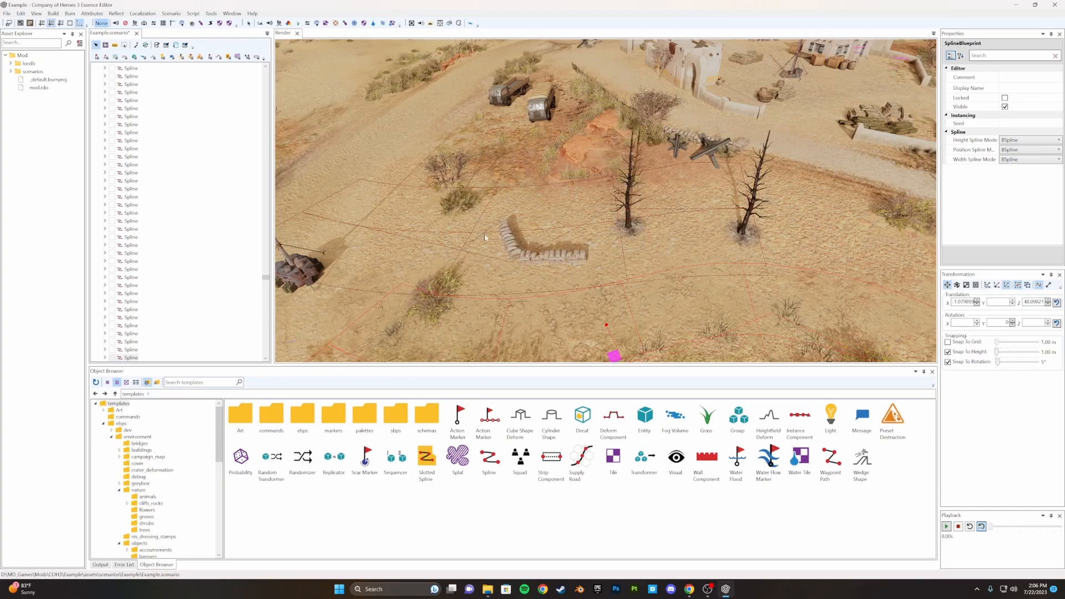
Find the four locked sandbag wall entries in the foliage layer and hide each of them
drag(266, 278, 267, 66)
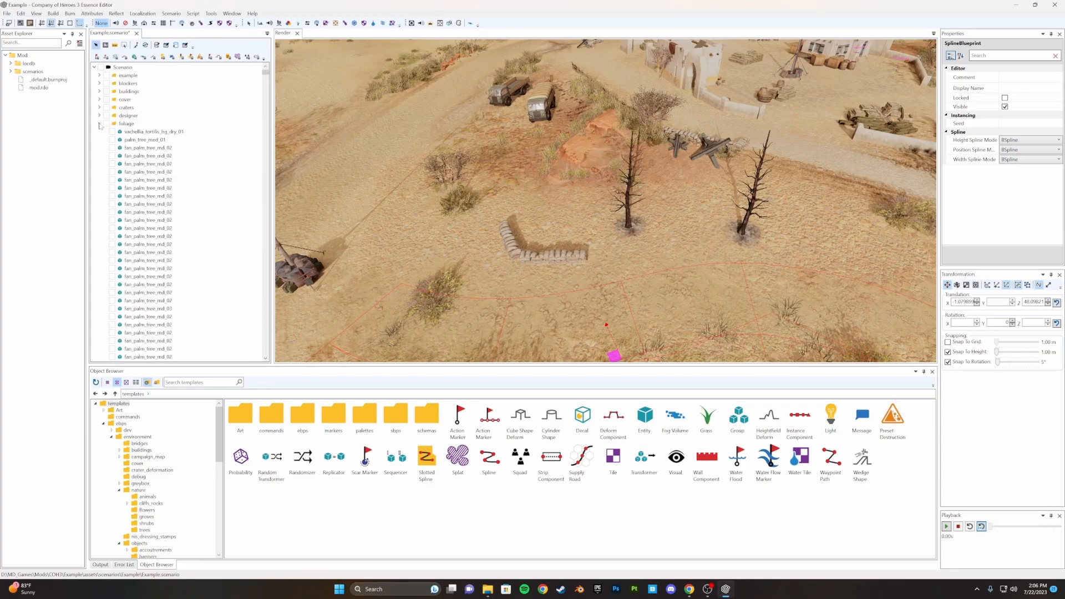
scroll(111, 218, down, 10)
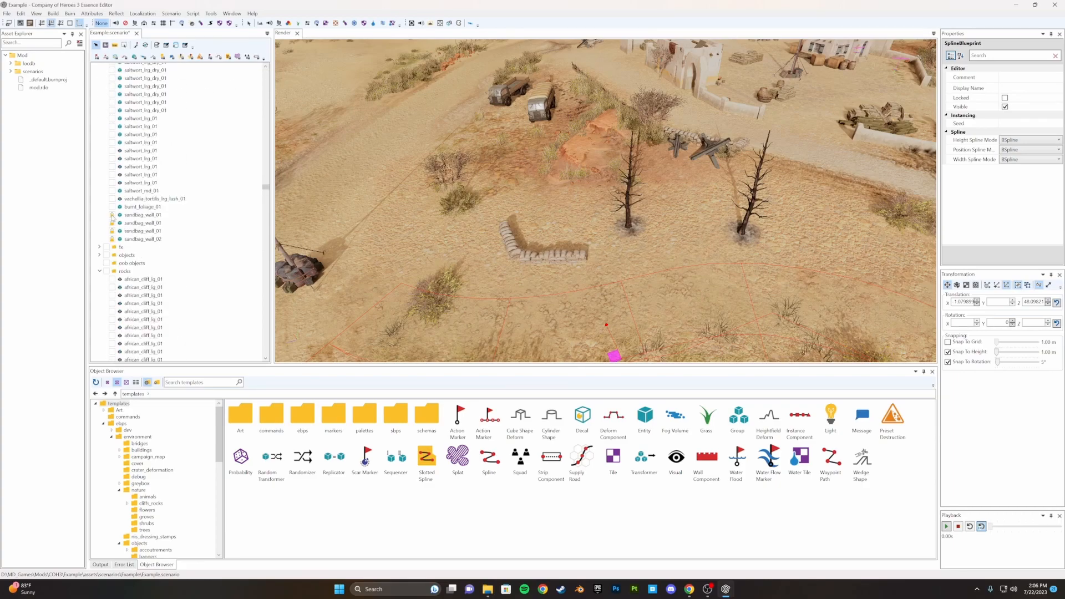
scroll(635, 302, down, 2)
scroll(634, 302, up, 8)
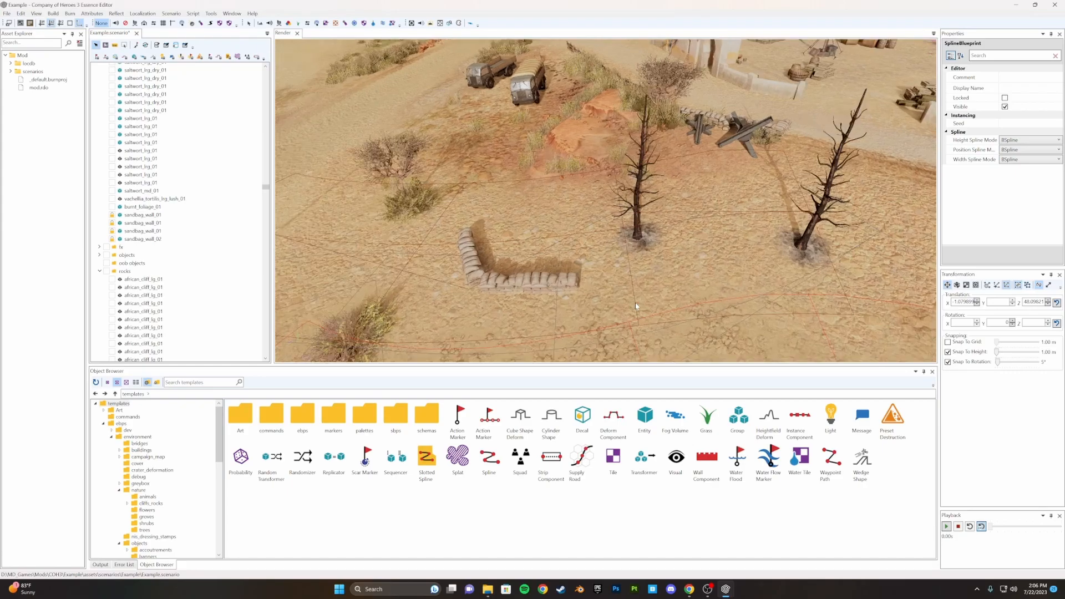
scroll(636, 305, down, 5)
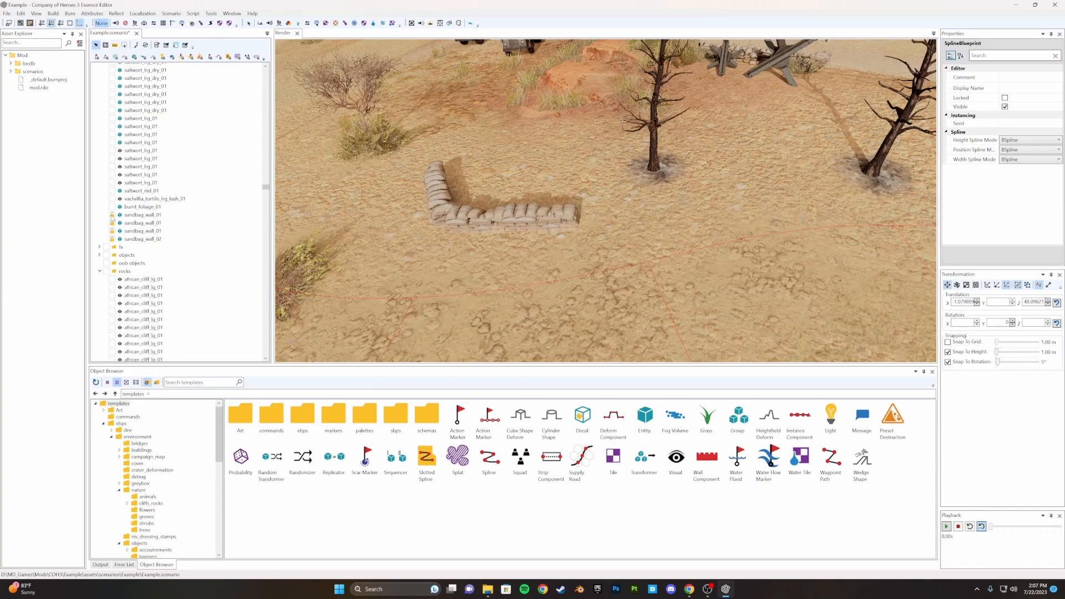
click(111, 216)
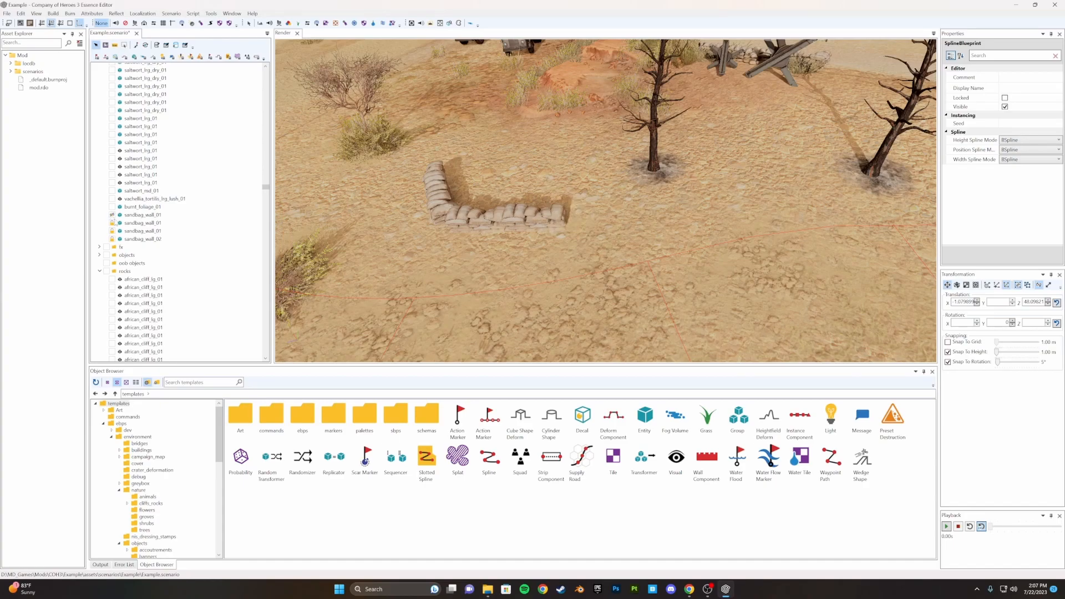
click(111, 223)
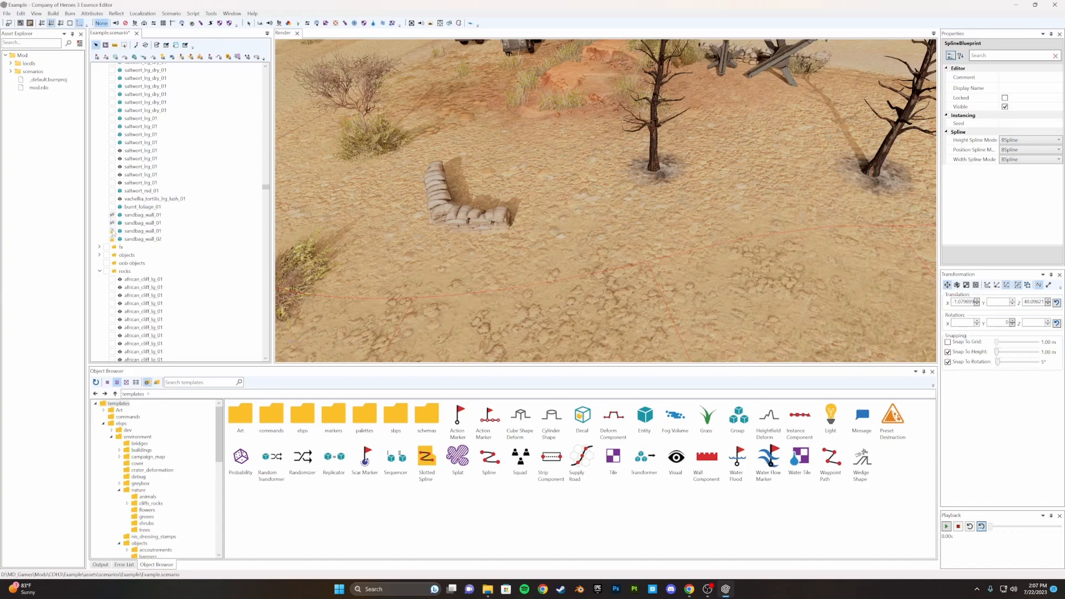
click(112, 231)
click(112, 239)
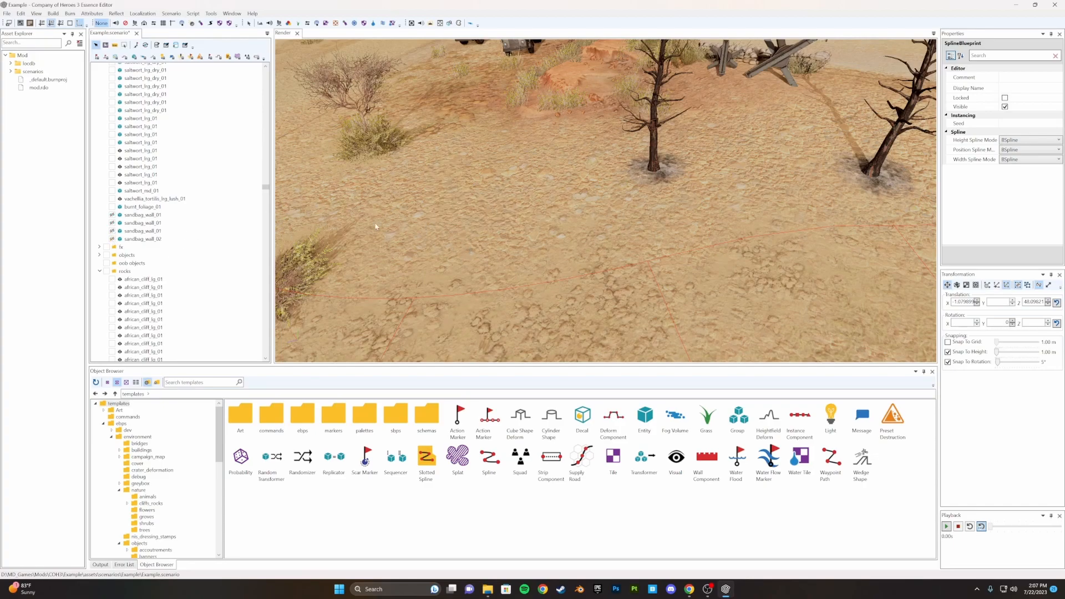
Cycle the four sandbag wall entries through their visible and locked states and back to hidden
click(112, 215)
click(112, 224)
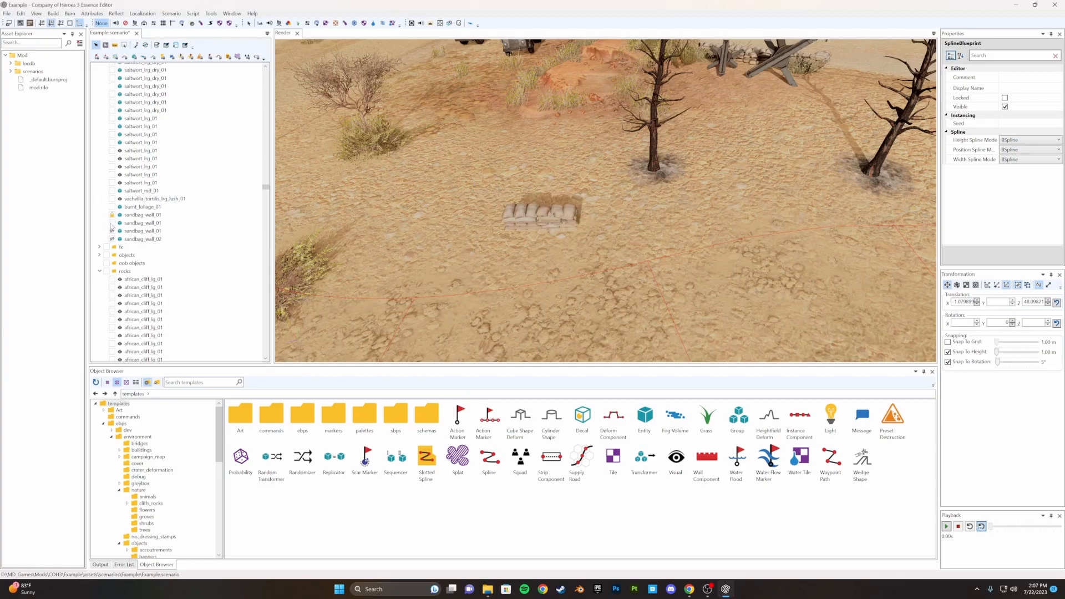
click(112, 231)
click(112, 239)
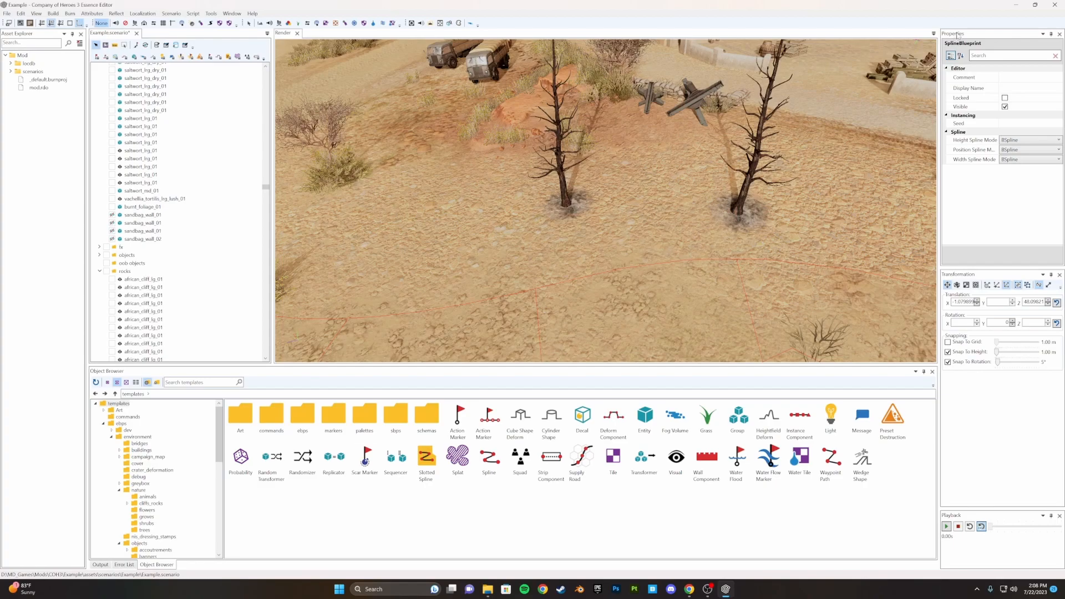
Select the burnt tree nearer the road and try Z translations of 50 and 20, settling on 30
click(755, 165)
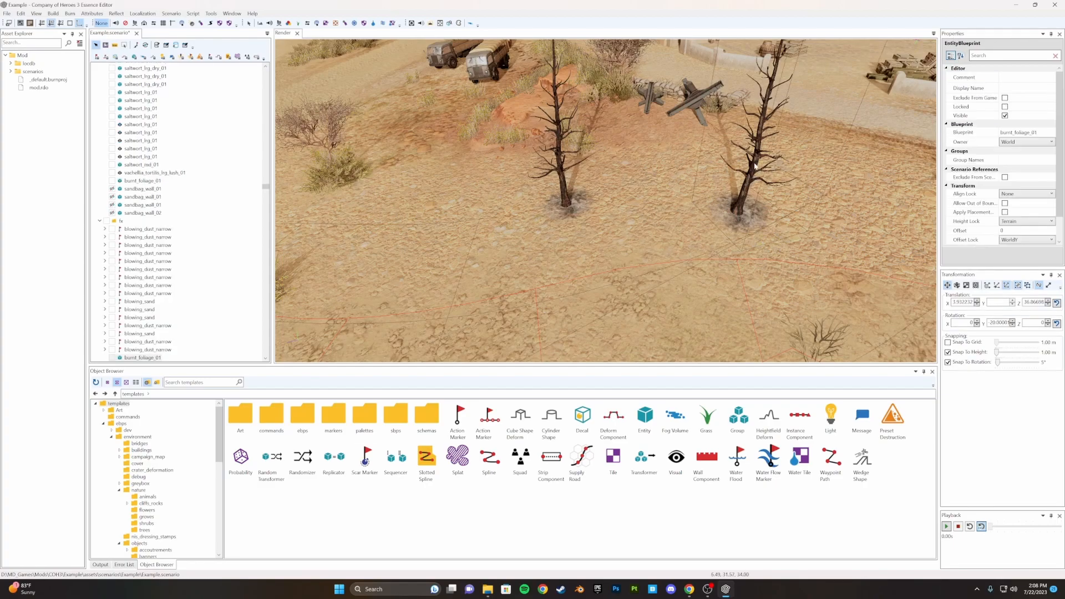
click(559, 131)
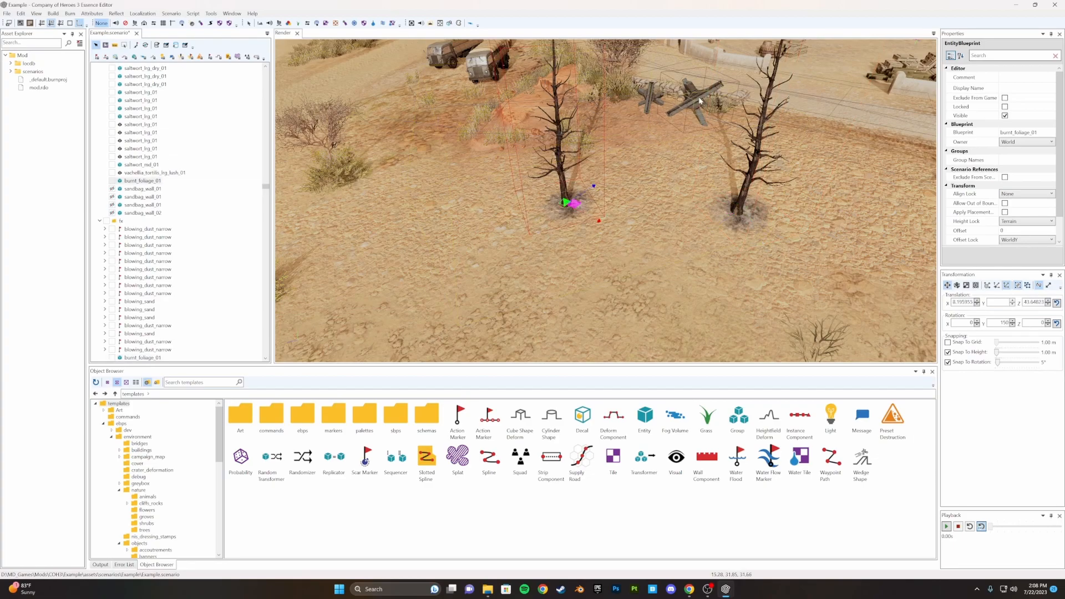
click(754, 164)
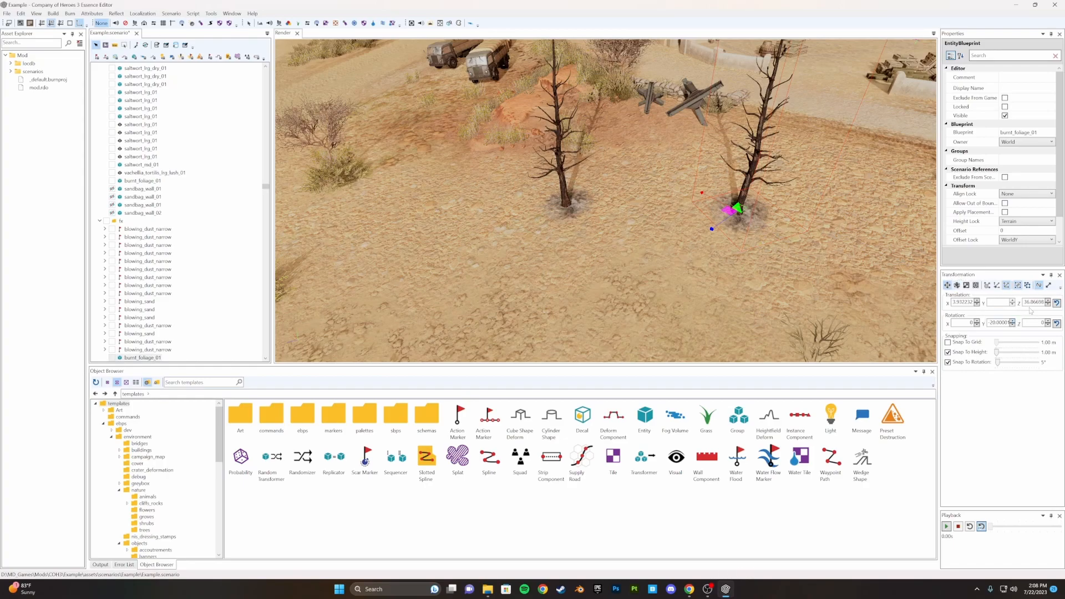
double_click(1034, 302)
text(50)
key(Return)
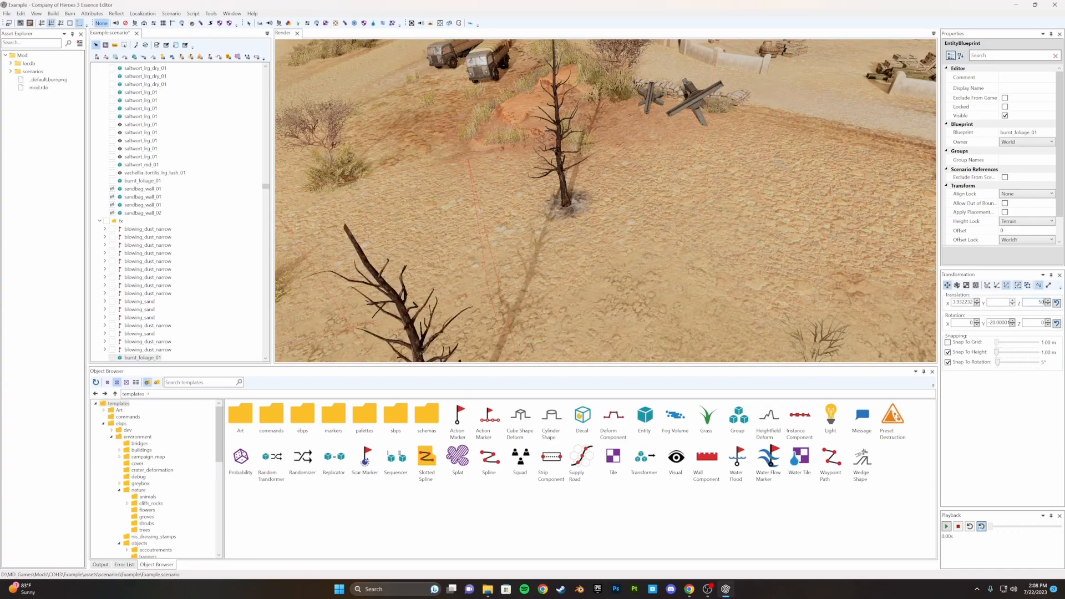
double_click(1040, 302)
text(20)
key(Return)
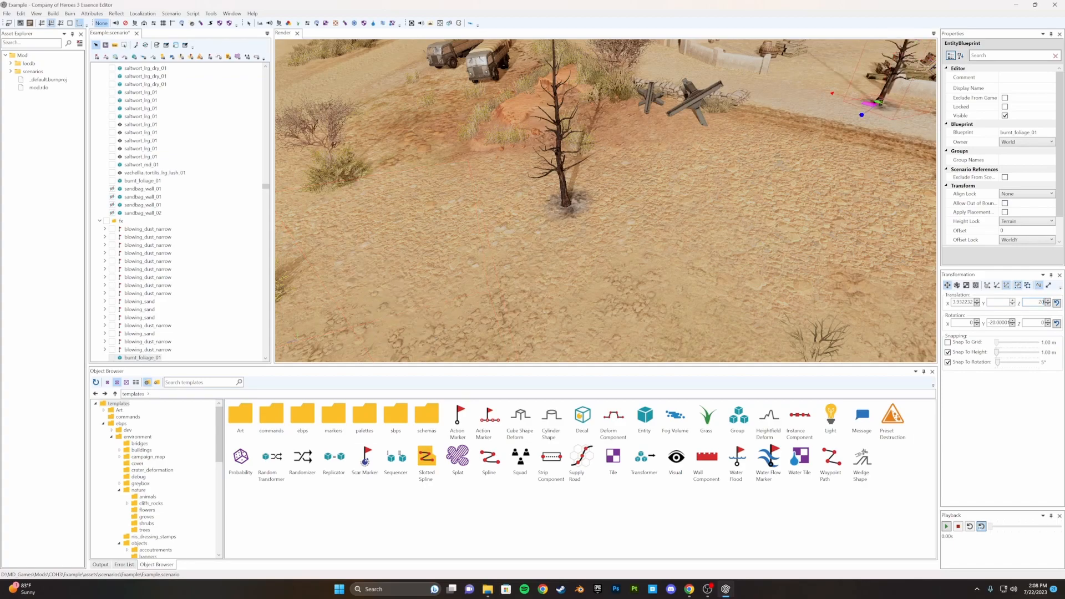
text(30)
key(Return)
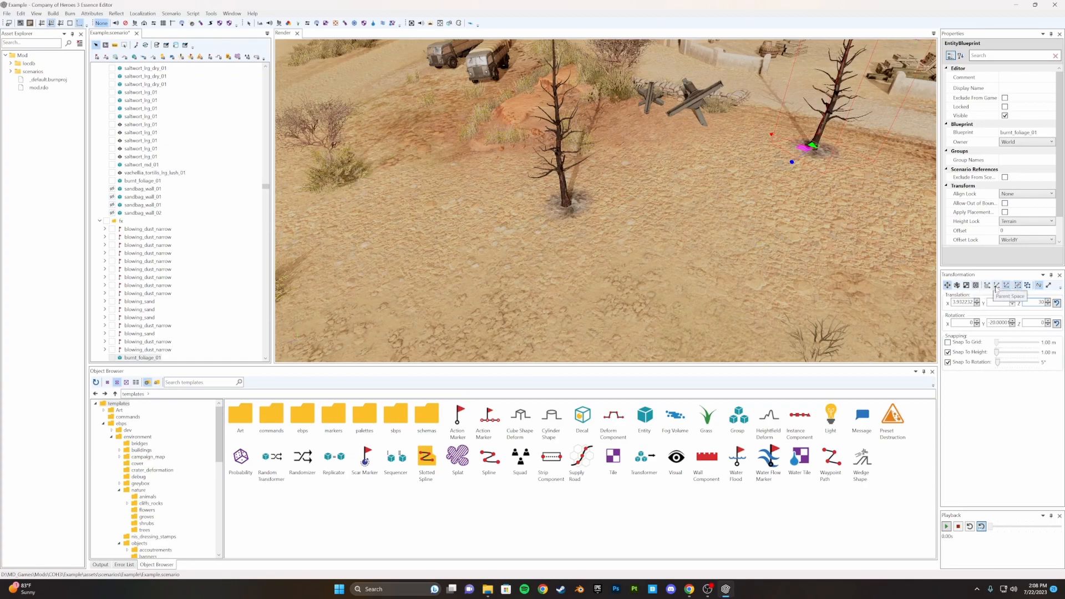
Switch the transformation to world space and move the burnt tree to about X 6.3, Z 31.2
click(988, 286)
middle_drag(773, 277, 715, 327)
middle_drag(724, 244, 732, 271)
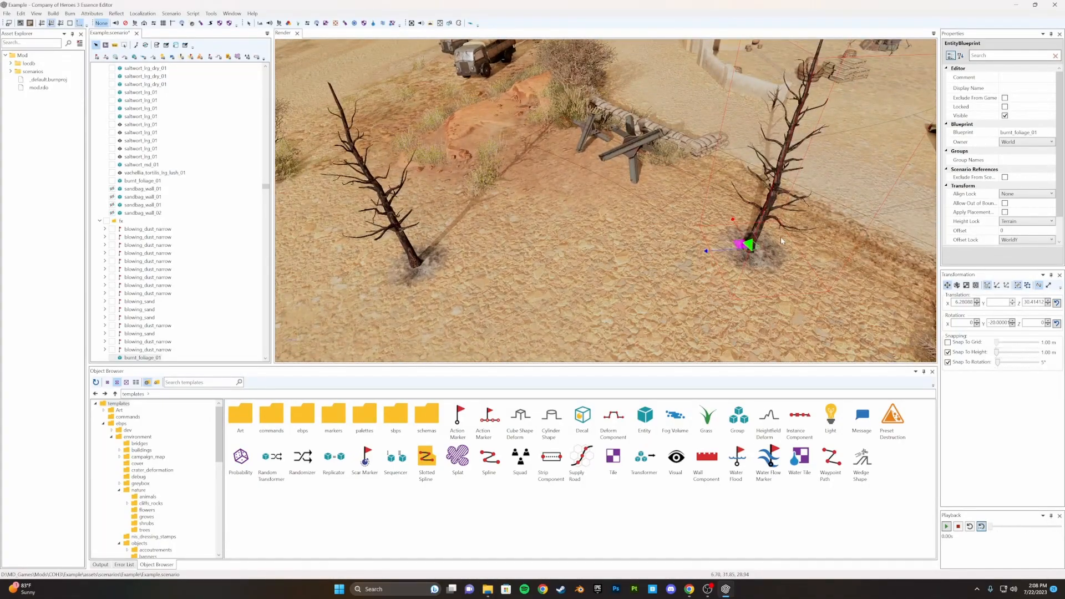
drag(727, 253, 707, 253)
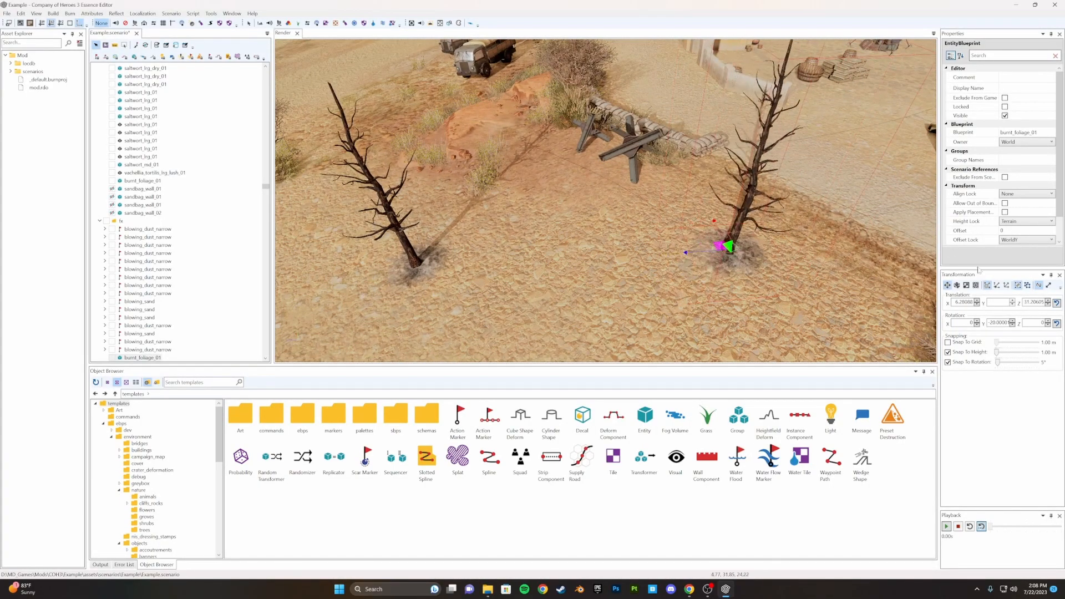
Try Parent Space, switch to Local Space, and move the burnt tree to about X 6.6, Z 34.7
click(996, 286)
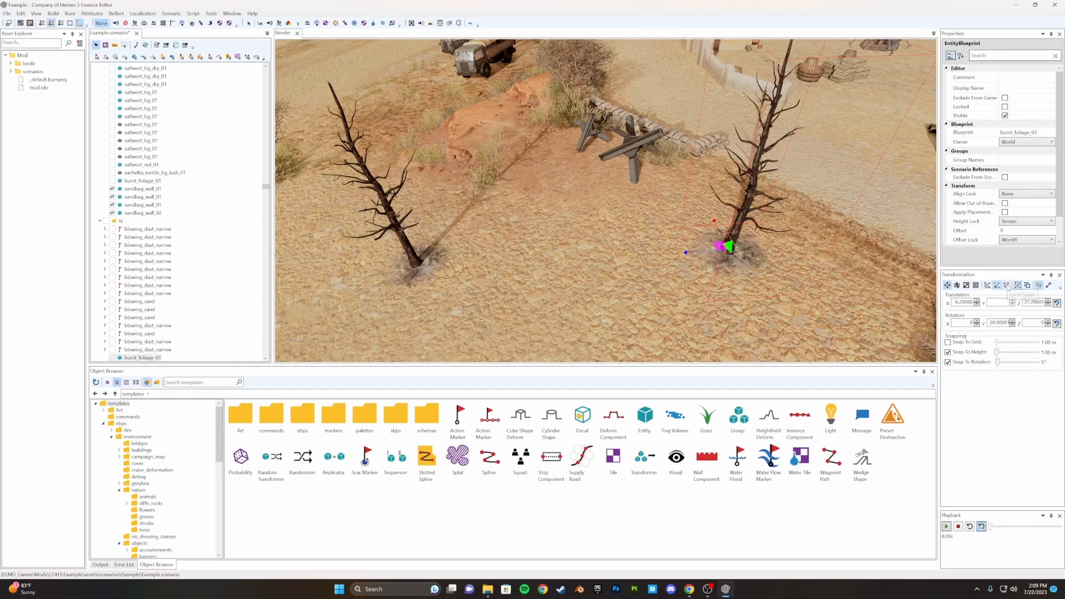
click(1006, 286)
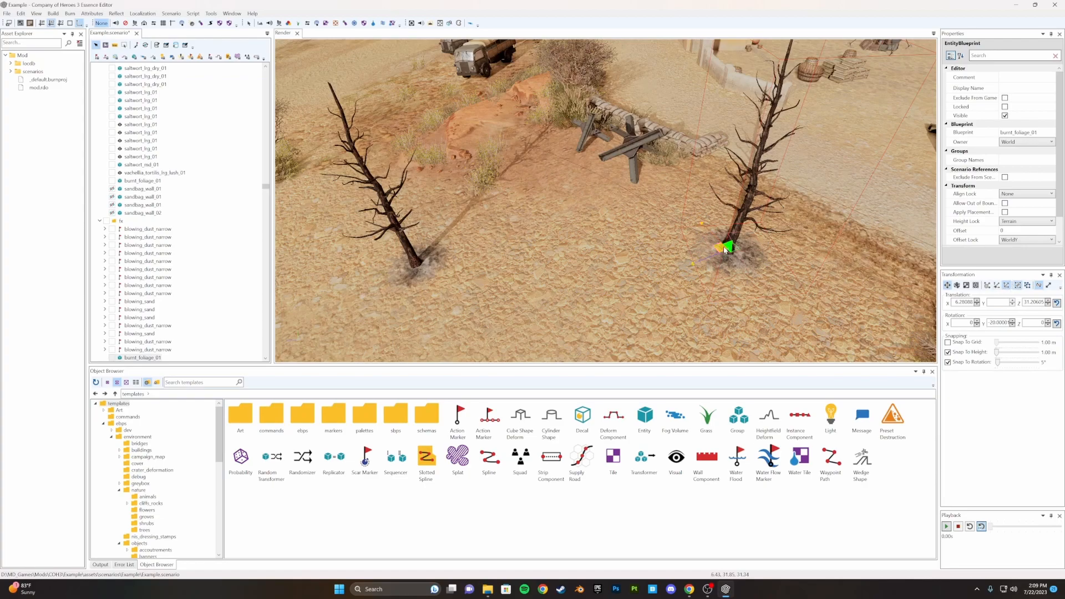
drag(722, 252, 632, 260)
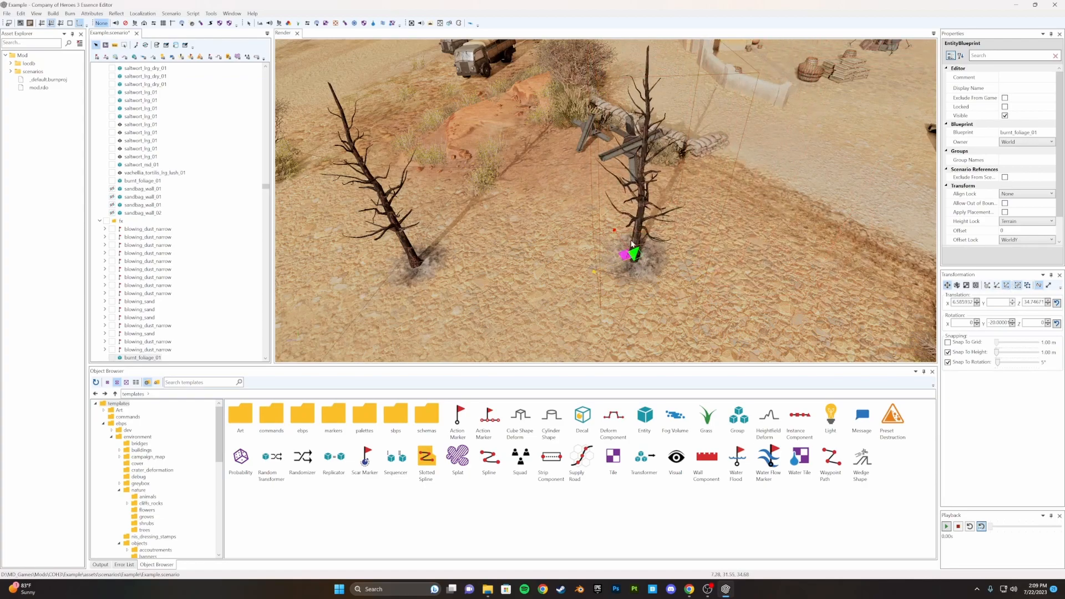
Rotate the burnt tree to 165 degrees around Y and move it with Snap To Grid on to X 6, Z 34
key(e)
drag(628, 299, 693, 291)
key(e)
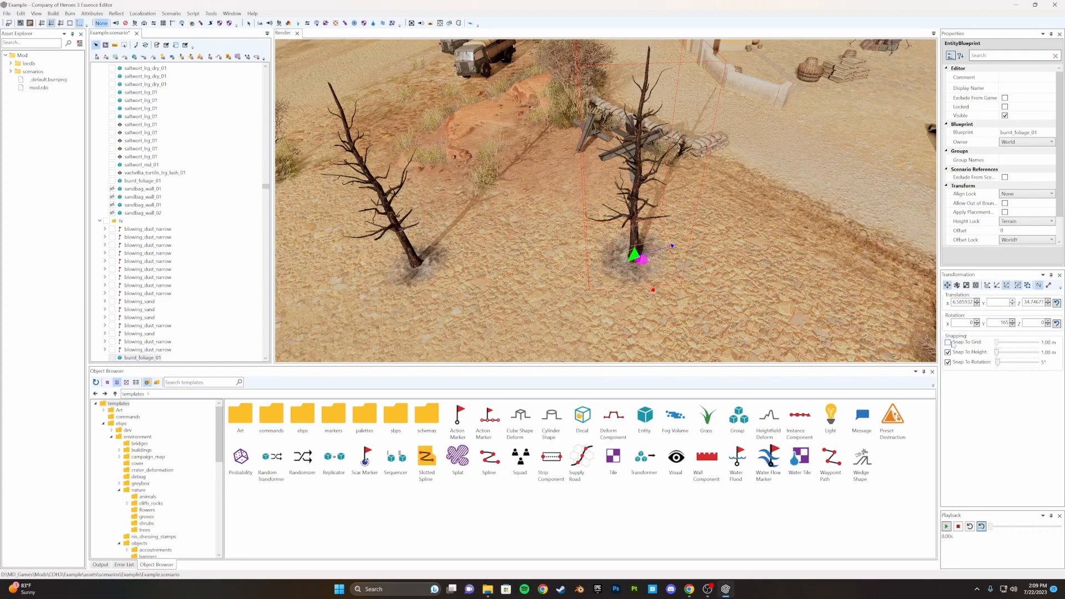
drag(638, 274, 659, 282)
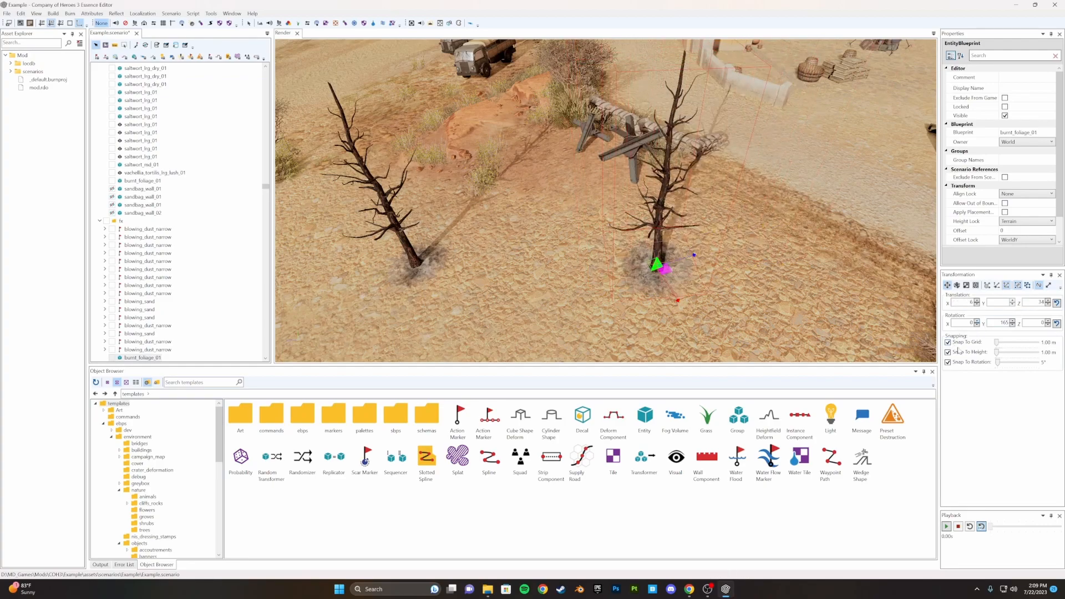
Turn off Snap To Rotation and rotate the burnt tree freely around its vertical axis
click(948, 363)
middle_drag(649, 307, 564, 308)
key(e)
drag(564, 309, 592, 306)
key(w)
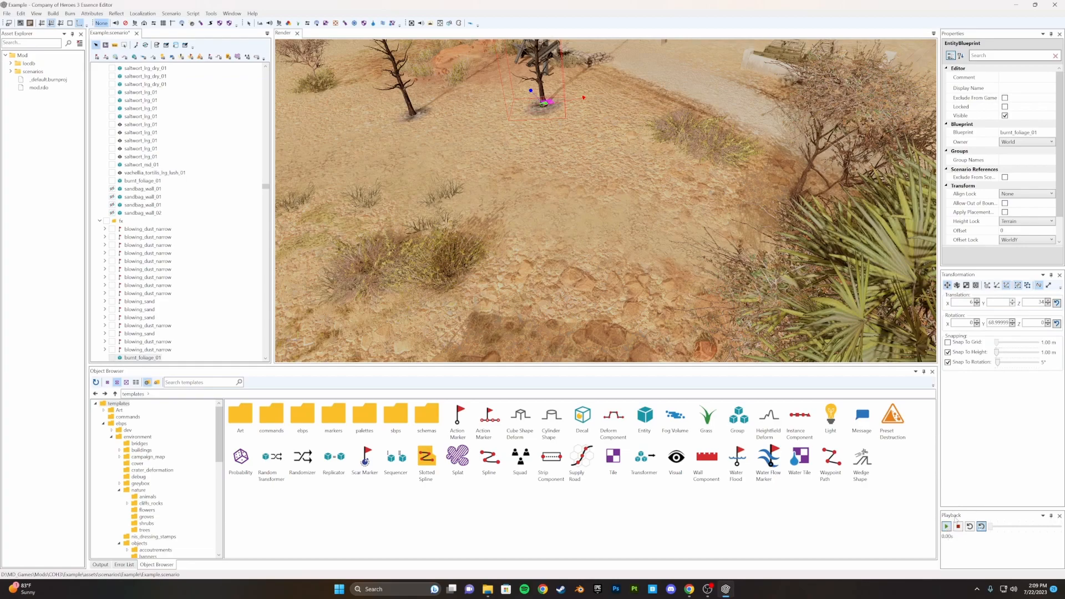
Start playback of the scenario in the viewport
click(946, 526)
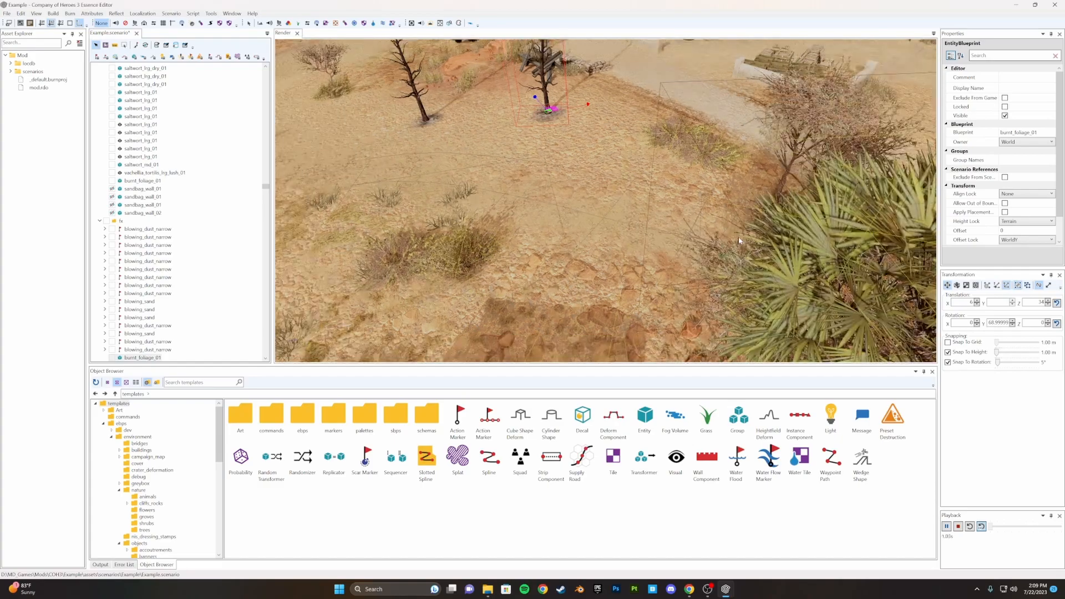
Stop playback, play the scenario again around the burnt trees beside the dirt track, and stop it
click(958, 527)
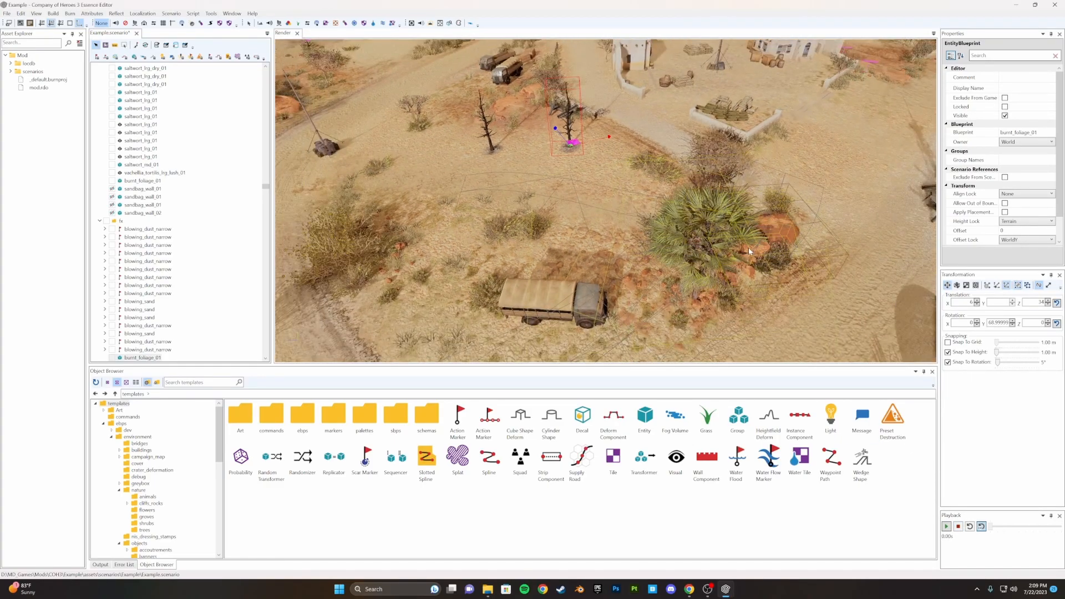
middle_drag(713, 179, 587, 244)
middle_drag(777, 128, 835, 267)
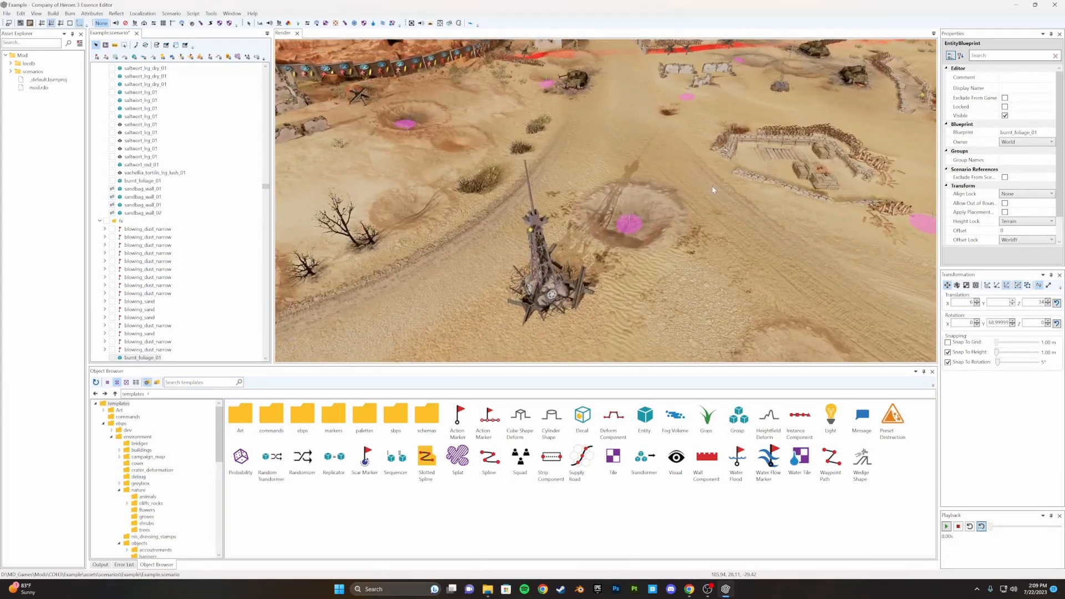
click(946, 526)
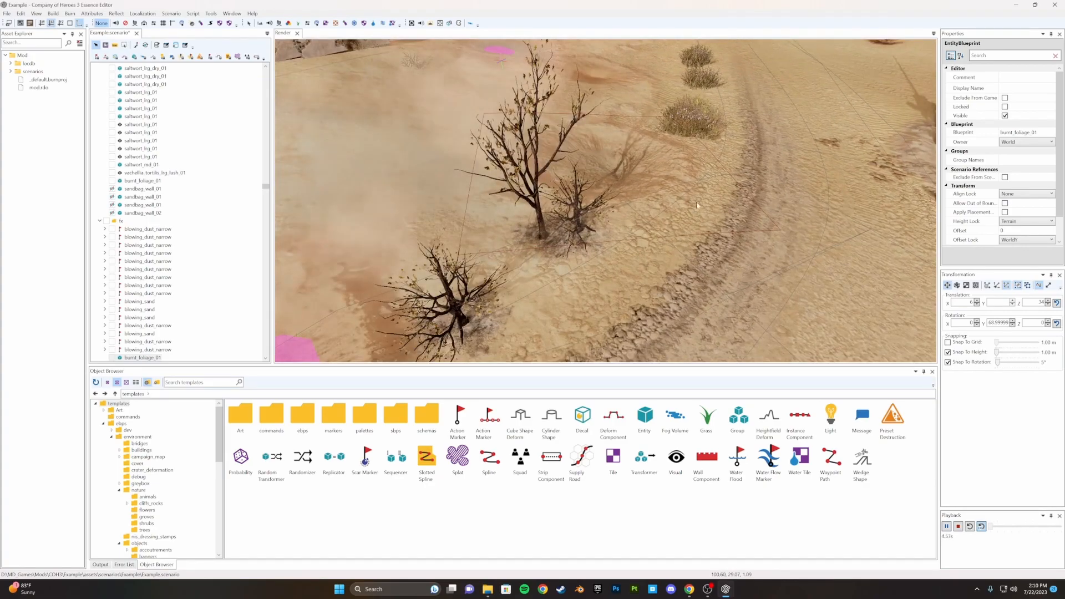
click(958, 527)
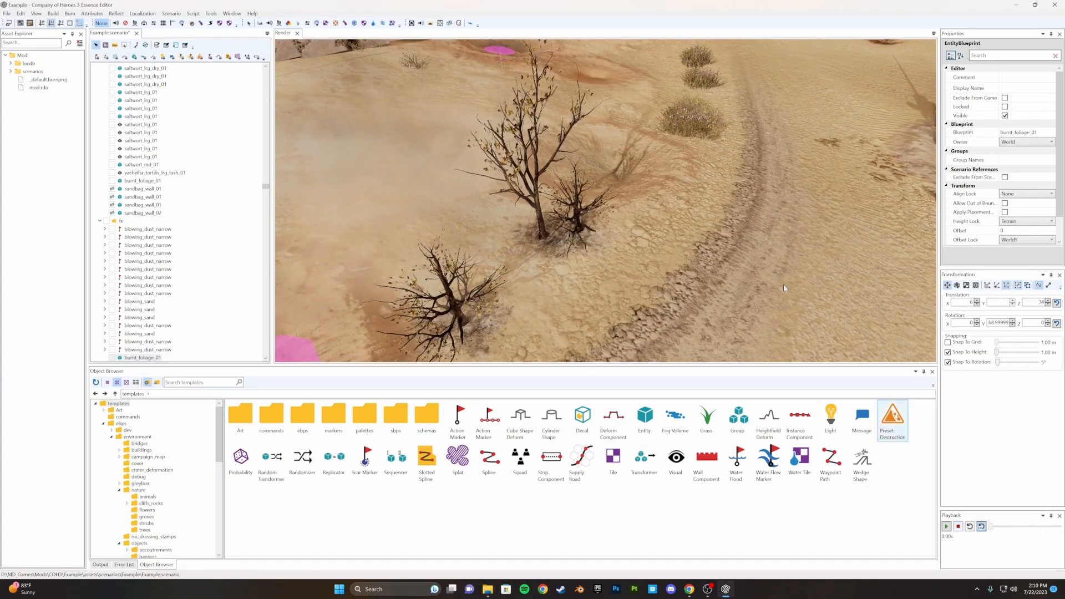
Toggle the XZ grid and display the Audio Region overlay on the terrain around the village
scroll(703, 201, down, 3)
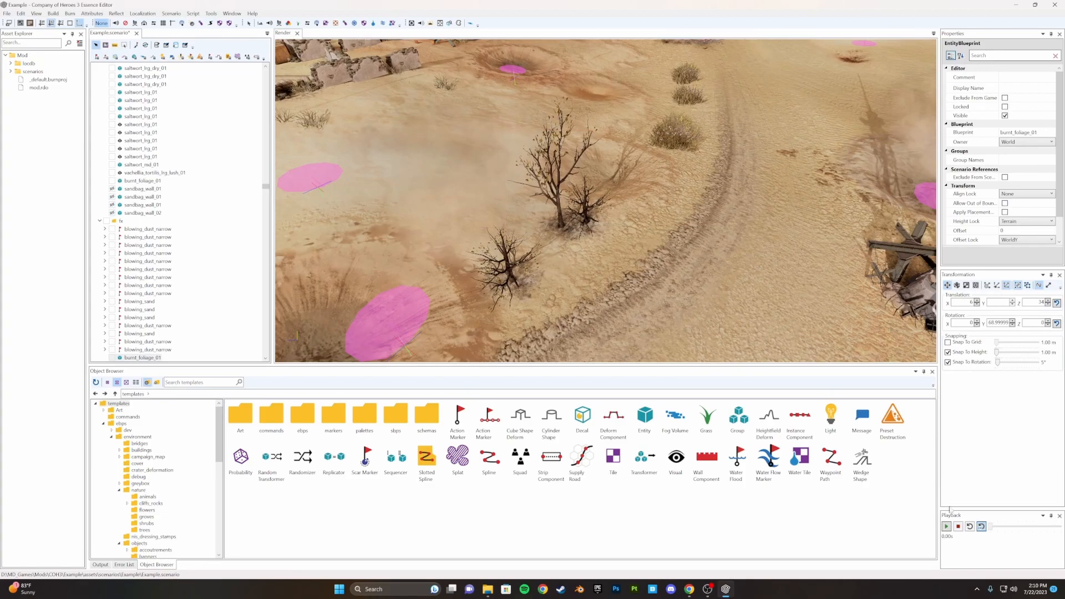
scroll(665, 231, down, 8)
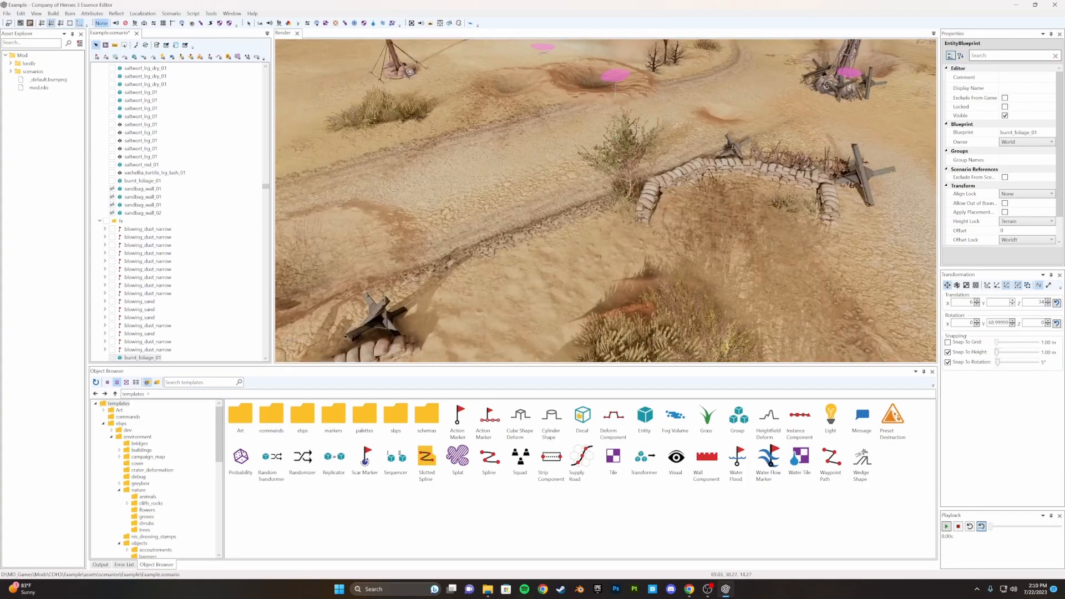
middle_drag(664, 231, 670, 220)
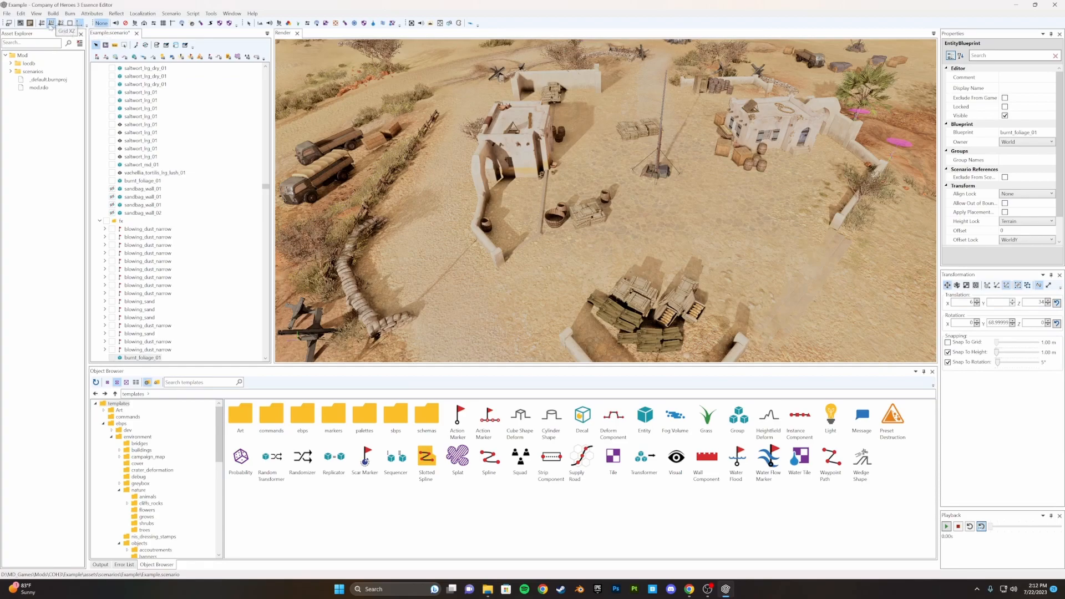
click(50, 26)
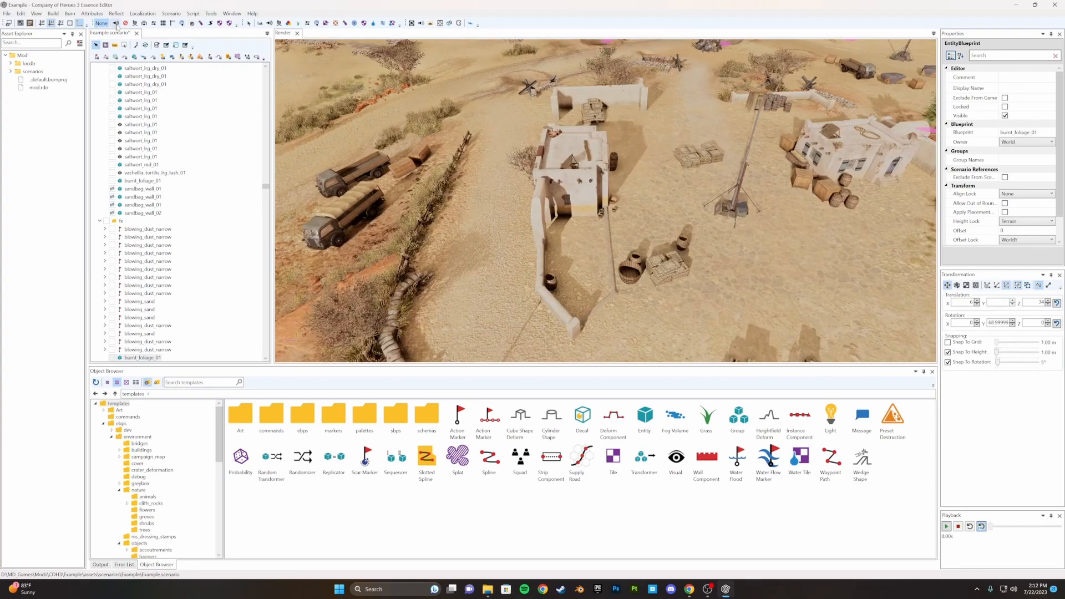
click(116, 24)
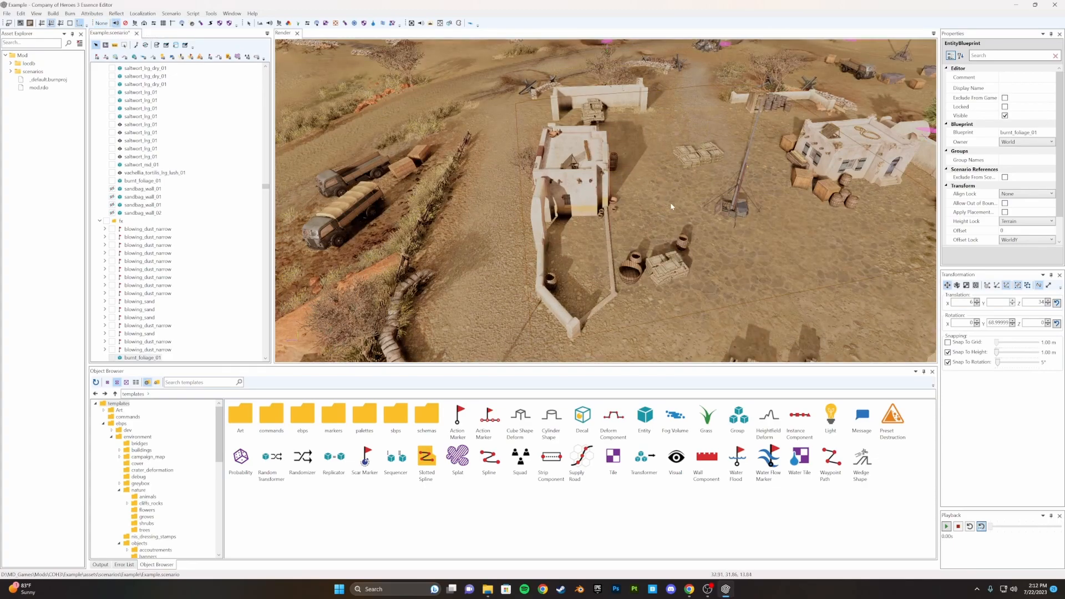
scroll(670, 205, down, 3)
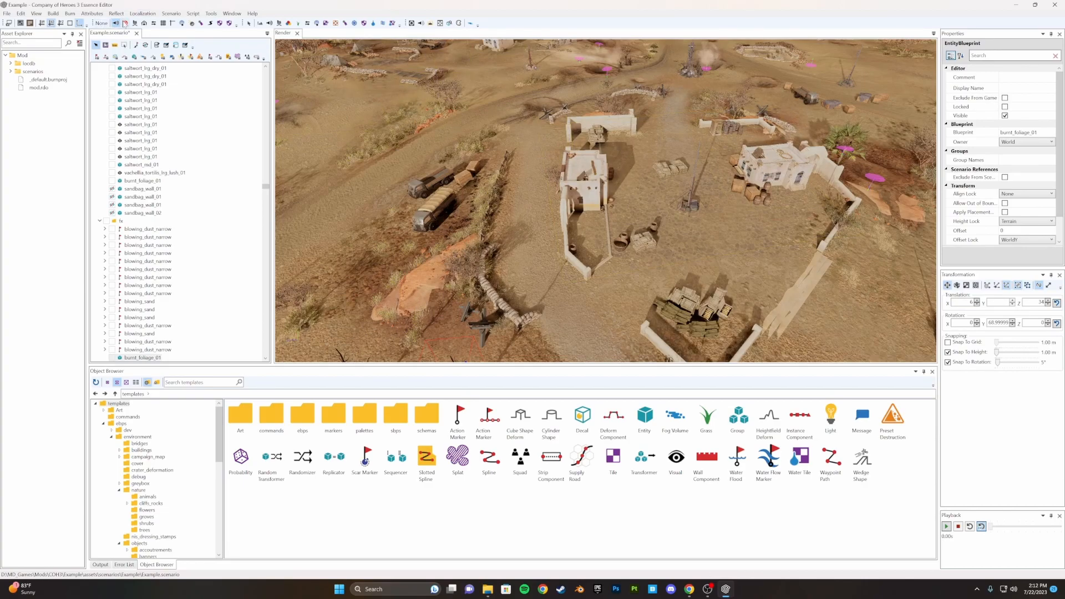
Switch to the cover overlay and examine how it marks the roads and craters across the map
click(125, 23)
click(144, 23)
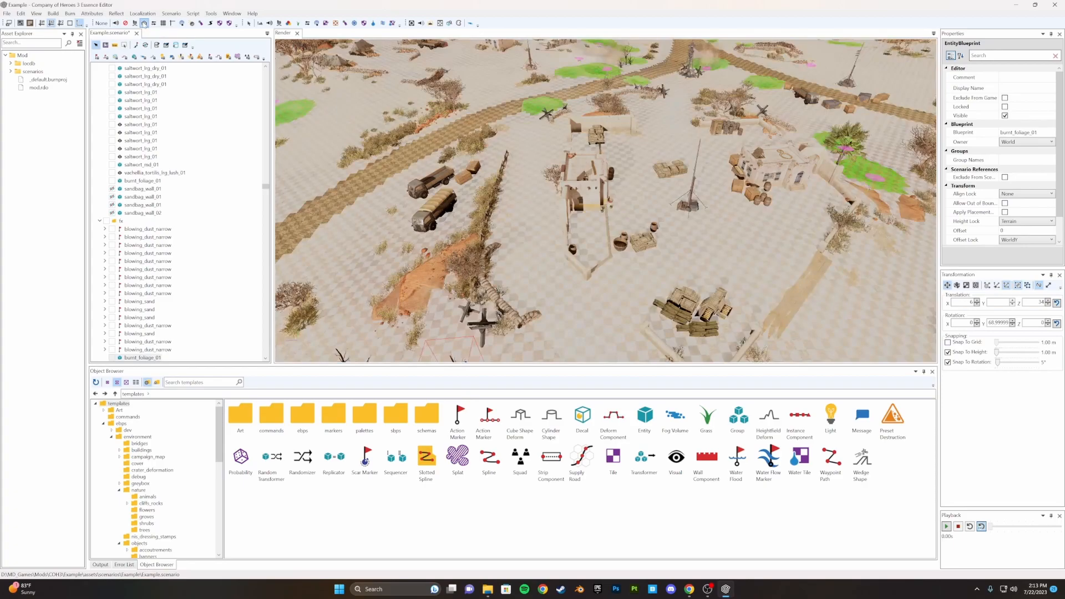
middle_drag(749, 92, 665, 155)
middle_drag(606, 222, 821, 100)
middle_drag(666, 344, 627, 281)
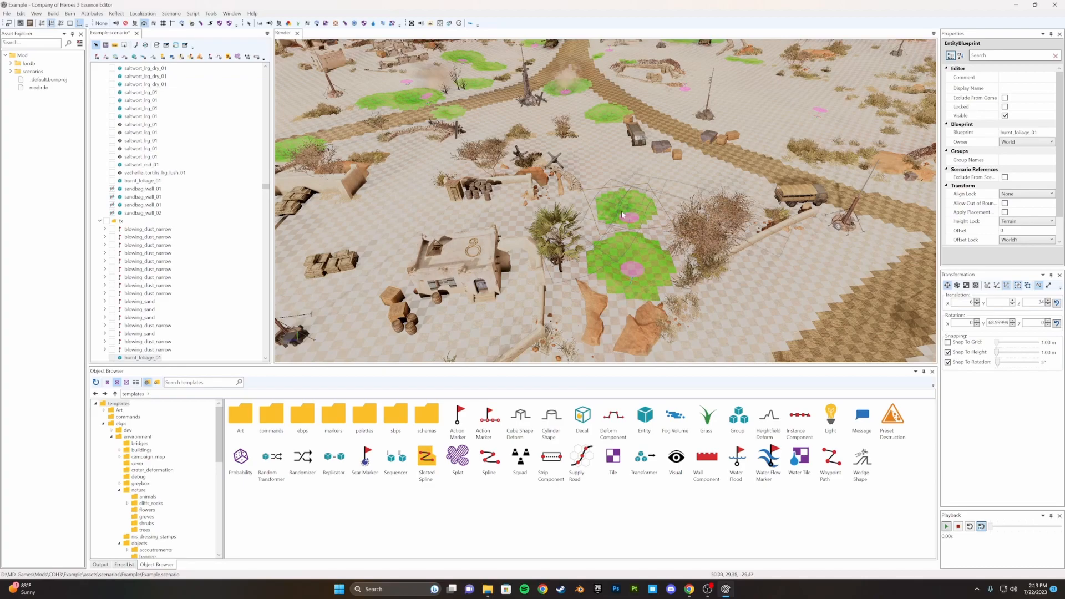
middle_drag(621, 210, 621, 213)
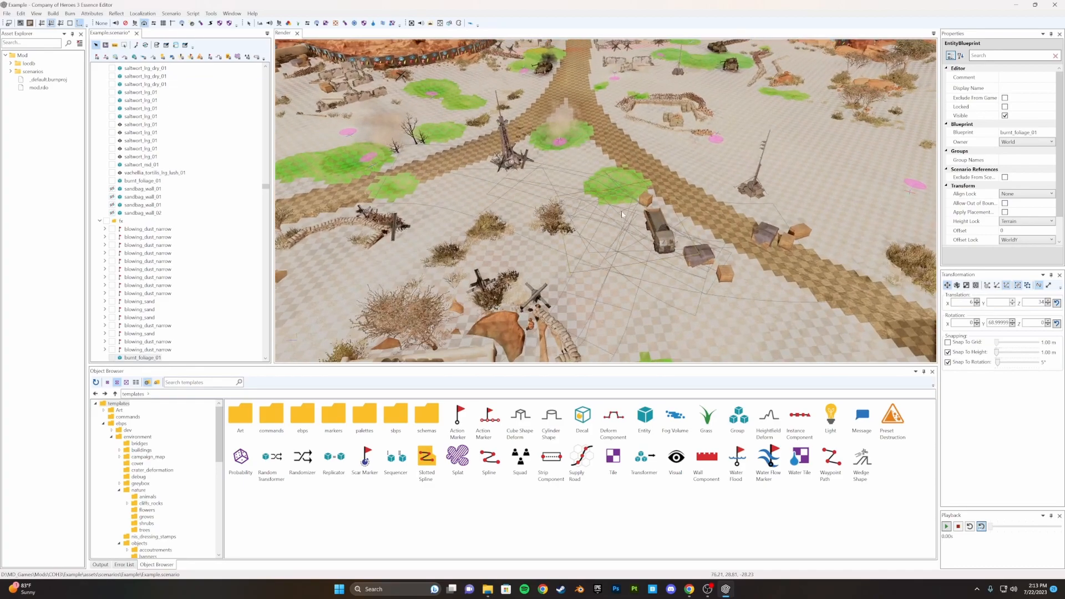
Display the Impass Map overlay and inspect it across the village and surrounding desert
click(155, 24)
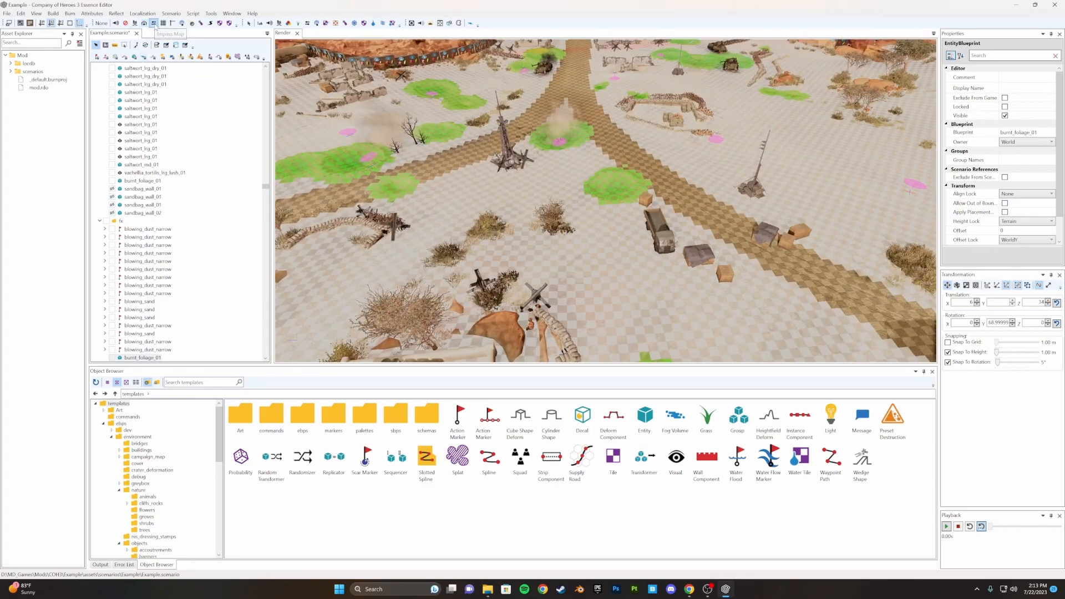
scroll(685, 249, down, 2)
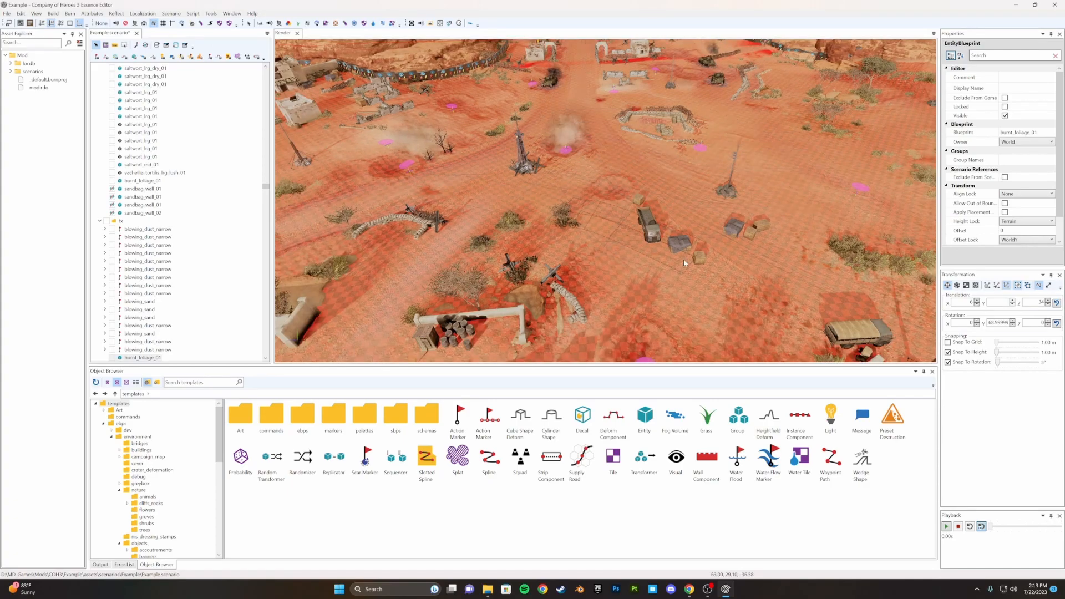
middle_drag(684, 259, 727, 164)
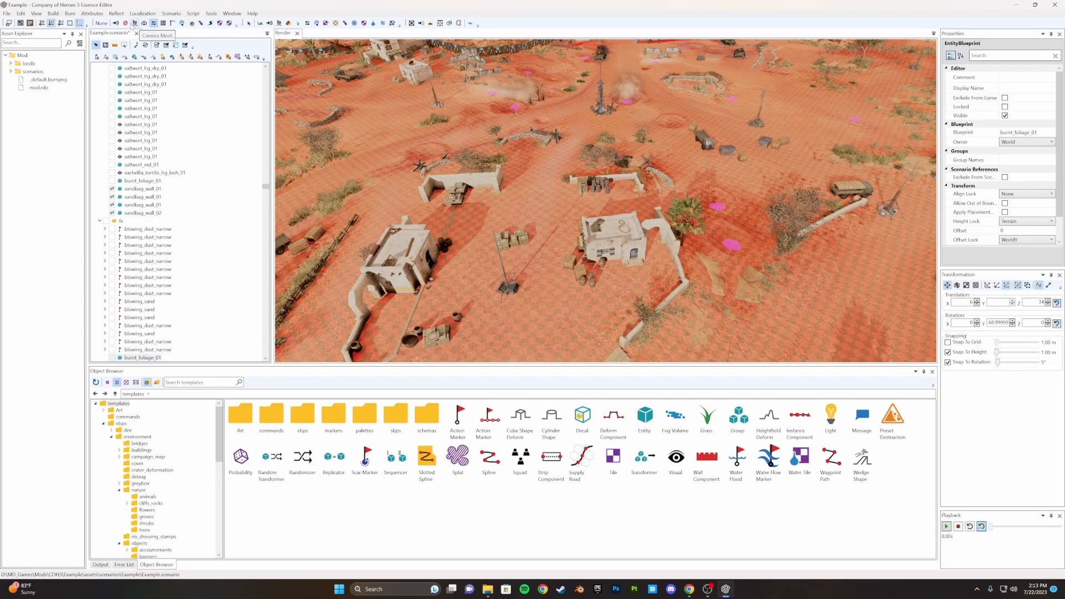
Display in turn the six terrain overlays between the Impass Map and the Territory Influence Map
click(163, 23)
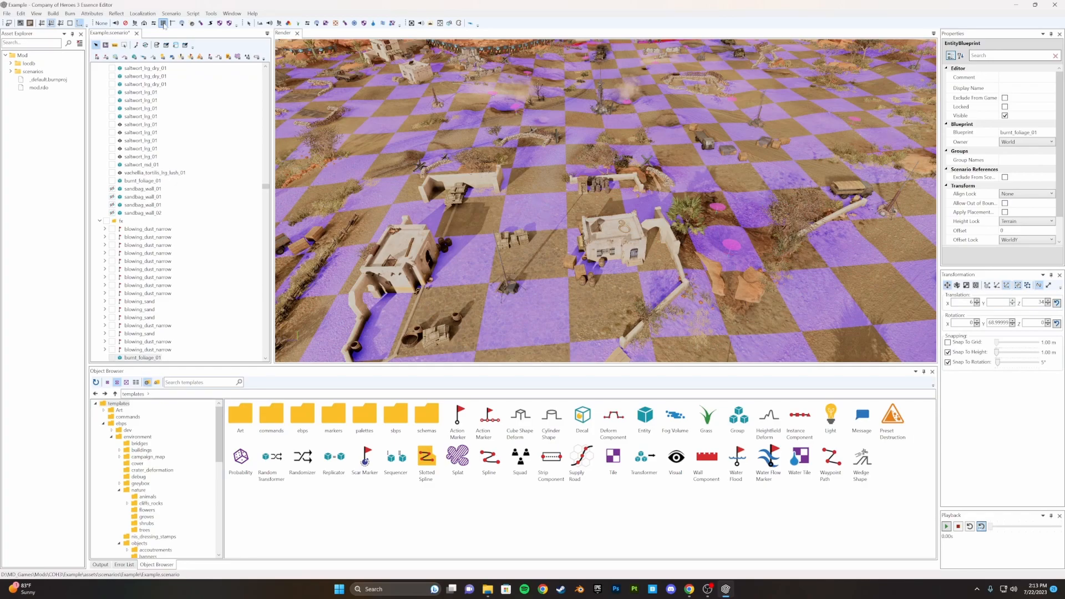
click(172, 24)
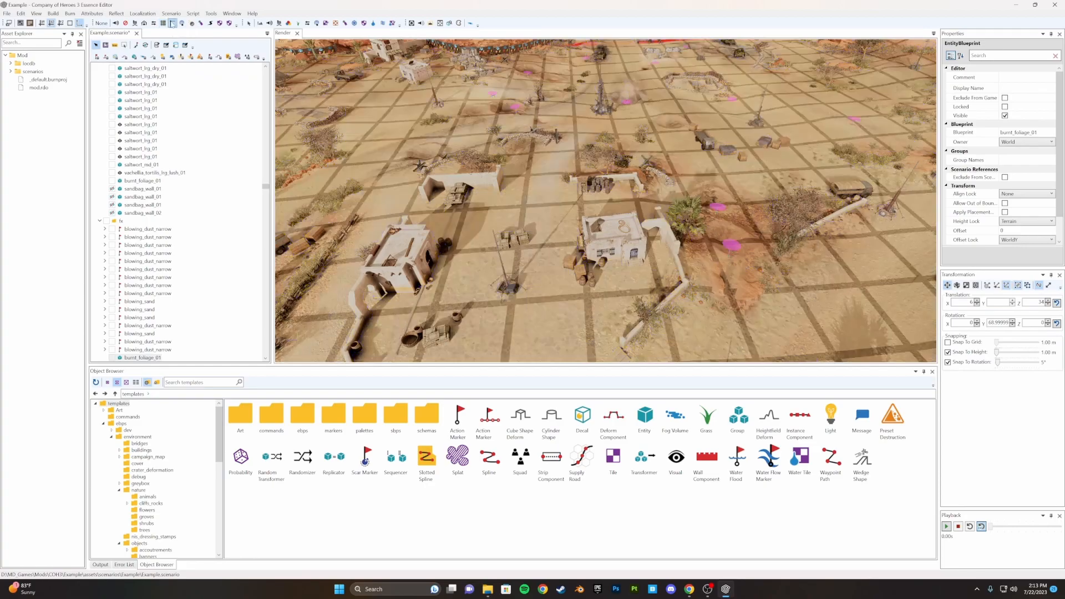
click(182, 25)
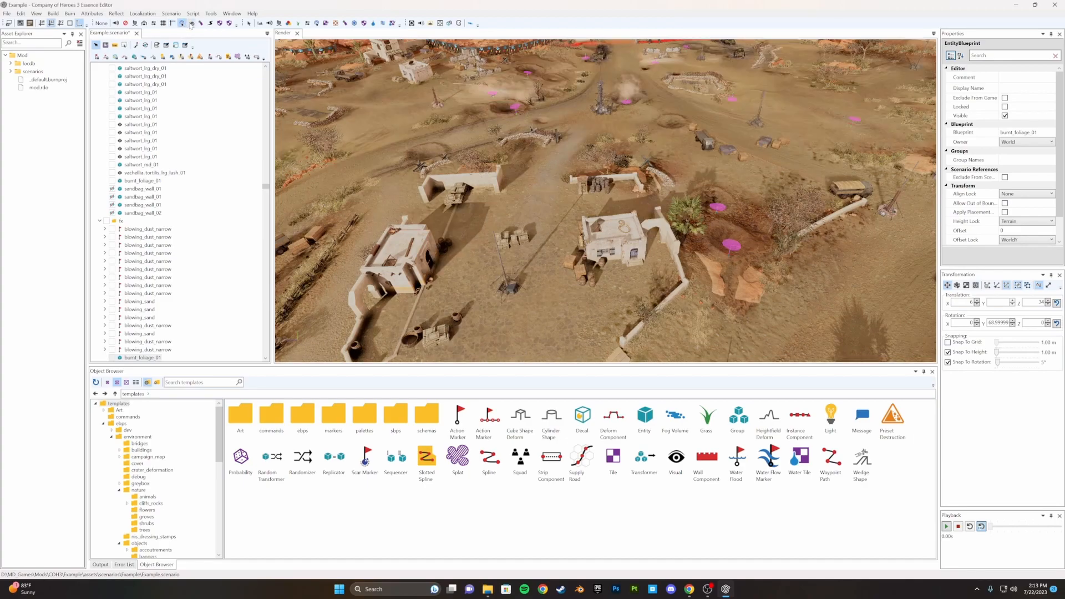
click(192, 24)
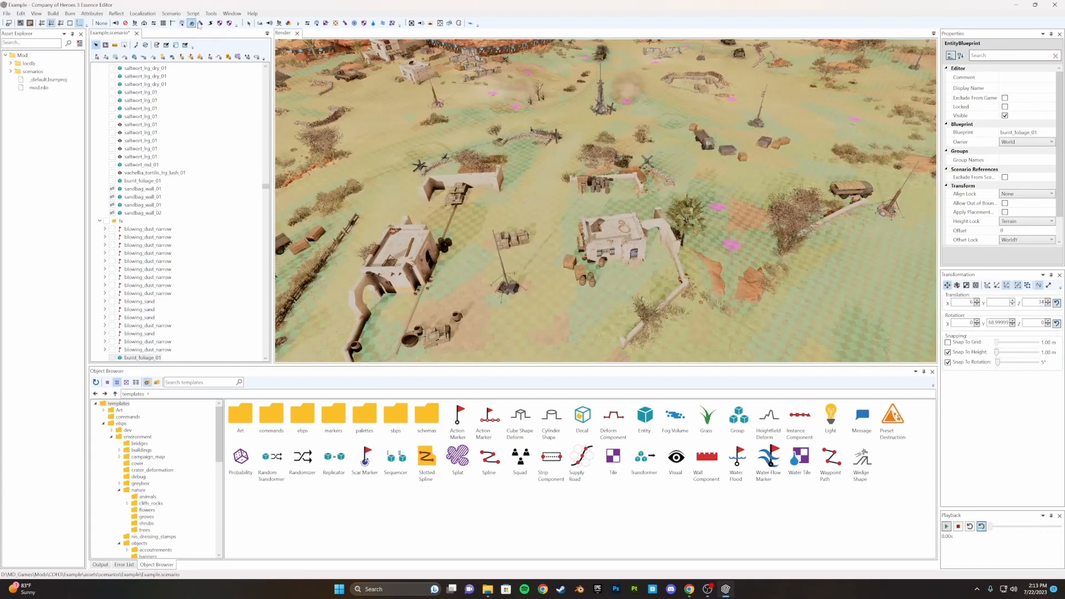
click(200, 24)
click(211, 24)
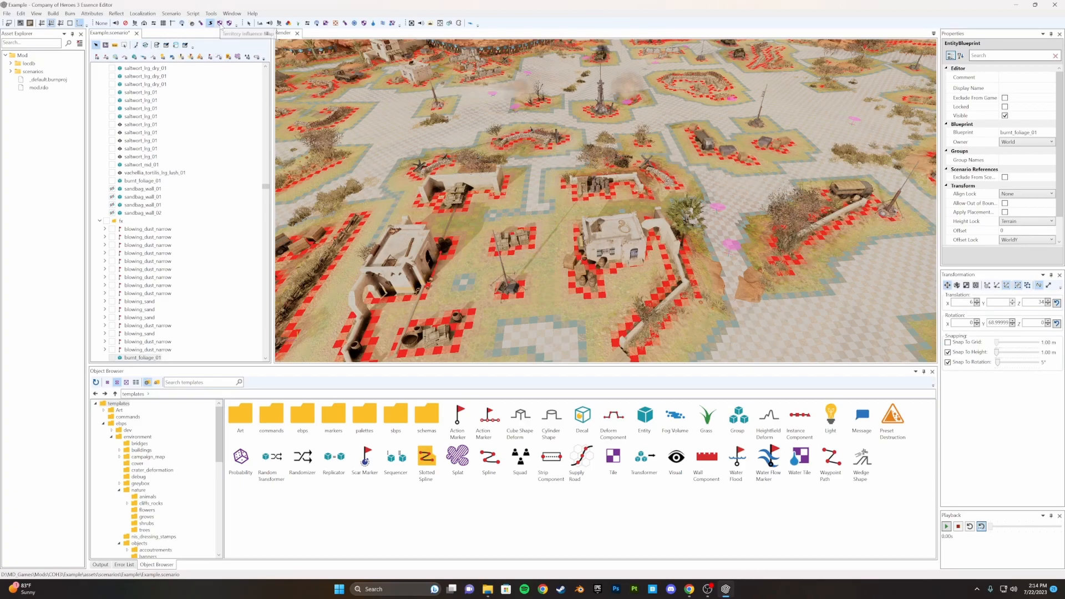
Display the Territory Influence Map and the territory overlay after it across the whole map, and reset the overlay to None
click(220, 24)
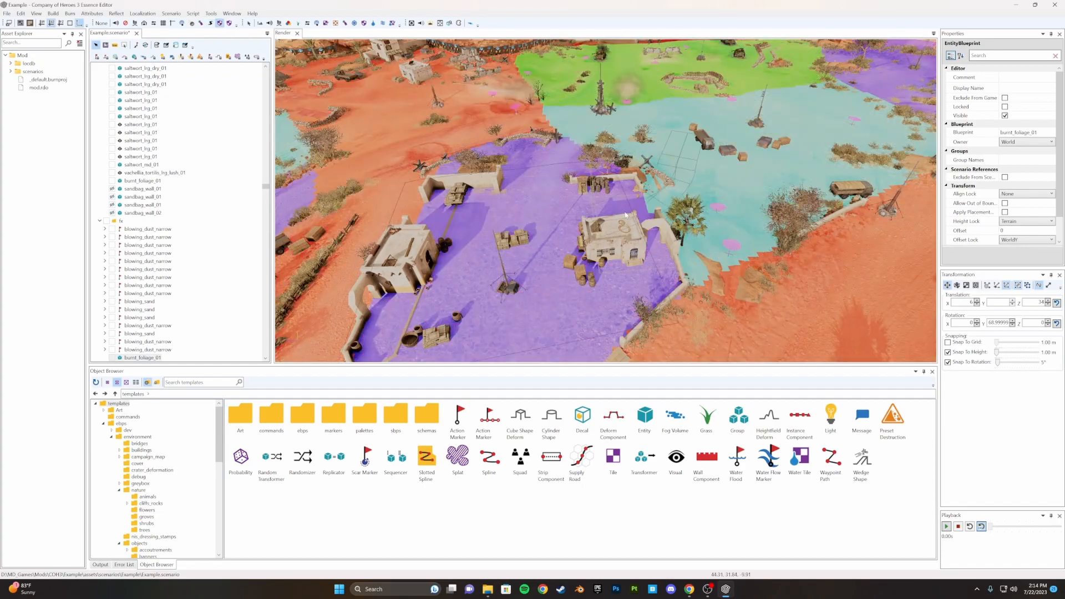
scroll(656, 202, down, 6)
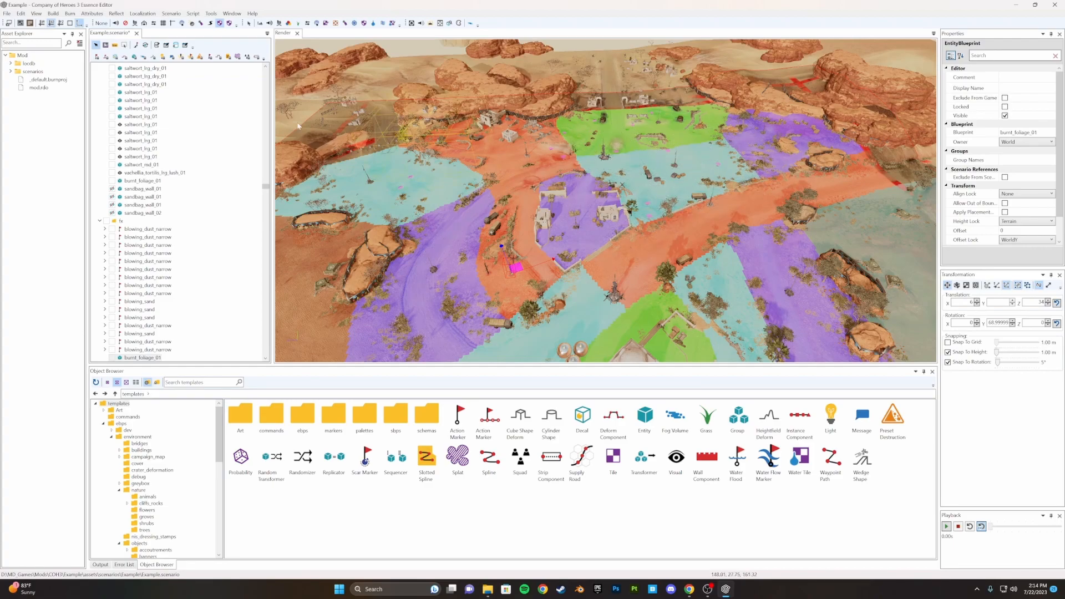
click(229, 23)
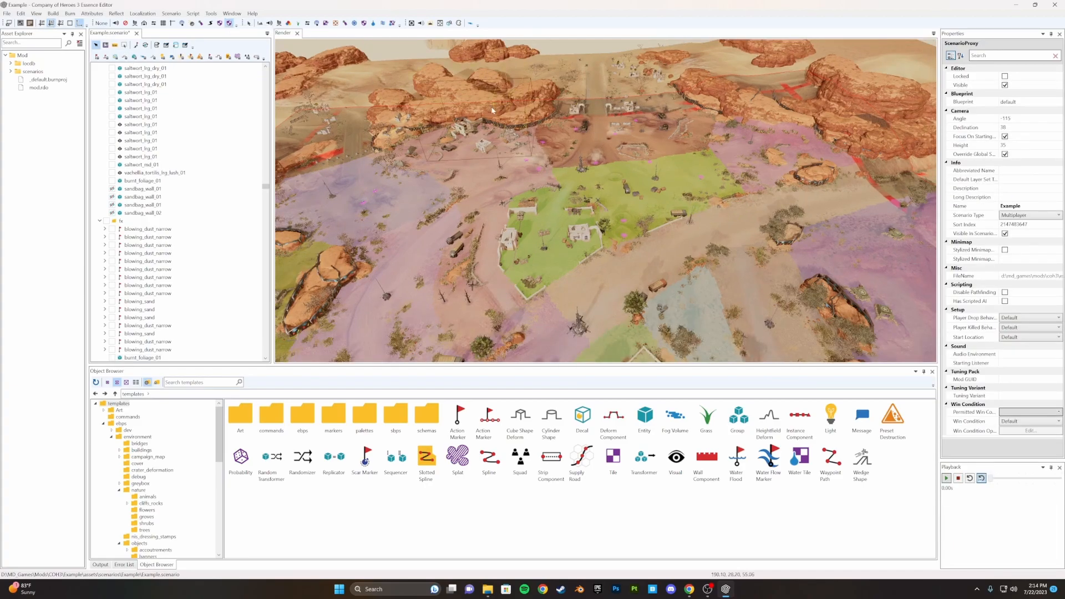
scroll(480, 105, up, 3)
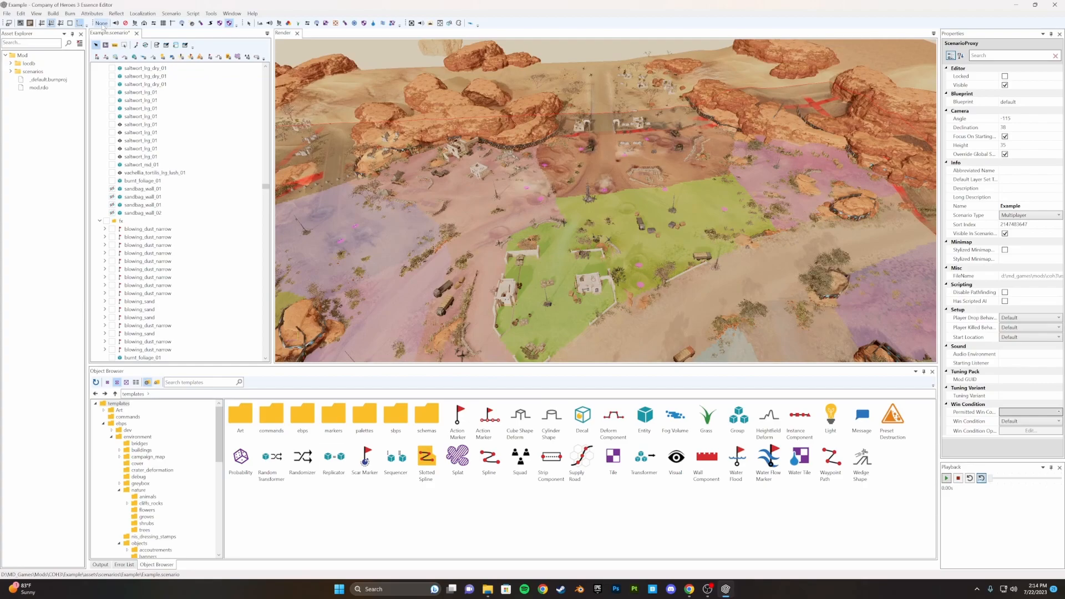
click(99, 24)
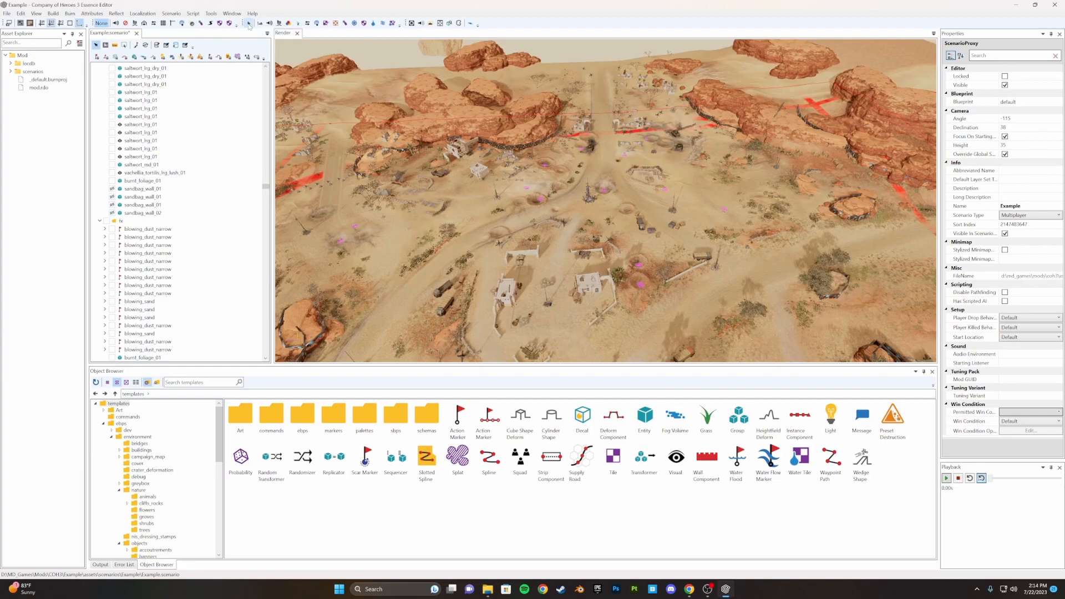
Select the na_2x2x1_02 building in the walled village
middle_drag(406, 104, 389, 87)
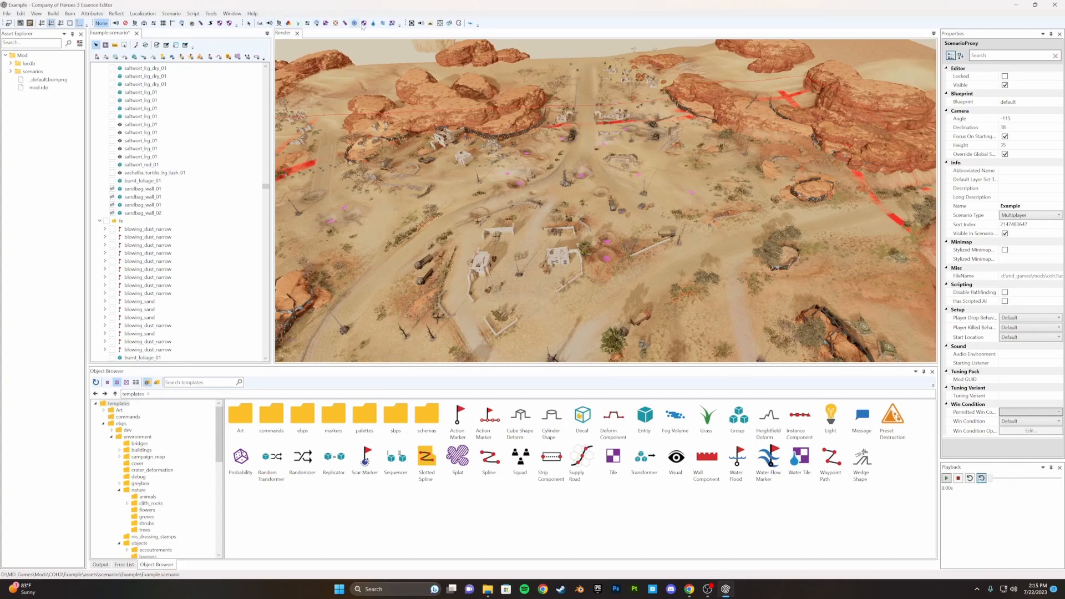
scroll(548, 205, up, 10)
scroll(548, 206, up, 3)
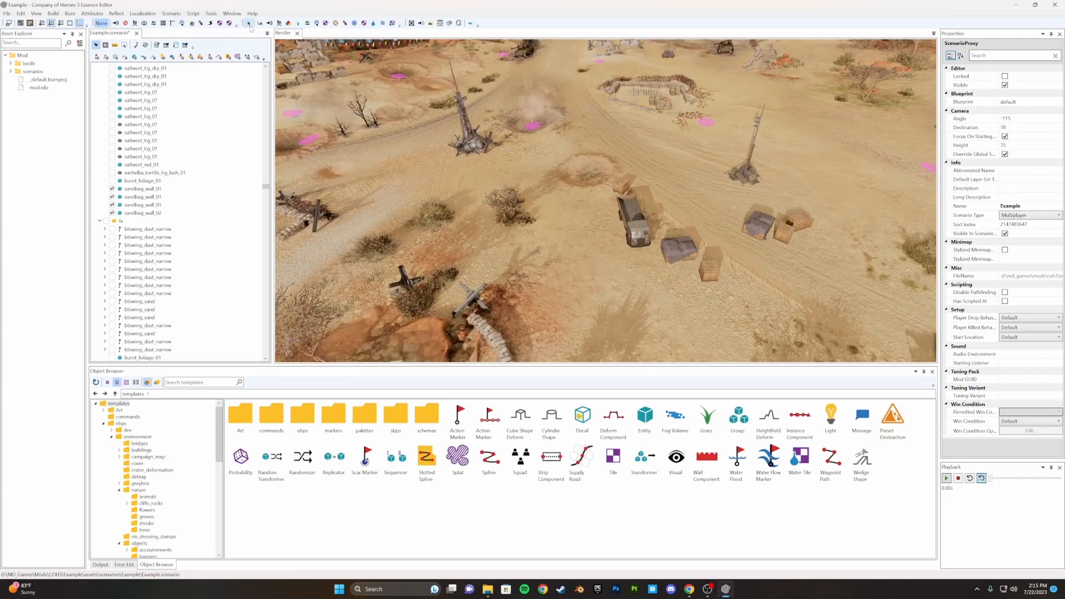
middle_drag(563, 195, 623, 114)
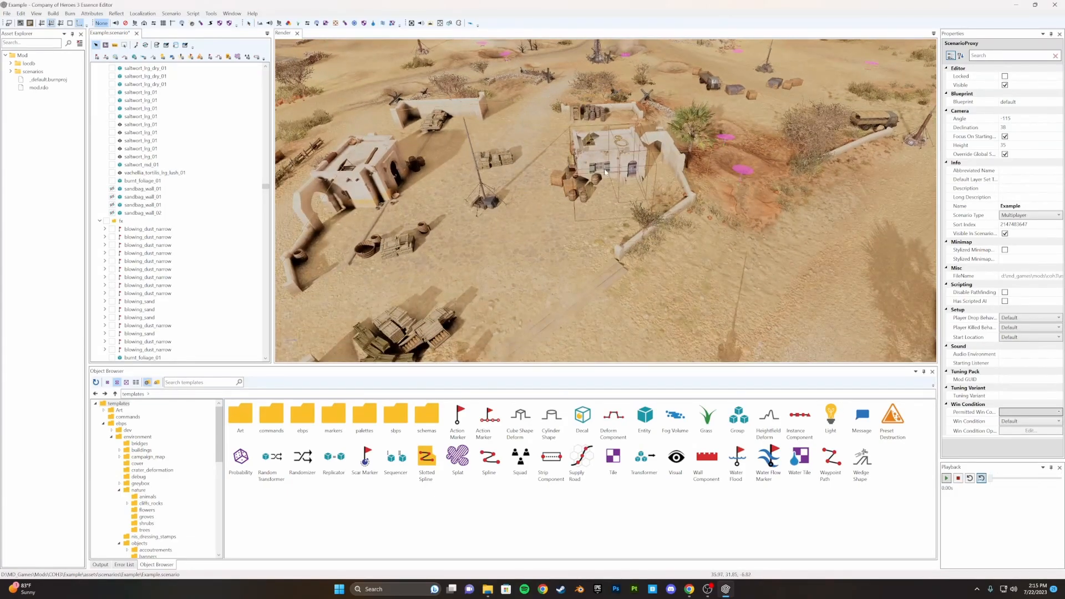
click(656, 223)
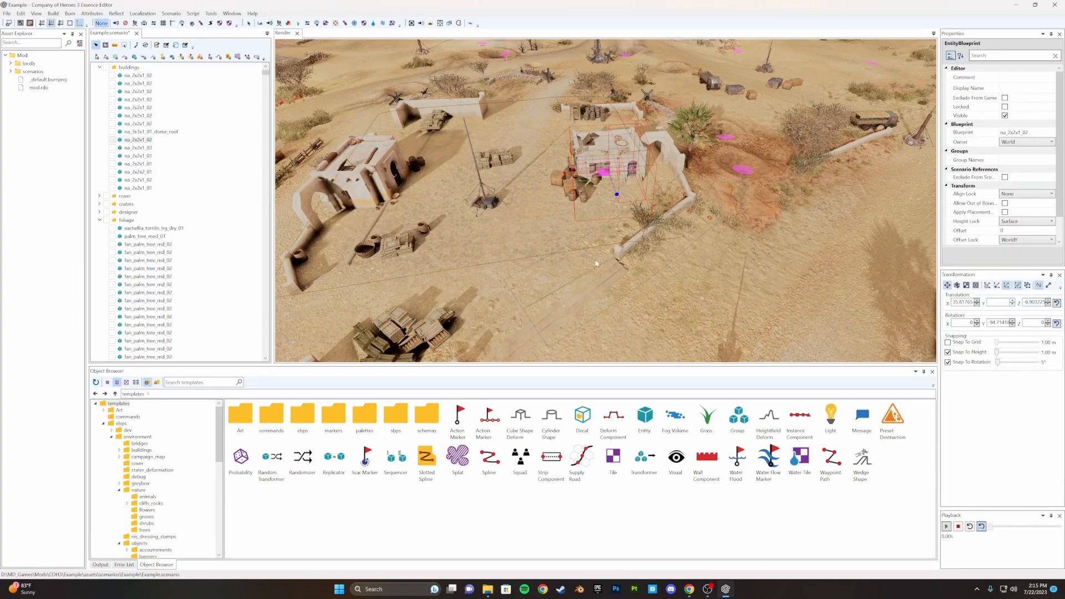
middle_drag(498, 289, 602, 346)
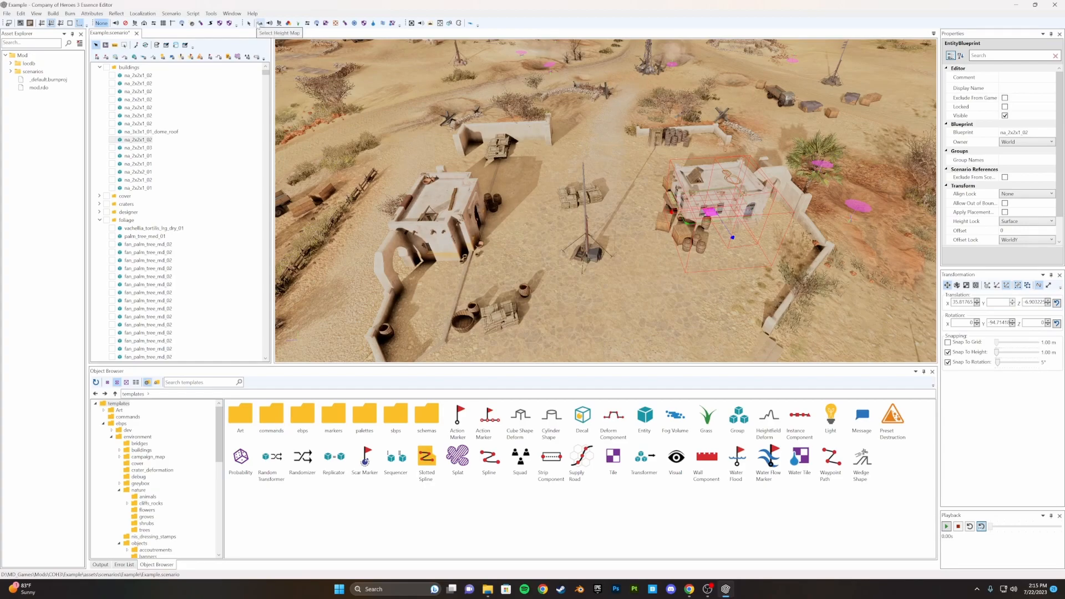
Select the Height Map and sculpt the open desert ground with the size 9 circular Additive and Smoothen brushes
click(259, 23)
mouse_move(594, 214)
middle_down()
mouse_move(588, 197)
mouse_move(637, 186)
mouse_move(642, 199)
mouse_move(542, 199)
middle_up()
click(522, 208)
mouse_move(521, 208)
mouse_down()
mouse_move(562, 195)
mouse_move(574, 166)
mouse_move(546, 194)
mouse_move(567, 200)
mouse_up()
mouse_move(566, 200)
right_down()
mouse_move(573, 162)
mouse_move(521, 190)
mouse_move(516, 233)
mouse_move(645, 191)
right_up()
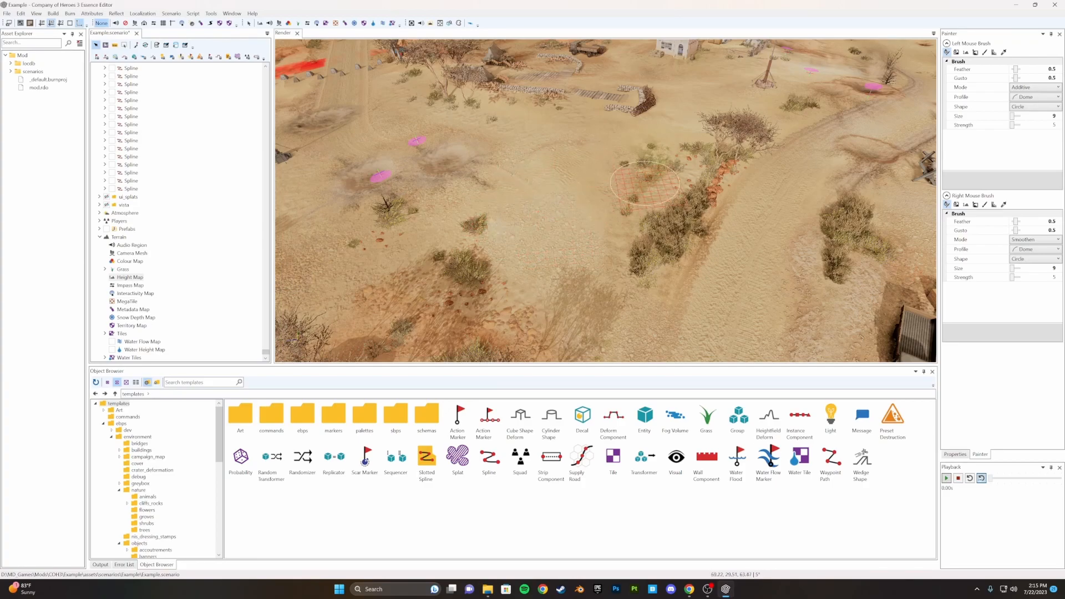
middle_drag(571, 143, 563, 168)
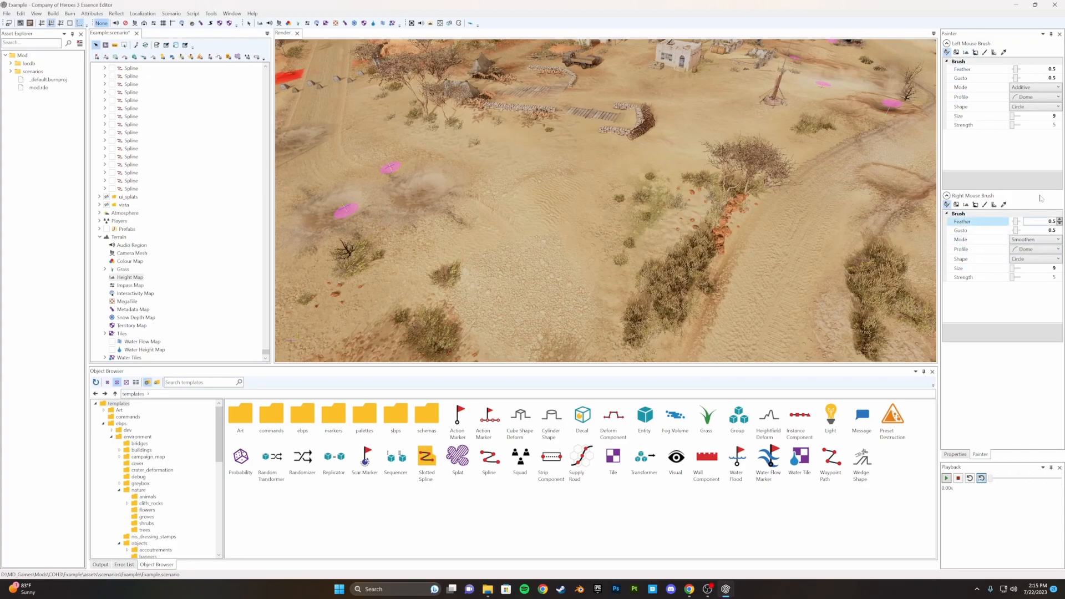
middle_drag(481, 136, 472, 101)
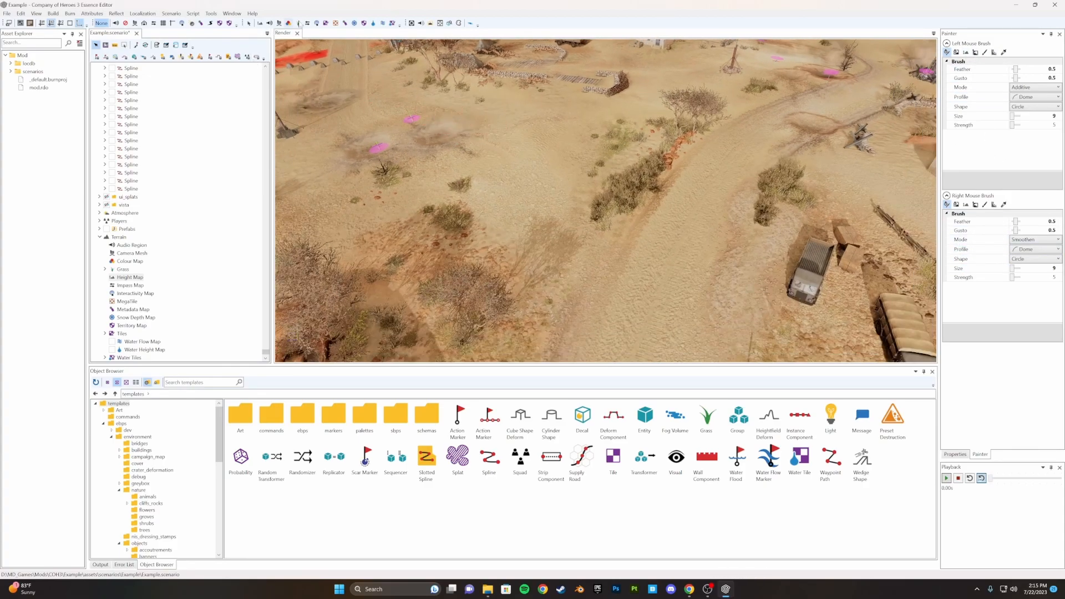
Select the Audio Region map to load its paint and erase brushes over the terrain
click(269, 28)
scroll(555, 144, down, 10)
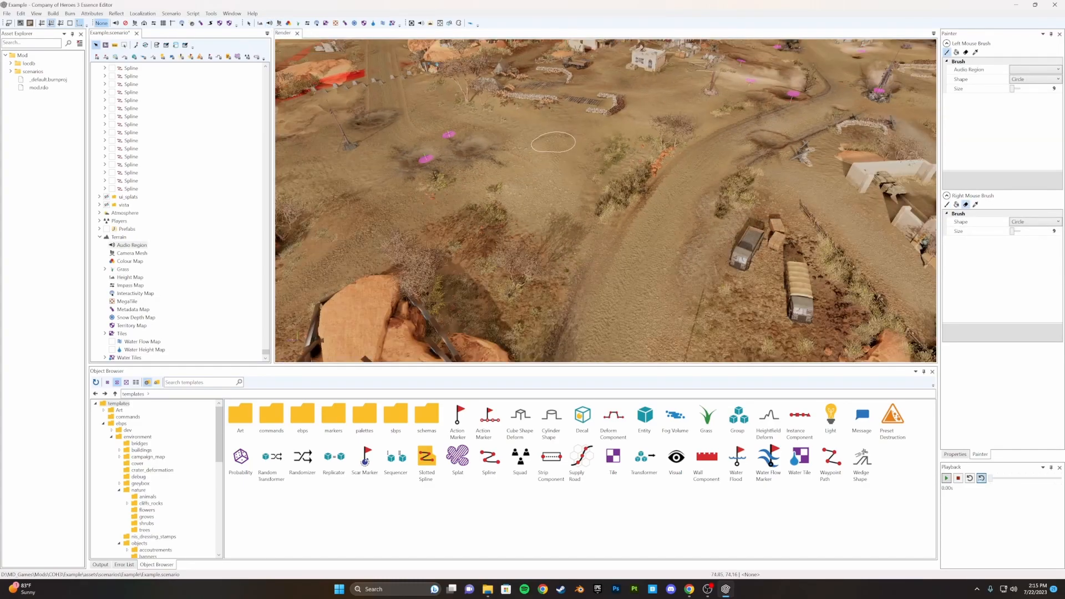
Select the Camera Mesh and examine its grid over the desert terrain around the trucks and rock outcrops
scroll(553, 141, up, 8)
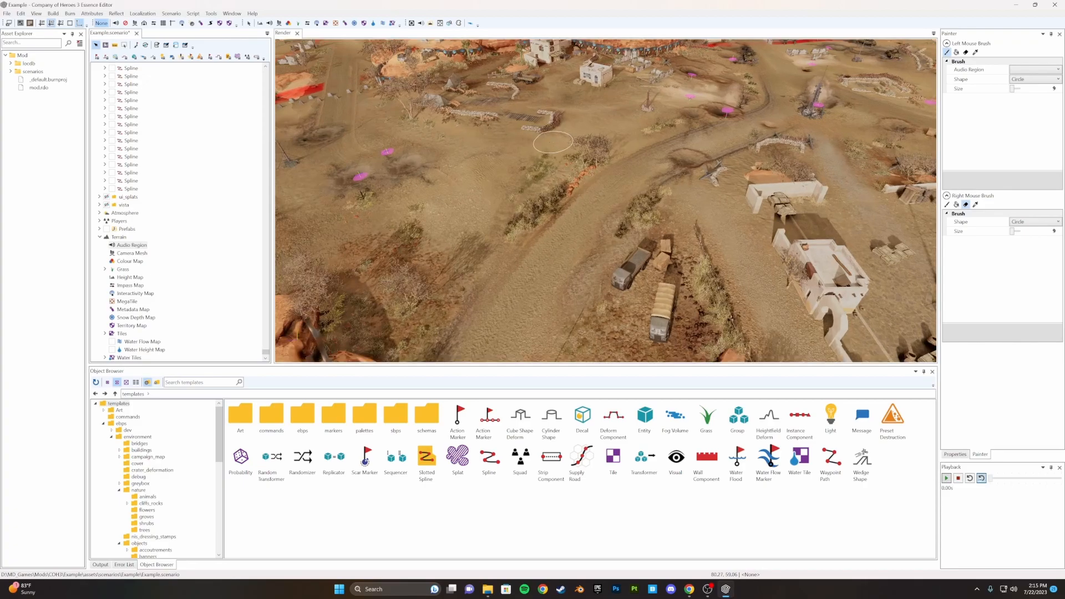
scroll(553, 142, up, 8)
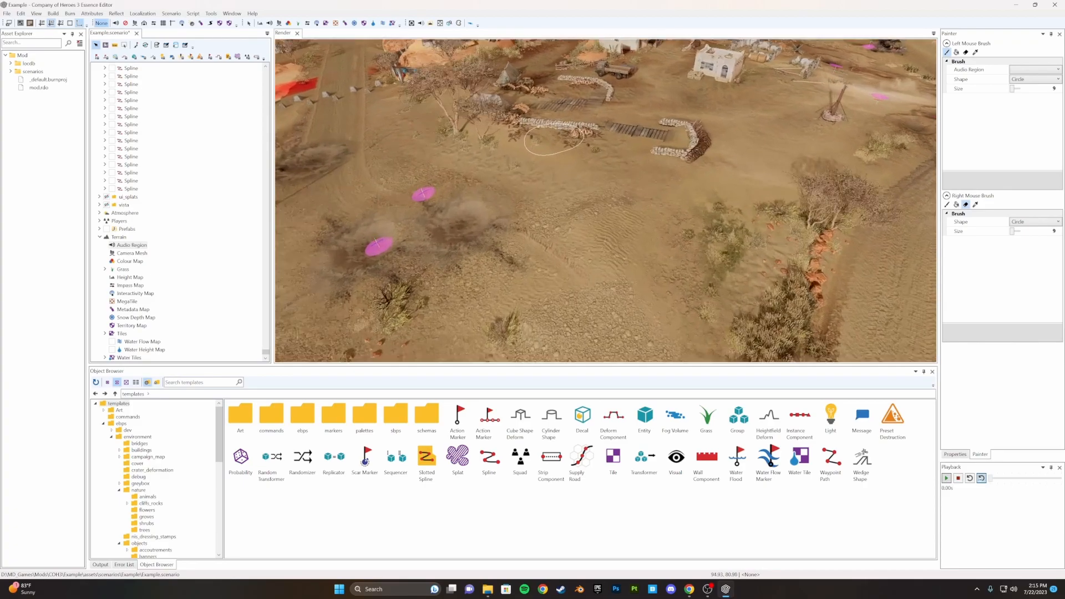
scroll(553, 141, up, 2)
scroll(554, 140, down, 2)
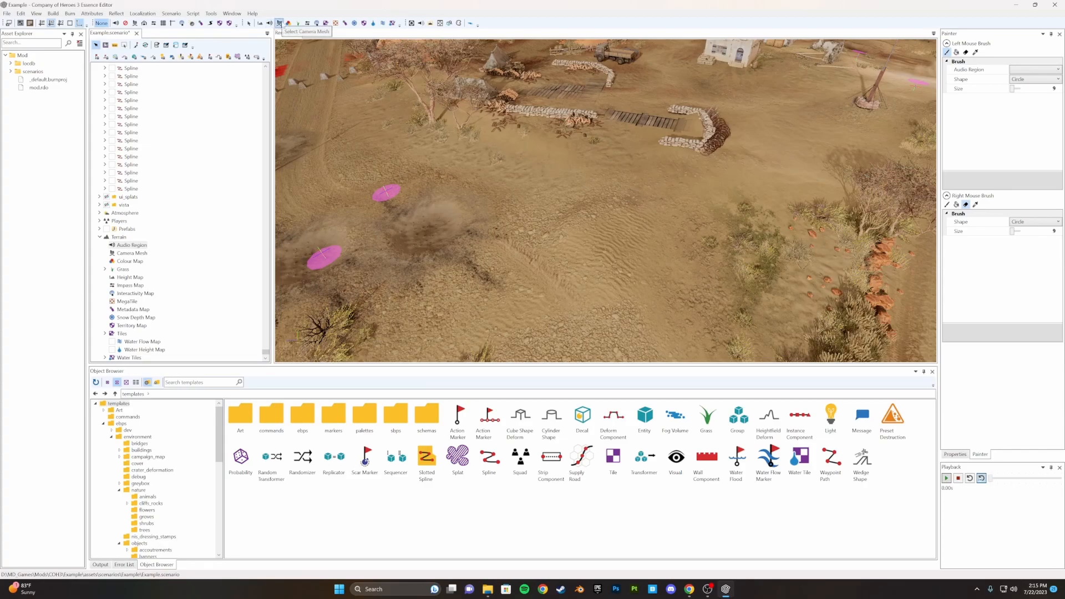
click(280, 23)
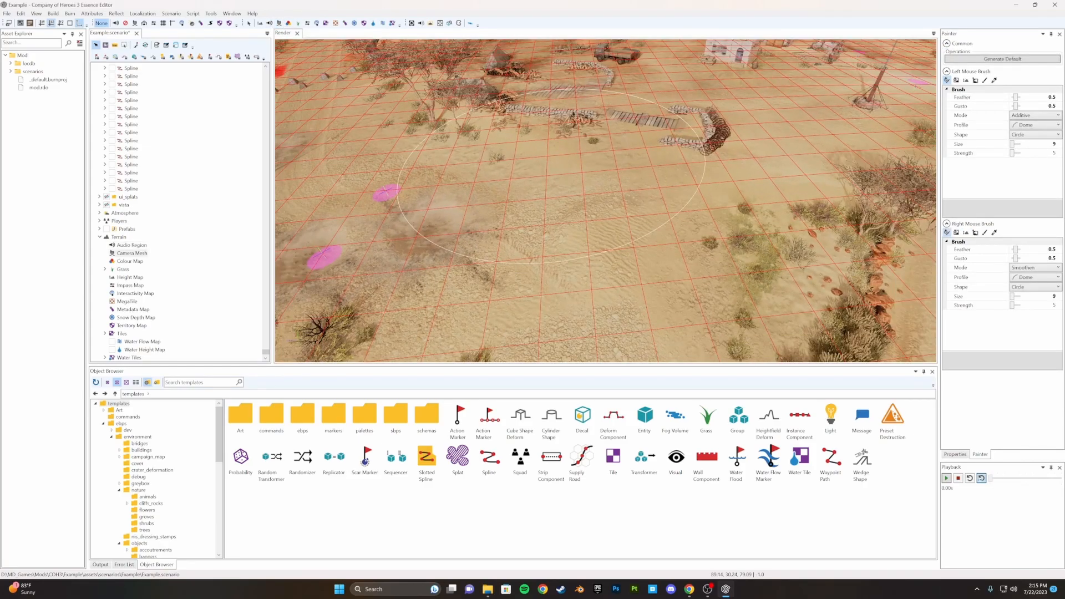
middle_drag(551, 164, 599, 216)
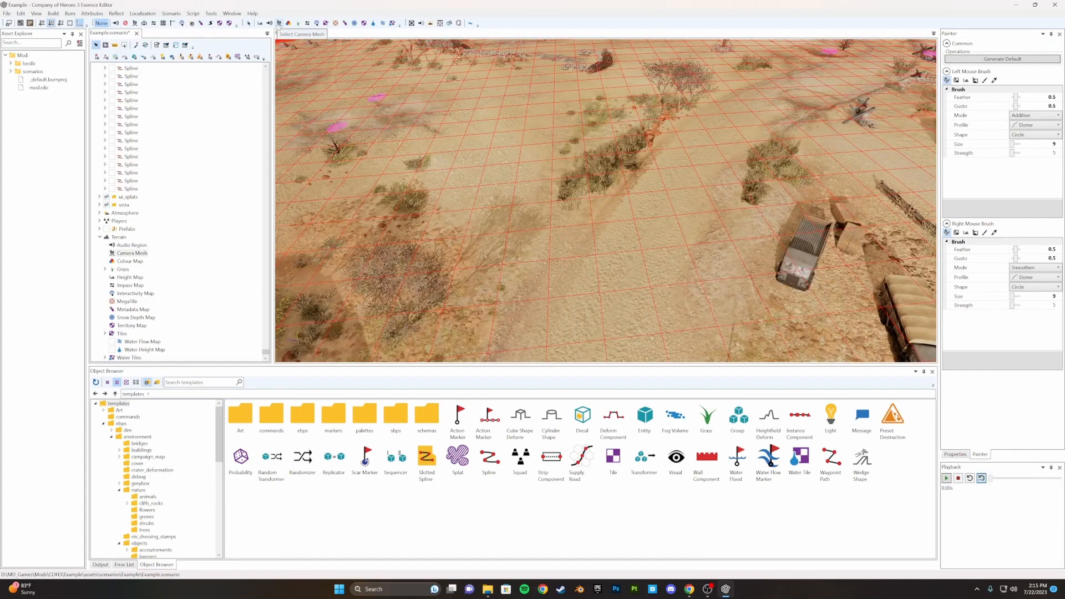
scroll(599, 222, down, 3)
scroll(598, 201, down, 2)
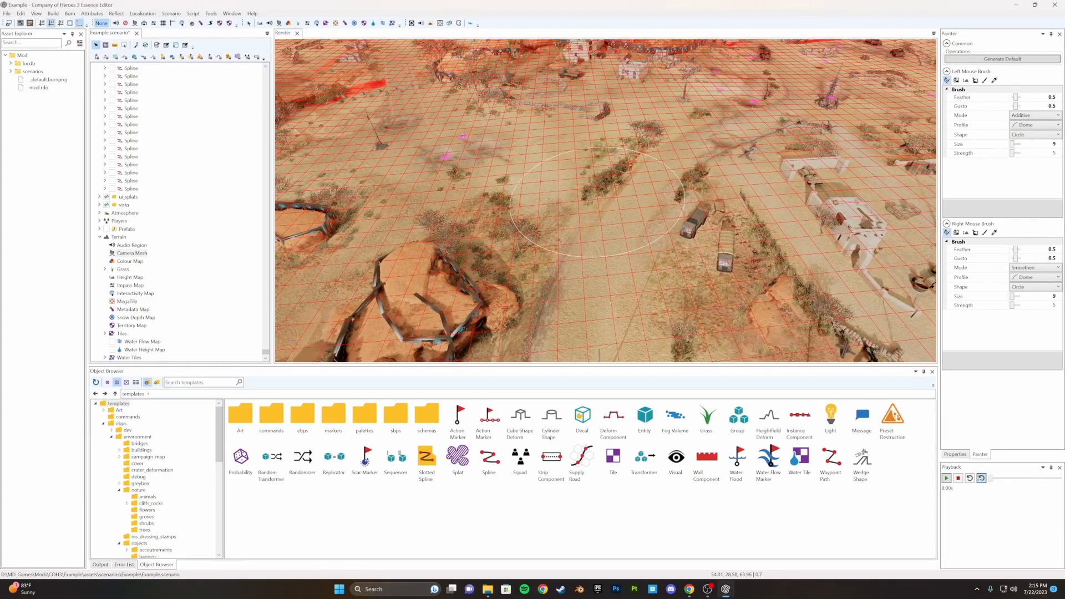
Select the Colour Map to load its colour paint brushes over the open desert ground
scroll(598, 201, up, 4)
middle_drag(593, 250, 566, 202)
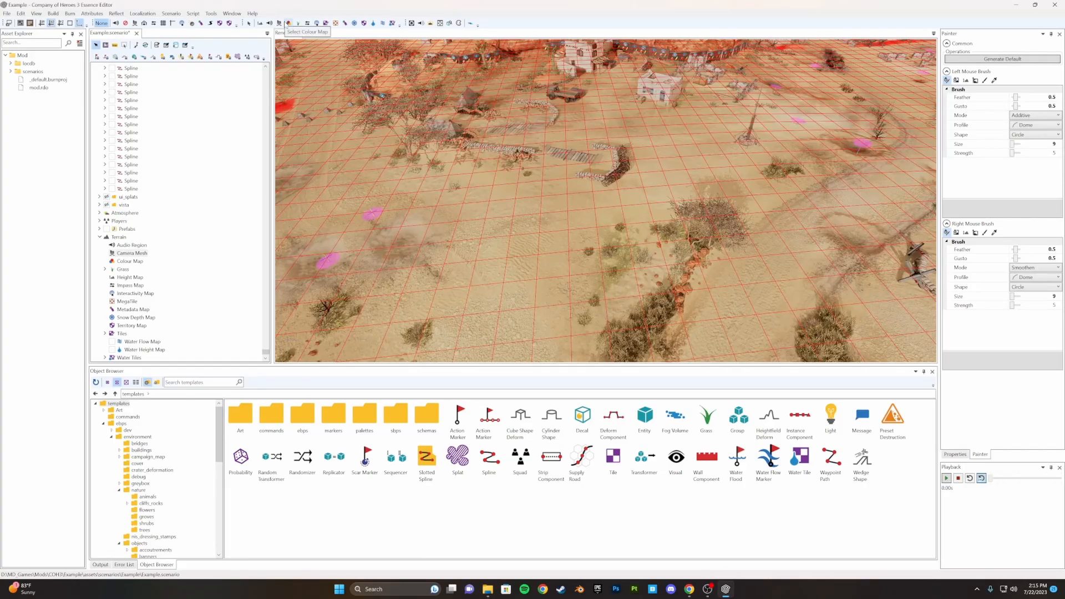
click(288, 24)
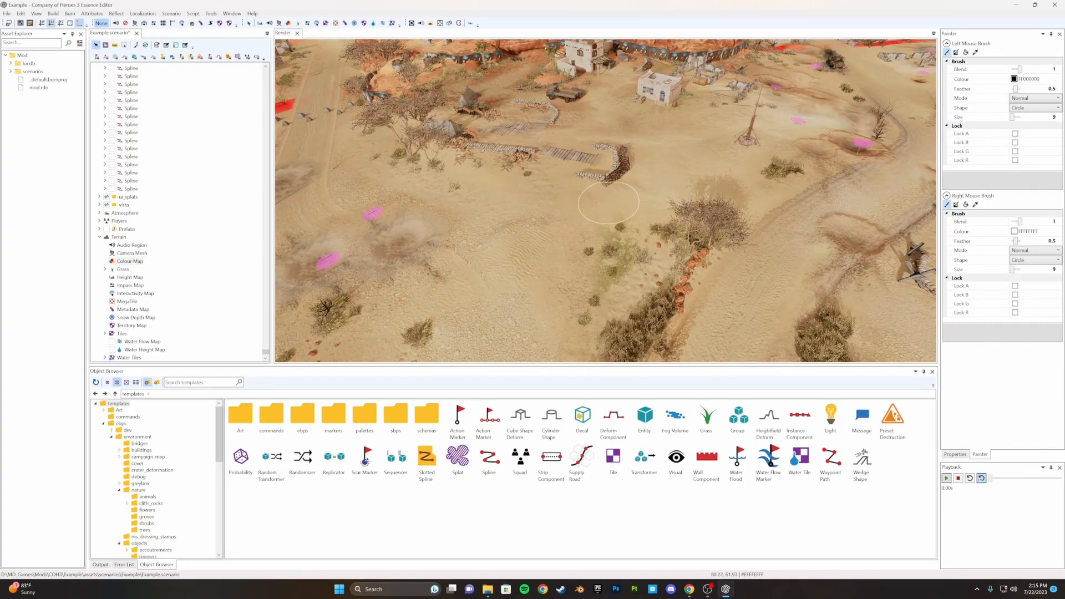
Paint a black test stroke on the Colour Map over the open sand, and undo it
mouse_move(562, 213)
mouse_down()
mouse_move(510, 236)
mouse_move(559, 240)
mouse_up()
key(ctrl+z)
key(ctrl+z)
key(ctrl+z)
key(ctrl+z)
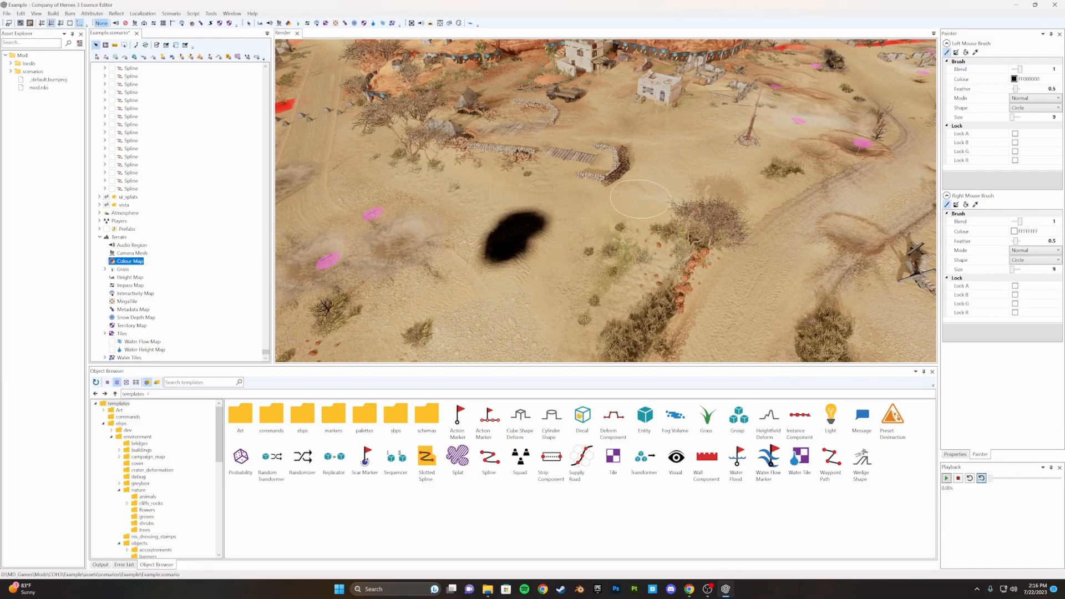
Set the left brush colour to red and paint test patches on the Colour Map beside the shrubs
click(1034, 79)
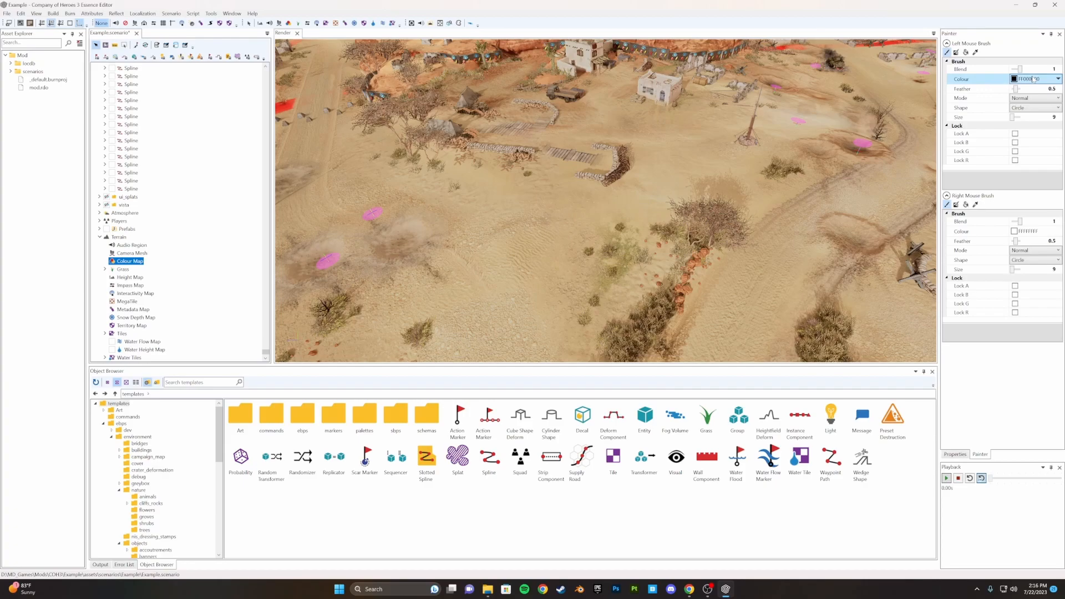
click(1025, 80)
click(967, 126)
mouse_move(616, 244)
mouse_down()
mouse_move(555, 238)
mouse_move(477, 266)
mouse_move(645, 269)
mouse_move(540, 256)
mouse_move(571, 311)
mouse_move(513, 267)
mouse_move(494, 278)
mouse_move(388, 230)
mouse_move(388, 250)
mouse_move(471, 280)
mouse_up()
Undo the red strokes painted on the Colour Map
key(ctrl+z)
key(ctrl+z)
key(ctrl+z)
key(ctrl+z)
key(ctrl+z)
key(ctrl+z)
key(ctrl+z)
key(ctrl+z)
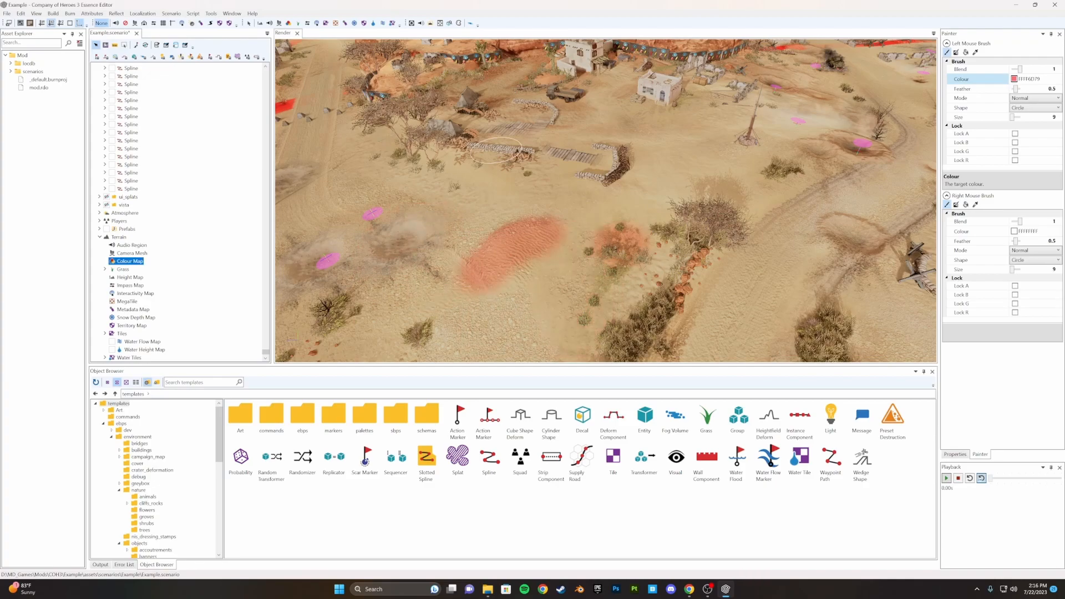
key(ctrl+z)
key(ctrl+z)
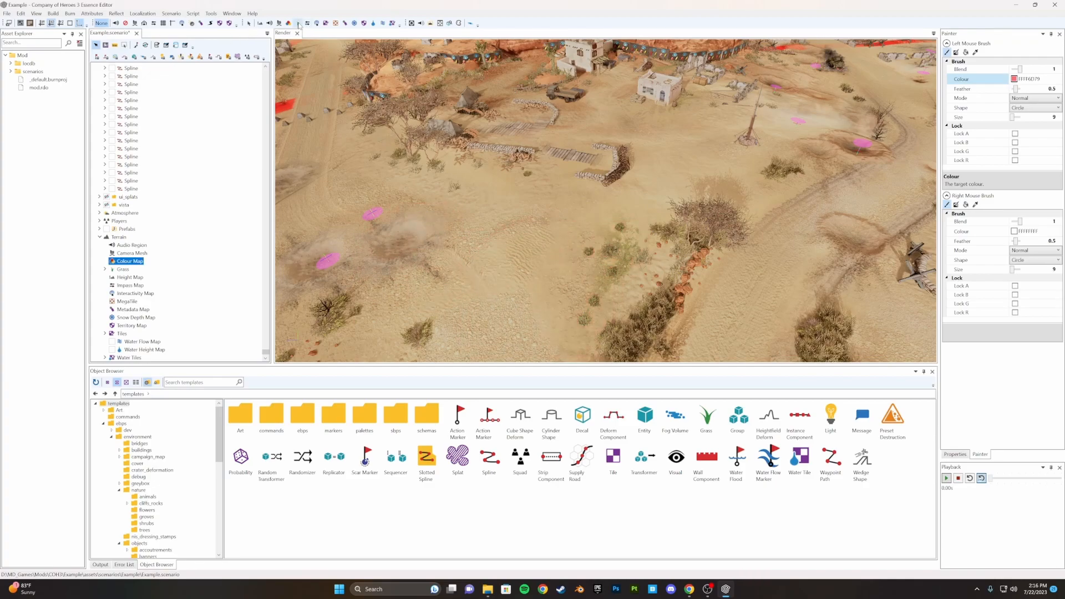
Paint a patch of flower_heather_blue grass on the open sand beside the shrubs
click(299, 24)
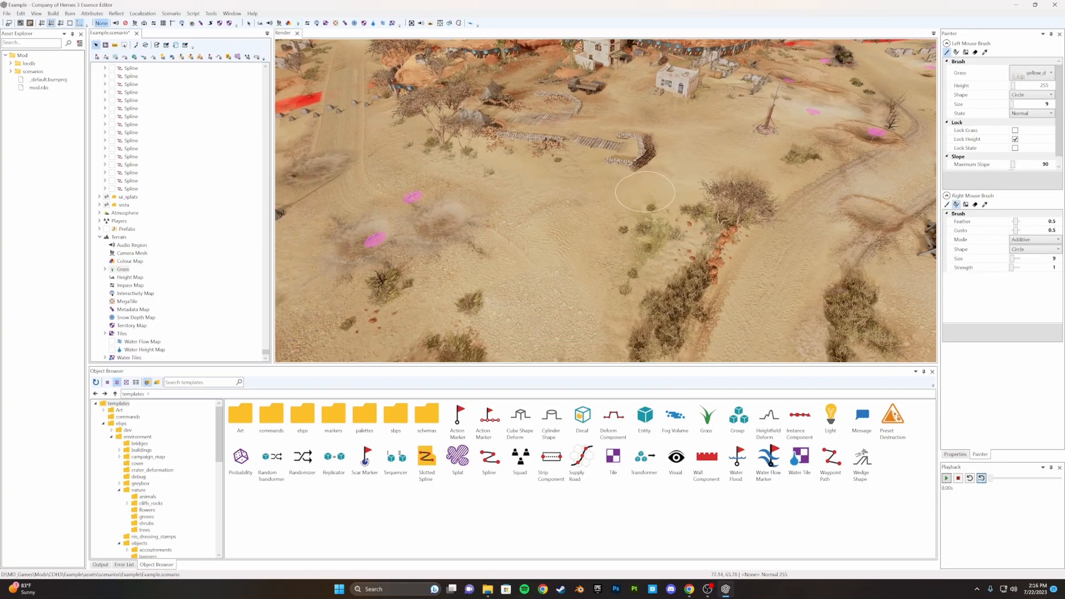
scroll(645, 192, up, 5)
scroll(595, 210, down, 2)
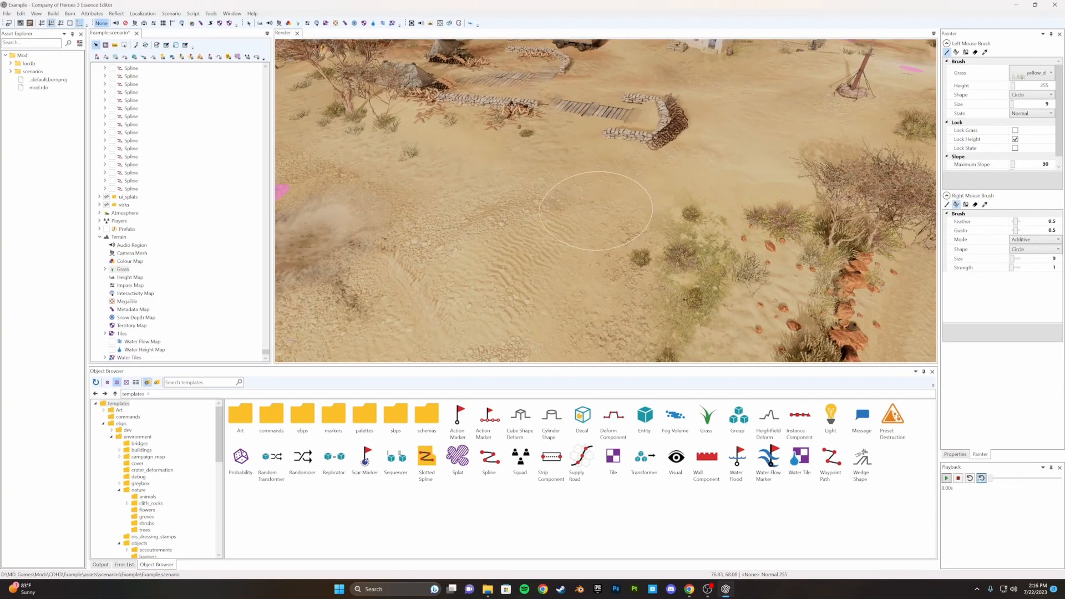
scroll(596, 211, down, 1)
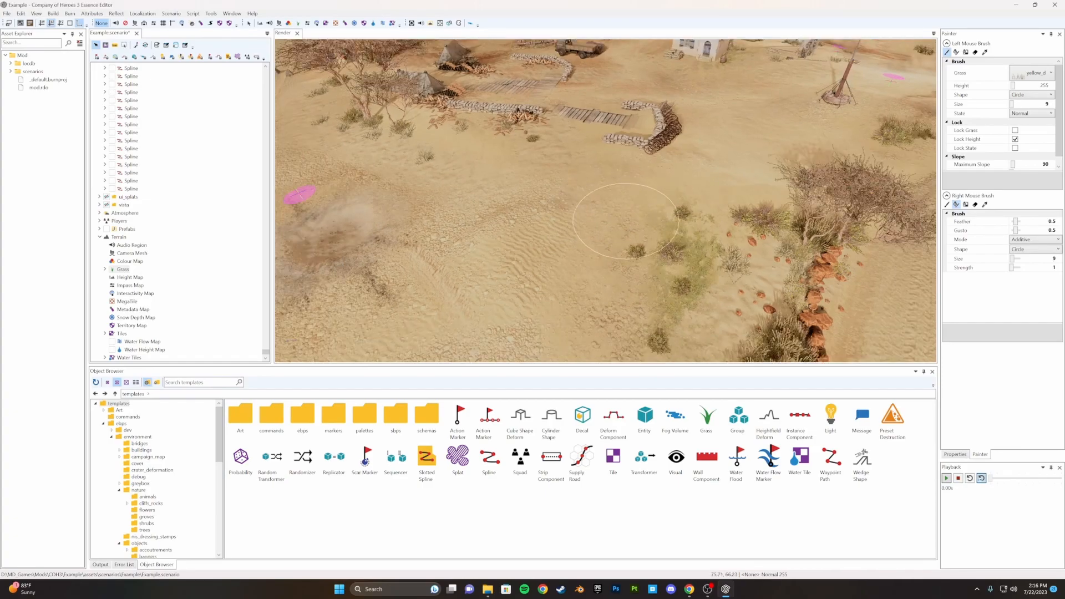
click(1037, 76)
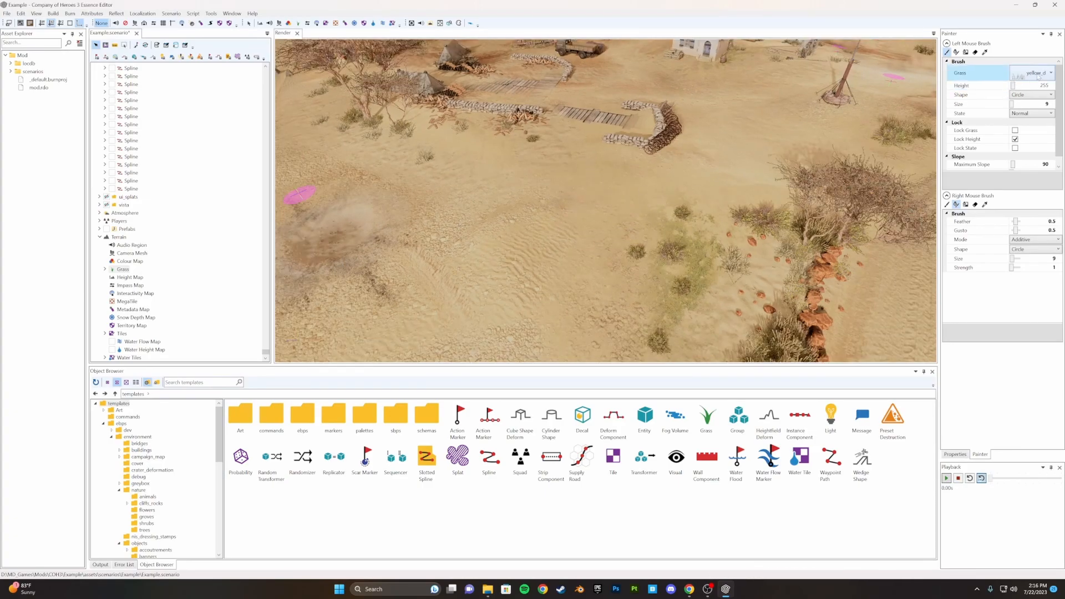
click(1037, 76)
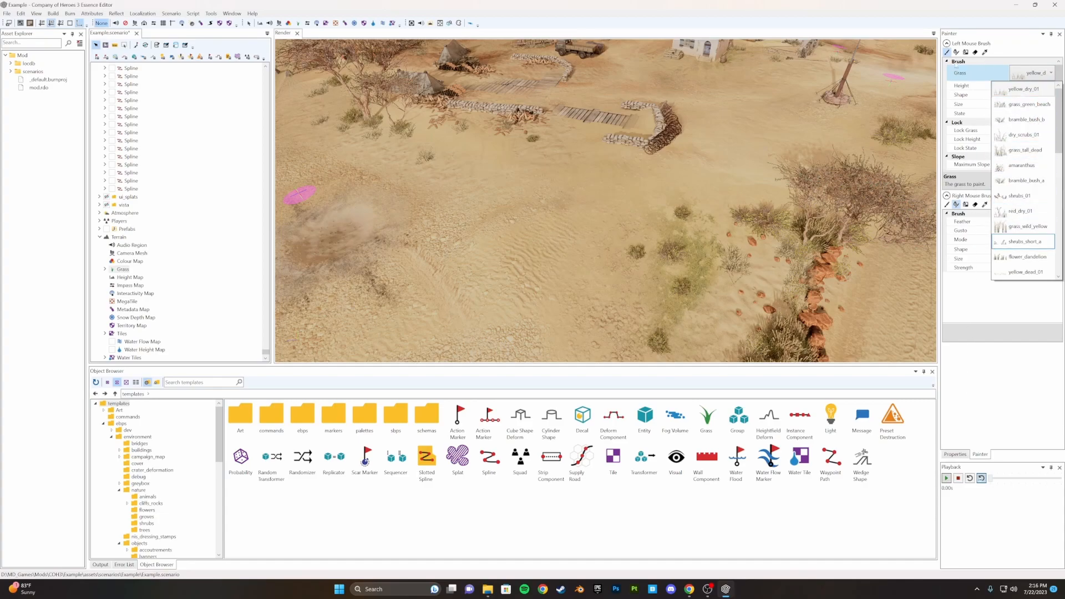
scroll(1026, 139, down, 5)
scroll(1027, 142, down, 2)
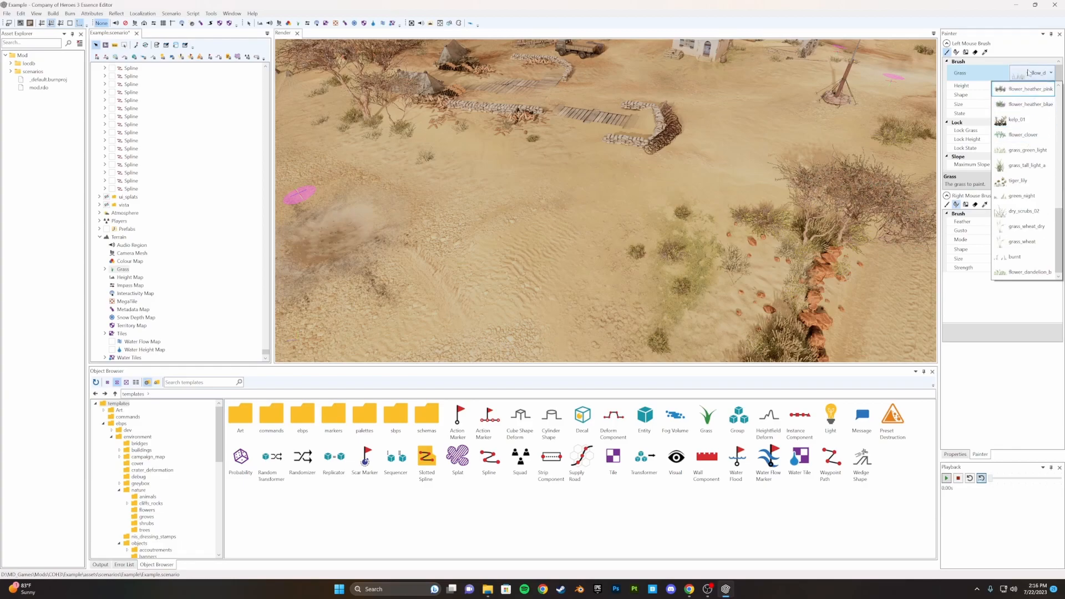
click(1026, 104)
click(571, 239)
mouse_move(571, 240)
mouse_down()
mouse_move(499, 222)
mouse_move(488, 250)
mouse_move(576, 294)
mouse_move(654, 241)
mouse_up()
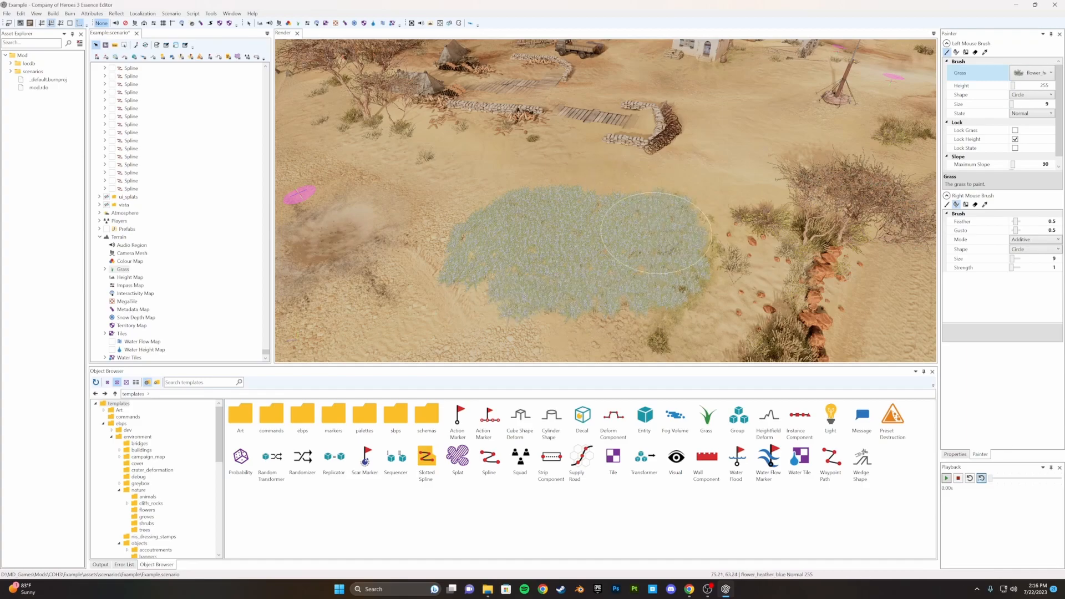
Undo the painted heather grass patch
key(ctrl+z)
key(ctrl+z)
key(ctrl+z)
key(ctrl+z)
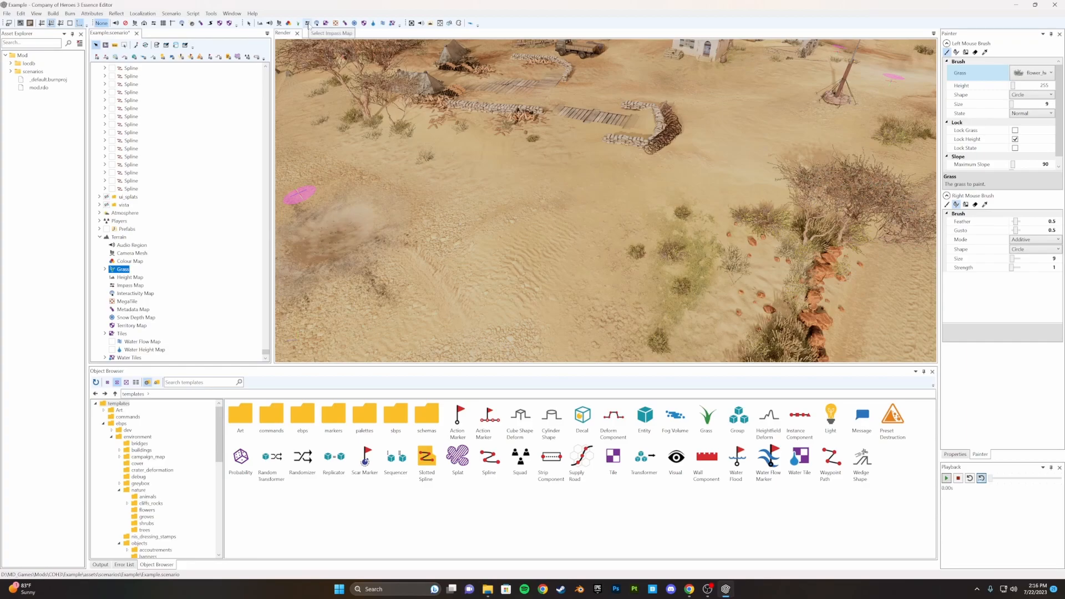
Display the Impass Map overlay and examine it around the walls, sandbags and vehicles
click(308, 25)
scroll(514, 126, down, 5)
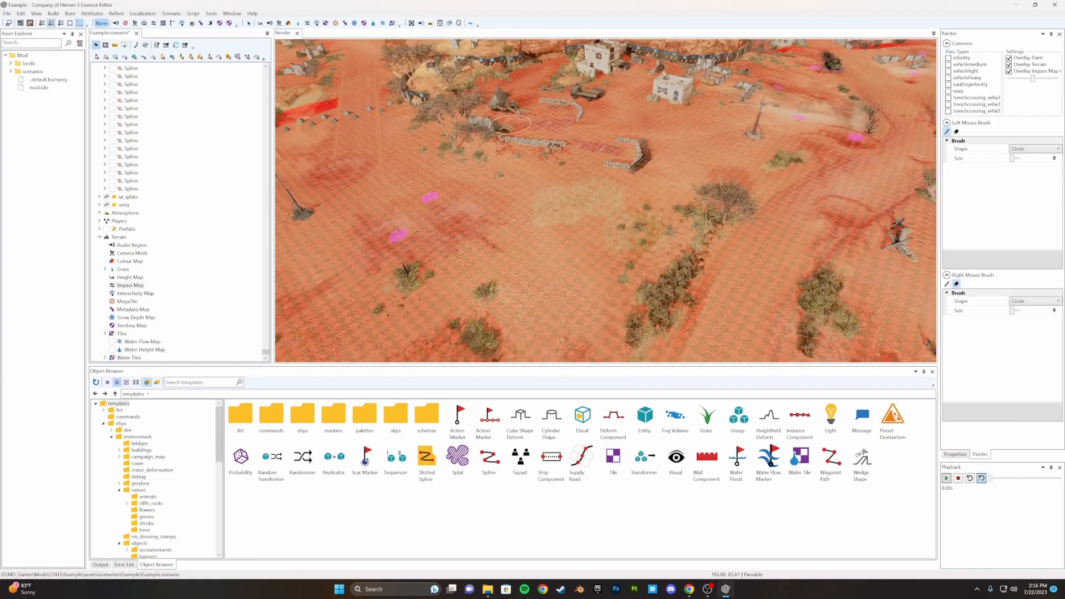
middle_drag(514, 127, 355, 177)
scroll(502, 127, up, 3)
mouse_move(663, 111)
middle_down()
mouse_move(646, 84)
mouse_move(626, 81)
middle_up()
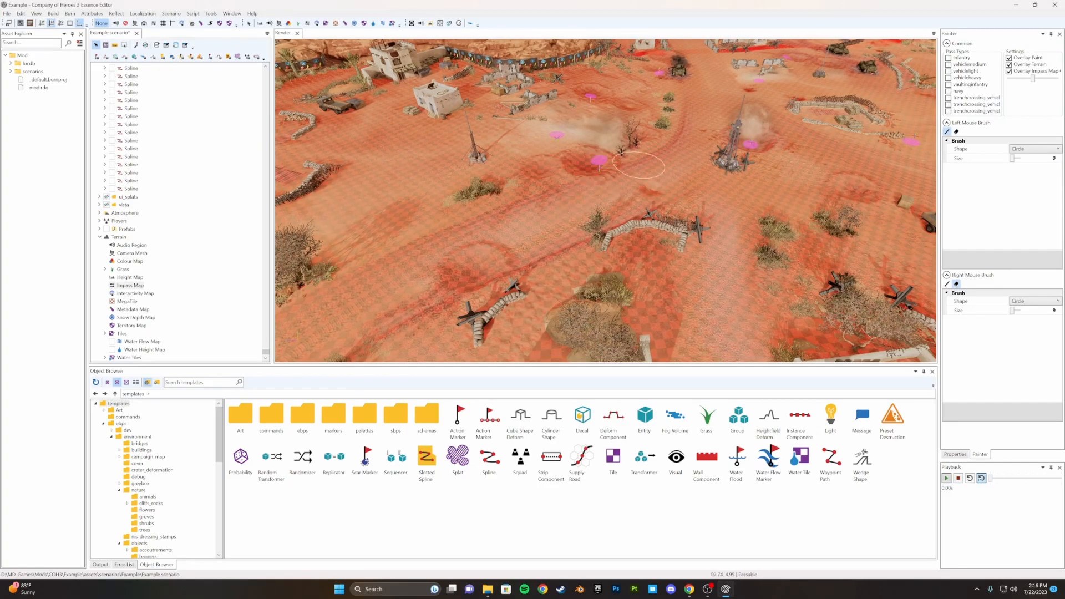
middle_drag(627, 170, 580, 145)
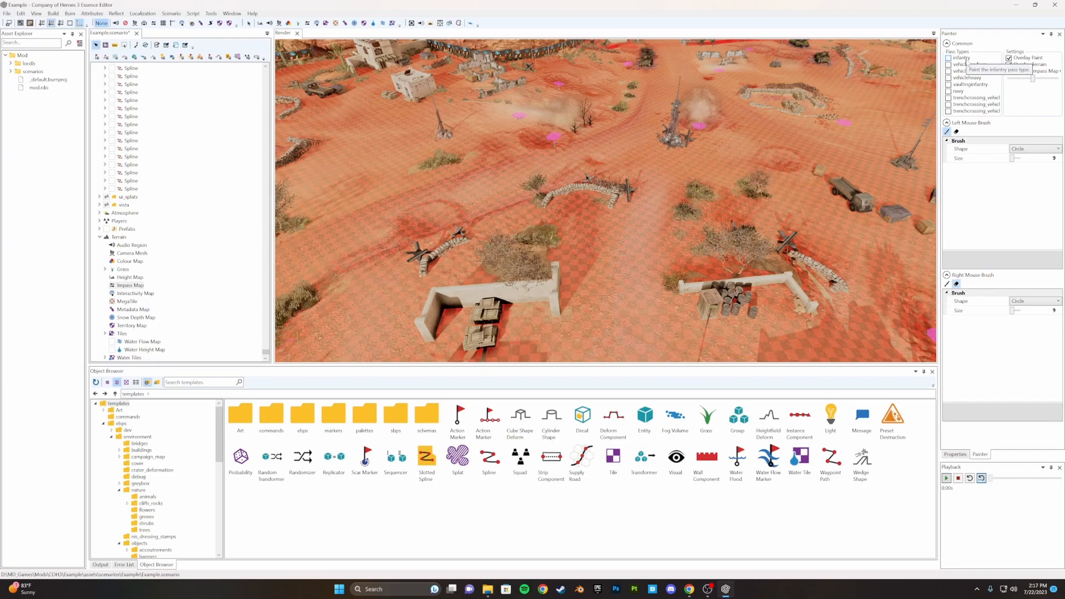
Enable the infantry pass type for the Impass Map and examine the blocked areas around objects
click(949, 58)
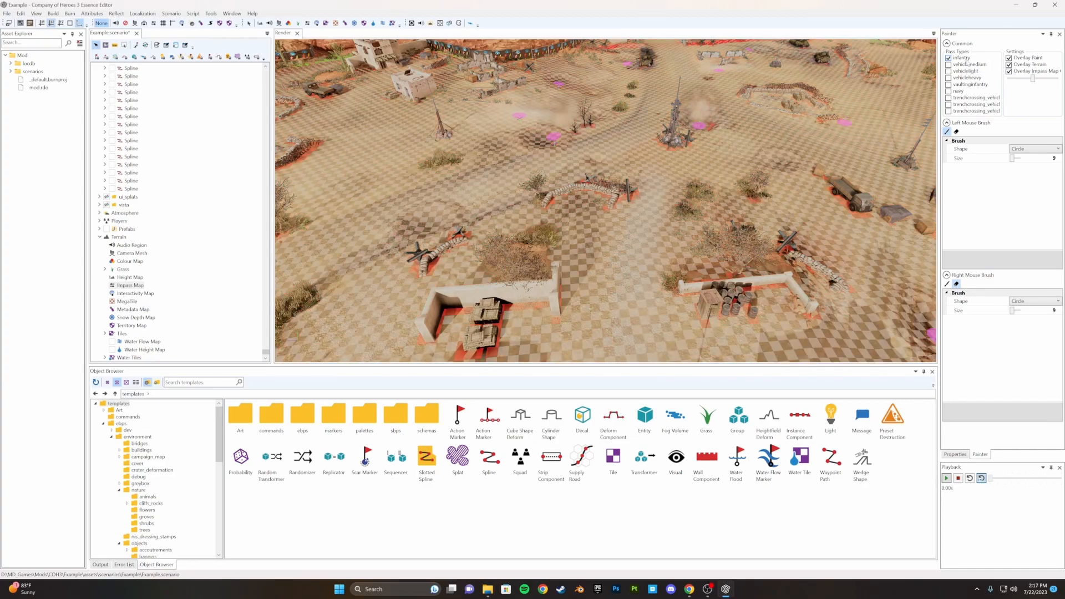
middle_drag(793, 132, 711, 93)
middle_drag(732, 164, 646, 130)
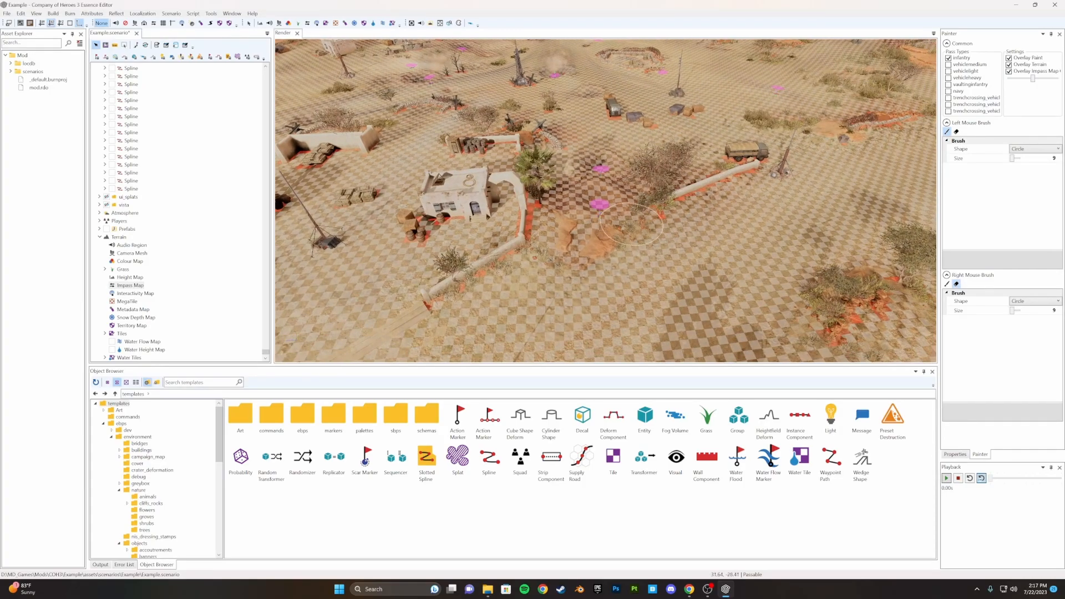
middle_drag(408, 234, 327, 160)
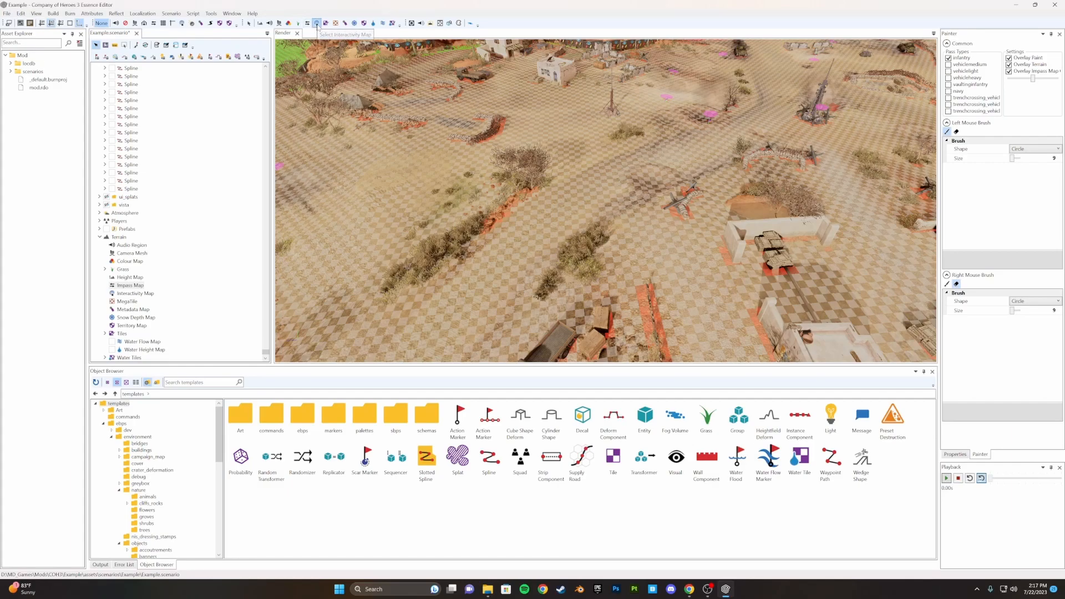
Select the Interactivity Map and examine the playable area and its boundary along the rocky cliffs
click(317, 23)
middle_drag(585, 157, 563, 149)
scroll(563, 149, down, 10)
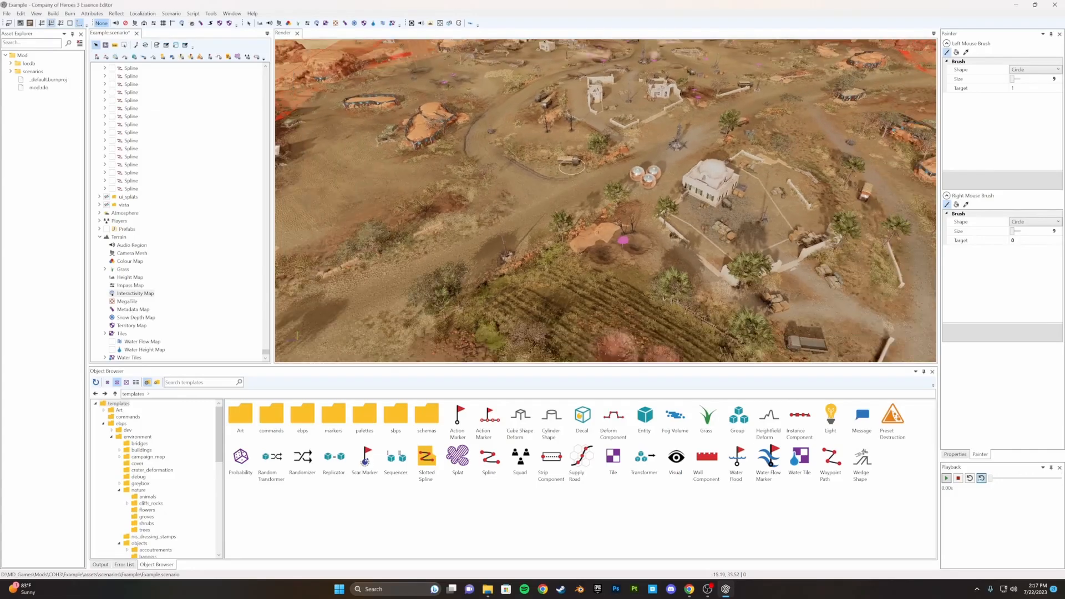
scroll(589, 219, down, 4)
middle_drag(589, 218, 587, 211)
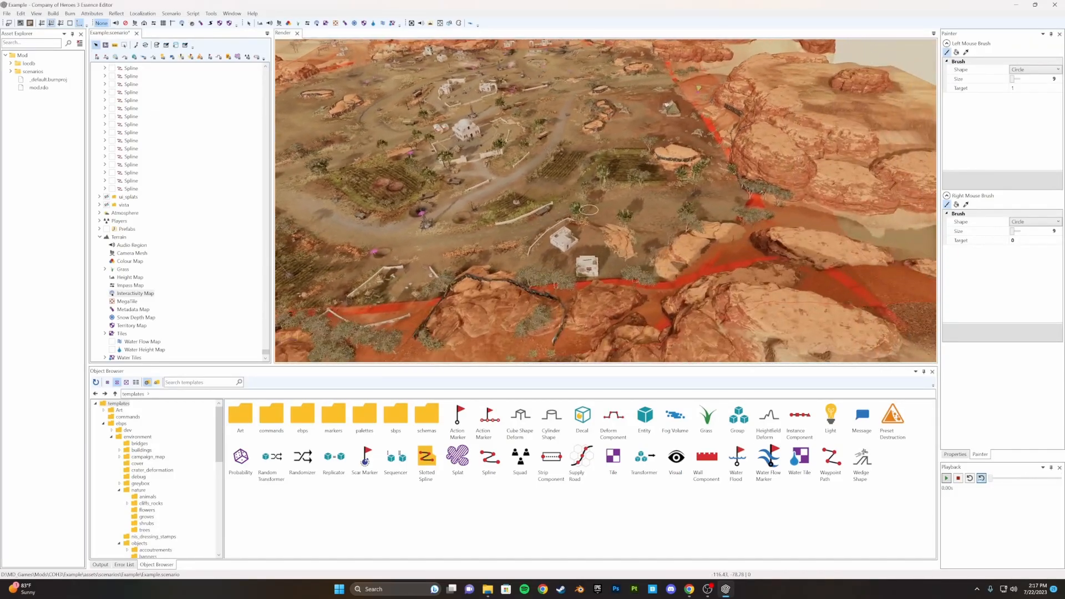
middle_drag(651, 271, 649, 273)
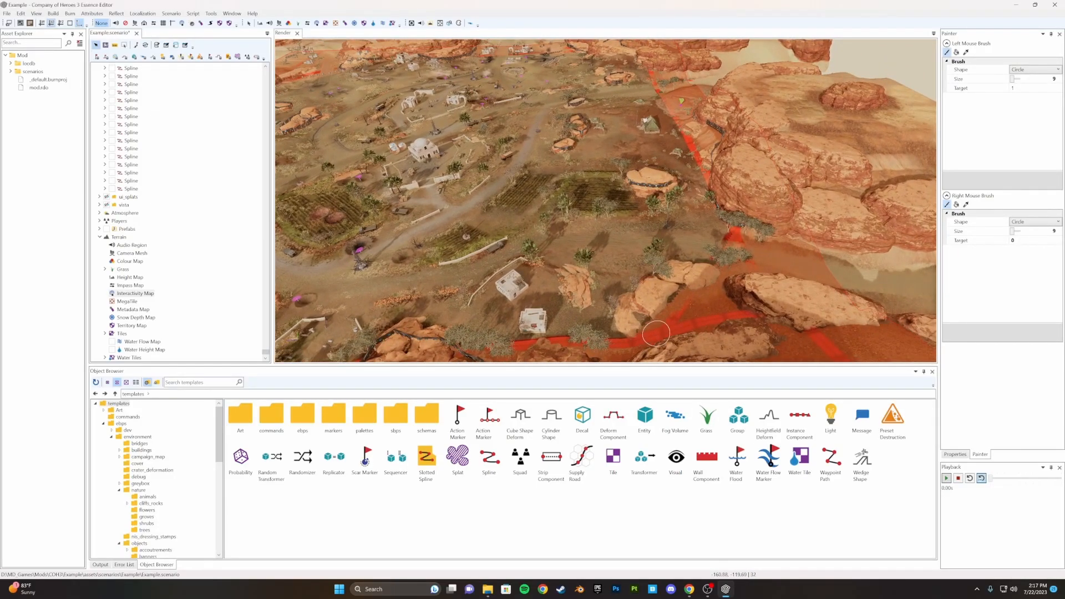
scroll(729, 240, up, 6)
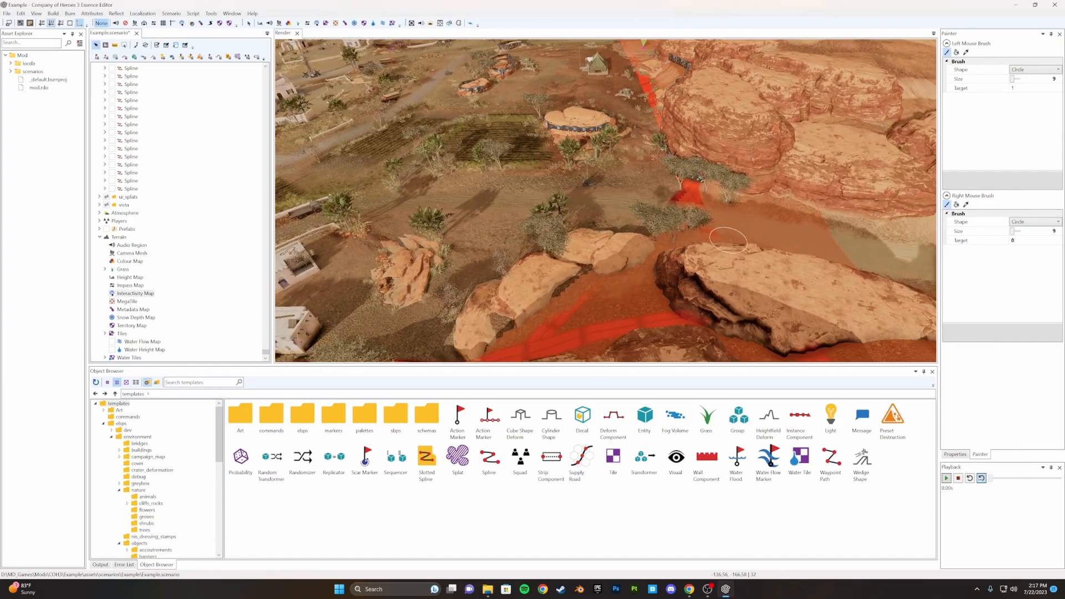
scroll(673, 238, down, 4)
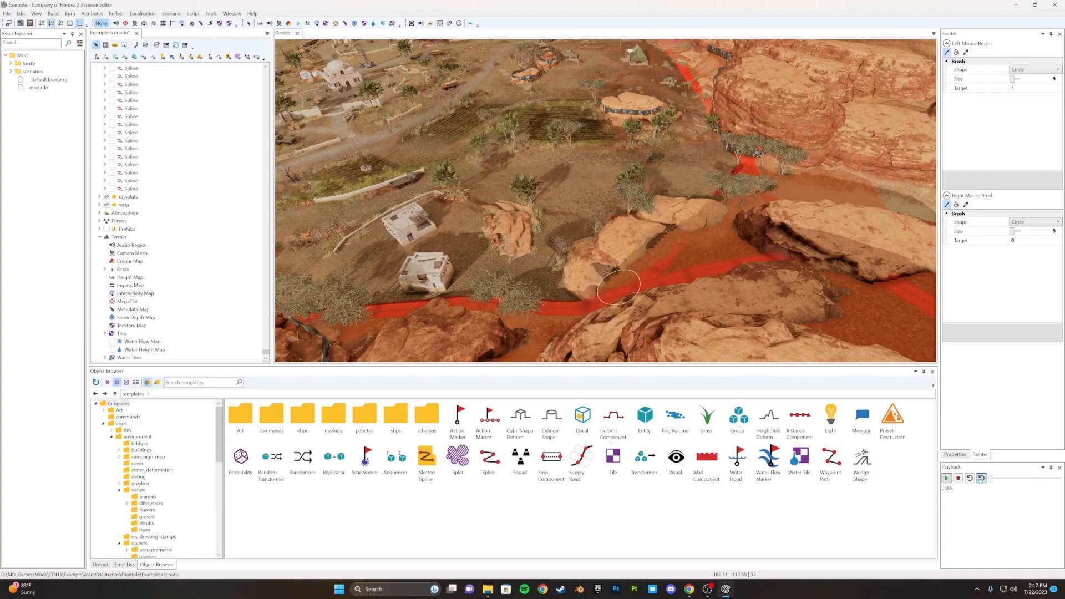
drag(602, 291, 664, 241)
middle_drag(723, 190, 377, 123)
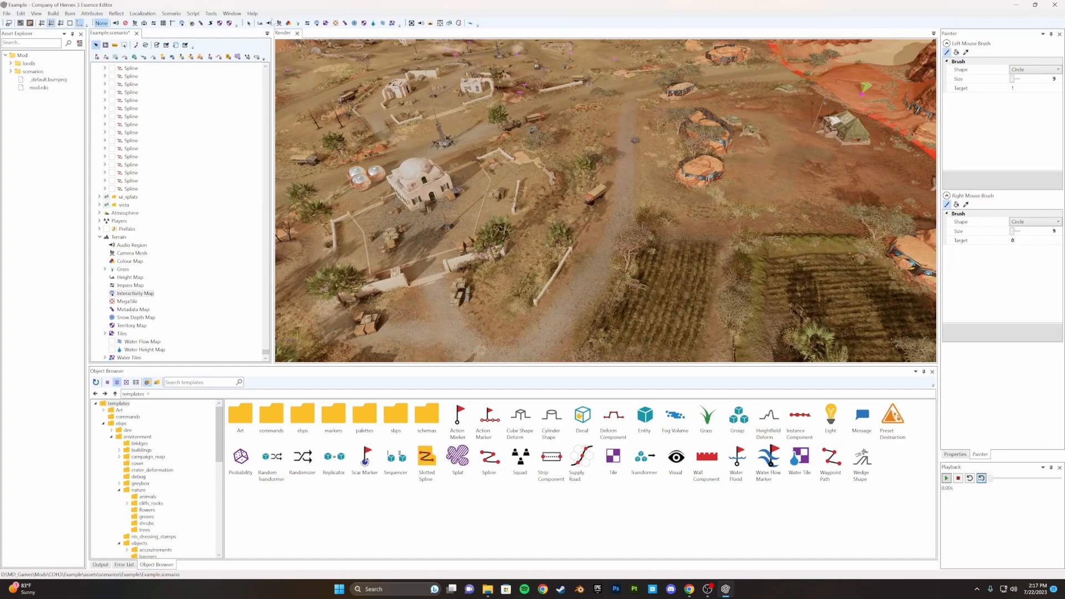
Paint the sand\dirt_light_tan_01_hard_sand_01 tile over the rippled sand near the tents and sandbagged mounds
click(326, 23)
mouse_move(614, 149)
middle_down()
mouse_move(765, 166)
mouse_move(685, 186)
mouse_move(638, 168)
middle_up()
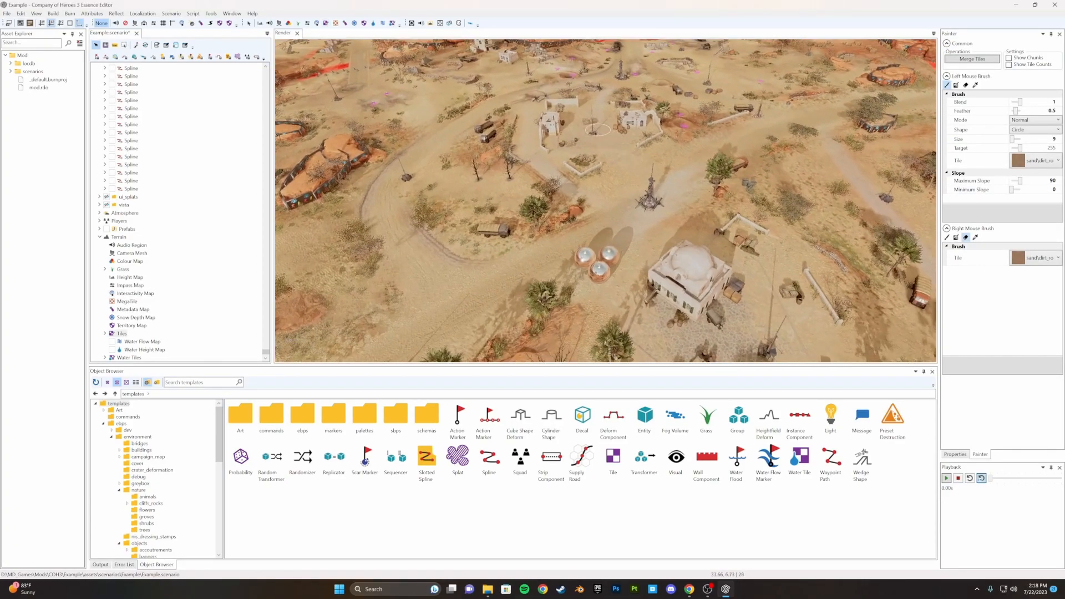
middle_drag(572, 141, 693, 112)
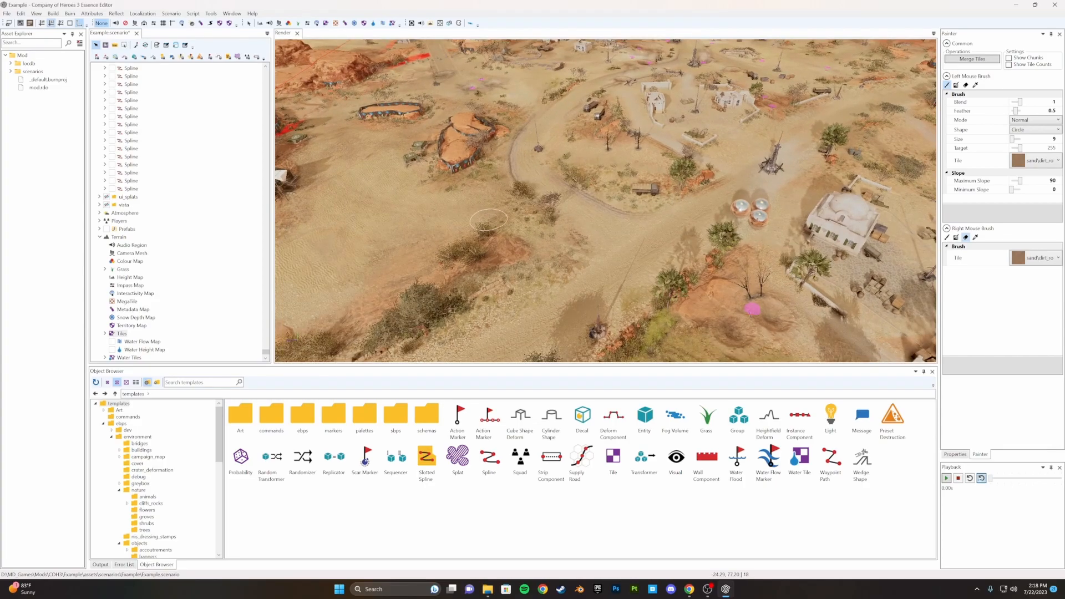
scroll(489, 220, up, 3)
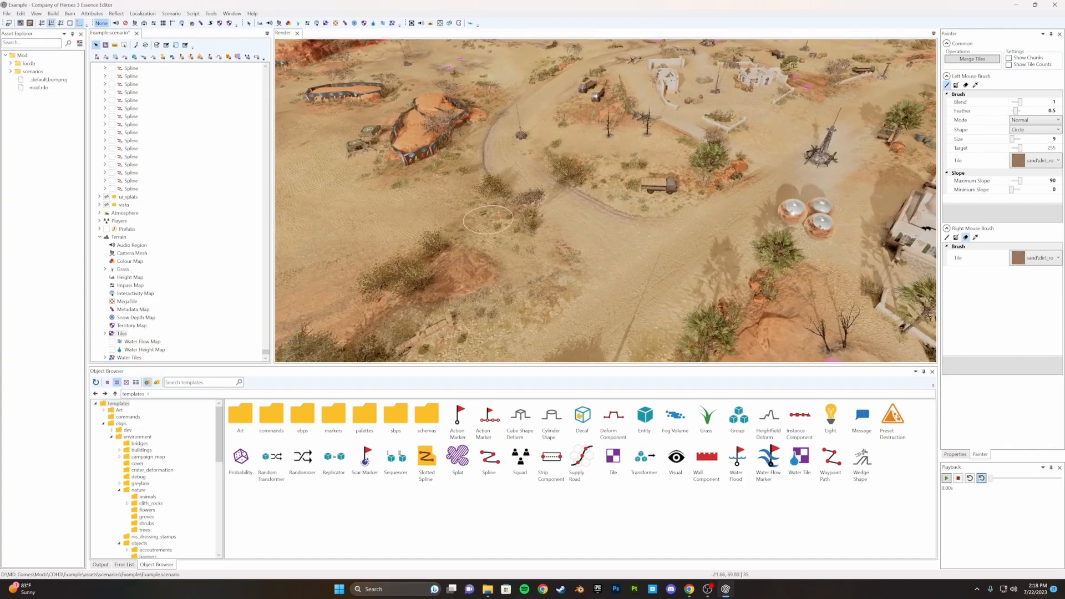
scroll(488, 220, up, 2)
middle_drag(488, 219, 531, 225)
scroll(531, 225, up, 4)
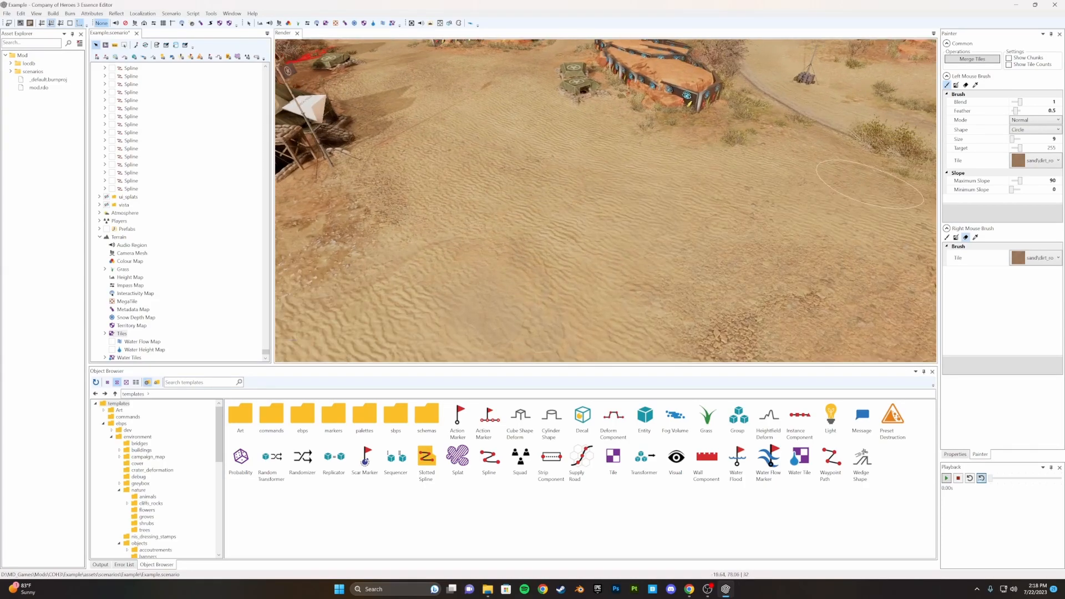
click(1036, 163)
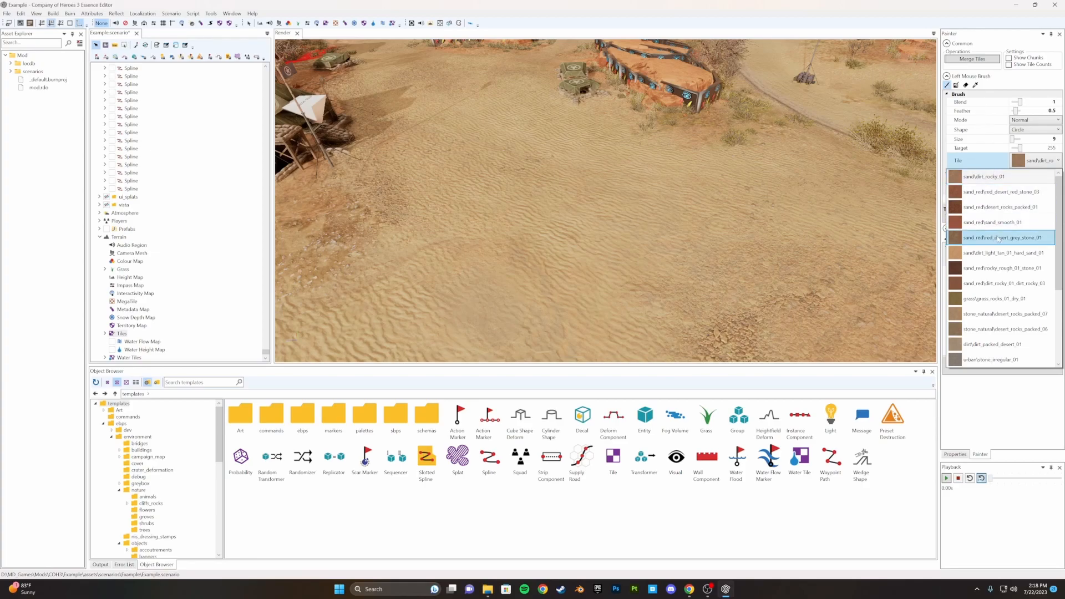
click(992, 253)
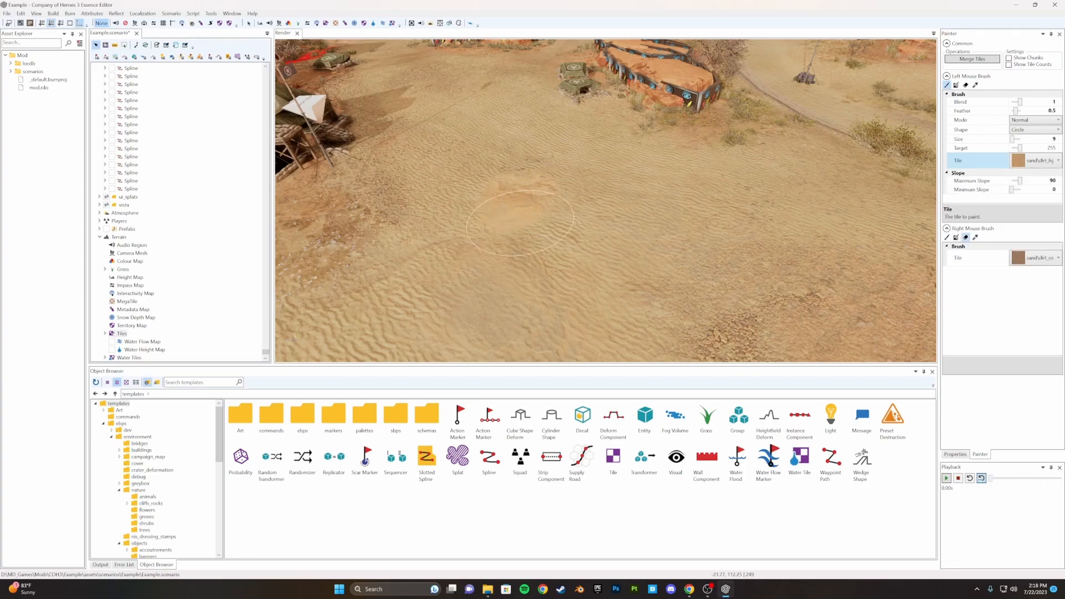
drag(524, 311, 474, 216)
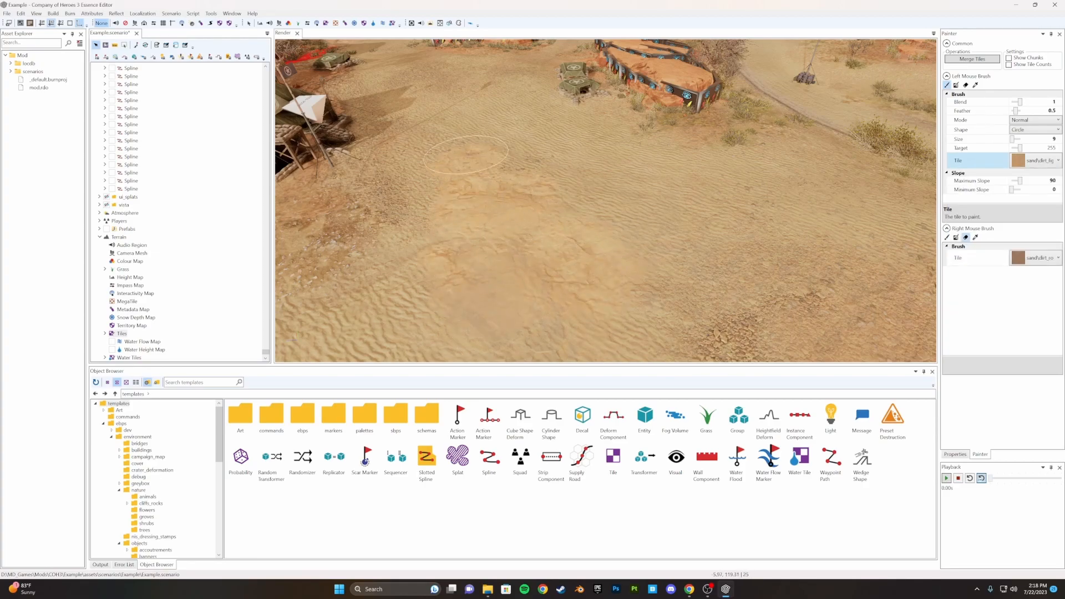
middle_drag(527, 83, 560, 178)
mouse_move(525, 180)
mouse_down()
mouse_move(472, 150)
mouse_move(438, 166)
mouse_move(516, 200)
mouse_move(535, 233)
mouse_move(499, 277)
mouse_move(488, 260)
mouse_move(471, 272)
mouse_move(484, 228)
mouse_up()
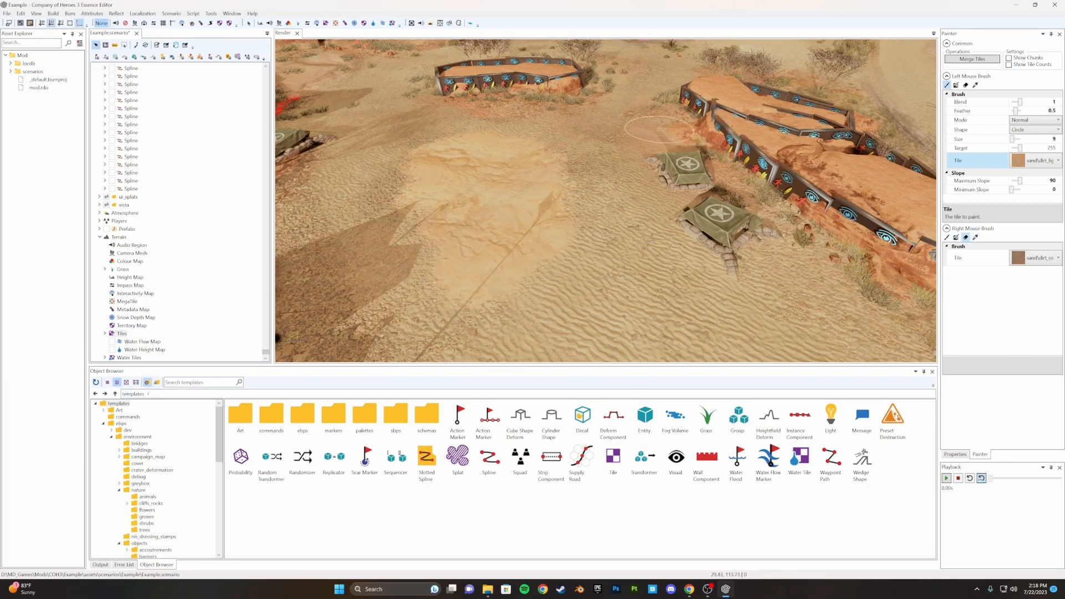
Inspect the MegaTile properties on the terrain, and open the Metadata Map brush settings
click(335, 24)
scroll(567, 151, down, 5)
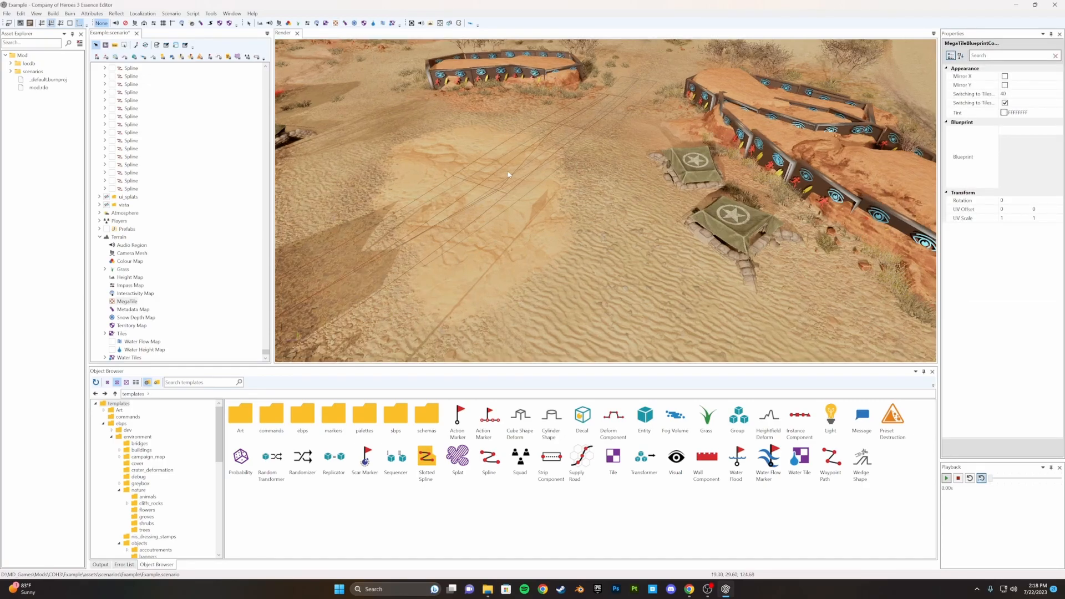
scroll(568, 150, up, 5)
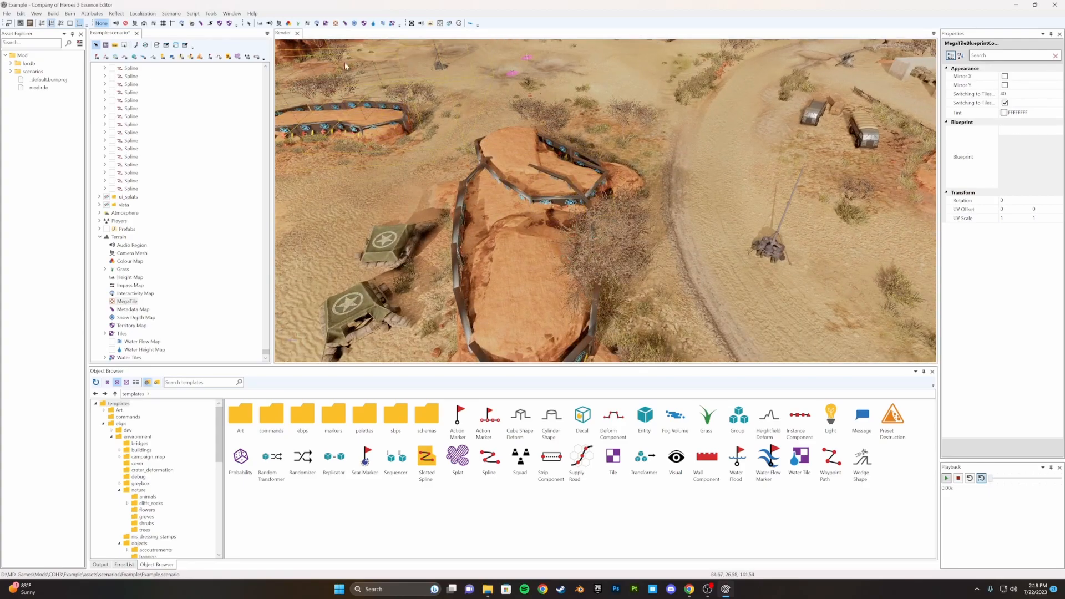
click(345, 23)
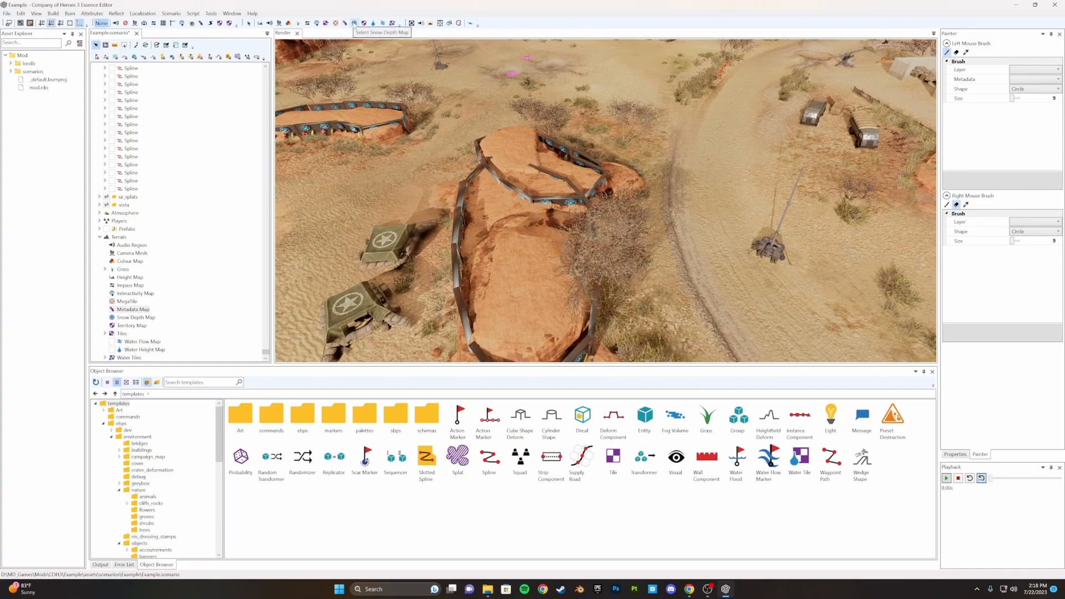
View the Snow Depth Map brush settings, and examine the Territory Map sectors around the road and ruined village
click(355, 23)
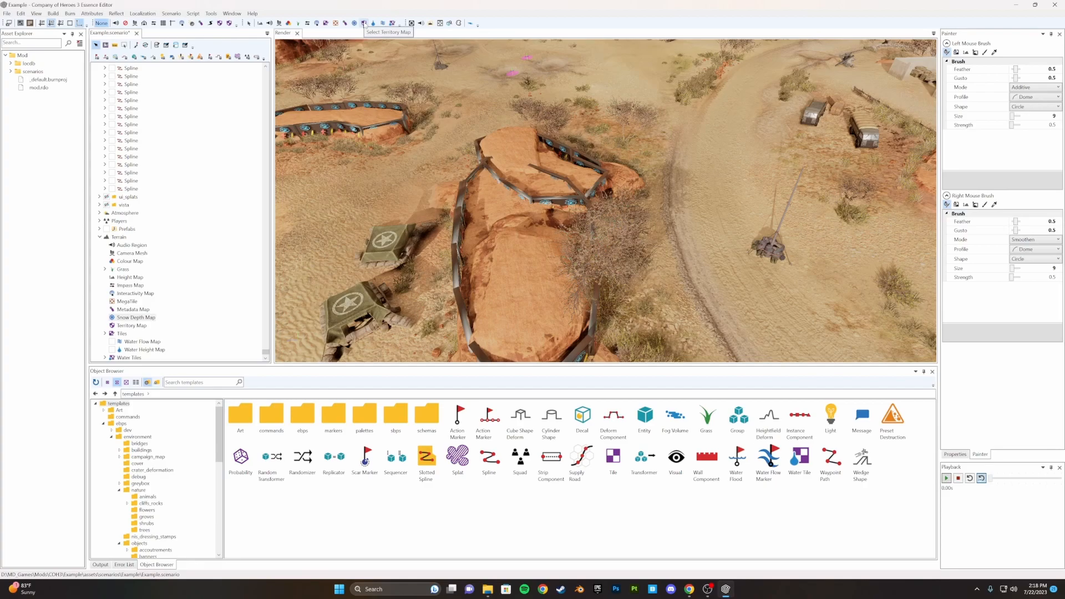
click(365, 25)
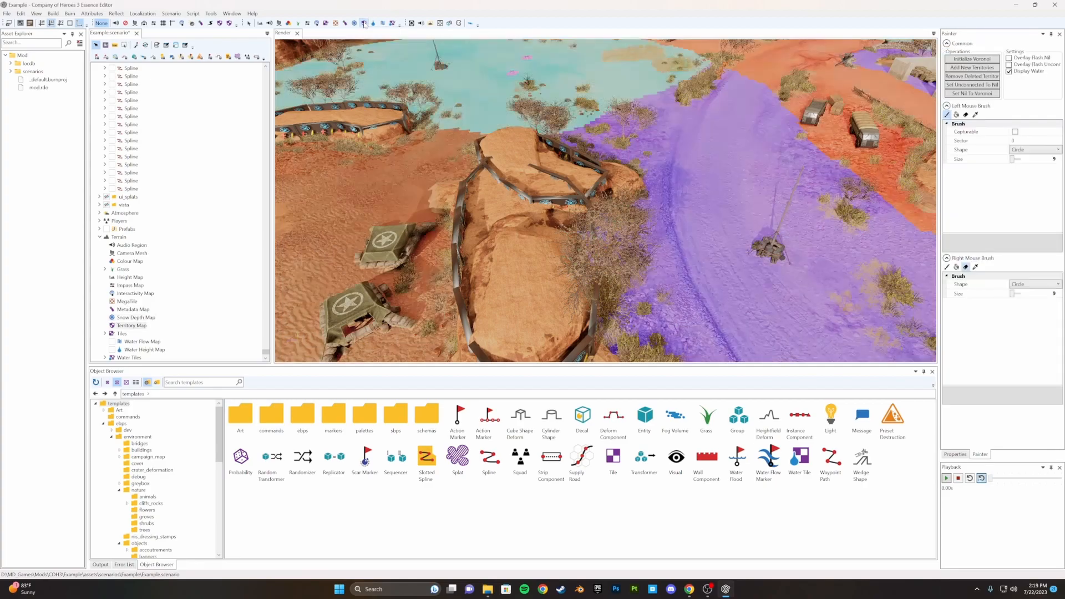
scroll(559, 172, down, 3)
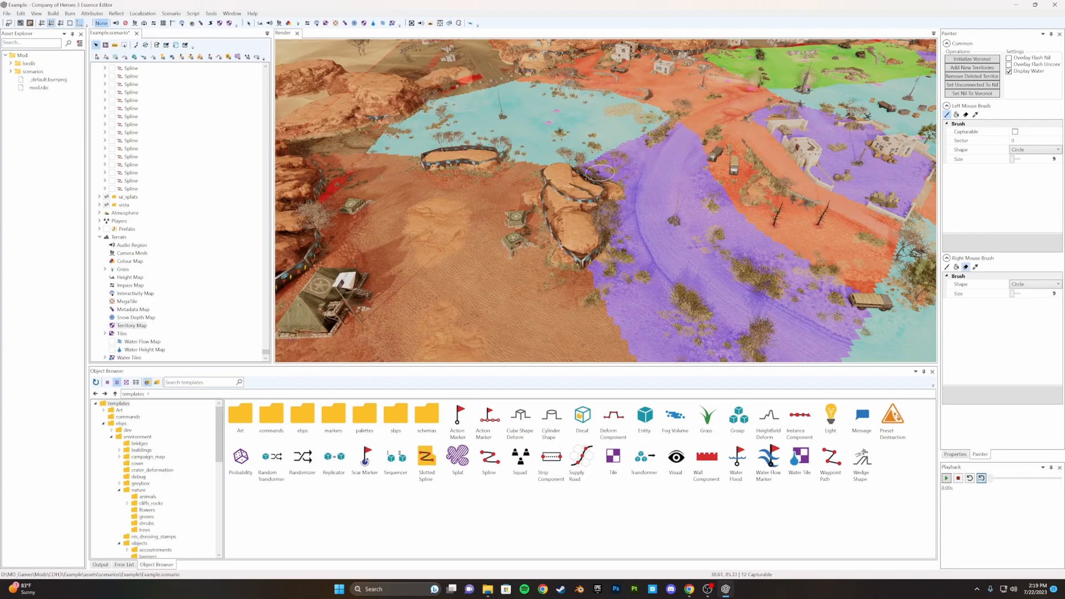
mouse_move(617, 274)
middle_down()
mouse_move(625, 288)
mouse_move(614, 203)
middle_up()
middle_drag(635, 333, 667, 272)
middle_drag(599, 58, 504, 161)
middle_drag(527, 94, 579, 155)
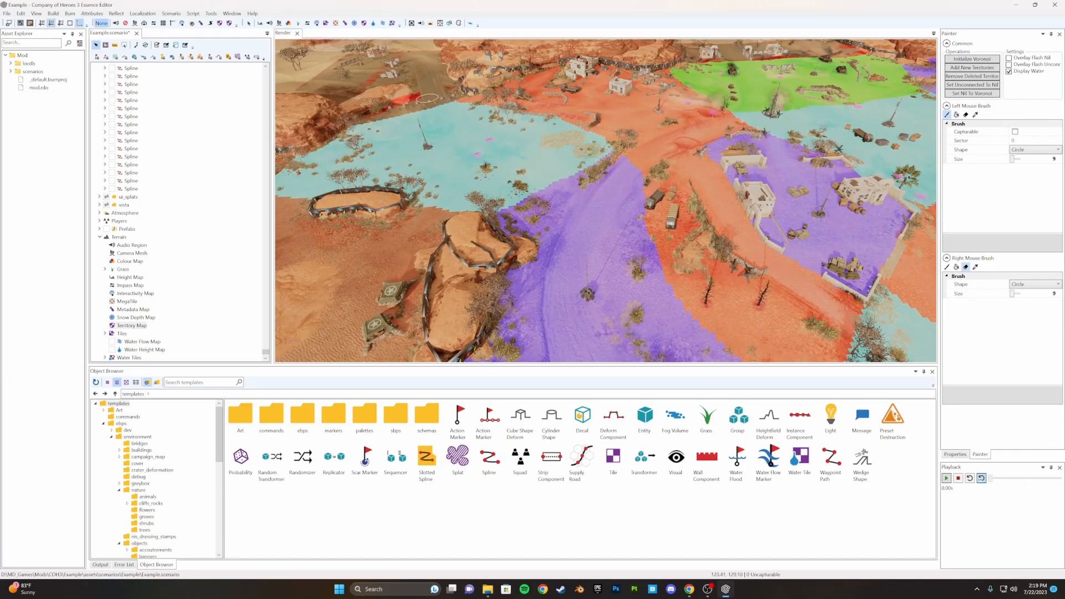
middle_drag(511, 143, 559, 175)
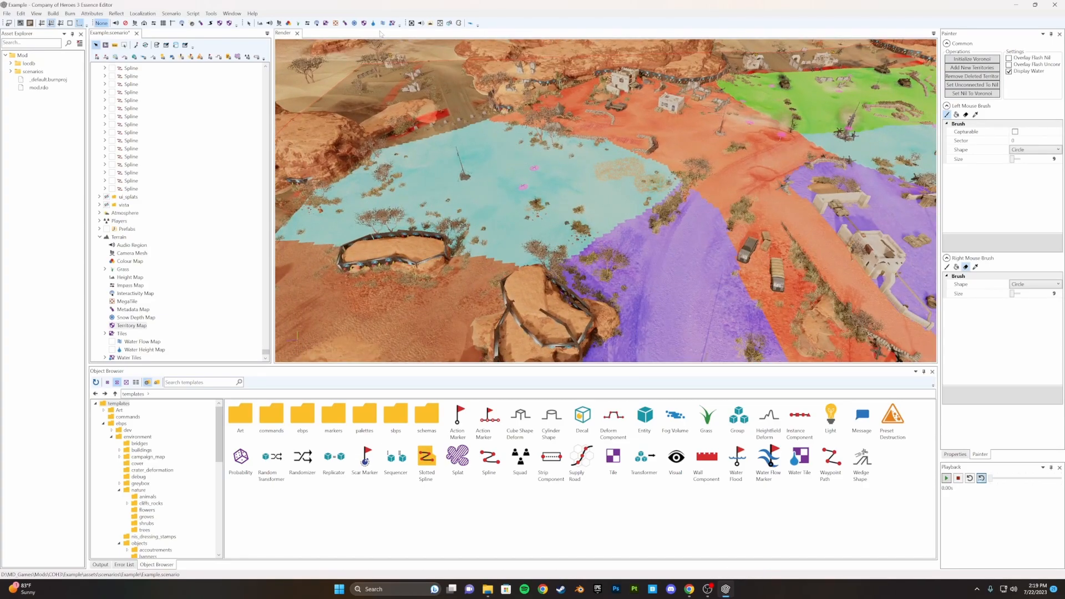
Inspect the brush settings of the Water Height Map and the Water Flow Map
click(383, 24)
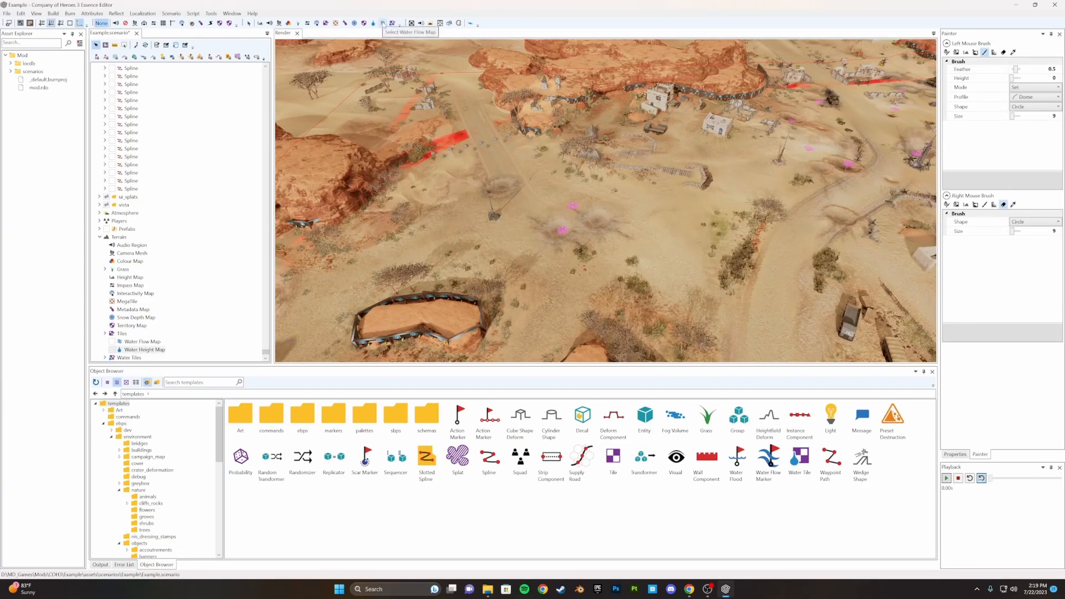
click(383, 23)
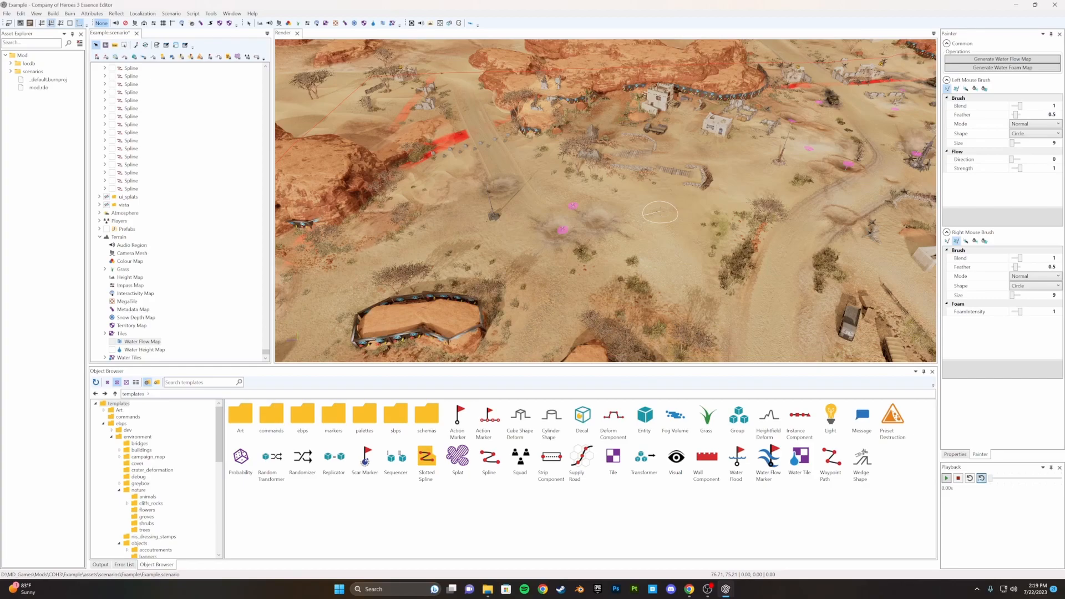
middle_drag(660, 213, 654, 210)
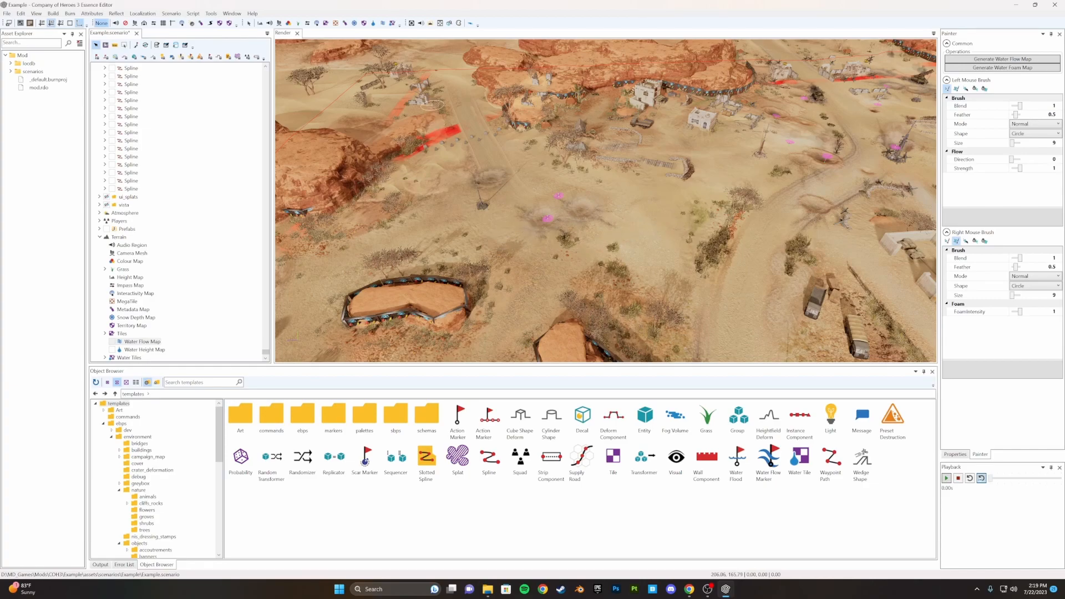
Select the Water Tiles layer and pick the foam_light tile for the left mouse brush
click(391, 23)
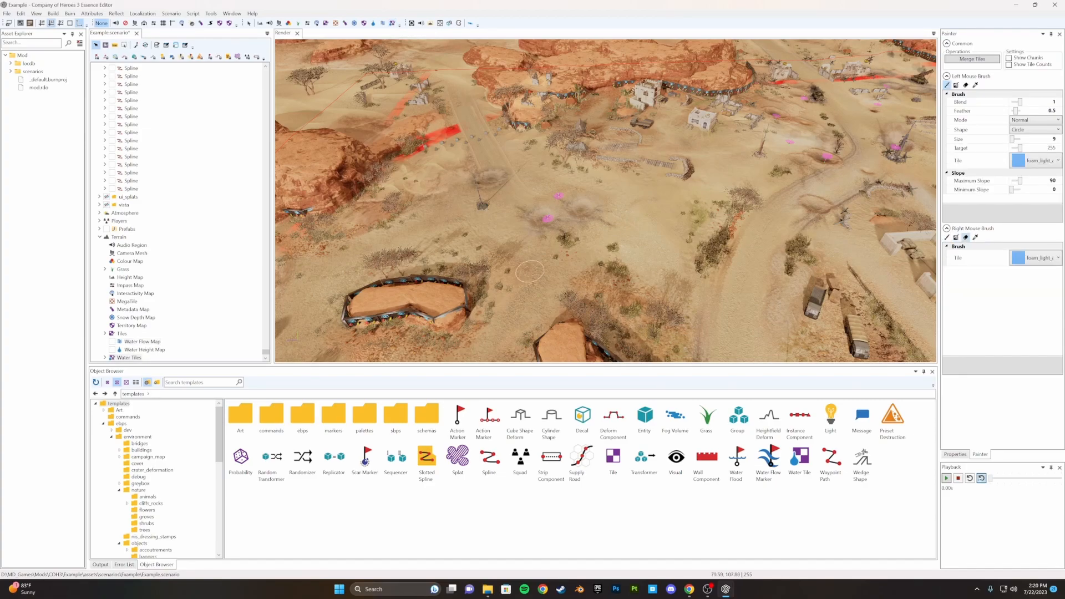
middle_drag(579, 278, 760, 549)
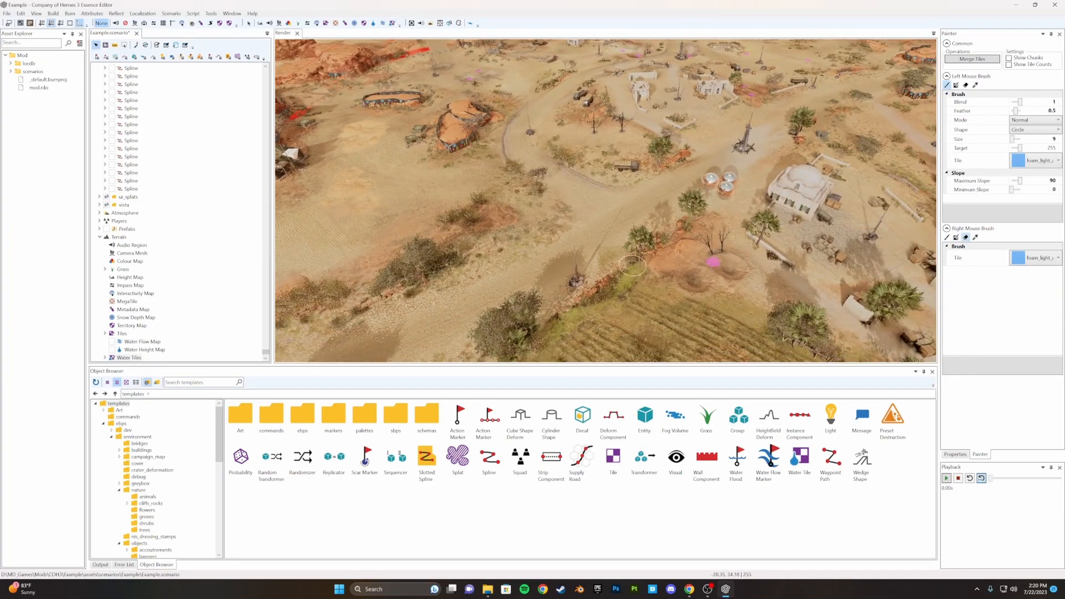
middle_drag(667, 265, 1046, 128)
click(1043, 162)
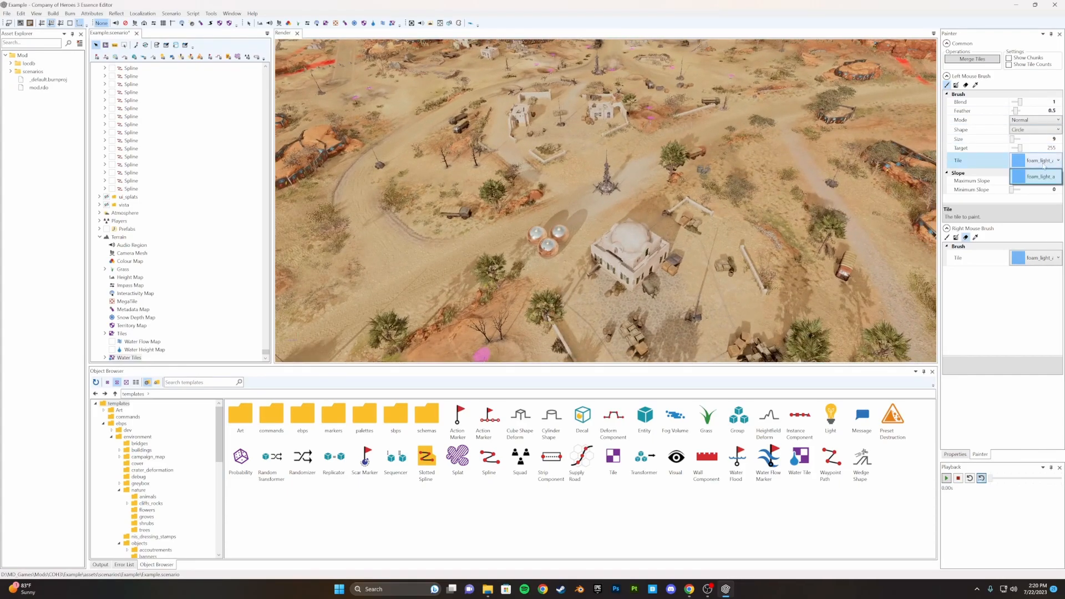
click(1037, 178)
middle_drag(532, 172, 696, 236)
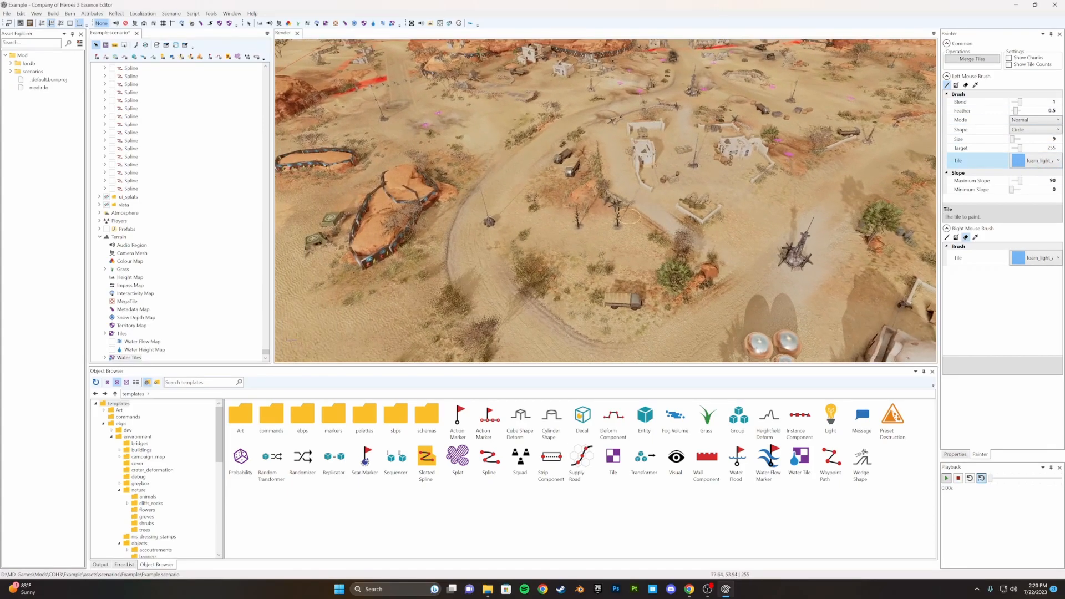
Open the Blueprint List and look through the blueprints used in the scenario
click(412, 23)
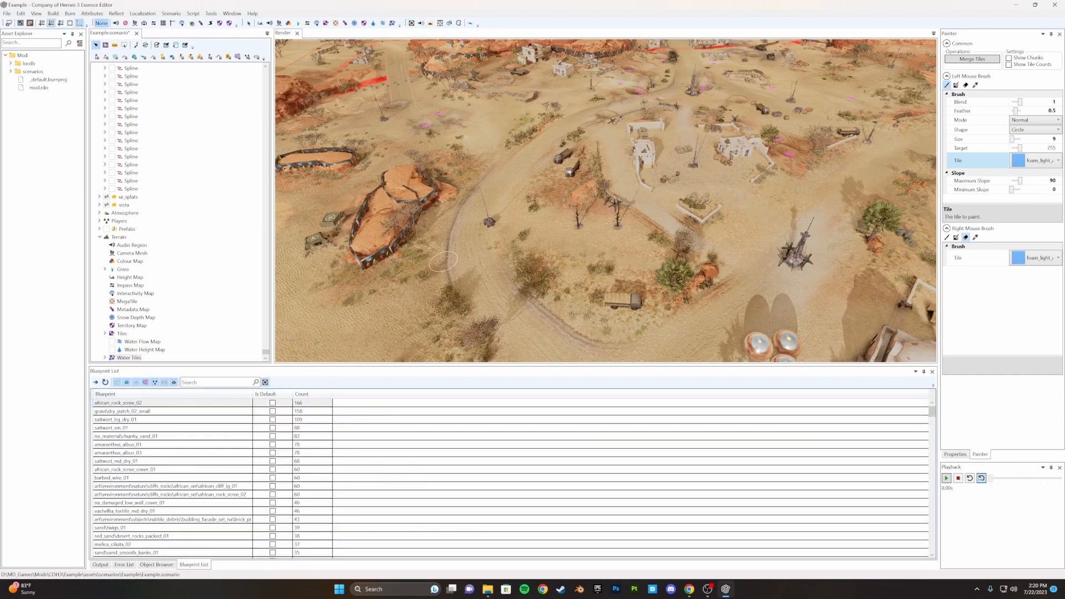
scroll(314, 438, down, 13)
scroll(315, 439, down, 10)
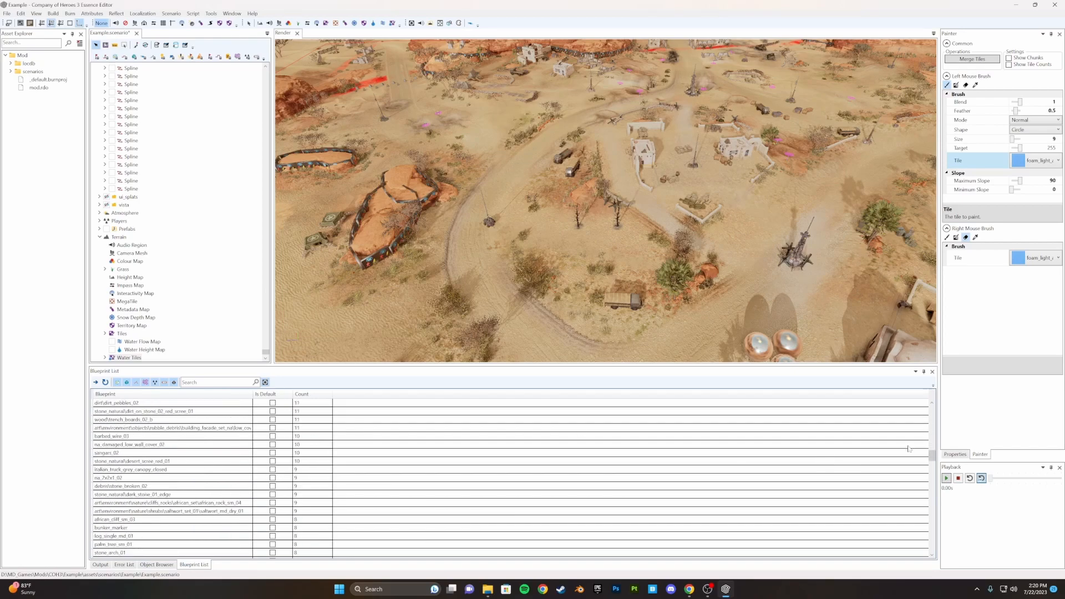
drag(932, 455, 932, 410)
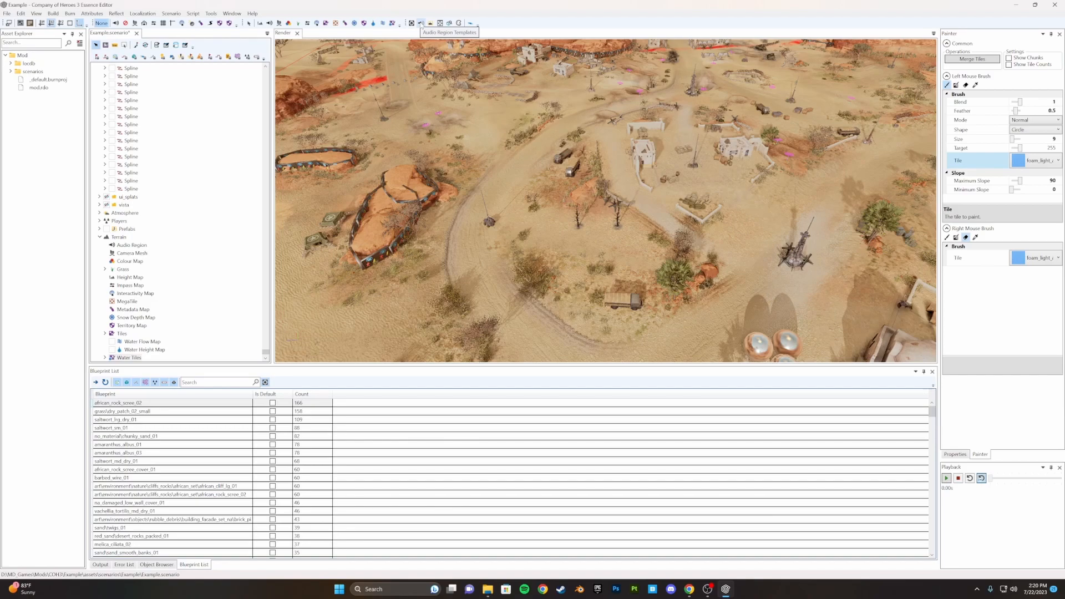
View the Audio Region Templates and the Minimap, and return to the Object Browser
click(421, 24)
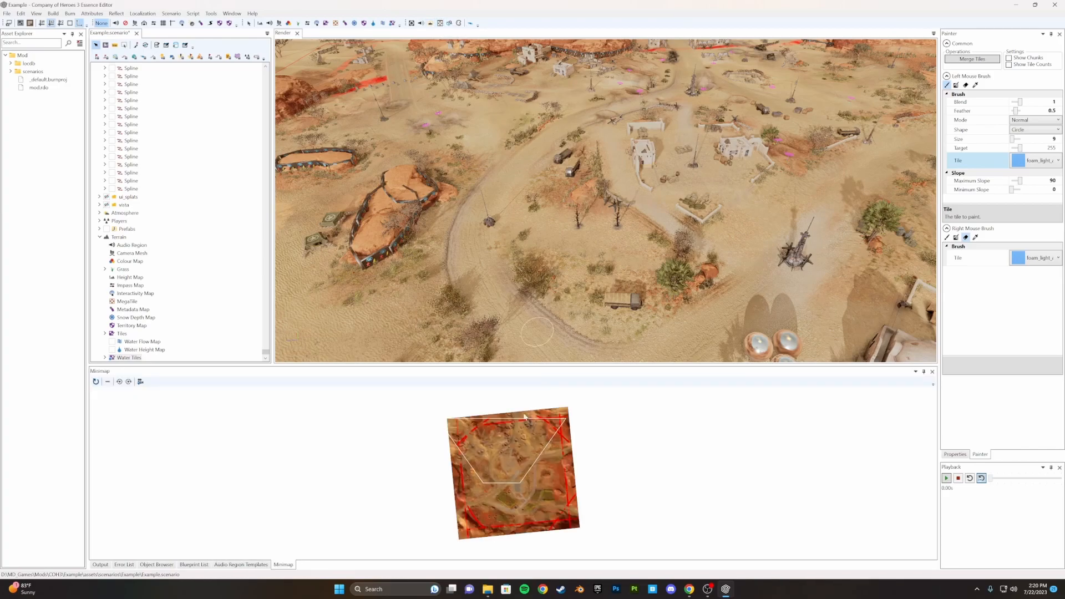
middle_drag(613, 345, 627, 299)
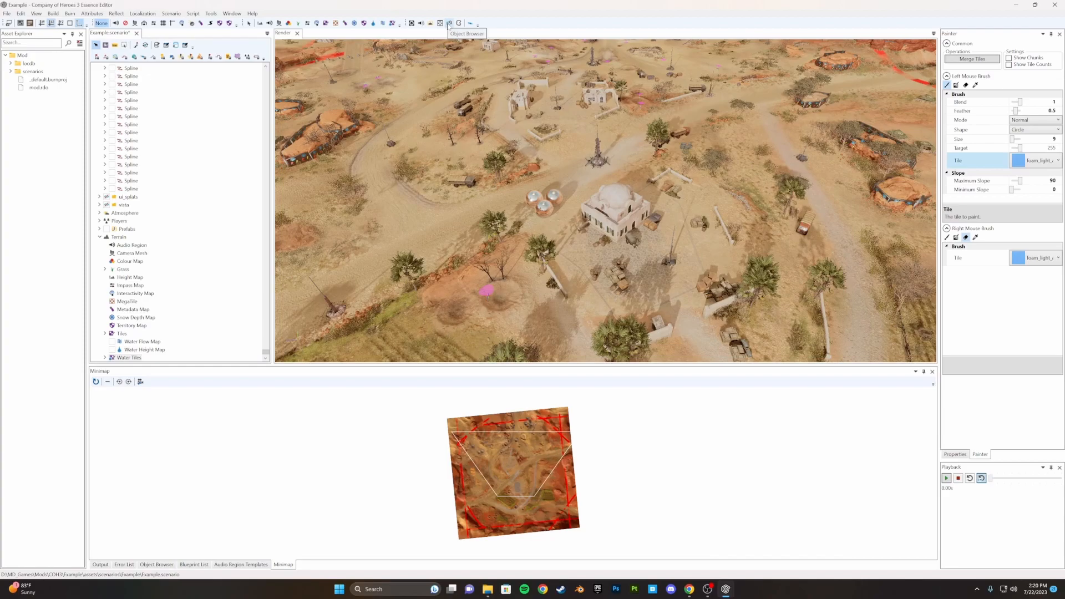
click(449, 23)
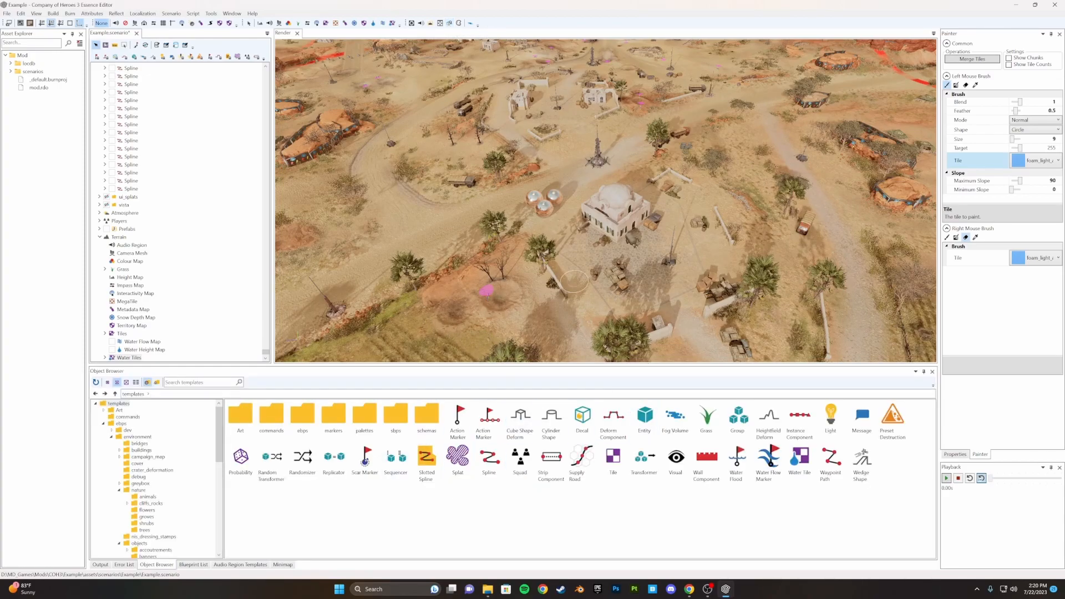
Toggle the atmosphere fog on and off in the rendered scene
click(469, 24)
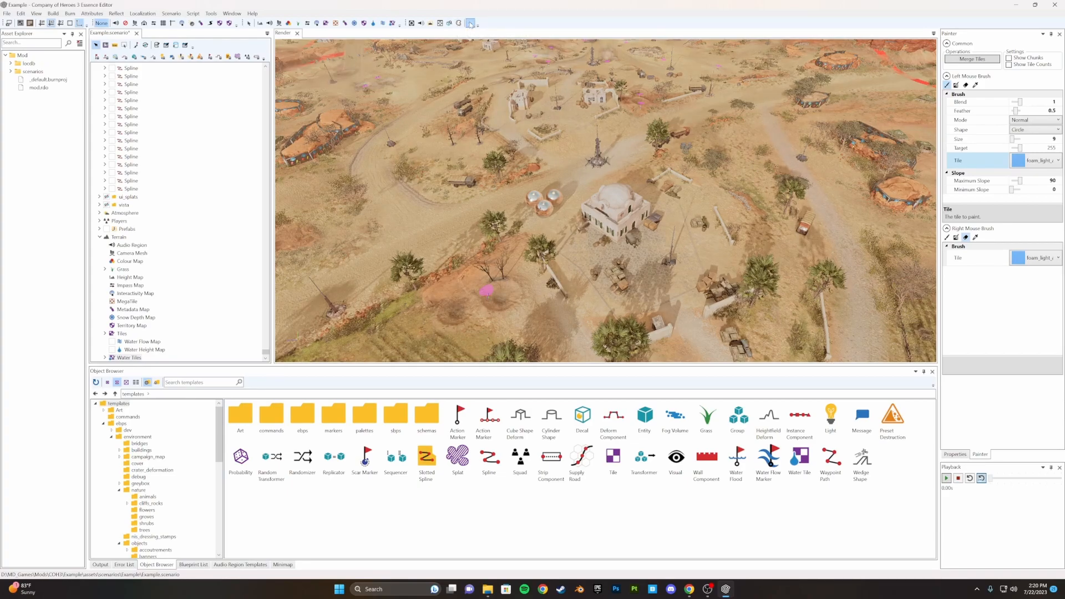
click(470, 24)
click(470, 24)
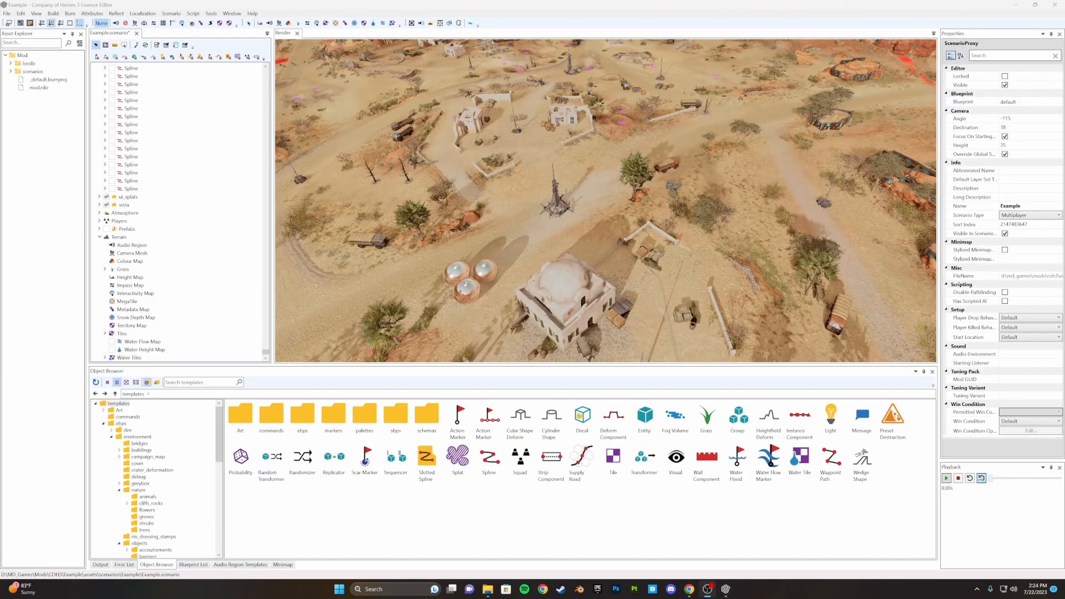
Review the available file commands, including recent files, saving and exporting, and the edit commands
middle_drag(521, 166, 537, 183)
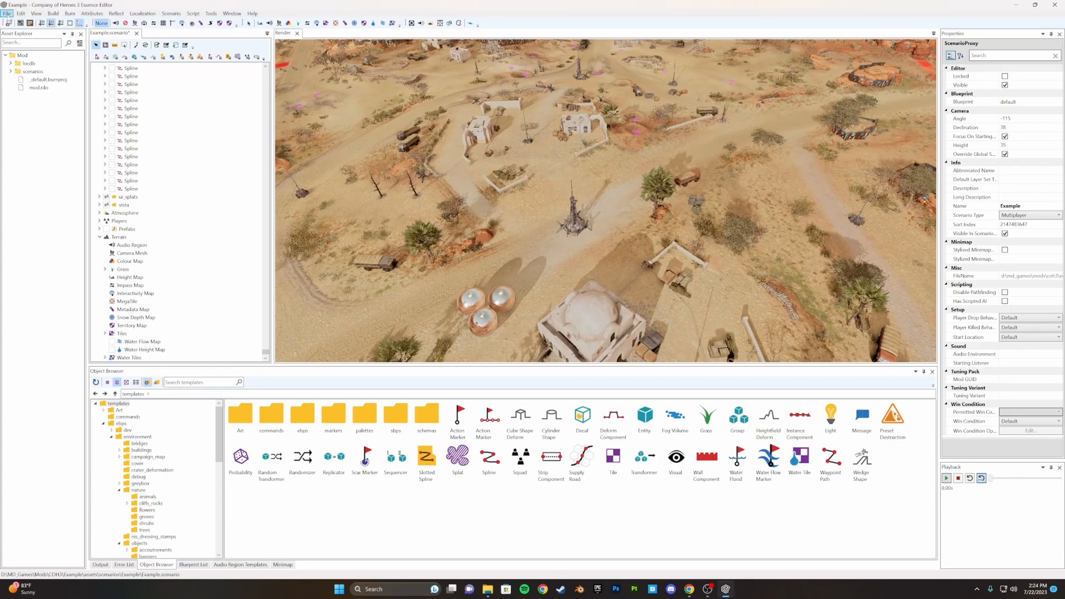
click(7, 13)
click(7, 14)
click(7, 14)
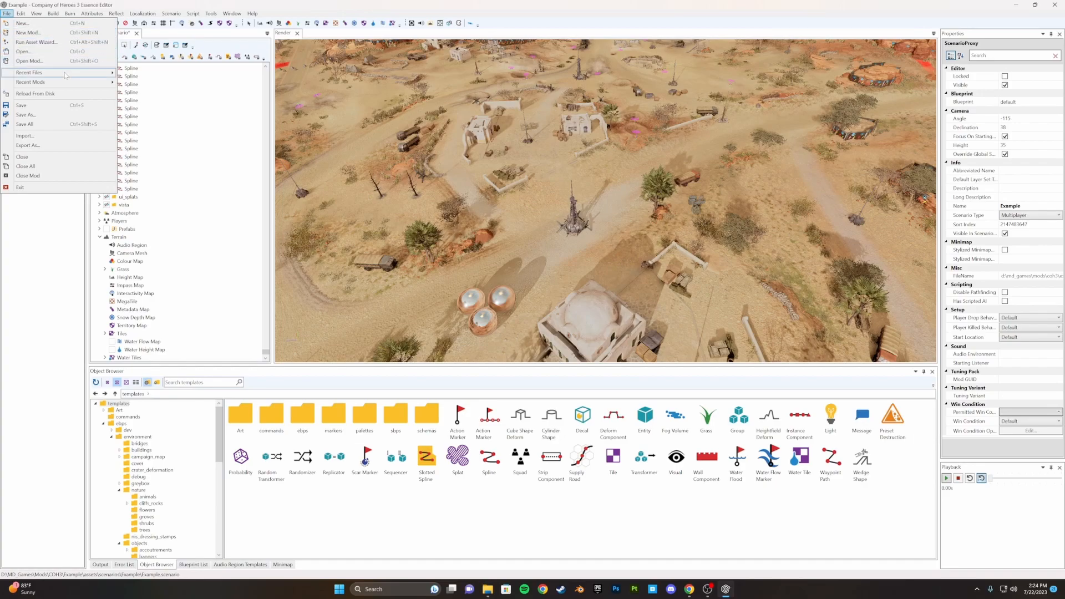
mouse_move(74, 88)
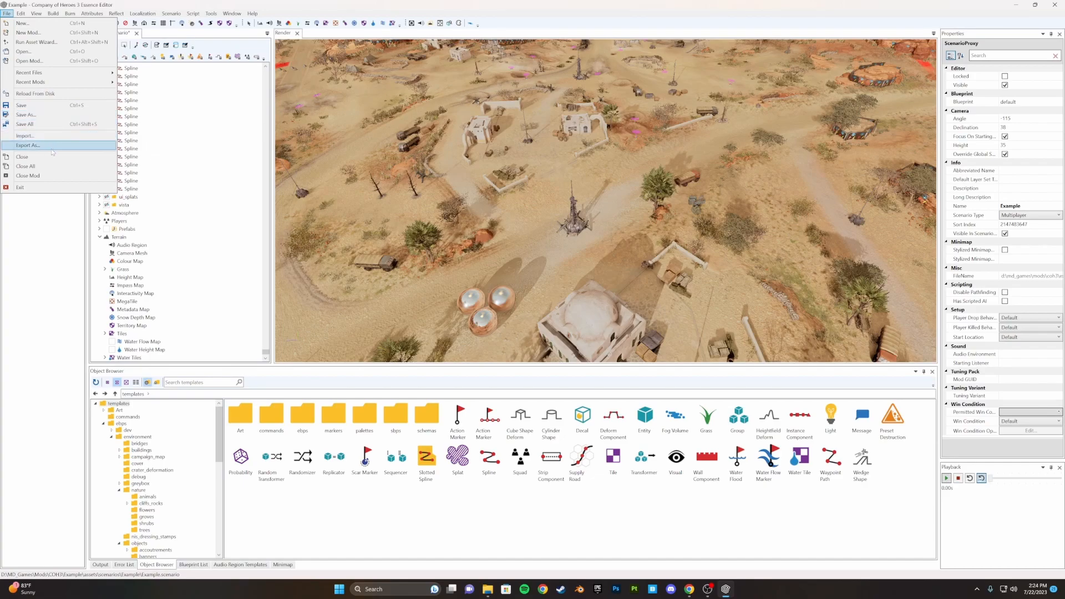
click(21, 14)
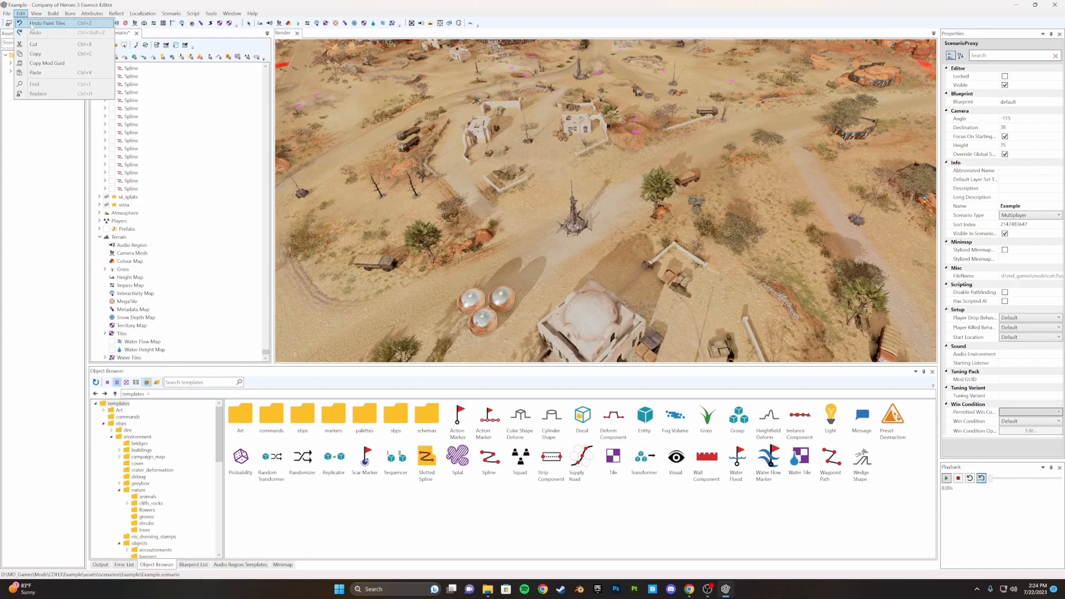
mouse_move(35, 15)
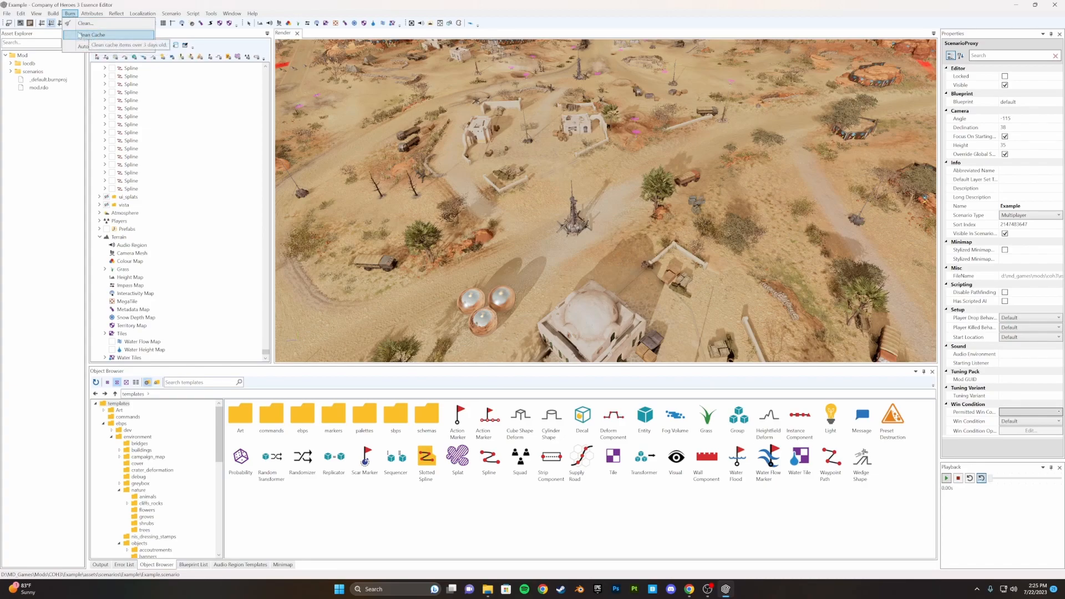
Review the available Burn, Attributes, Reflect and Localization commands
click(70, 13)
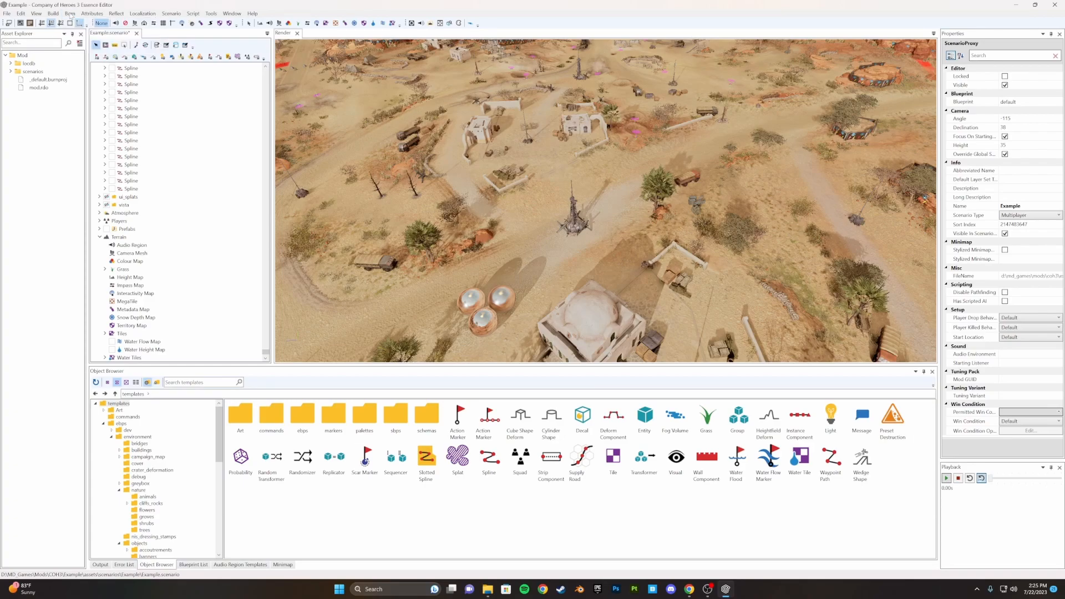
click(91, 14)
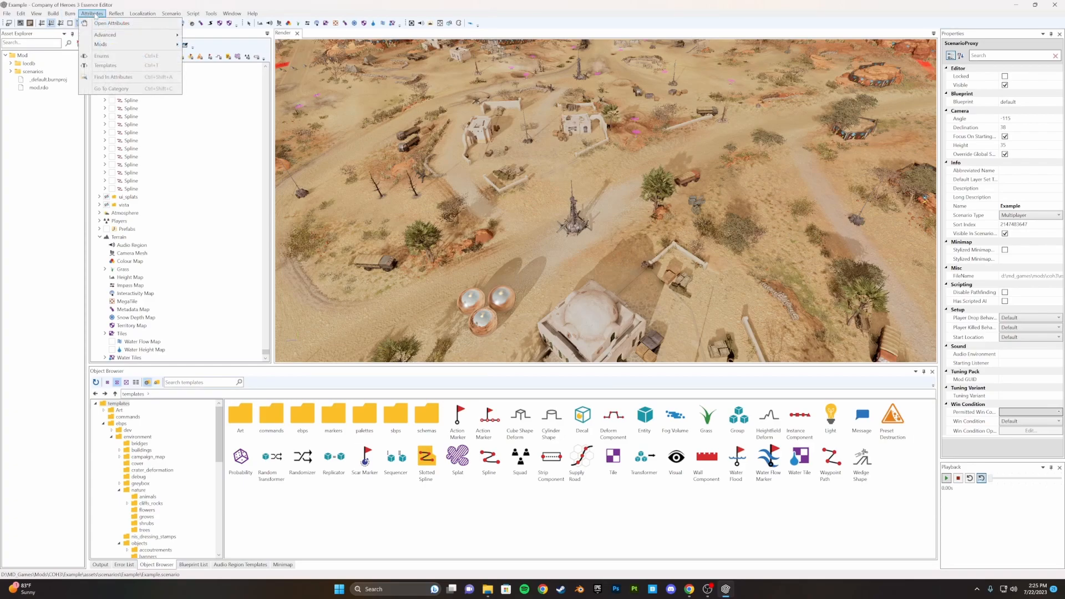
mouse_move(117, 47)
click(92, 15)
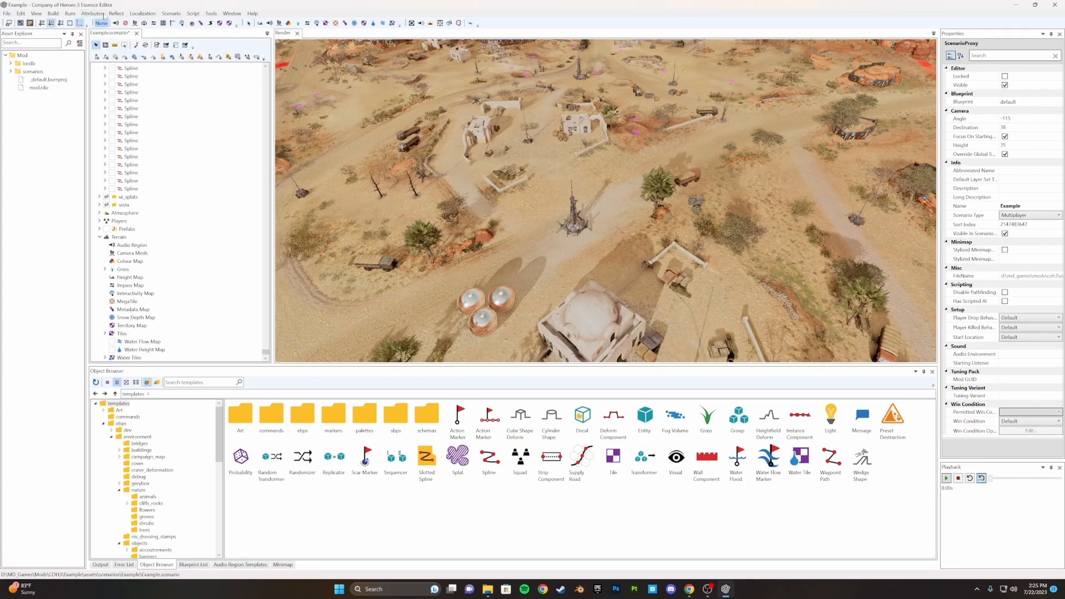
click(119, 15)
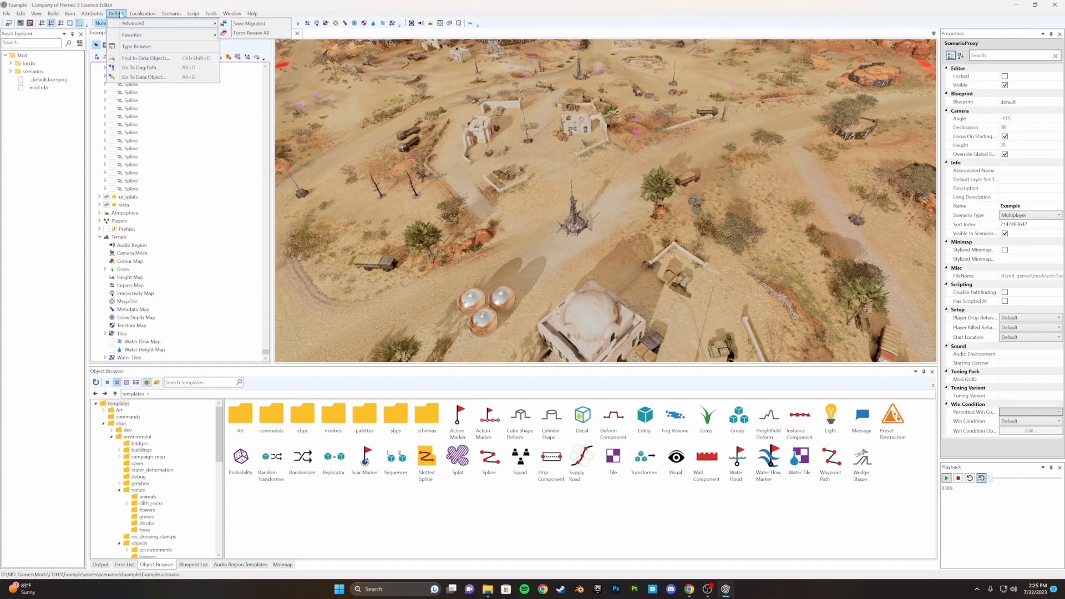
click(143, 15)
click(143, 15)
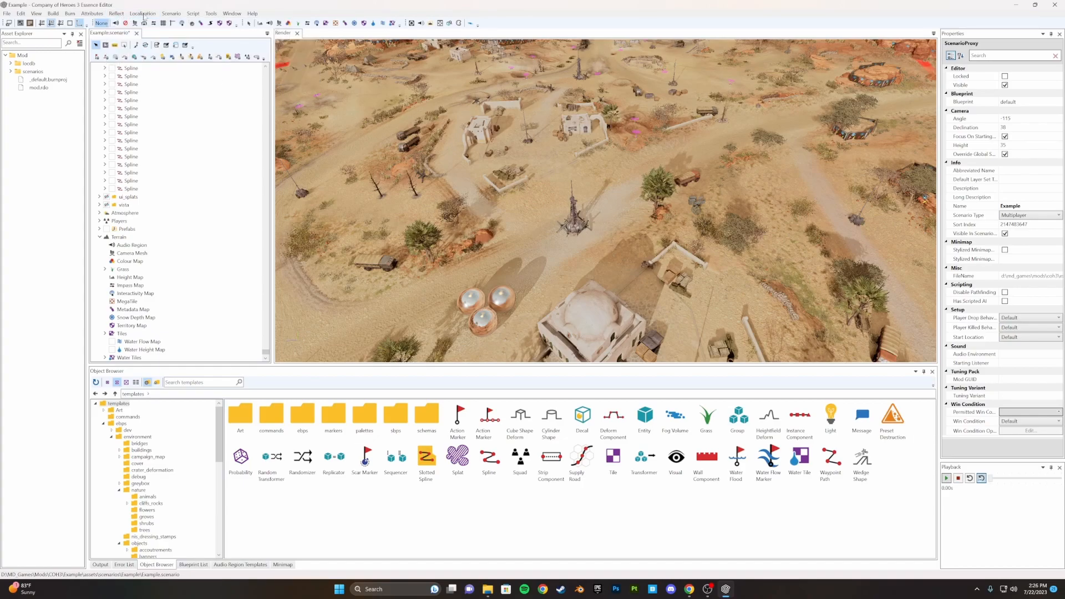
Bring up the scenario's Minimap and review the remaining scenario tools and display options
click(168, 15)
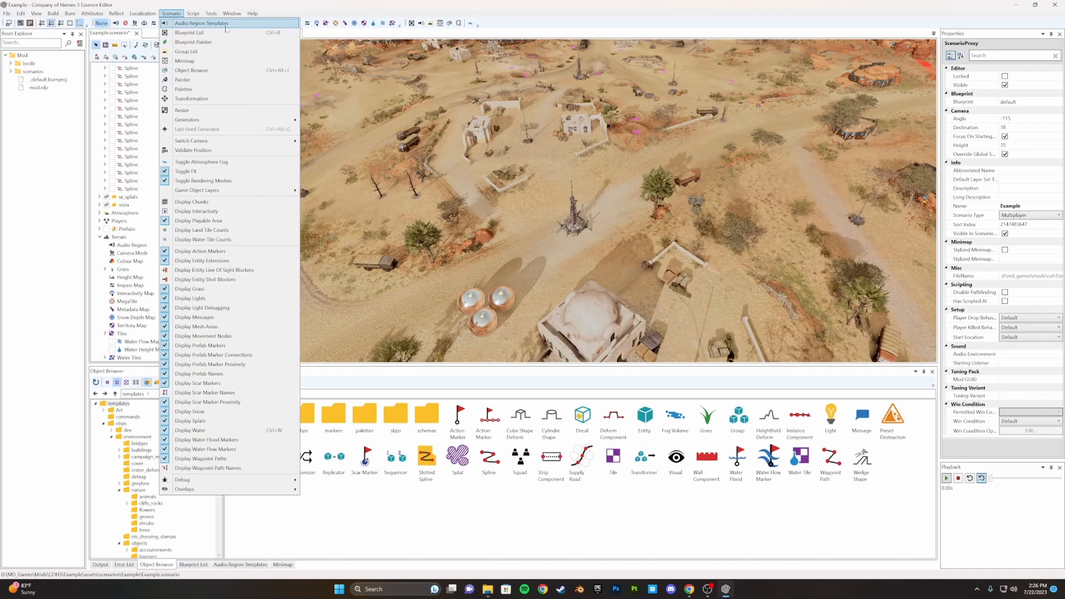
click(200, 61)
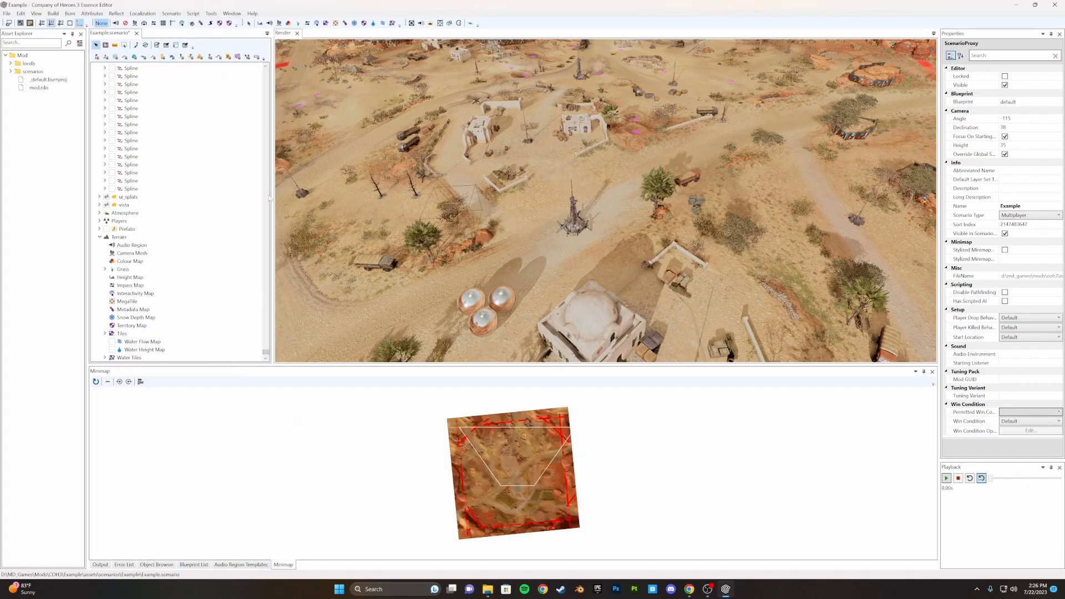
click(172, 13)
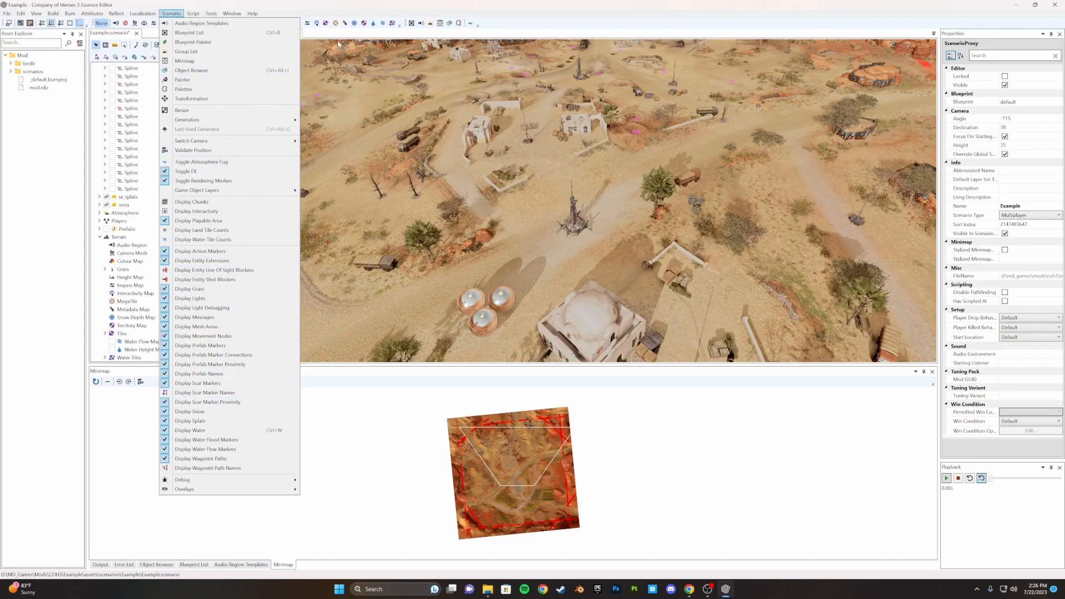
click(518, 25)
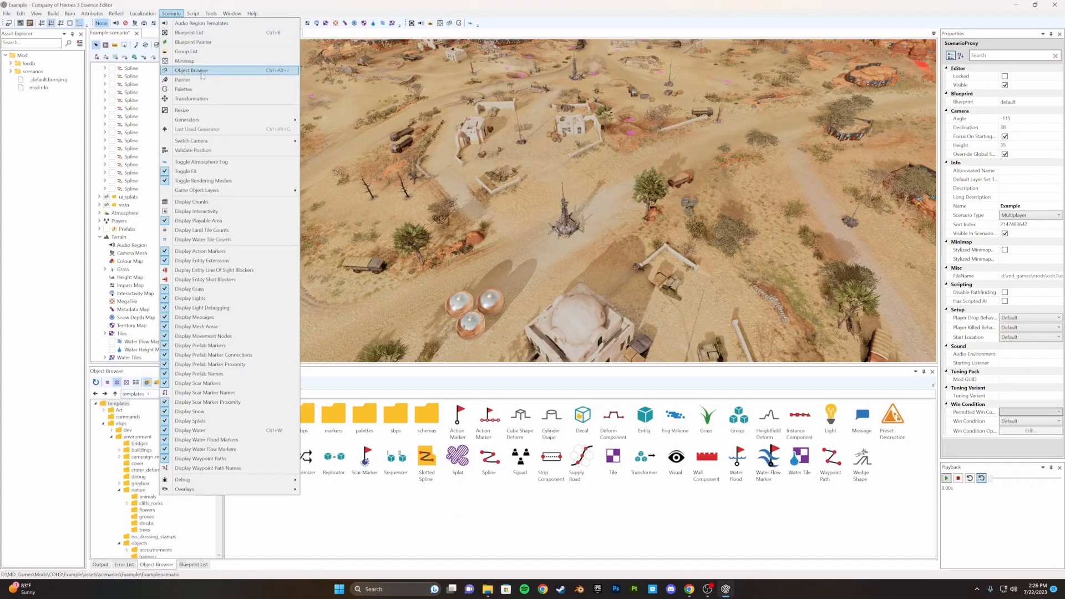
Examine the scenario's resize settings for terrain size, playable area and old terrain offsets, and close them without resizing
click(216, 111)
click(564, 328)
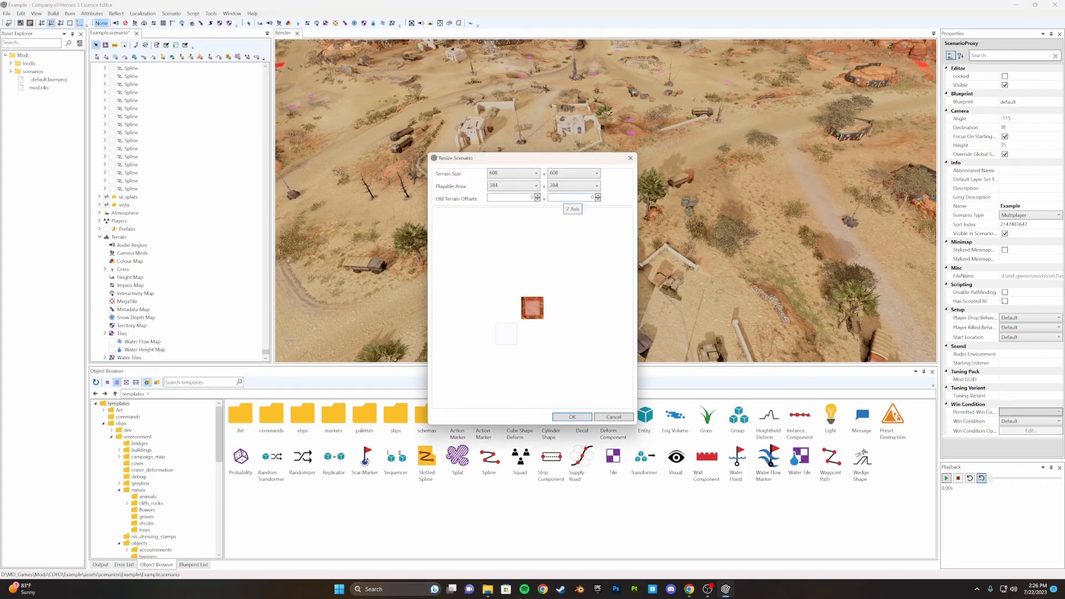
click(613, 417)
Review the terrain generators, camera and toggle options, the Script, Tools and Window commands, and the About entry
click(170, 13)
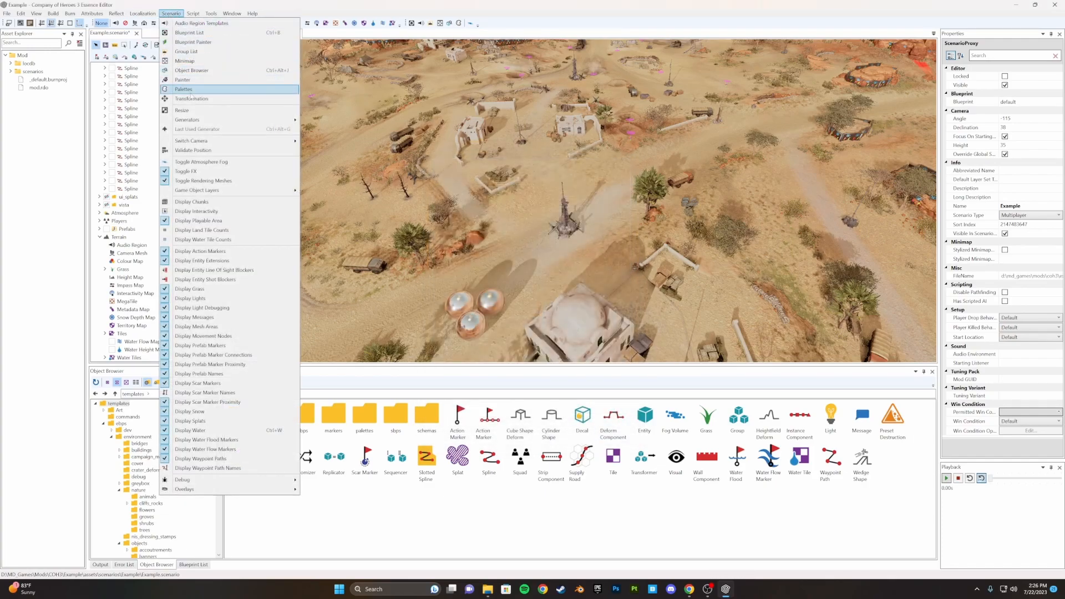
mouse_move(210, 122)
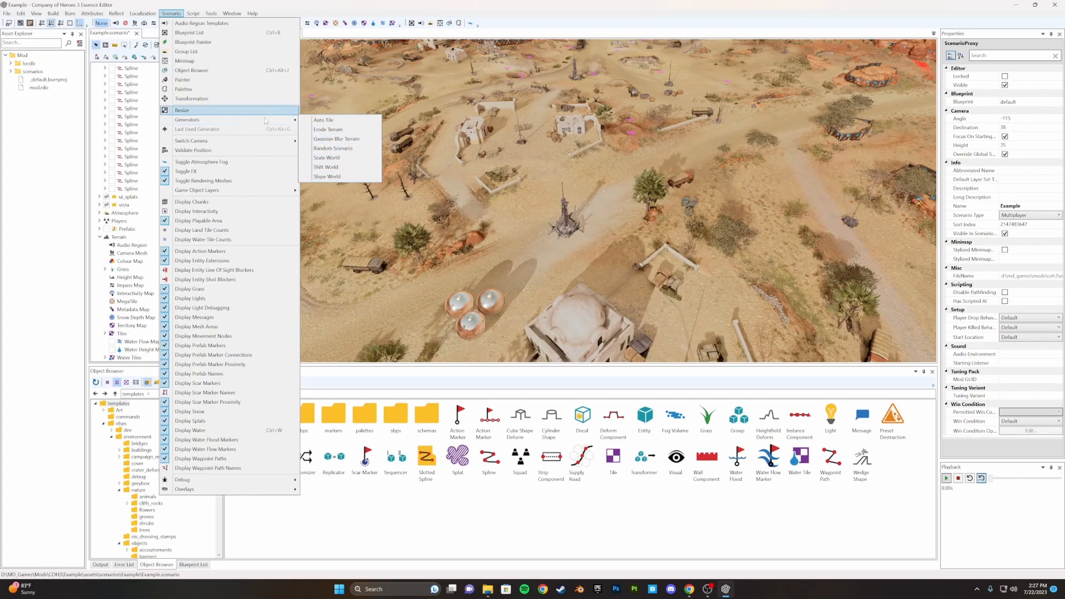
mouse_move(240, 145)
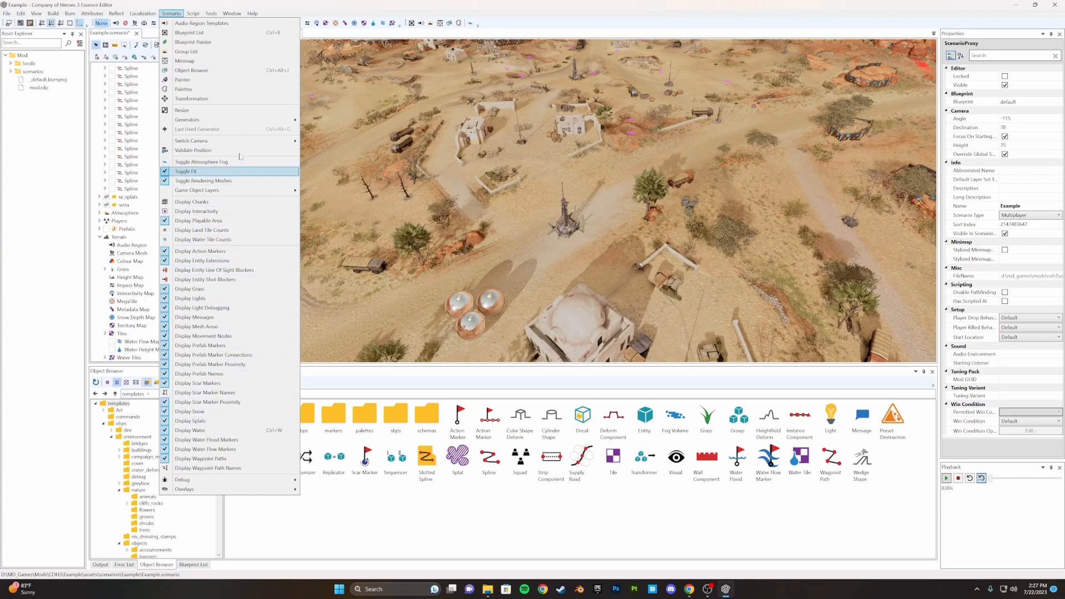
click(175, 14)
click(175, 13)
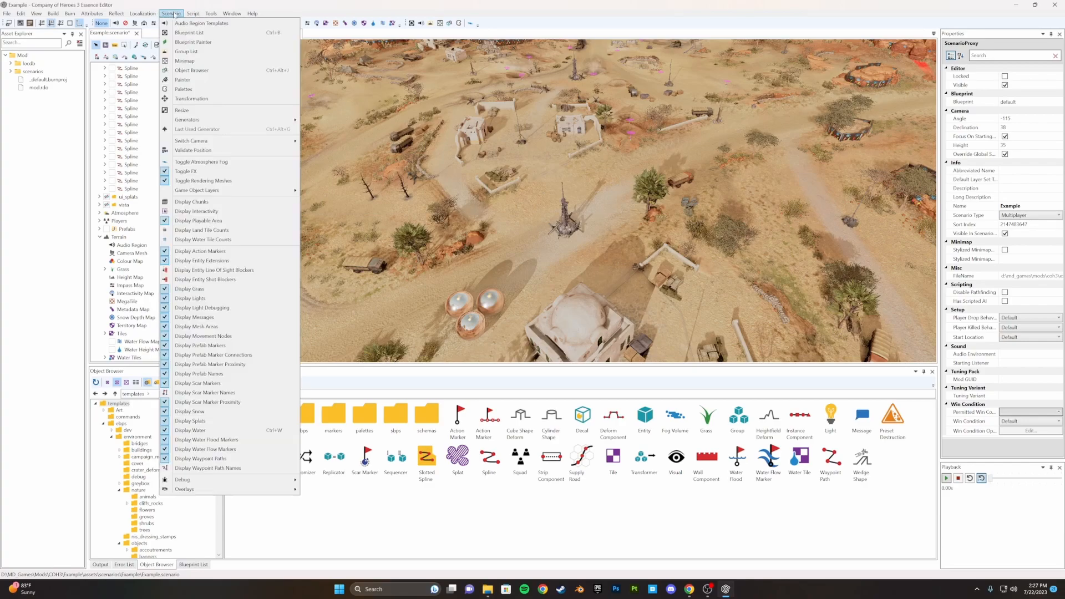
mouse_move(194, 13)
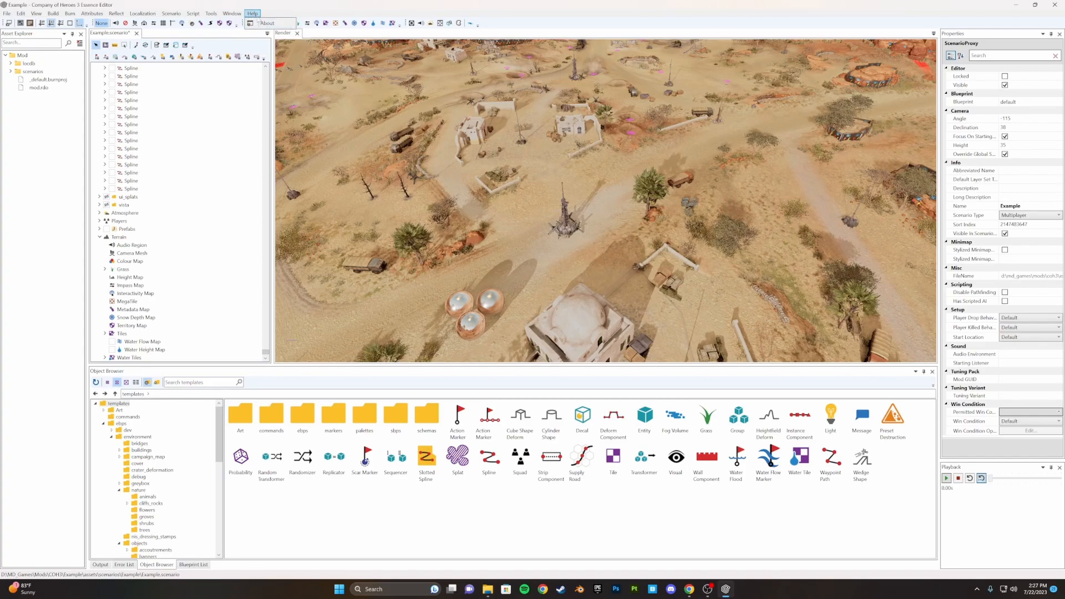
click(265, 23)
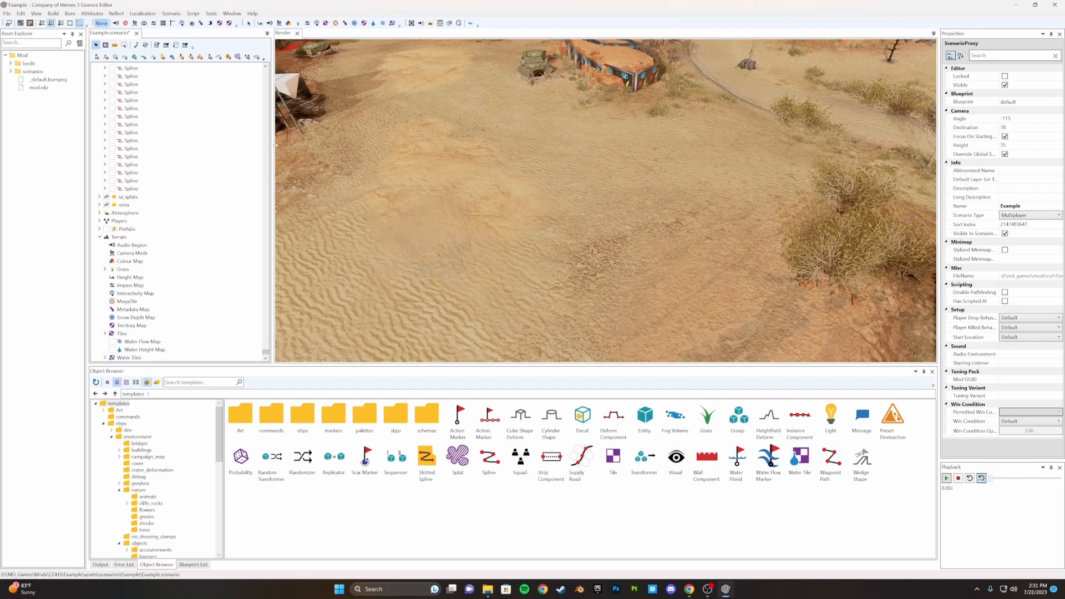
Set the buildings layer as the default parent for new objects
middle_drag(544, 173, 567, 175)
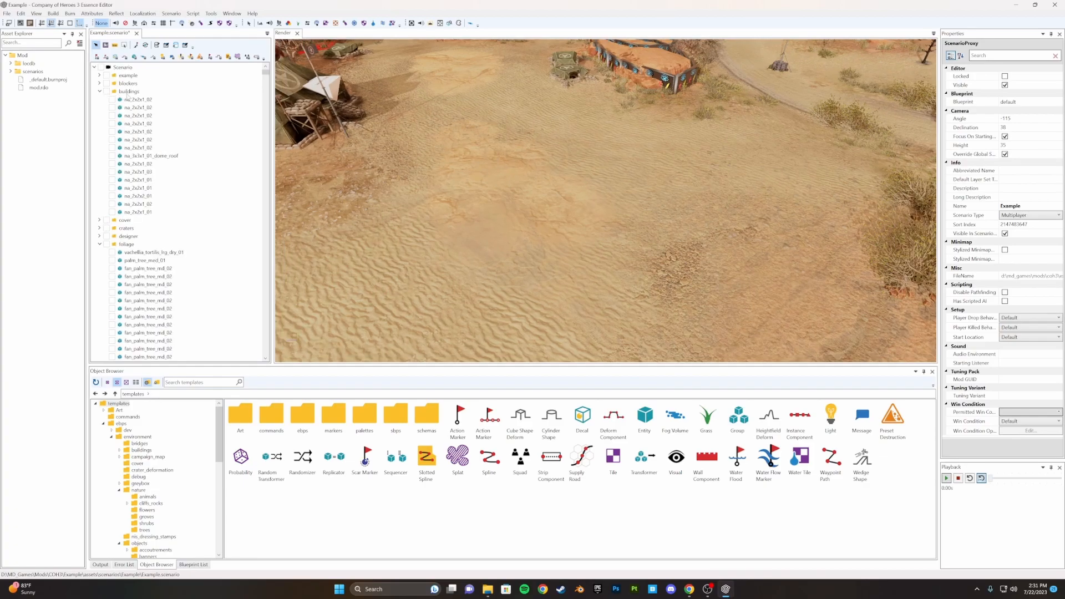
right_click(132, 92)
click(193, 259)
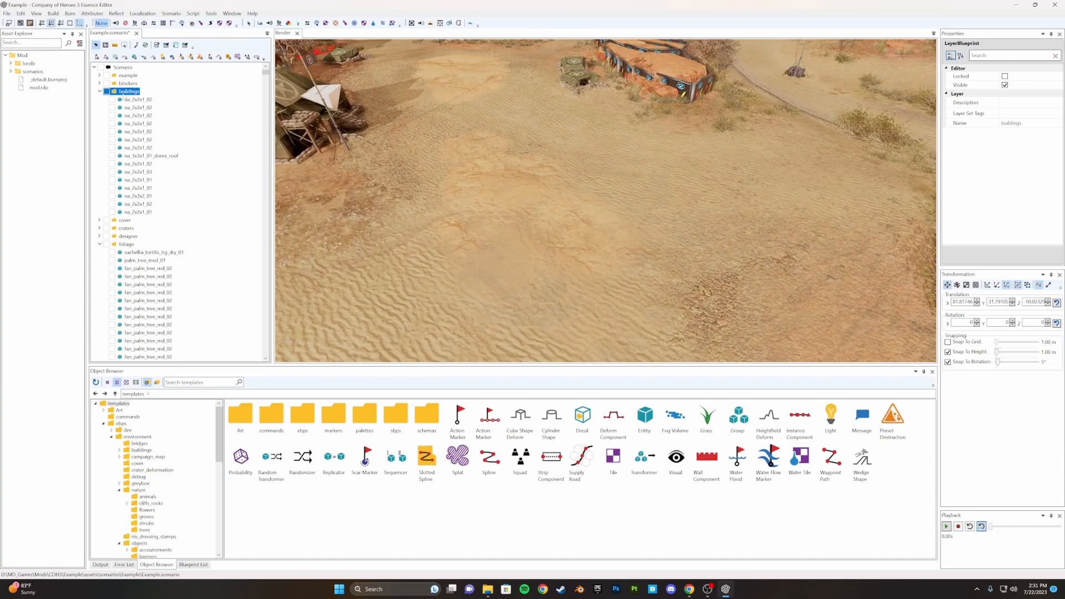
Add a Spline blueprint to the buildings layer and place it on the open sand
right_click(131, 93)
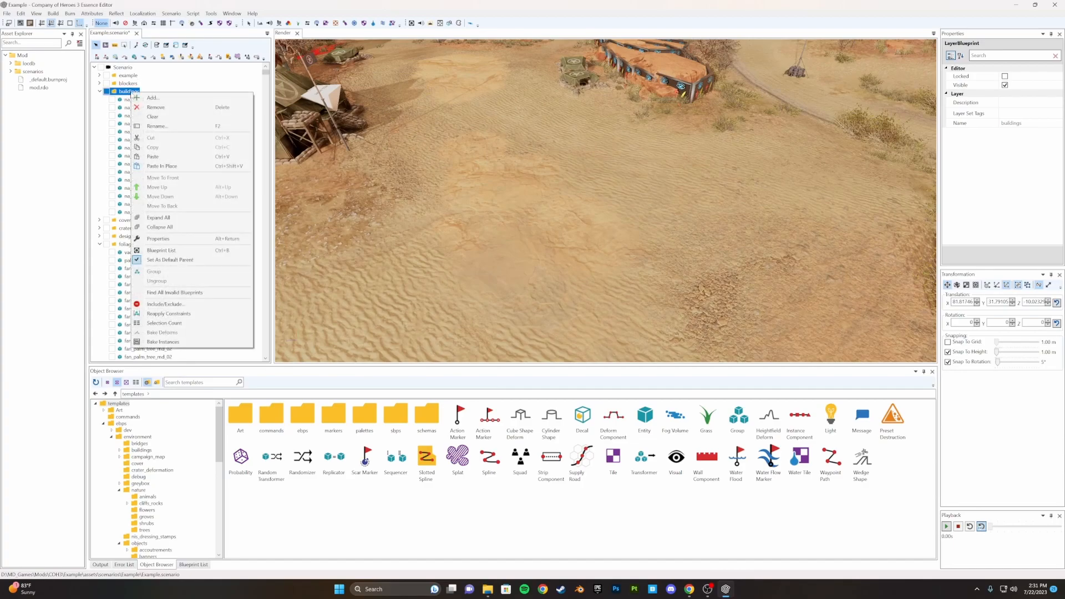
click(168, 98)
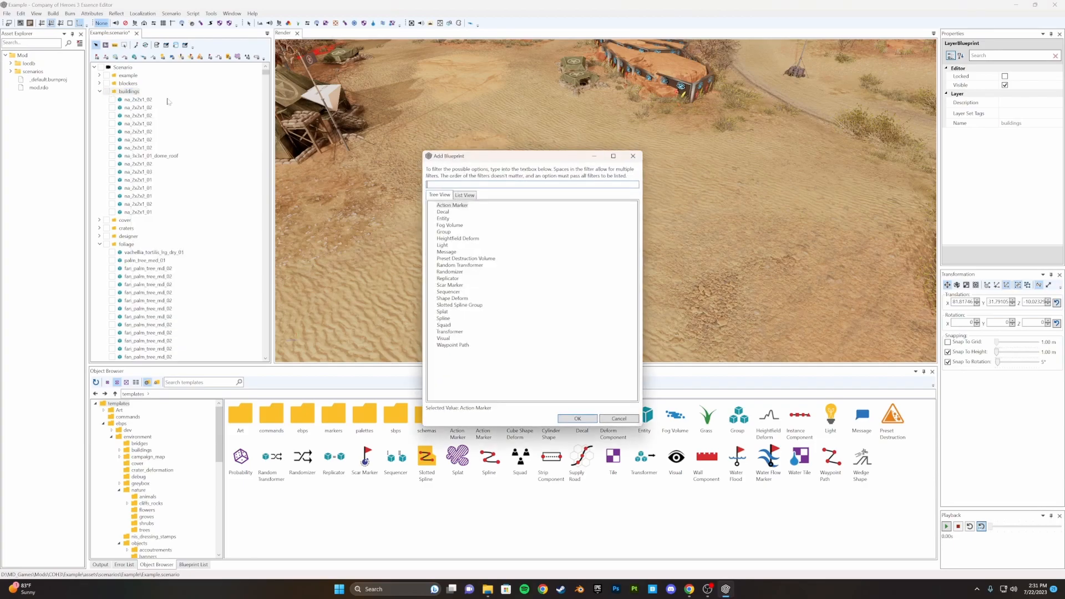
click(446, 318)
drag(557, 164, 380, 119)
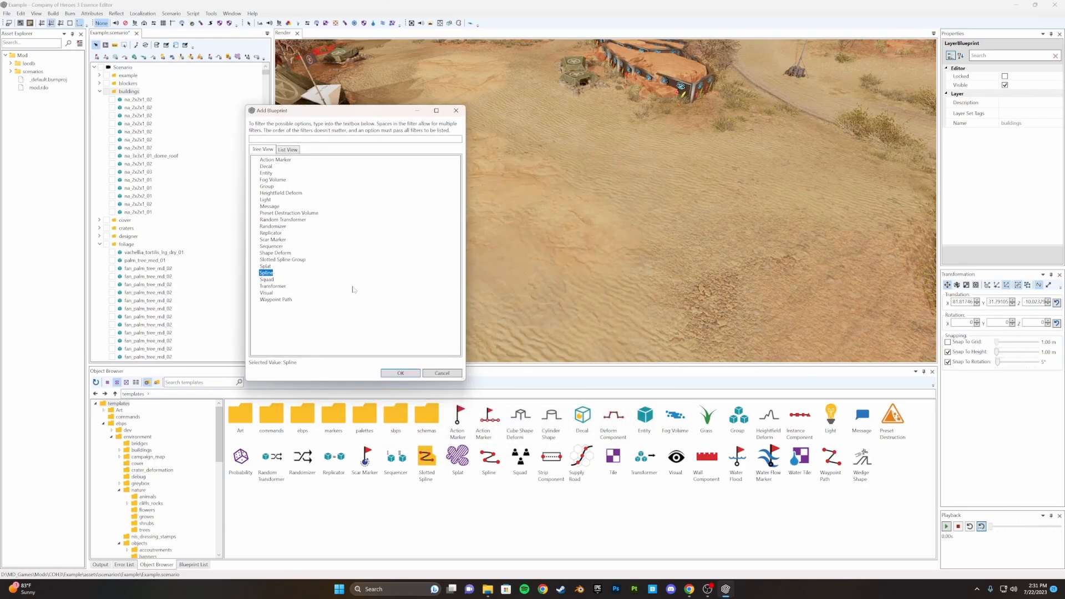
click(400, 372)
click(592, 198)
Reposition the new spline on the open sand in front of the tent
drag(592, 198, 575, 205)
middle_drag(666, 202, 627, 206)
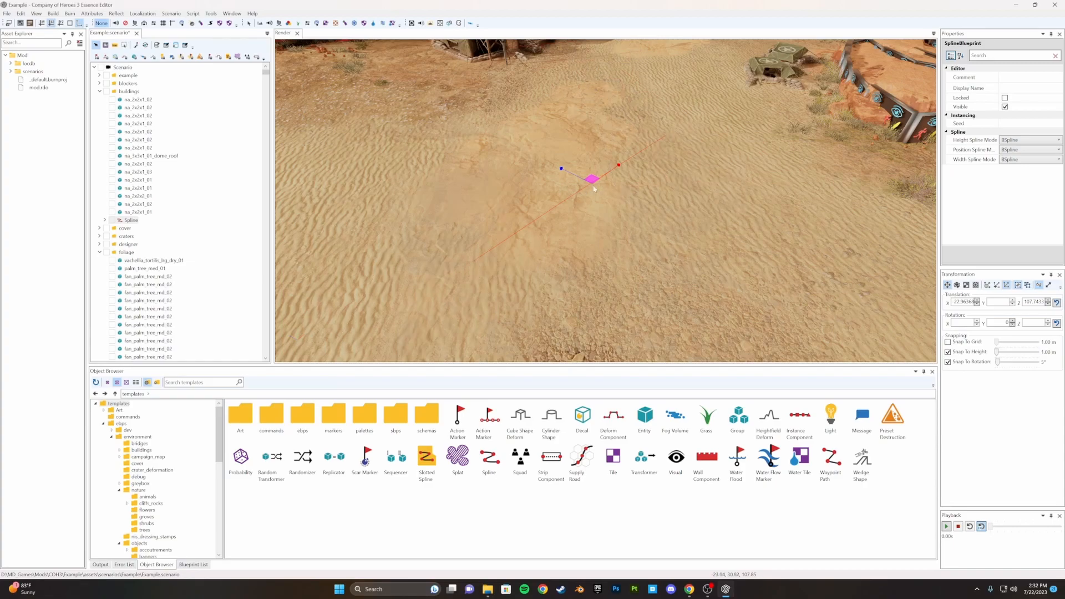
scroll(552, 256, down, 2)
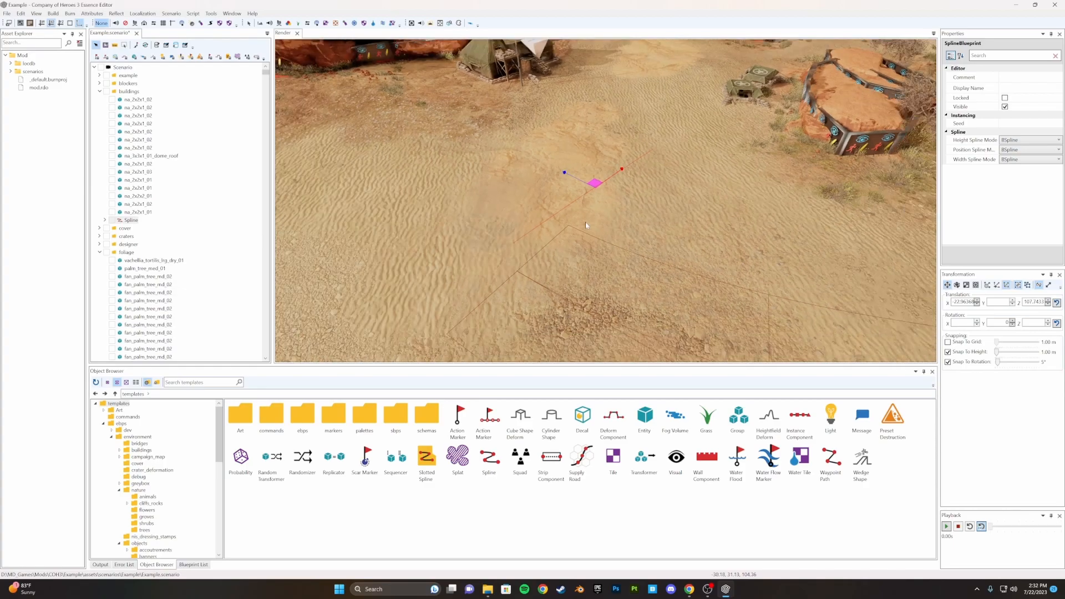
scroll(576, 238, up, 2)
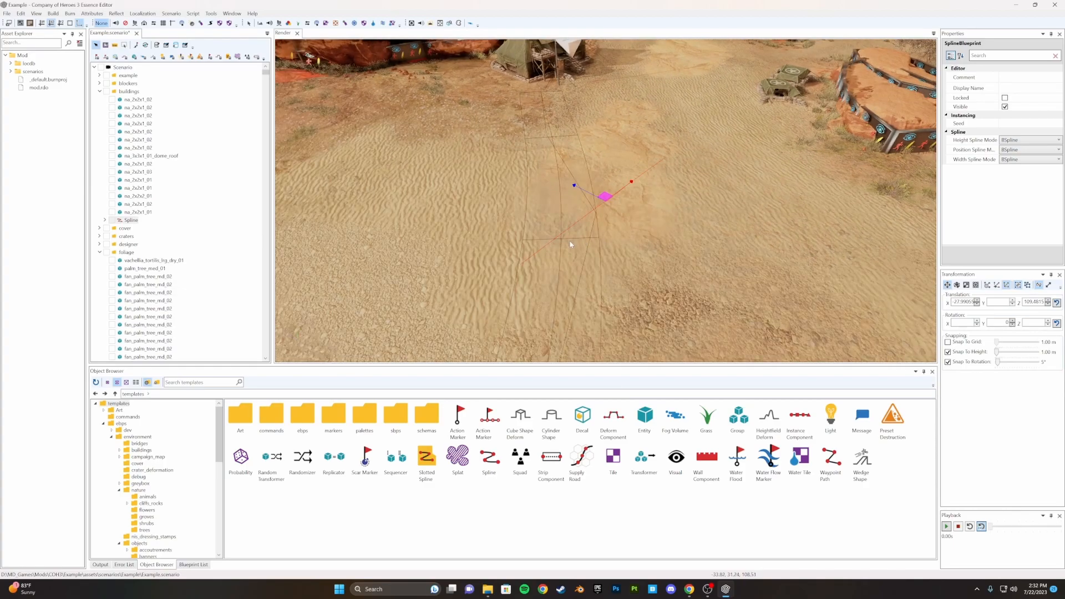
drag(604, 197, 483, 246)
Examine existing splines in the scene, including one near the dirt road and the blocker spline around the rock outcrop
scroll(557, 252, down, 2)
click(531, 171)
scroll(545, 252, down, 3)
middle_drag(545, 252, 596, 254)
click(610, 193)
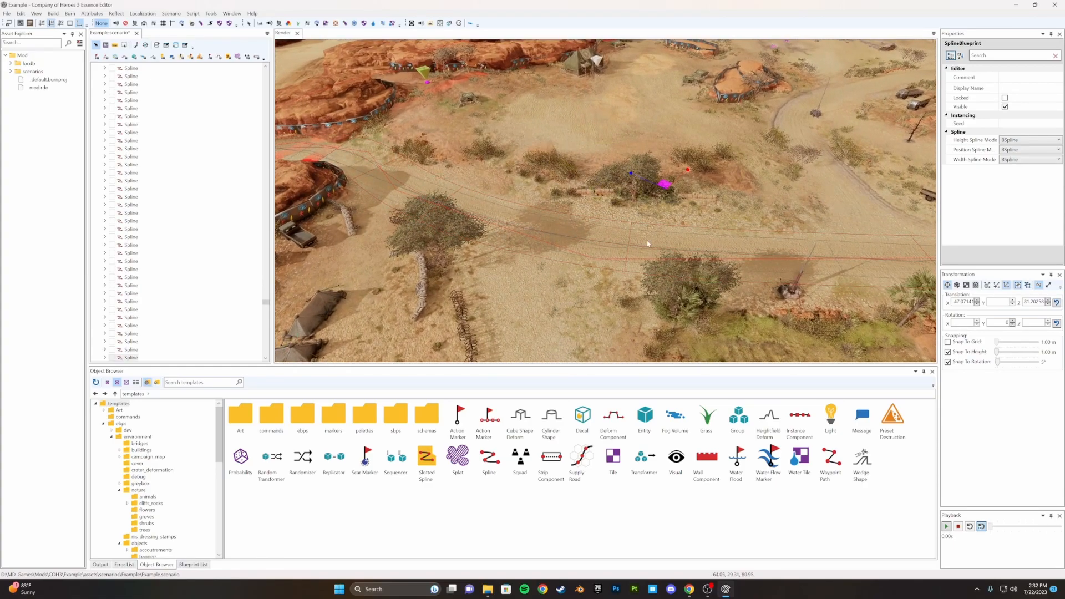
middle_drag(625, 173, 588, 176)
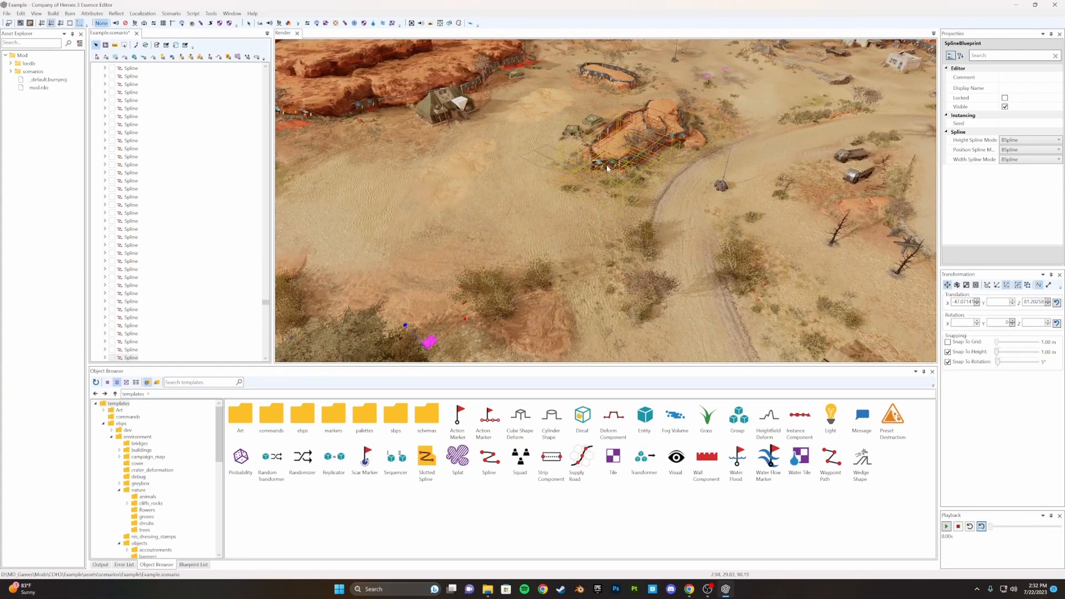
click(613, 168)
scroll(615, 196, up, 4)
scroll(614, 195, up, 3)
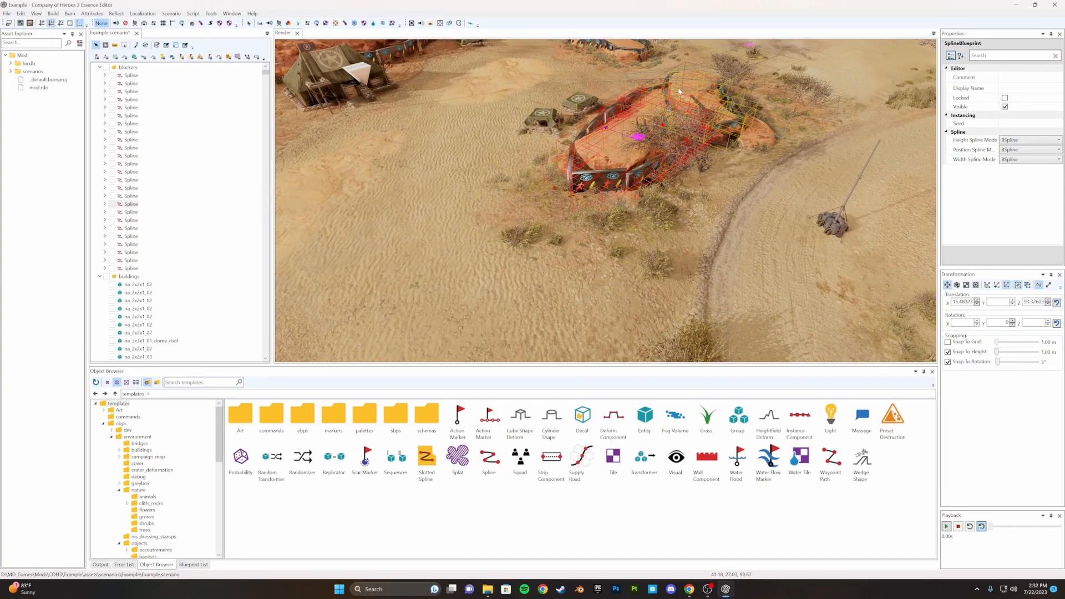
scroll(569, 123, down, 3)
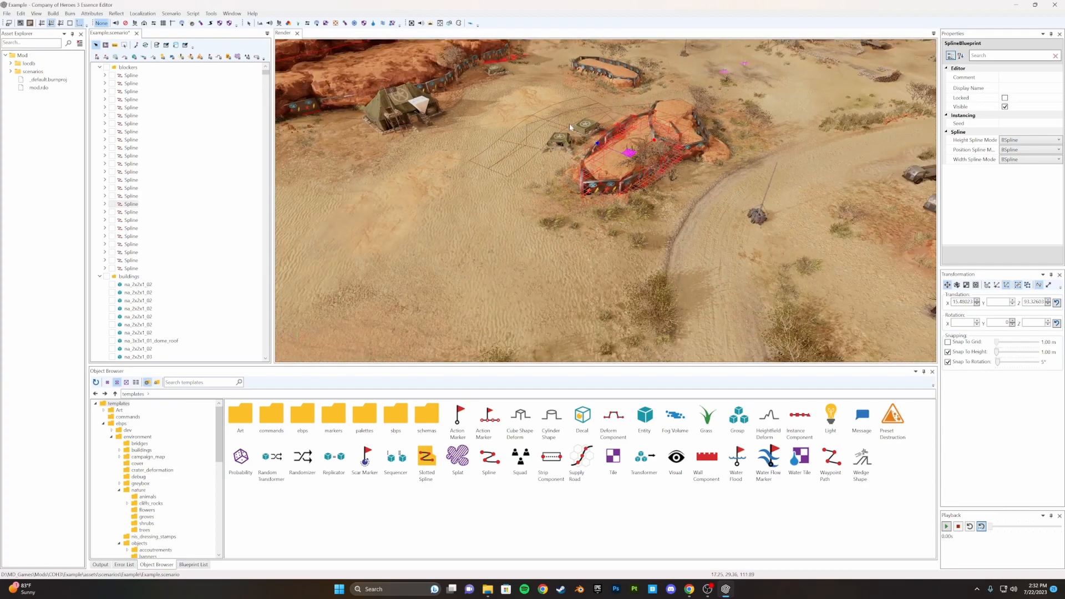
scroll(571, 125, up, 6)
Examine the cover spline running alongside the parked trucks and the ruined building
middle_drag(593, 158, 545, 156)
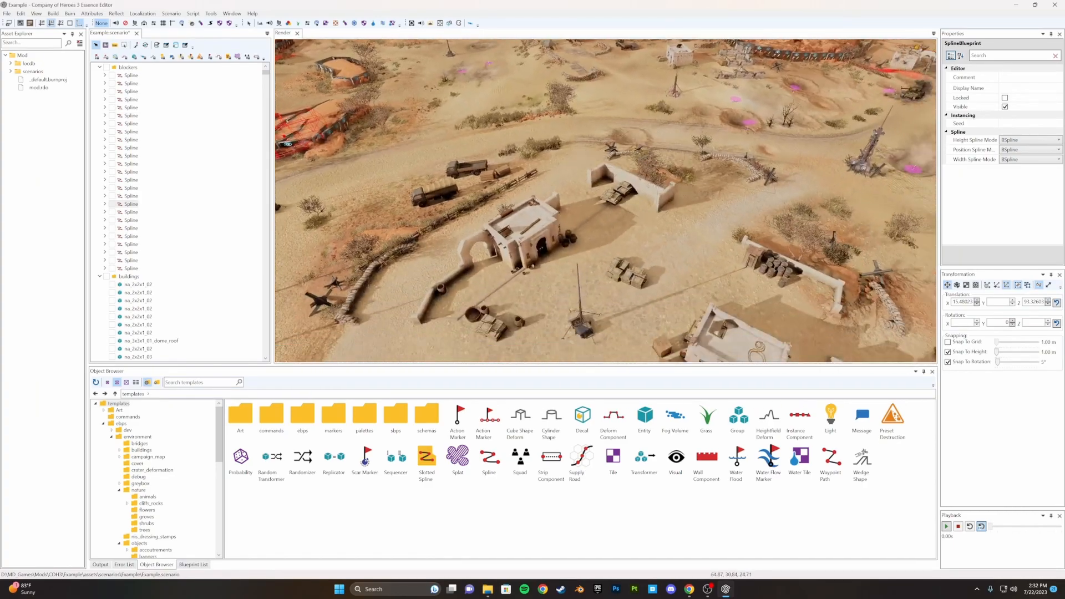
scroll(544, 156, down, 2)
click(545, 156)
scroll(572, 166, up, 5)
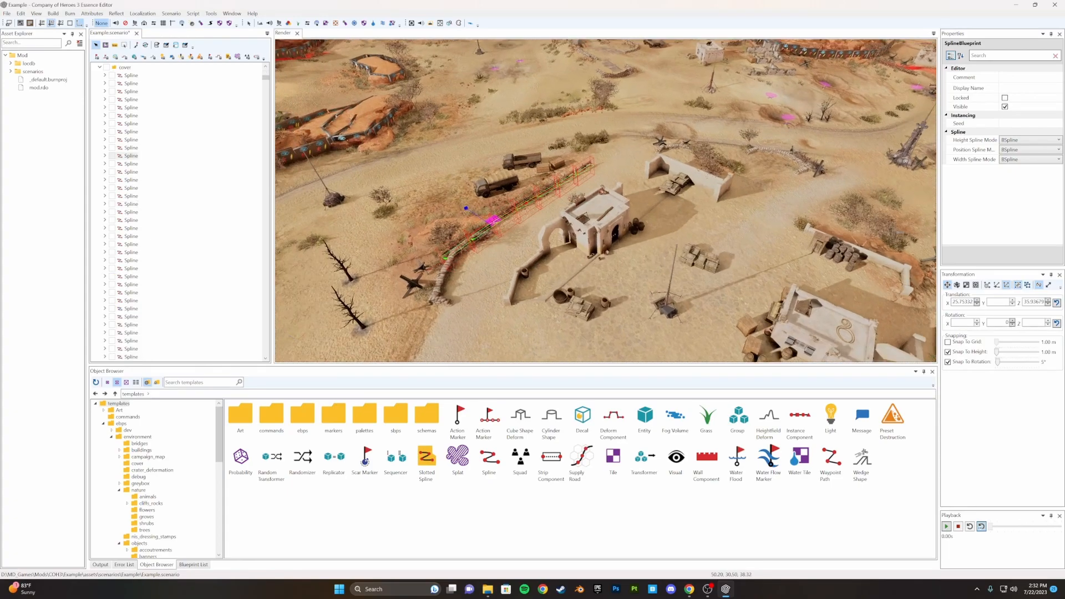
middle_drag(576, 166, 517, 242)
scroll(616, 211, up, 2)
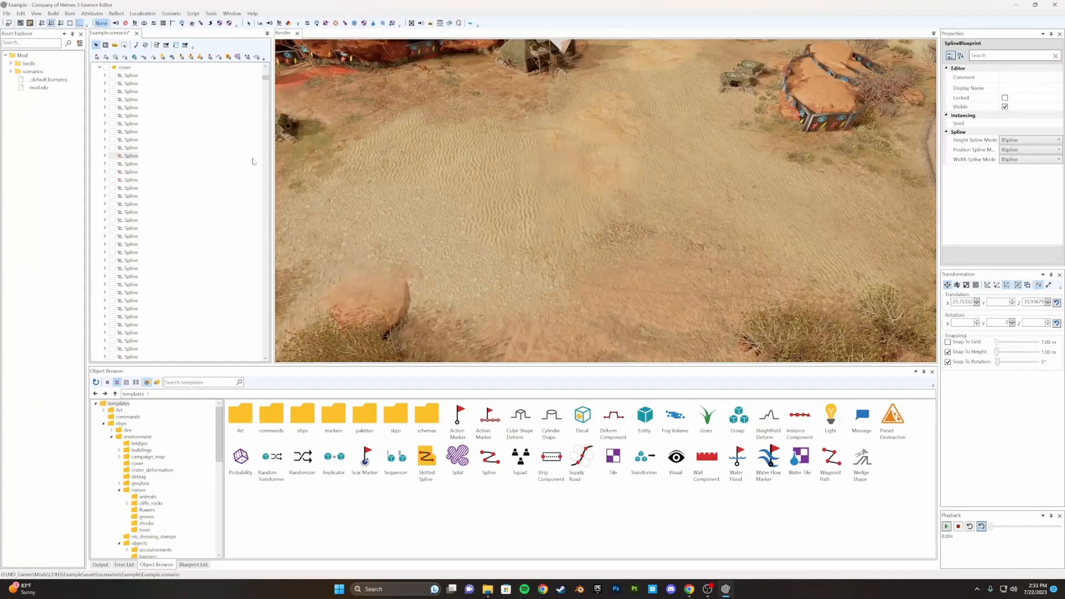
Collapse the expanded blockers layer and select the new spline at the end of the buildings layer
drag(266, 78, 266, 67)
click(101, 84)
click(131, 220)
click(544, 169)
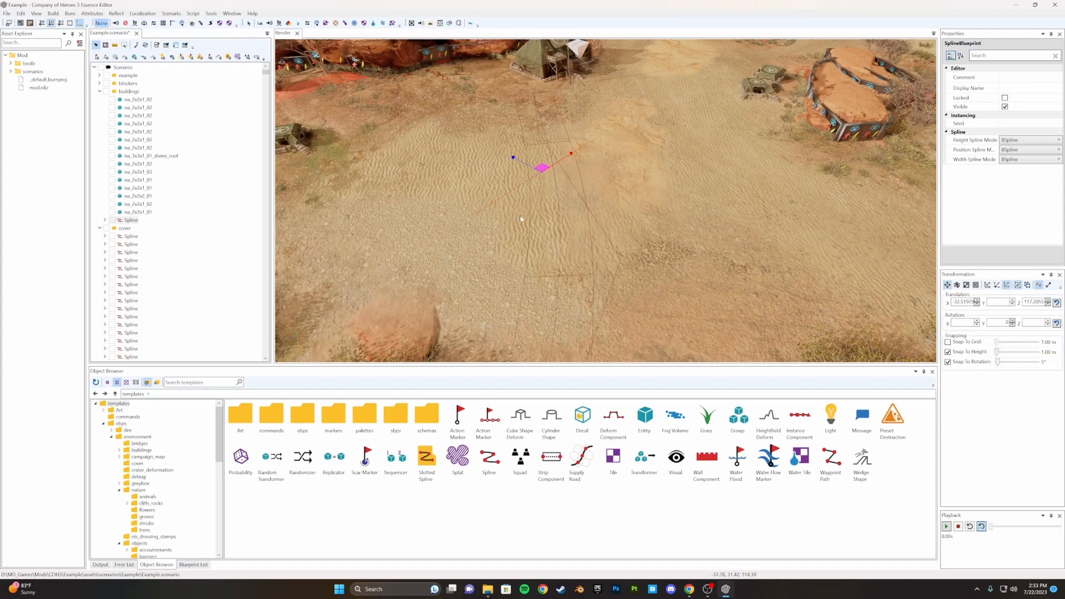
scroll(608, 222, down, 3)
middle_drag(608, 221, 530, 199)
scroll(496, 200, up, 2)
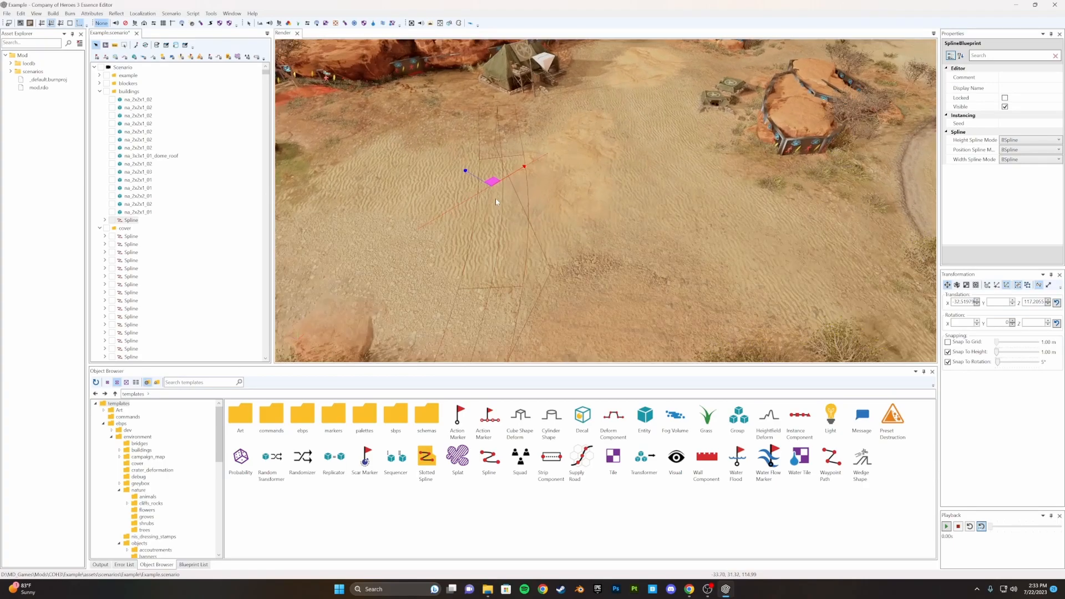
scroll(150, 212, down, 2)
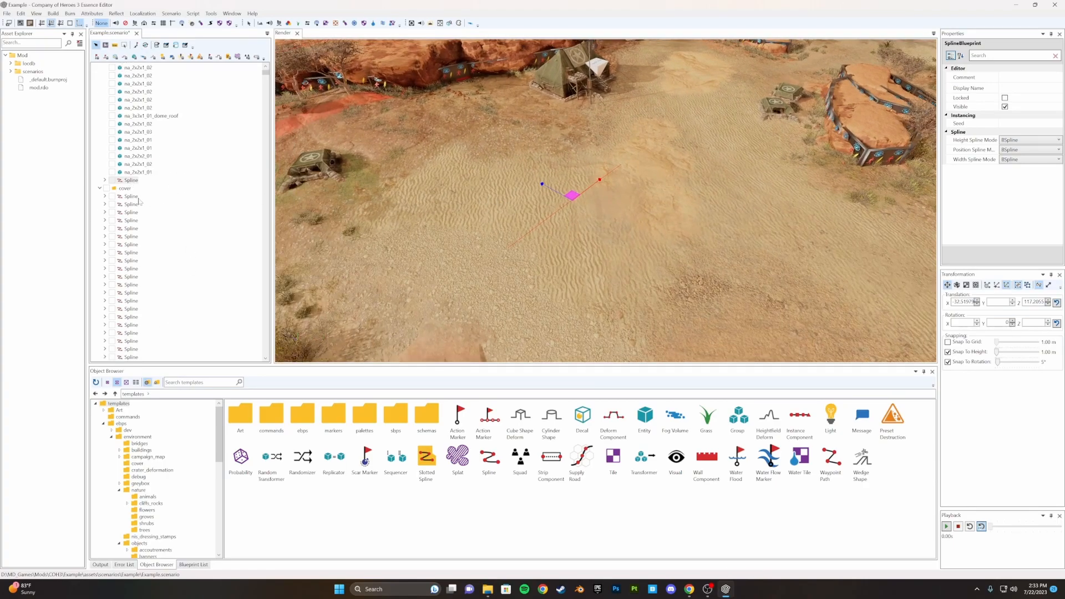
Add a Strip Component to the new spline in the buildings layer
right_click(132, 180)
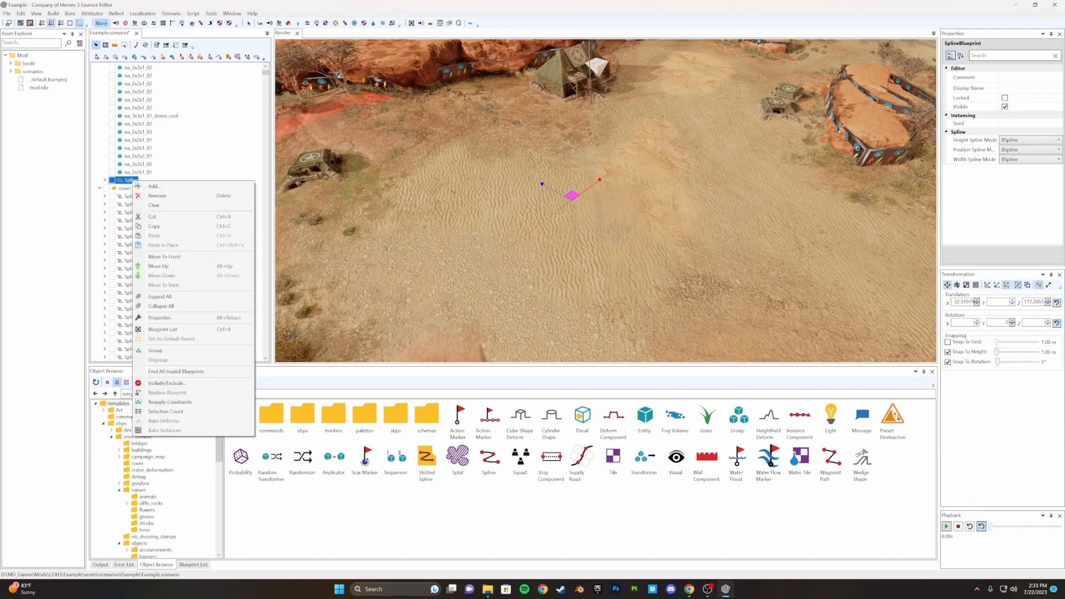
click(159, 189)
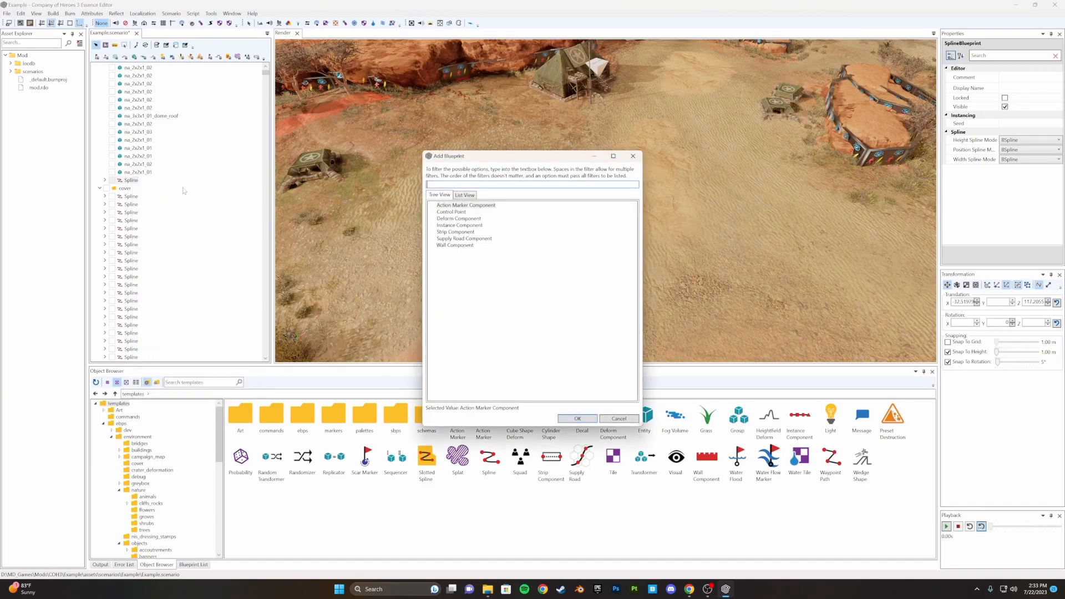
click(465, 232)
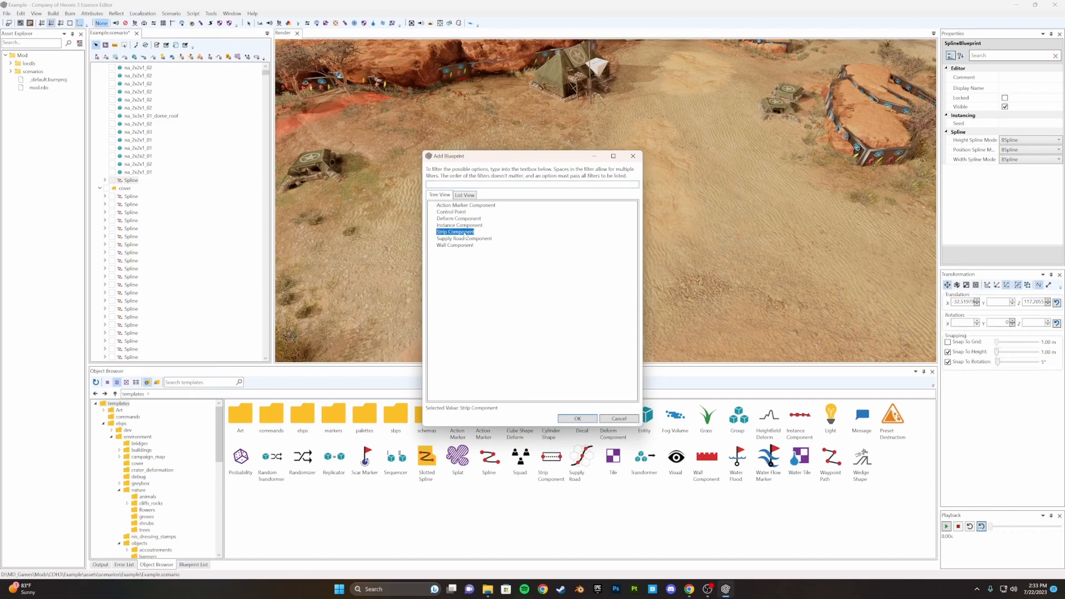
click(591, 420)
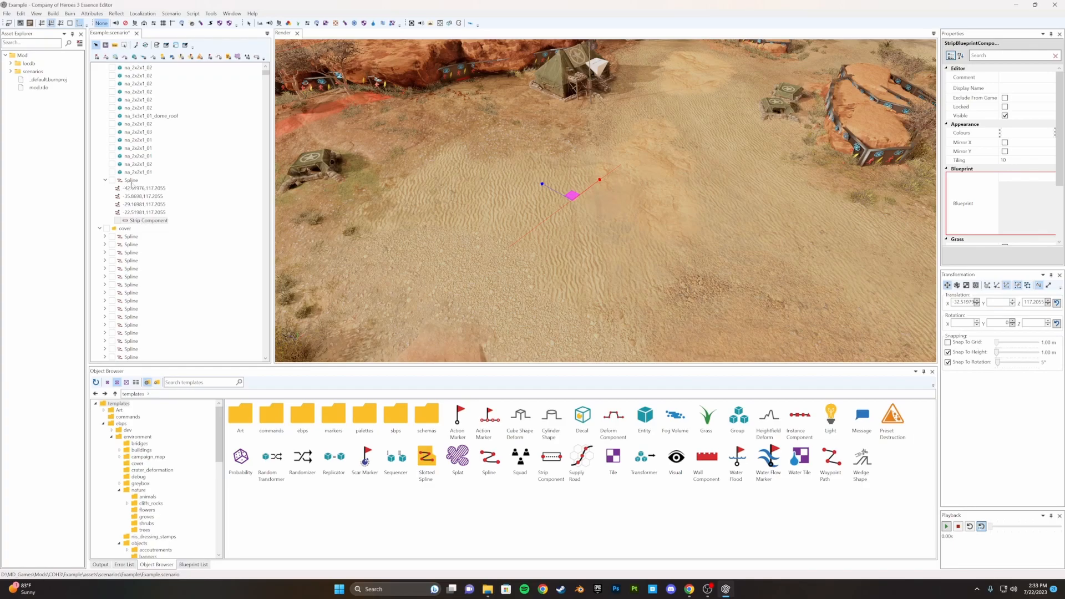
middle_drag(477, 254, 471, 234)
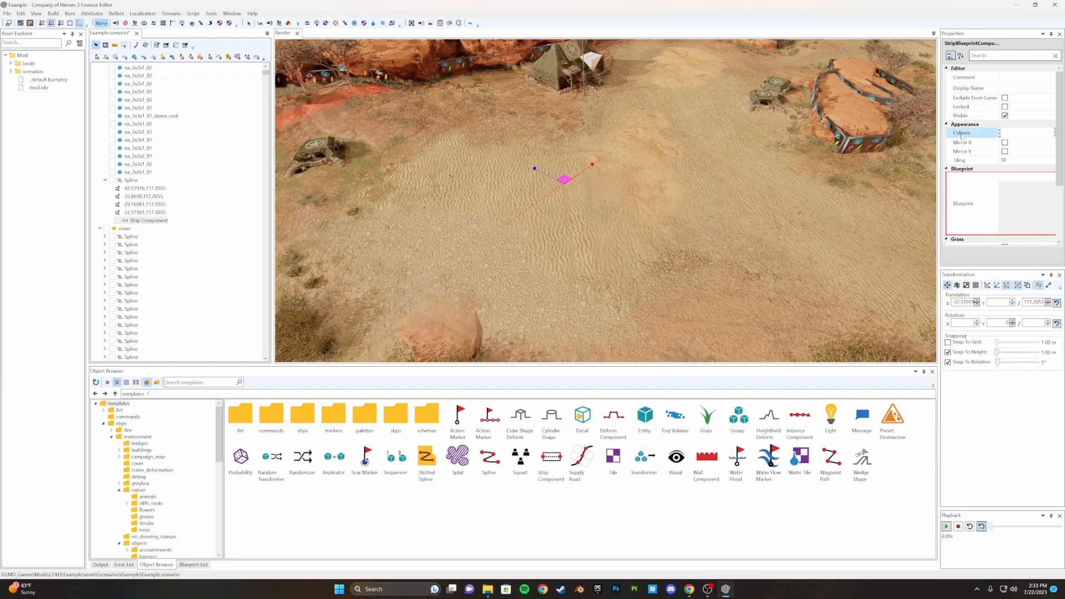
Widen the property list and assign the track_straight_02 material as the strip component's blueprint, searching the splats for "track"
drag(939, 166, 918, 167)
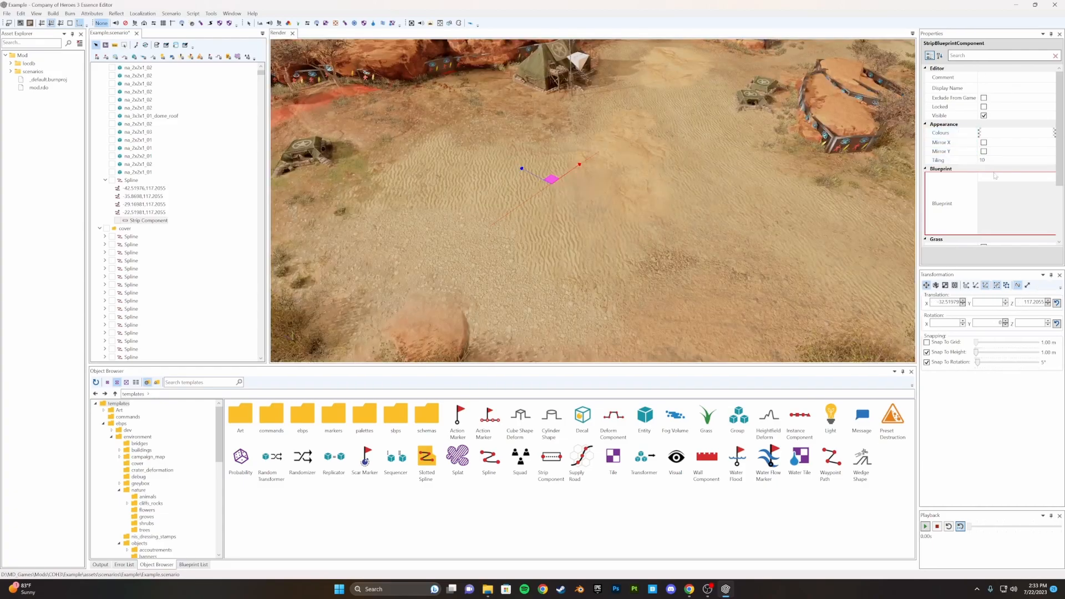
click(993, 214)
scroll(993, 211, down, 1)
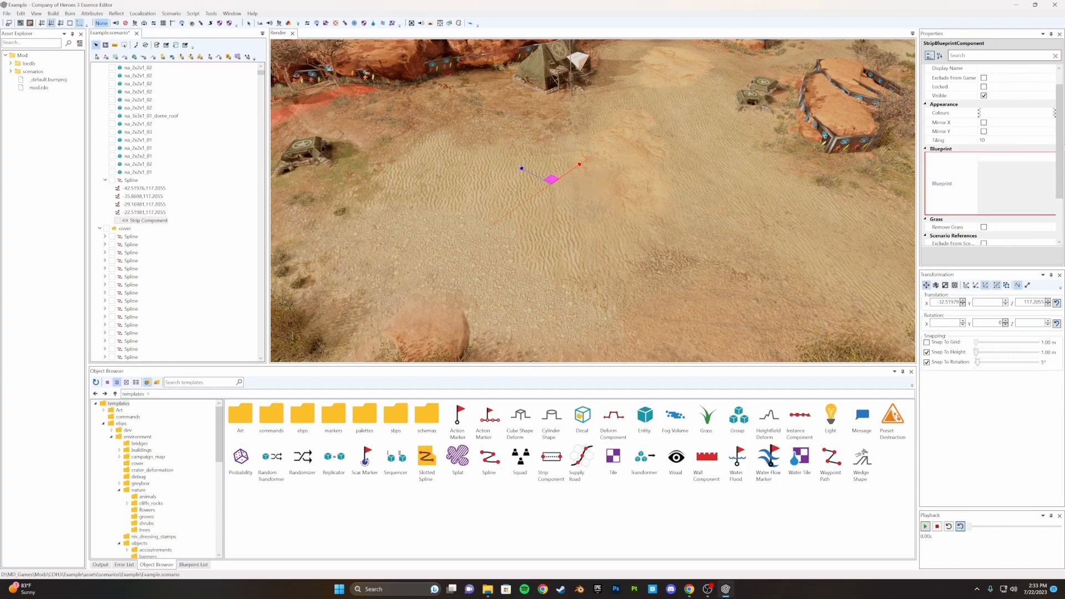
click(1051, 157)
scroll(514, 291, down, 3)
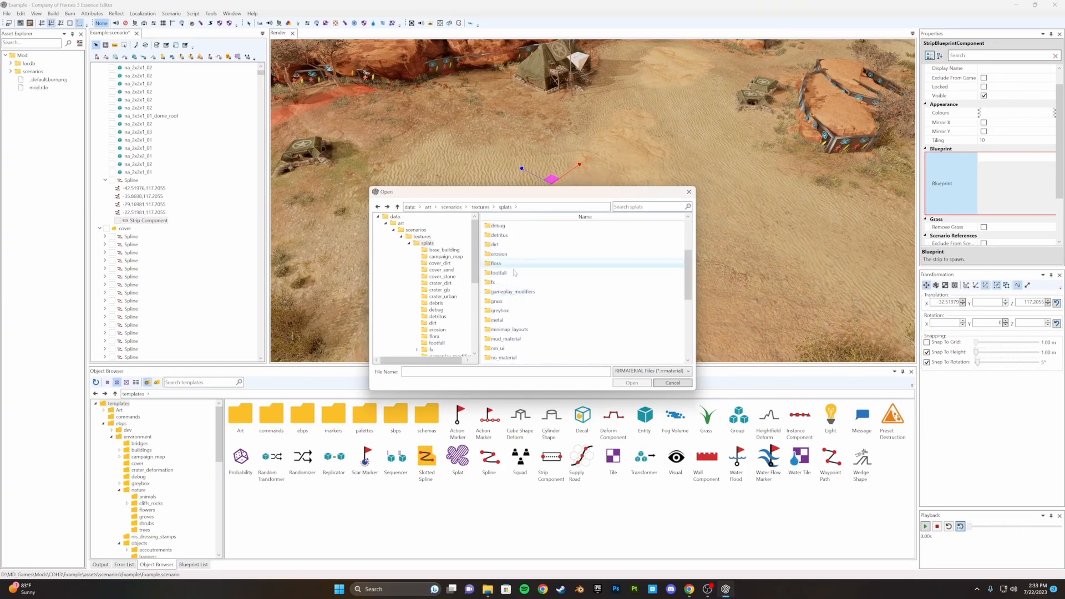
click(637, 206)
text(track)
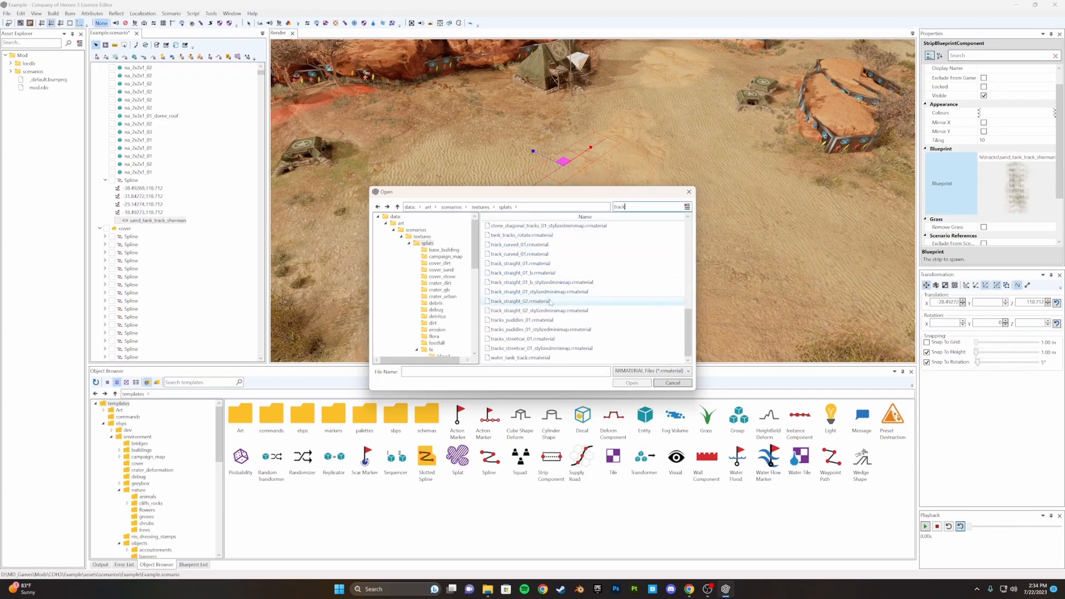
double_click(550, 301)
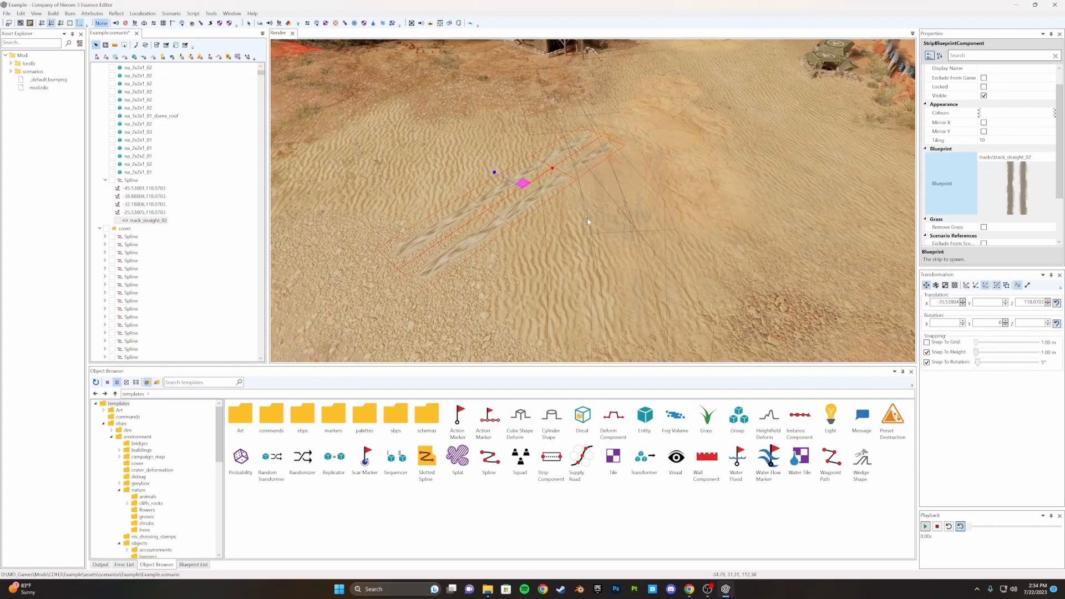
Set the tiling of the track_straight_02 strip component to 120
scroll(593, 218, up, 3)
middle_drag(587, 221, 648, 228)
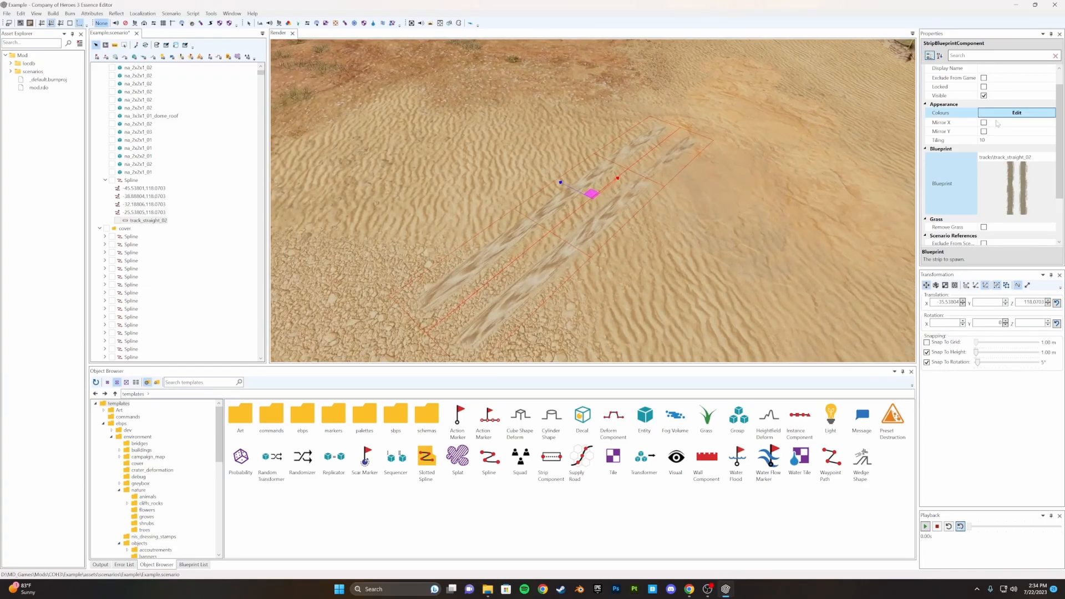
click(998, 140)
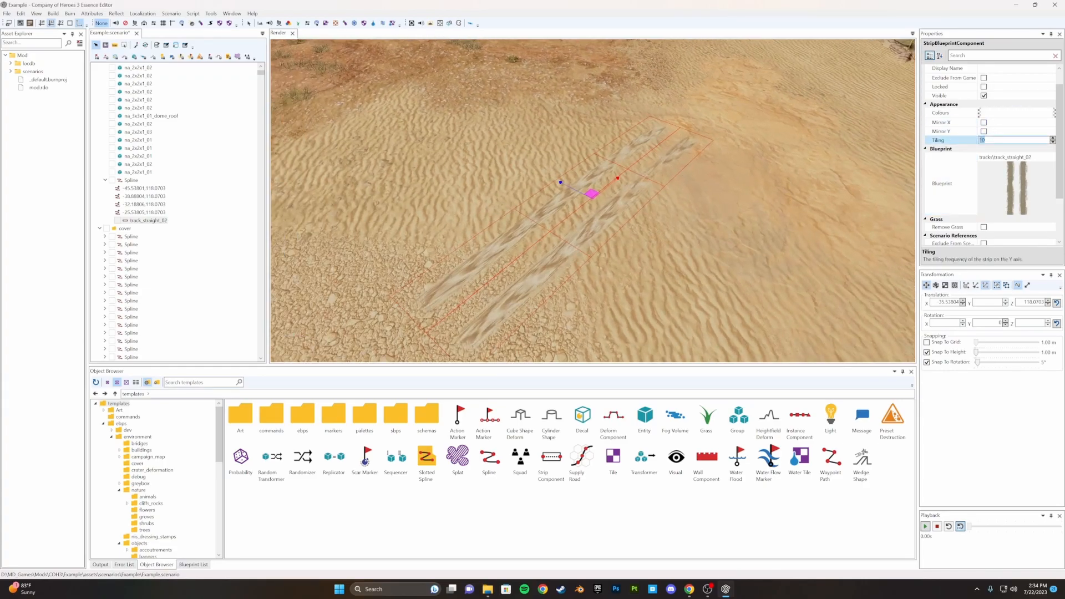
key(Return)
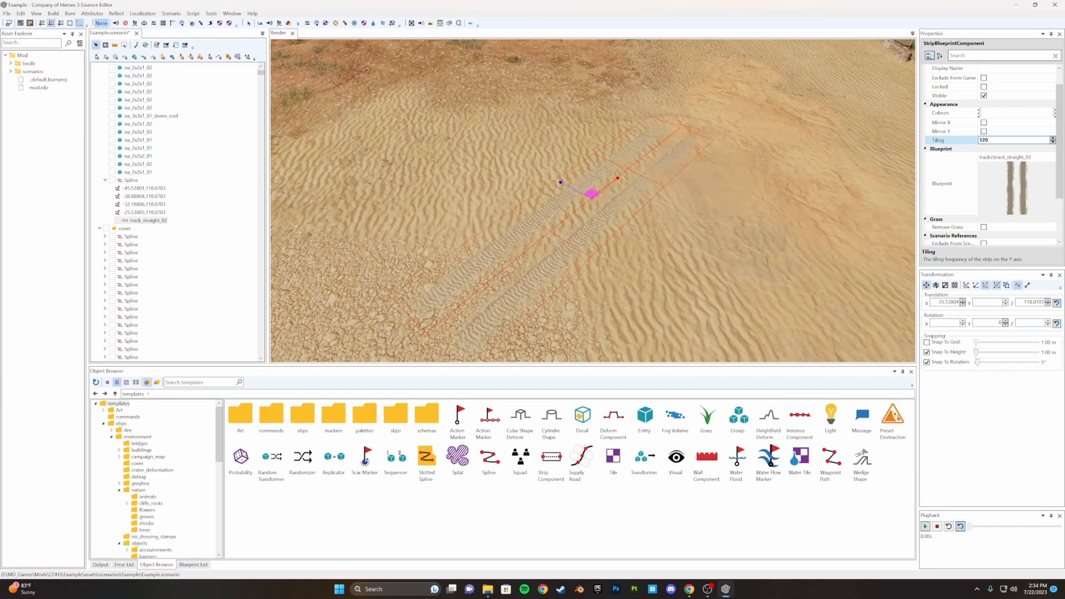
scroll(971, 155, down, 3)
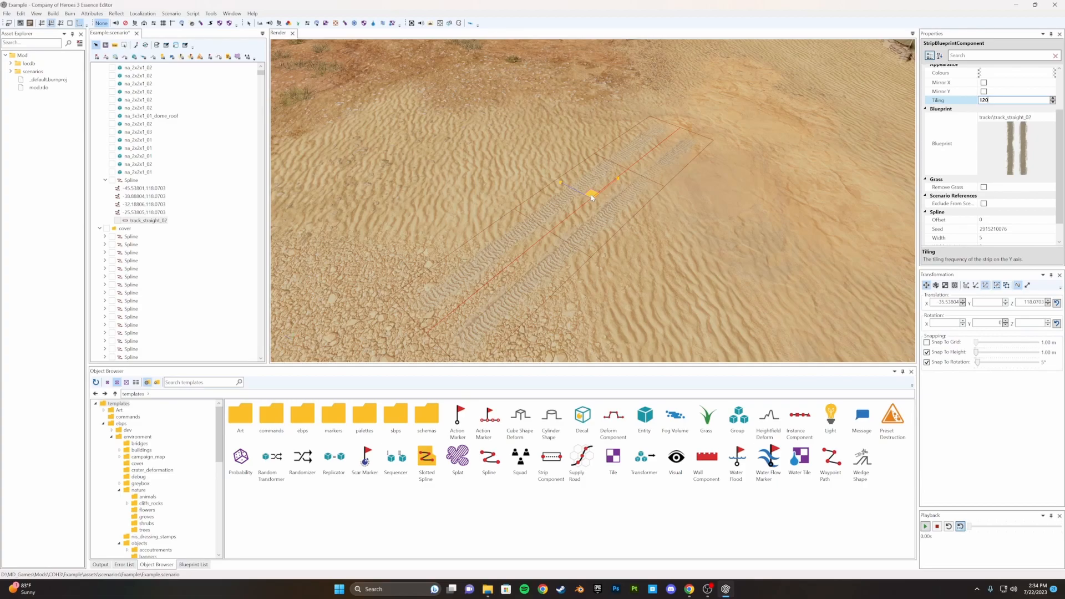
Try a tiling of 40 on the track strip and set it back to 120
key(BackSpace)
key(BackSpace)
text(40)
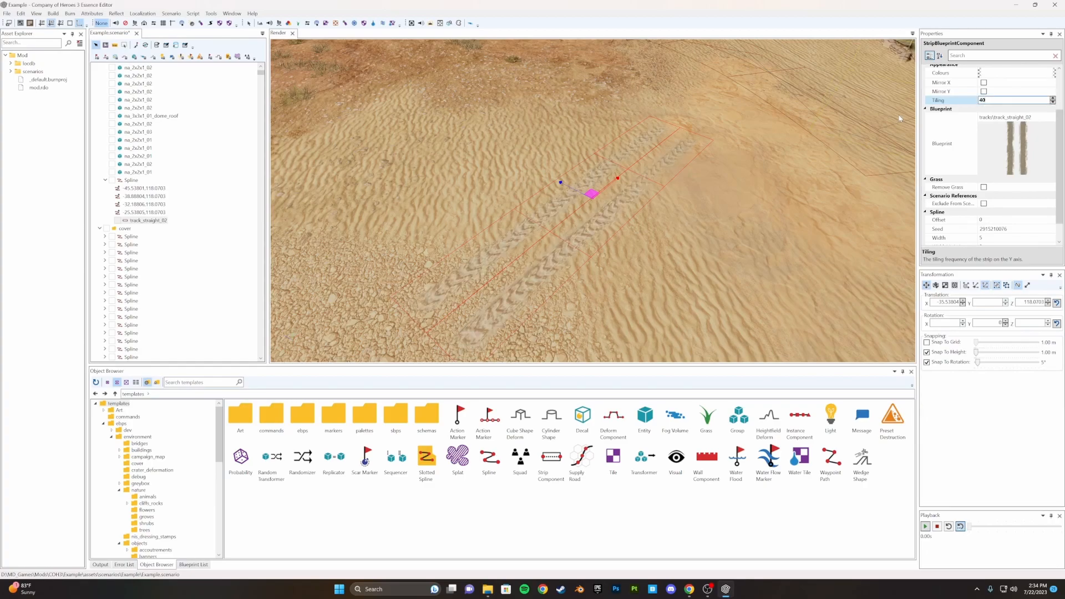
key(BackSpace)
text(120)
scroll(938, 149, down, 1)
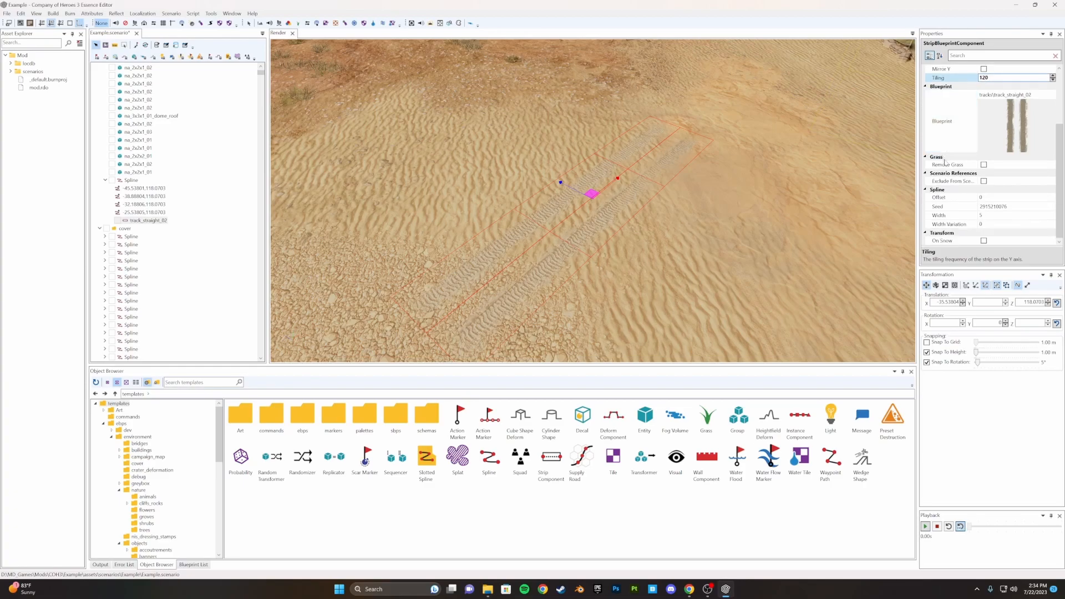
Try a width of 12 on the track strip and set it back to 5
click(971, 216)
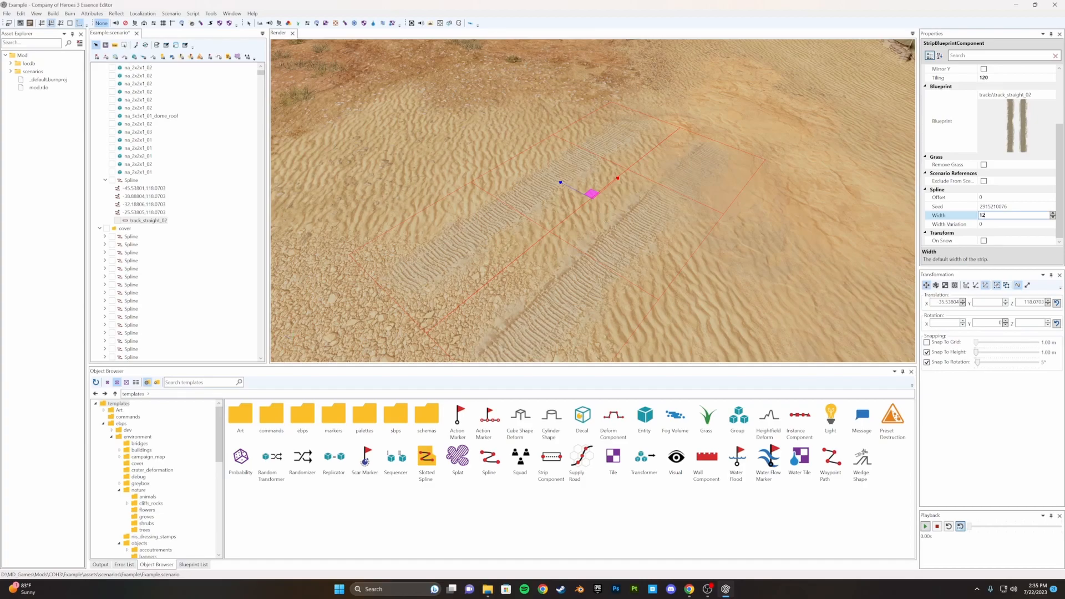
scroll(867, 225, down, 8)
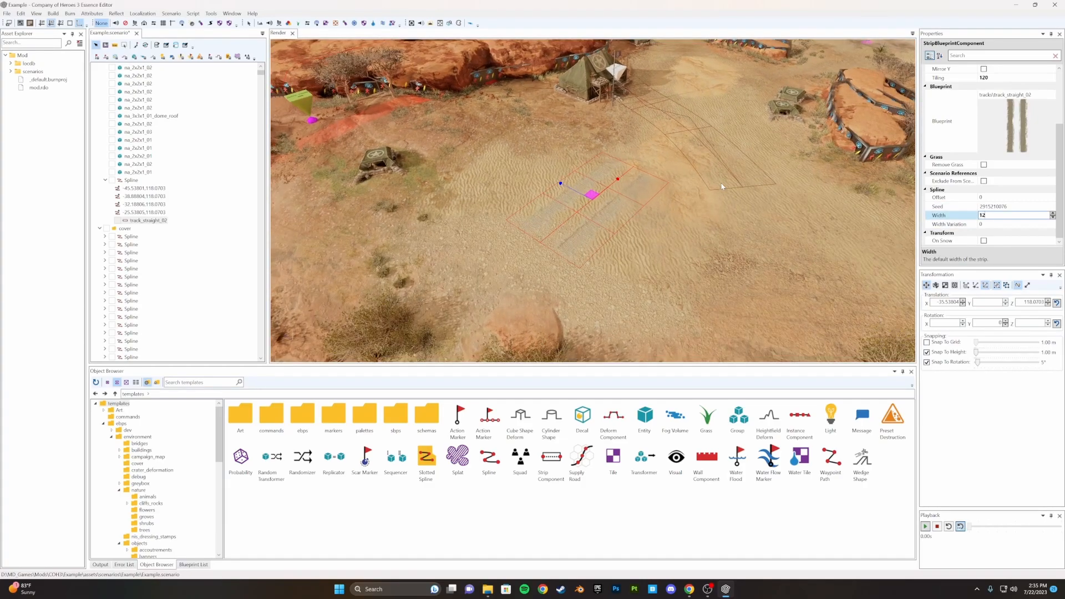
scroll(722, 186, up, 5)
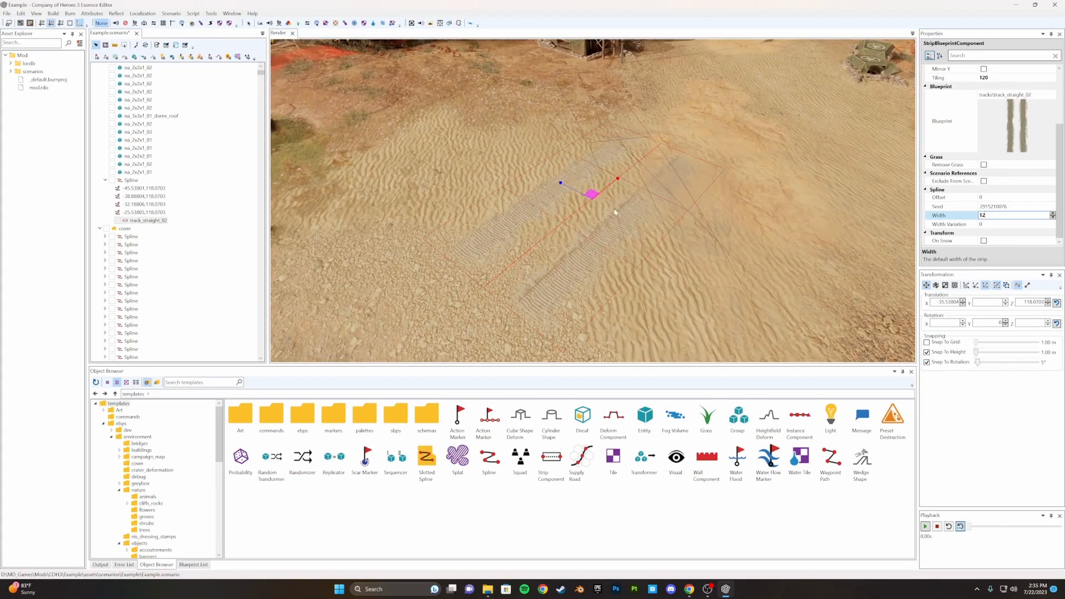
double_click(982, 215)
key(Return)
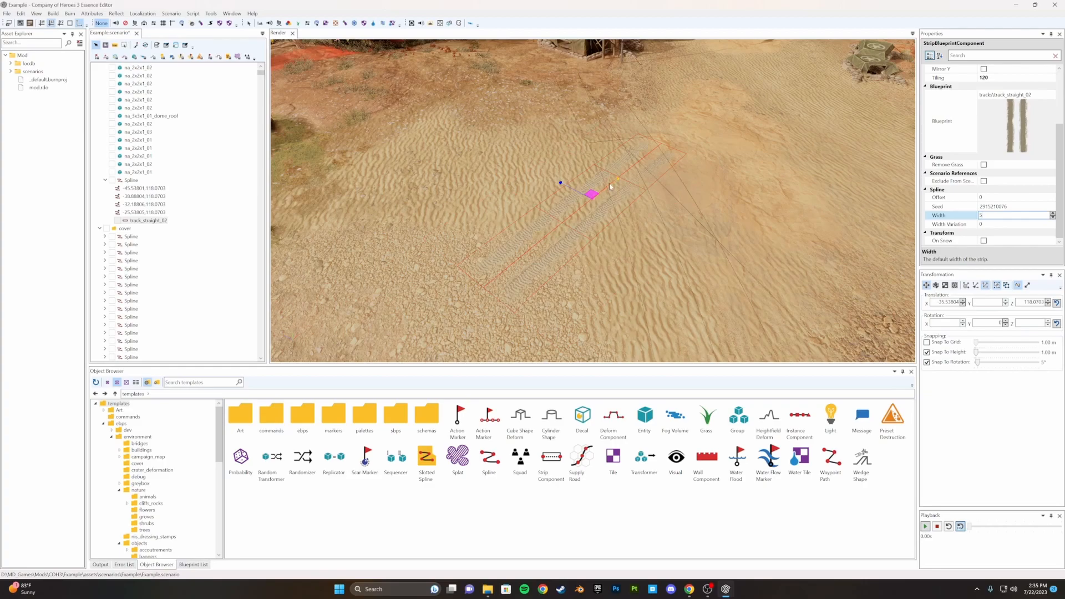
Move the whole track spline slightly across the sand, to about X -35, Z 118.7
middle_drag(668, 221, 570, 215)
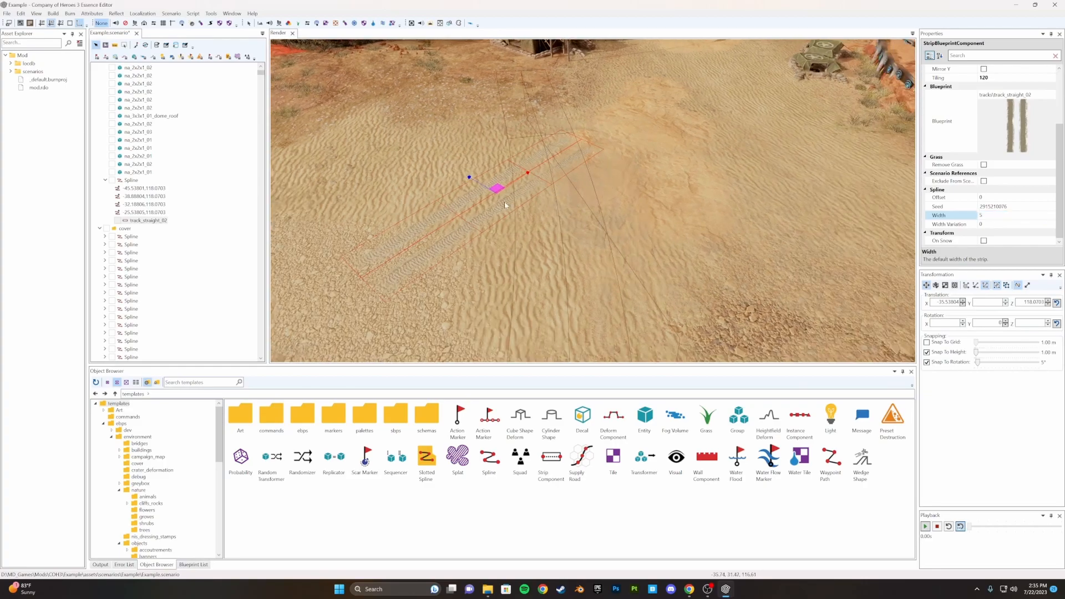
drag(498, 189, 520, 179)
middle_drag(504, 193, 604, 221)
drag(620, 207, 623, 202)
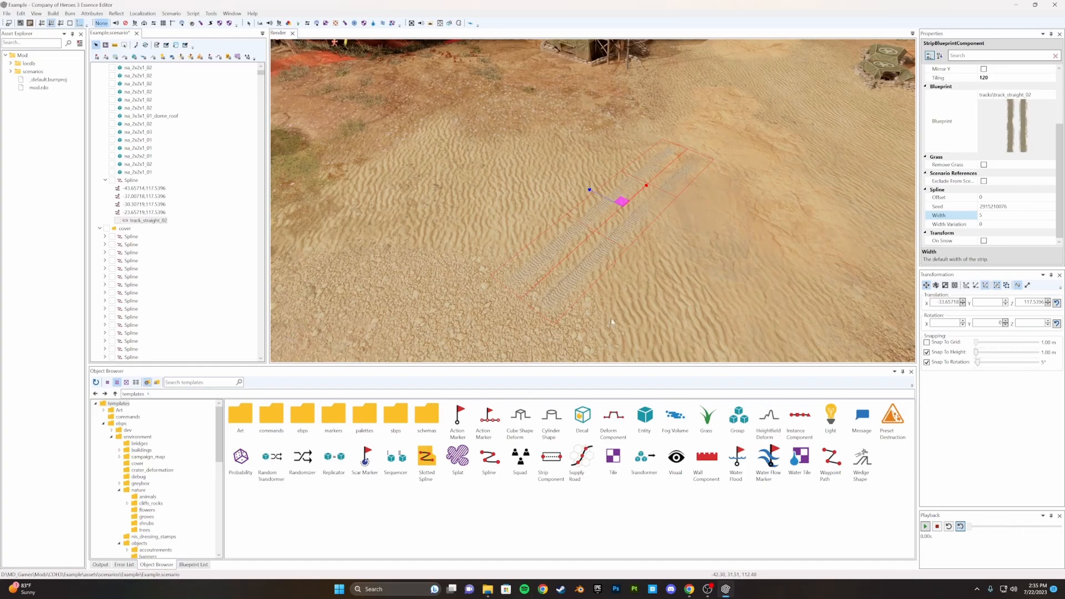
middle_drag(607, 232, 620, 213)
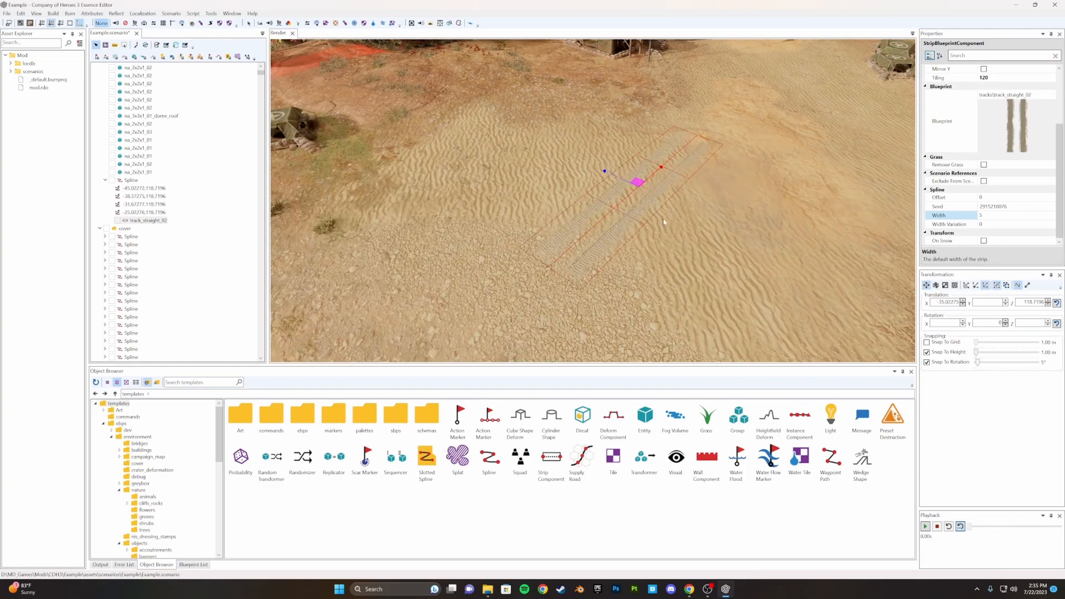
middle_drag(689, 241, 664, 222)
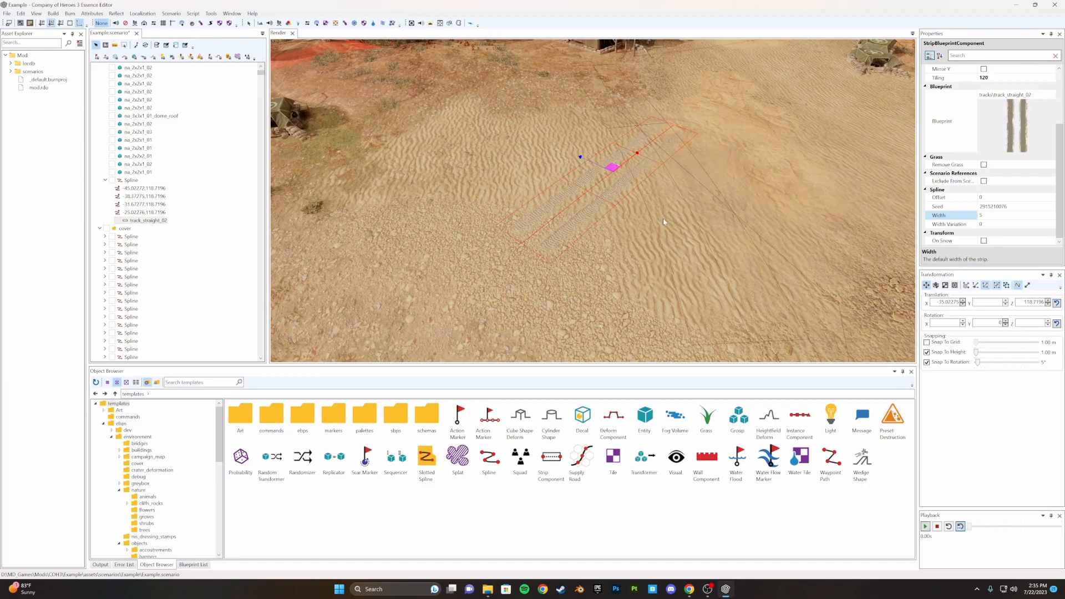
Switch to control-point editing and select all four control points of the track spline
click(663, 222)
middle_drag(656, 224, 647, 229)
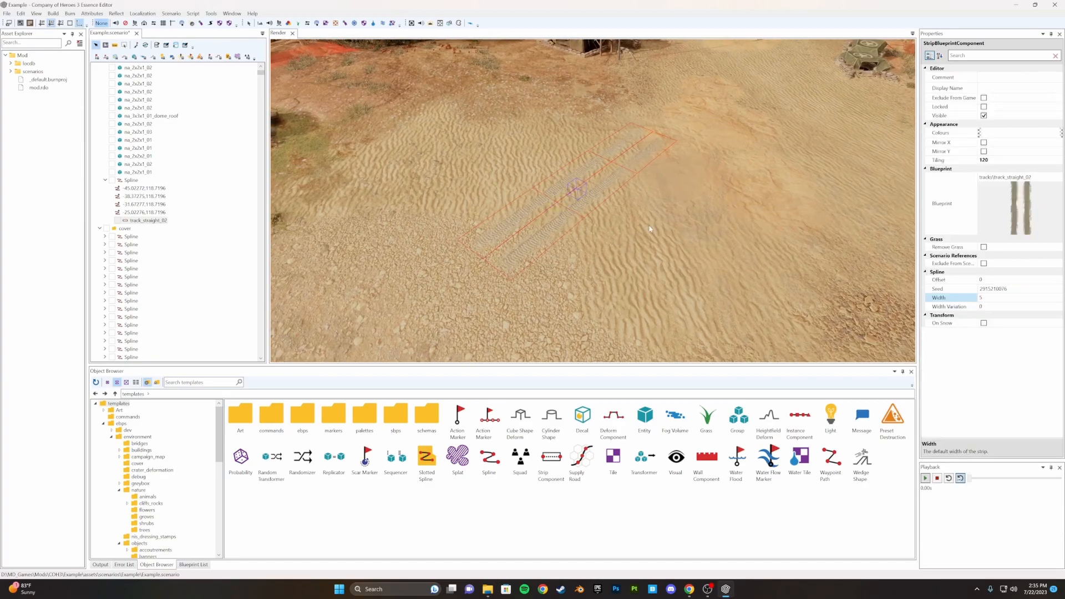
scroll(649, 229, down, 4)
scroll(552, 256, up, 3)
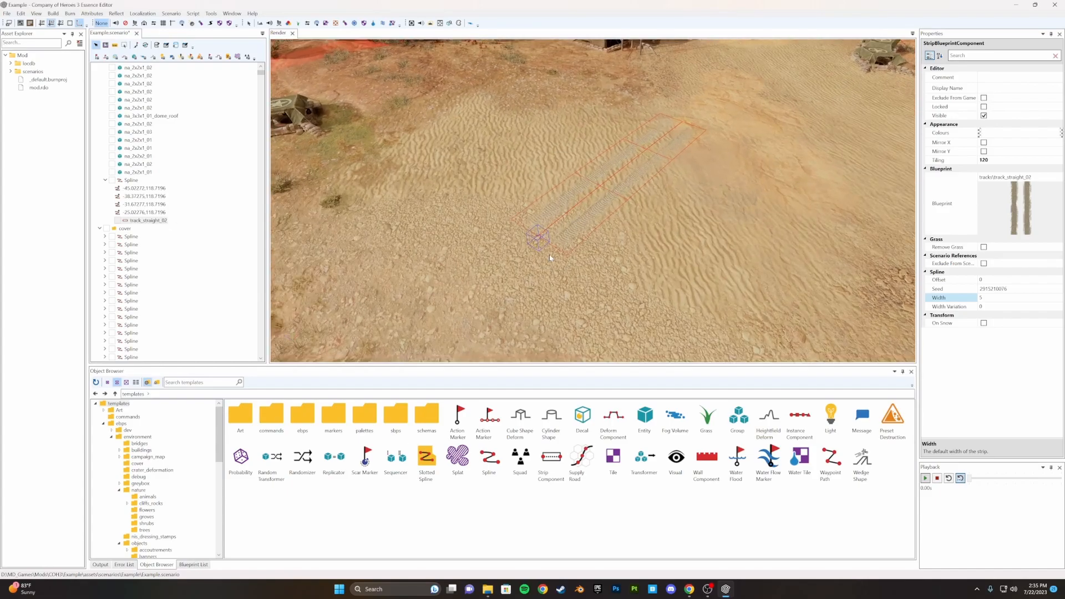
scroll(549, 256, up, 2)
scroll(519, 267, up, 1)
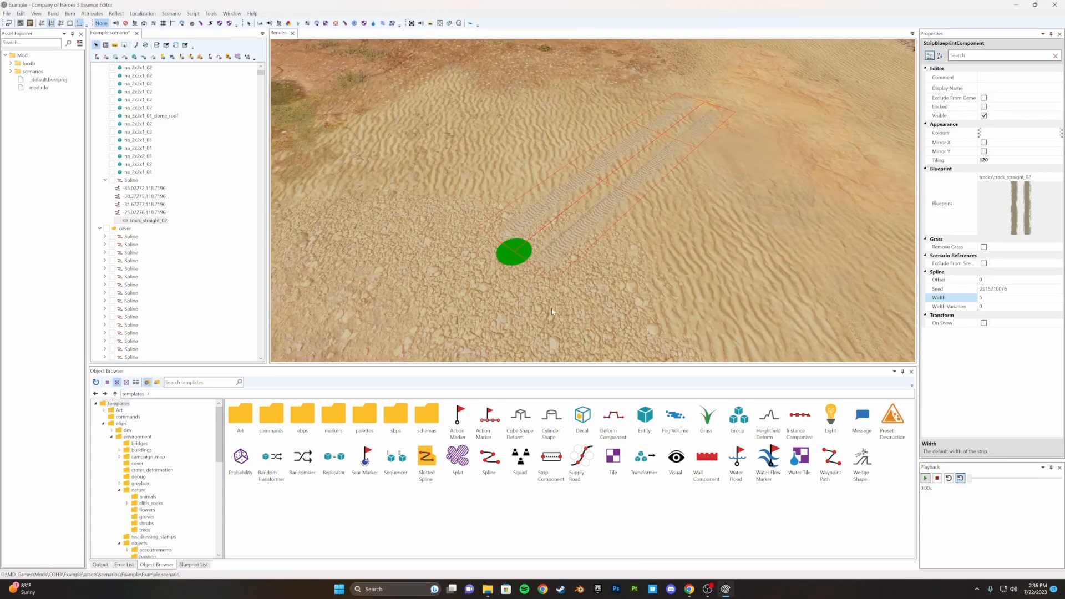
click(514, 252)
scroll(742, 301, down, 2)
drag(755, 312, 449, 56)
scroll(662, 277, down, 2)
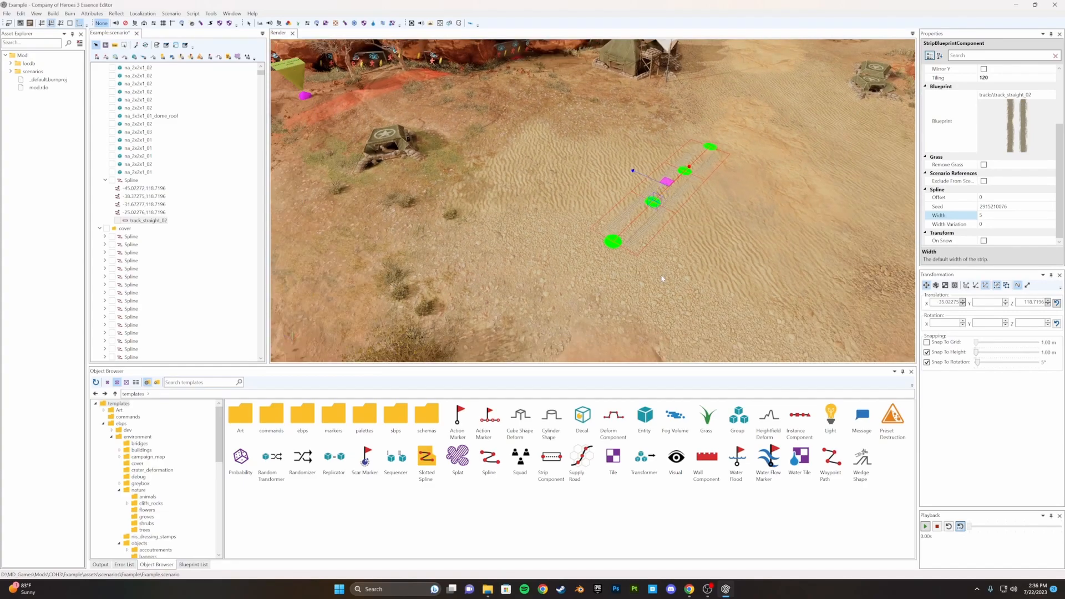
Move the first three control points of the track spline outward to bend the tracks into a curve across the cracked ground
click(611, 239)
drag(611, 243, 606, 250)
drag(553, 284, 427, 249)
drag(669, 277, 566, 174)
drag(652, 202, 604, 280)
drag(750, 221, 638, 168)
drag(712, 212, 713, 215)
Extend the track spline with four more control points curving past the tent toward the star-marked emplacements, and deselect it
middle_drag(710, 147, 589, 173)
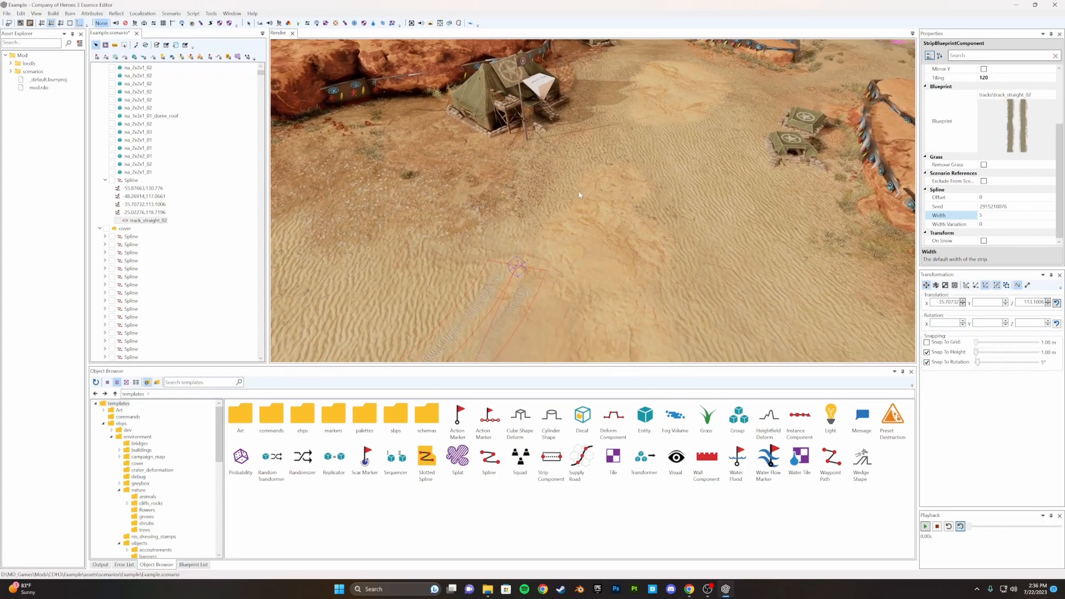
click(582, 188)
click(643, 157)
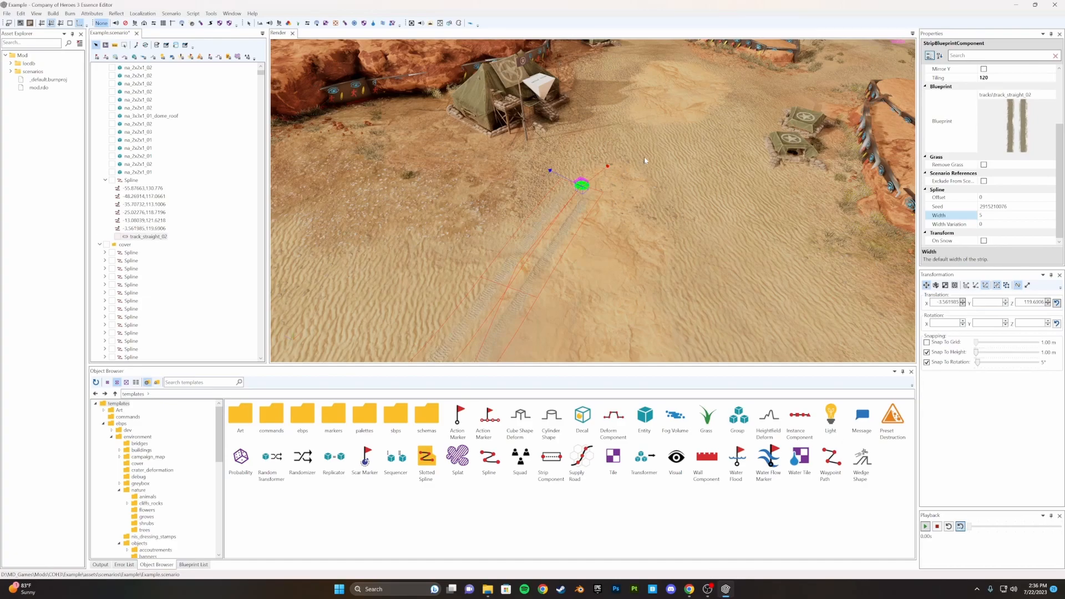
click(717, 137)
click(758, 111)
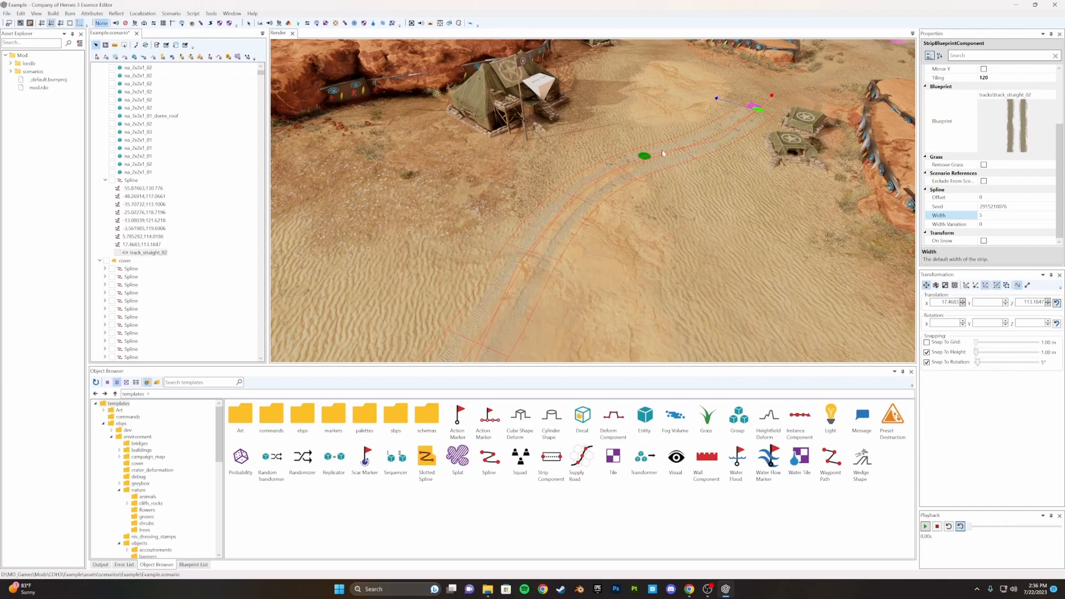
middle_drag(670, 146, 671, 171)
click(521, 280)
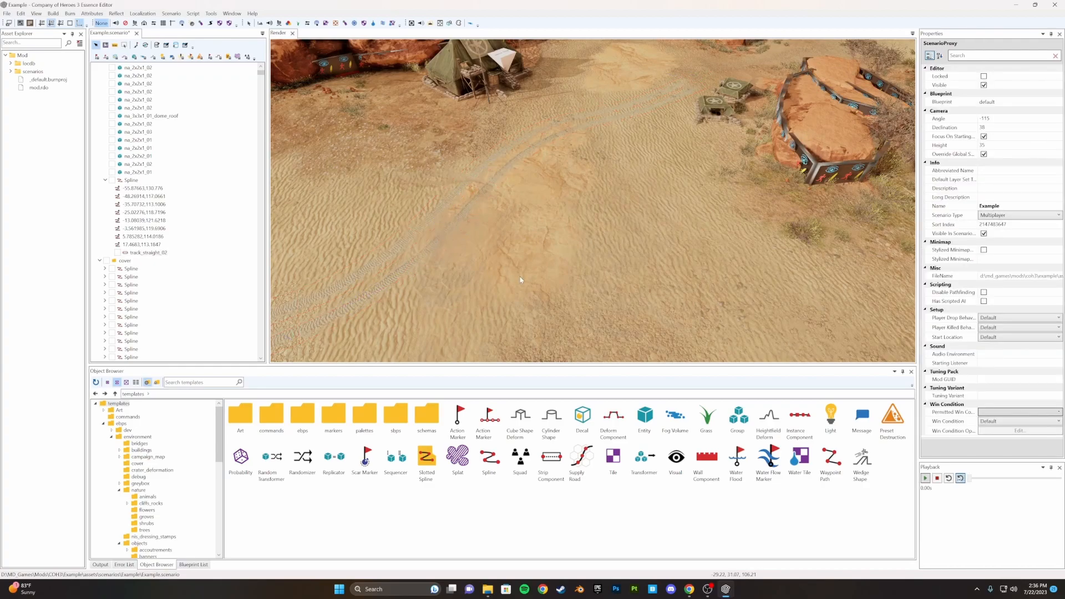
Add a Wall Component to the extended track spline in the buildings layer
double_click(131, 180)
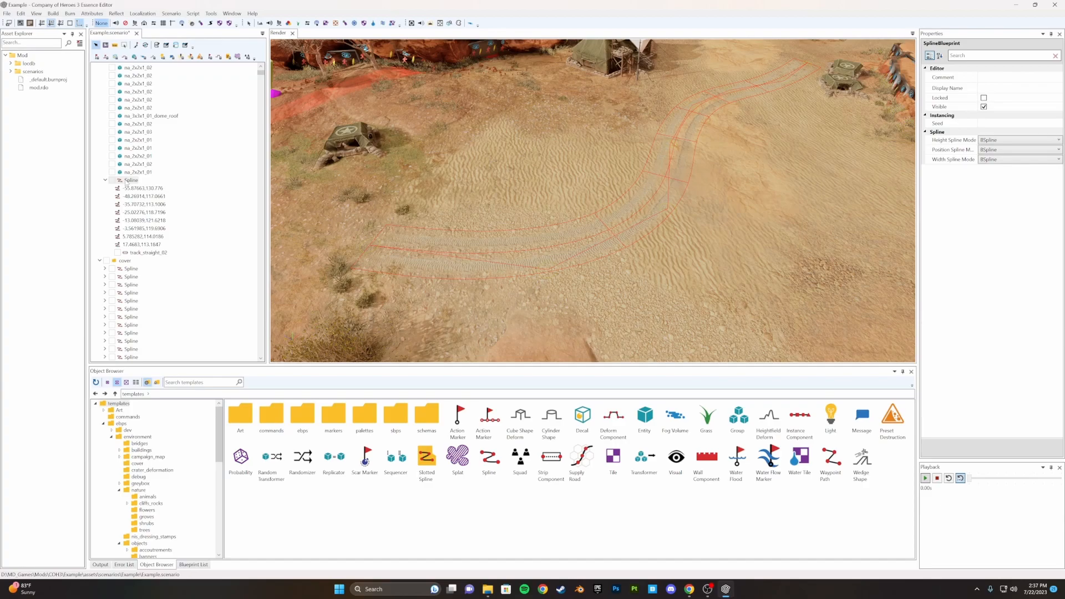
click(127, 181)
right_click(127, 182)
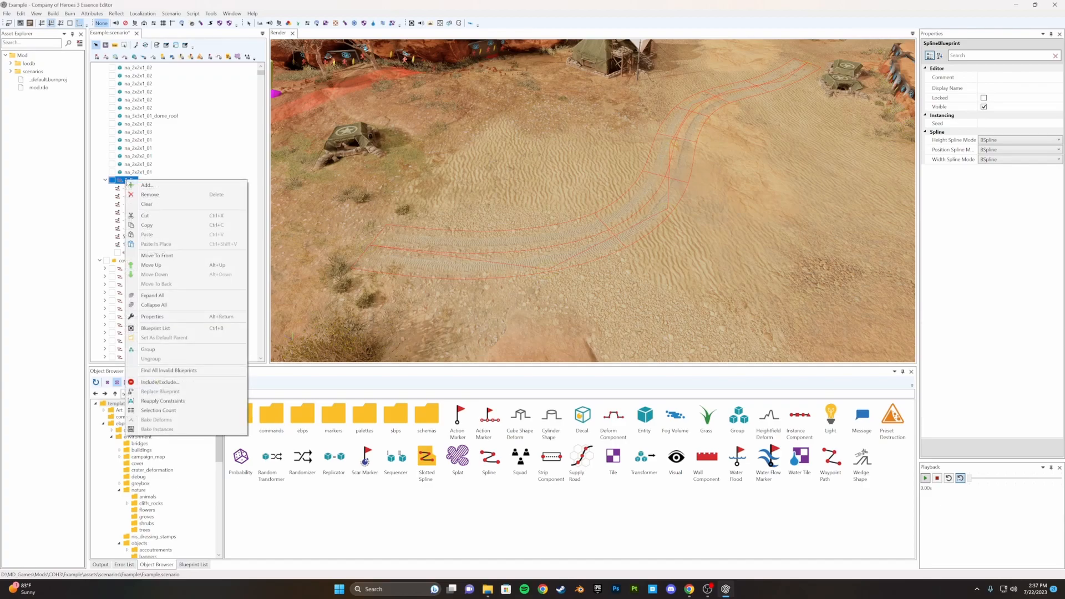
click(129, 178)
right_click(130, 183)
click(160, 189)
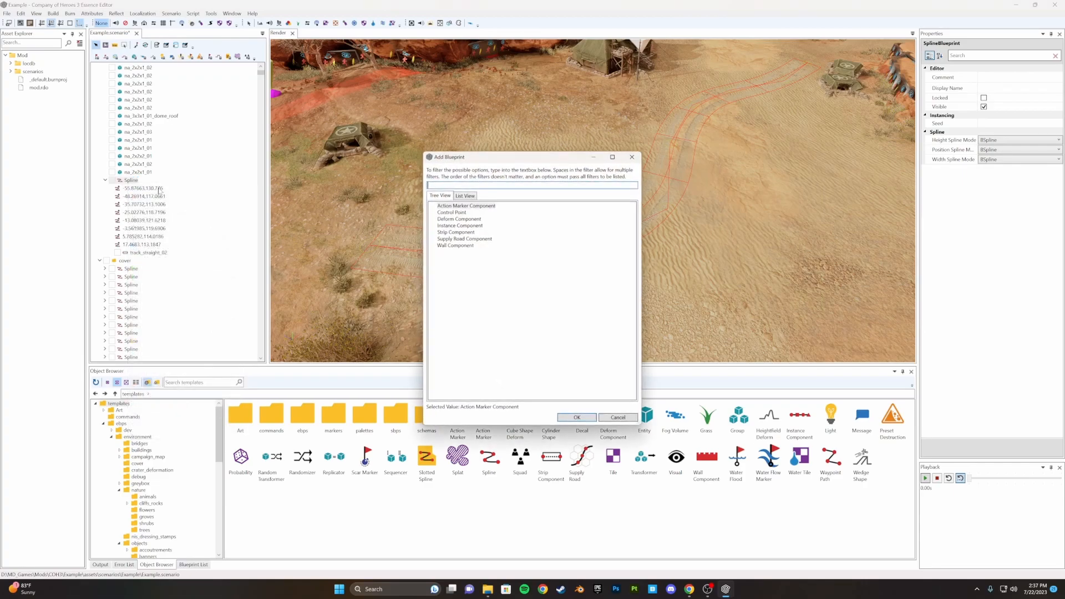
click(457, 233)
click(465, 245)
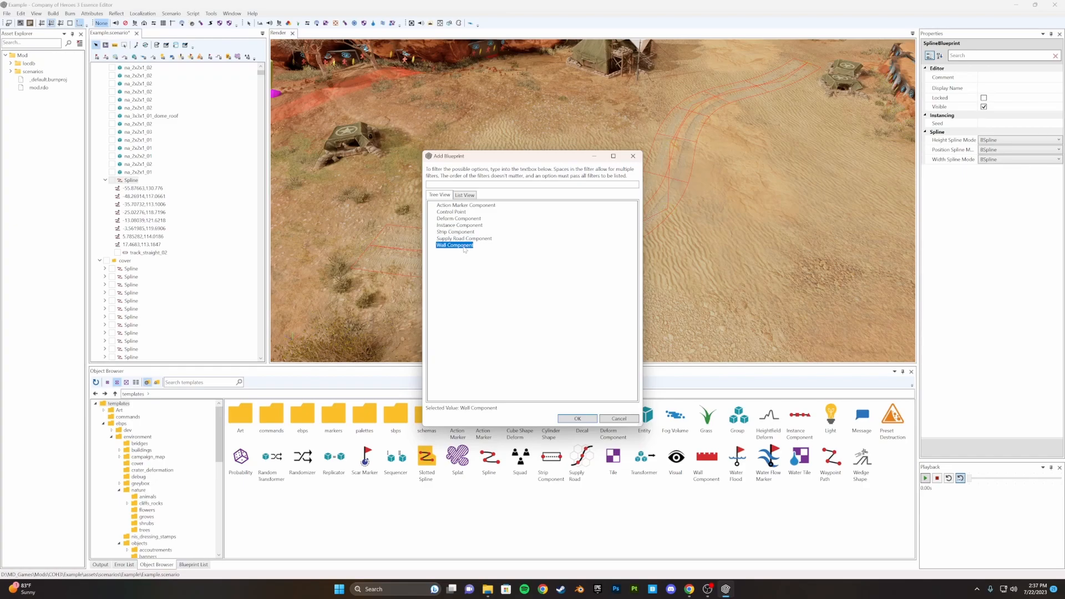
click(570, 418)
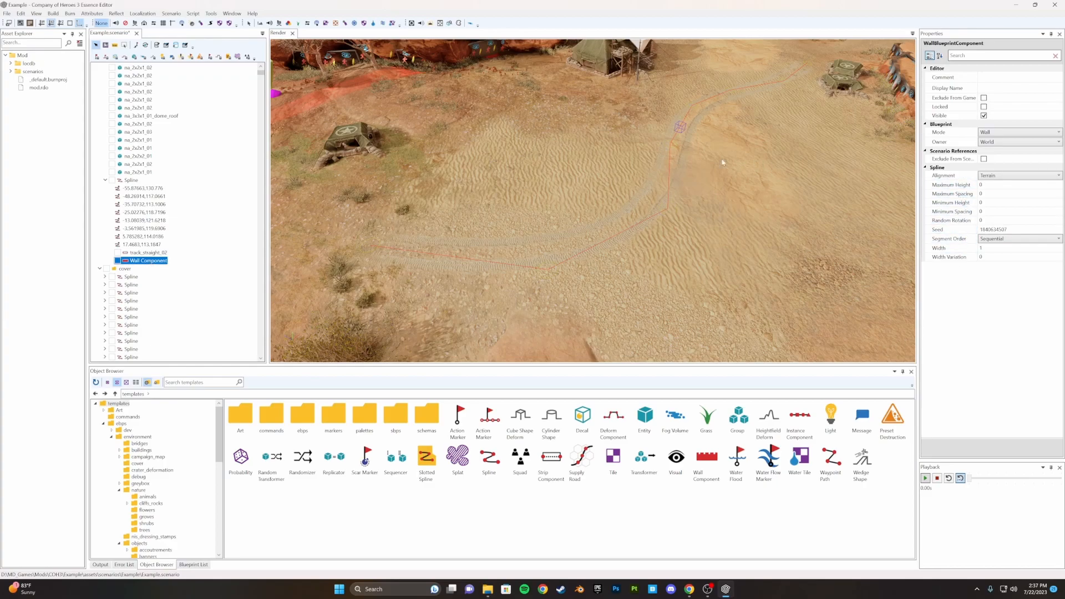
Remove the track_straight_02 strip from the spline and add an Entity under its Wall Component
right_click(151, 253)
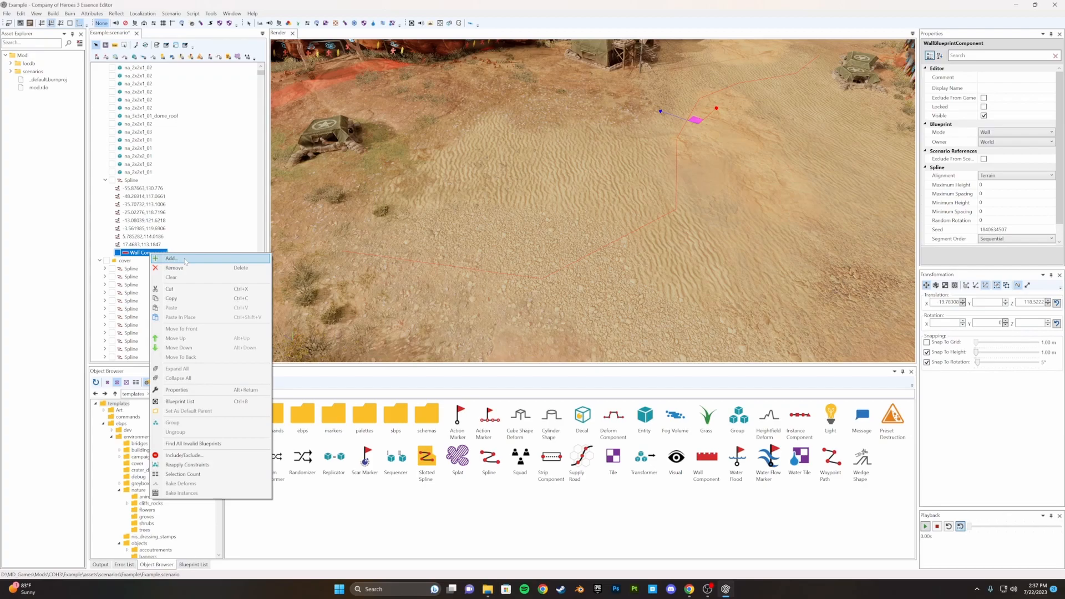
click(172, 259)
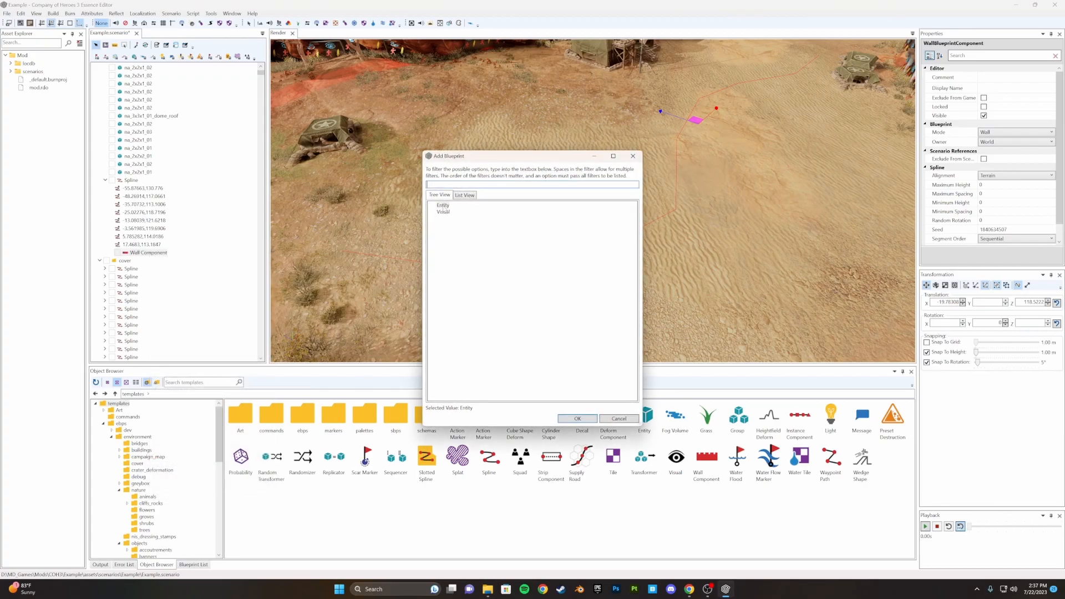
click(443, 205)
double_click(442, 205)
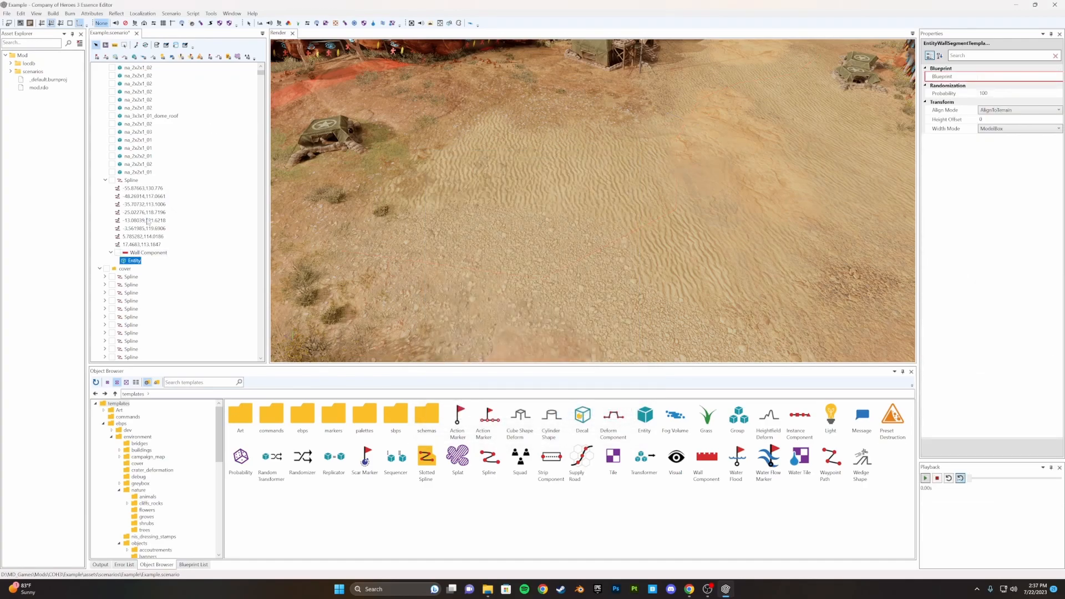
Preview the medieval_wall_low_01 object from the ebps/environment/objects/ruins templates by placing it on the sand, and delete it
double_click(302, 416)
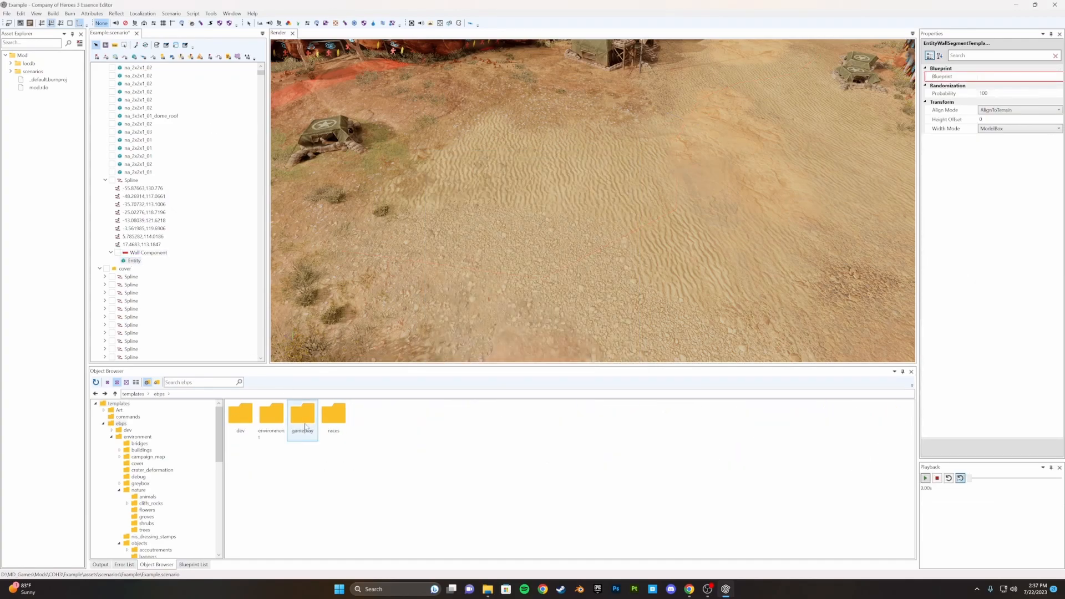
double_click(277, 427)
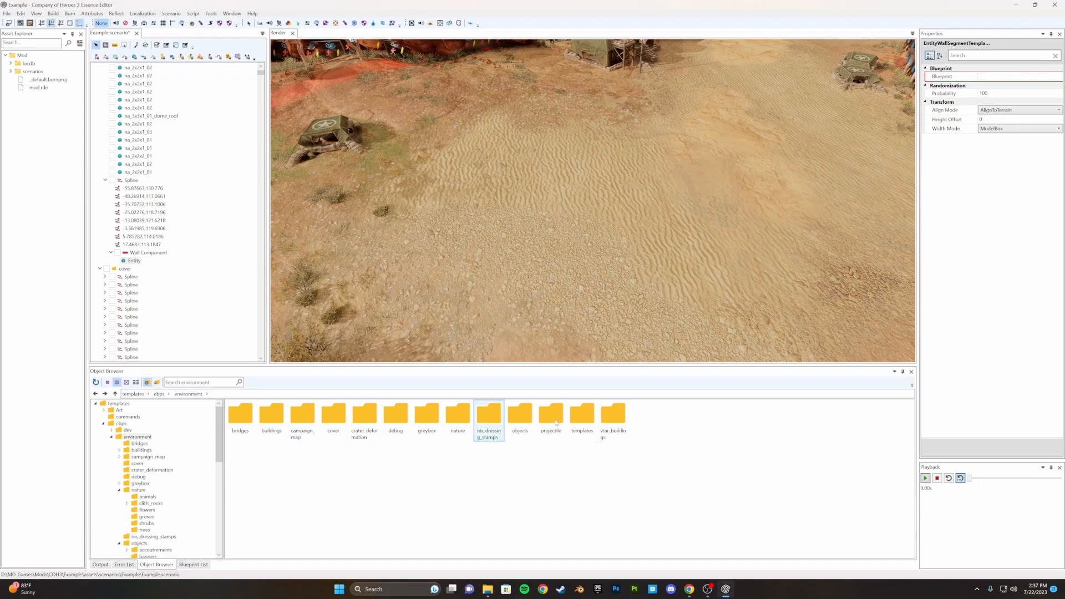
double_click(520, 415)
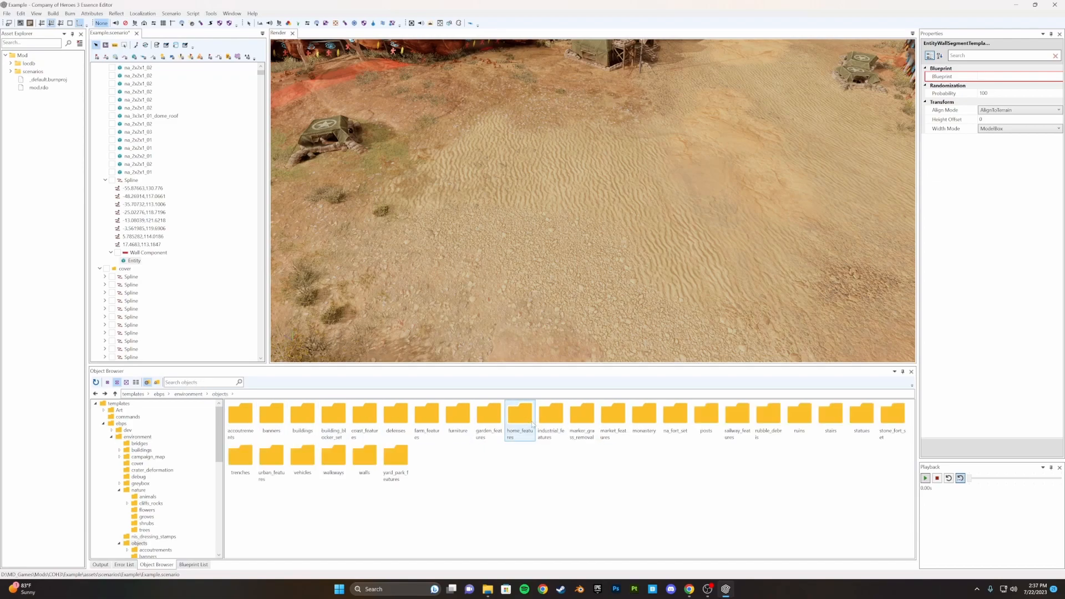
double_click(798, 415)
drag(366, 416, 523, 190)
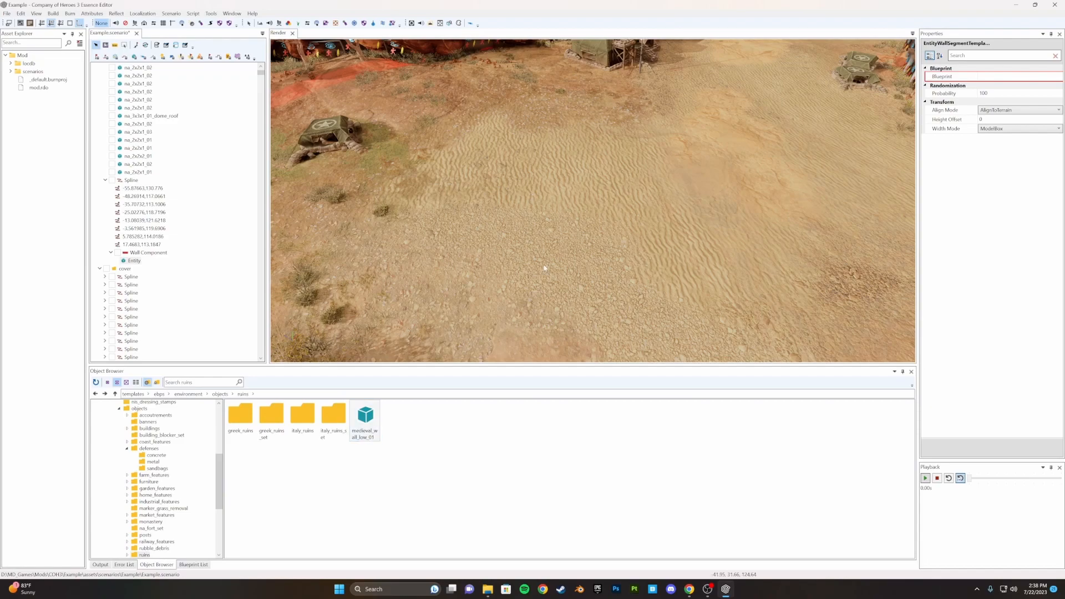
key(Delete)
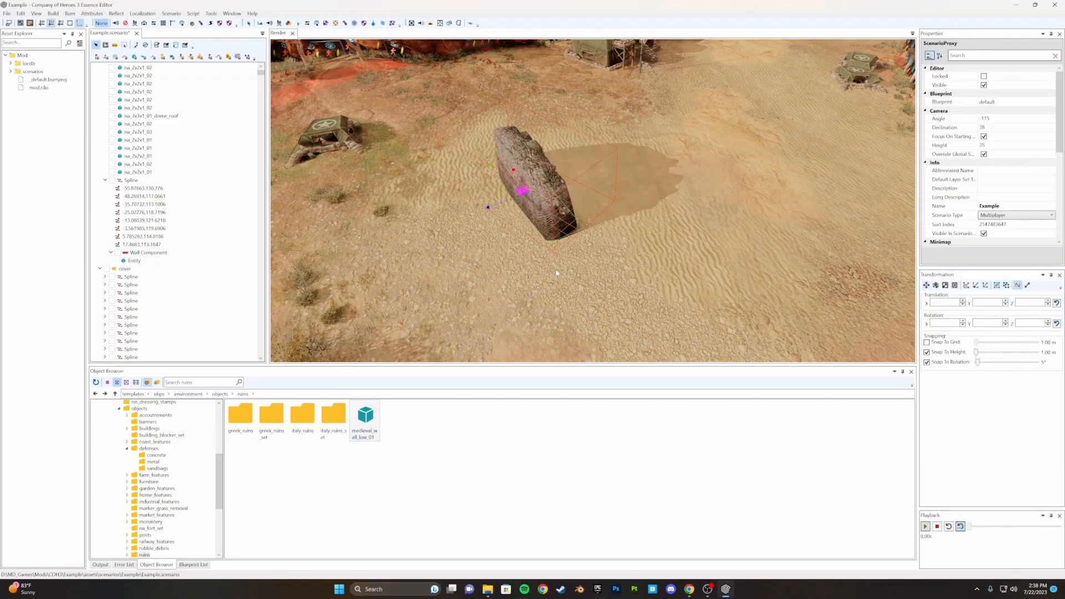
Assign the sandbag_wall_01 blueprint from environment/objects/defenses/sandbags to the Entity under the Wall Component
click(135, 261)
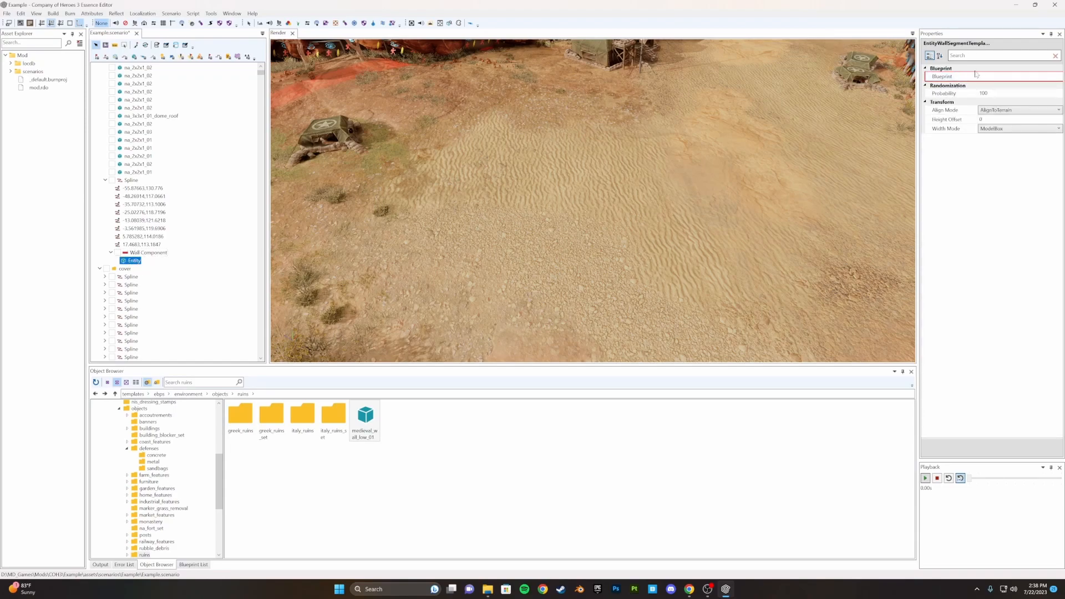
click(1023, 76)
click(1057, 76)
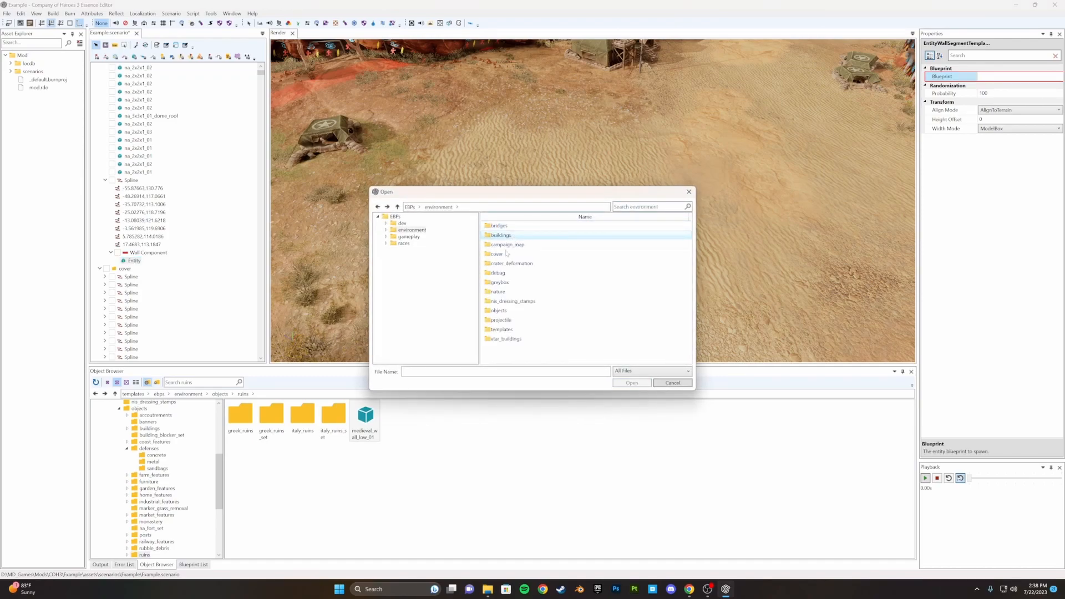
double_click(499, 310)
double_click(514, 273)
double_click(517, 244)
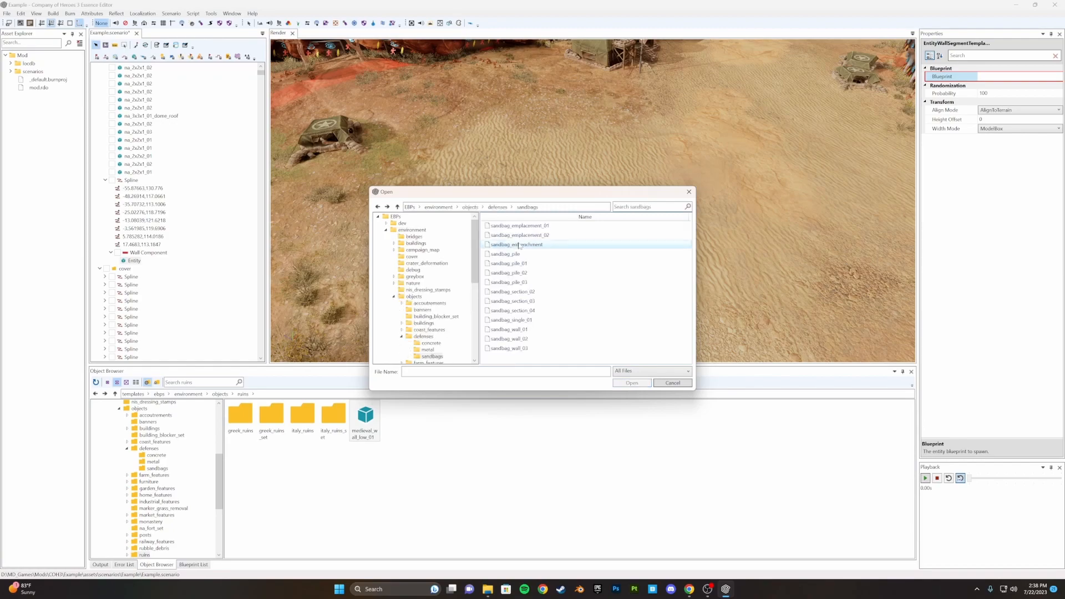
double_click(535, 330)
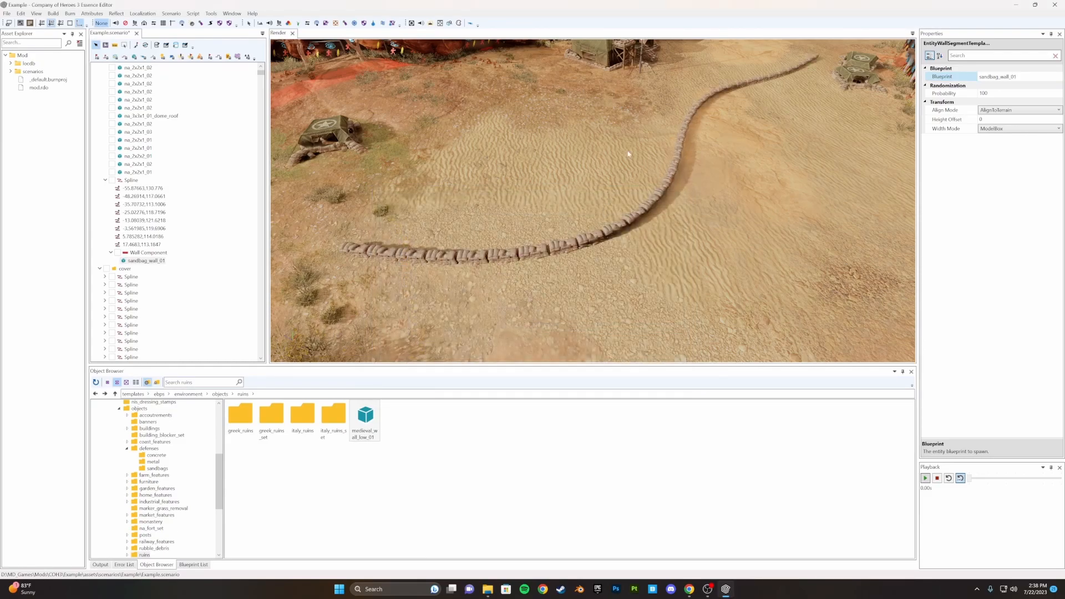
click(1053, 84)
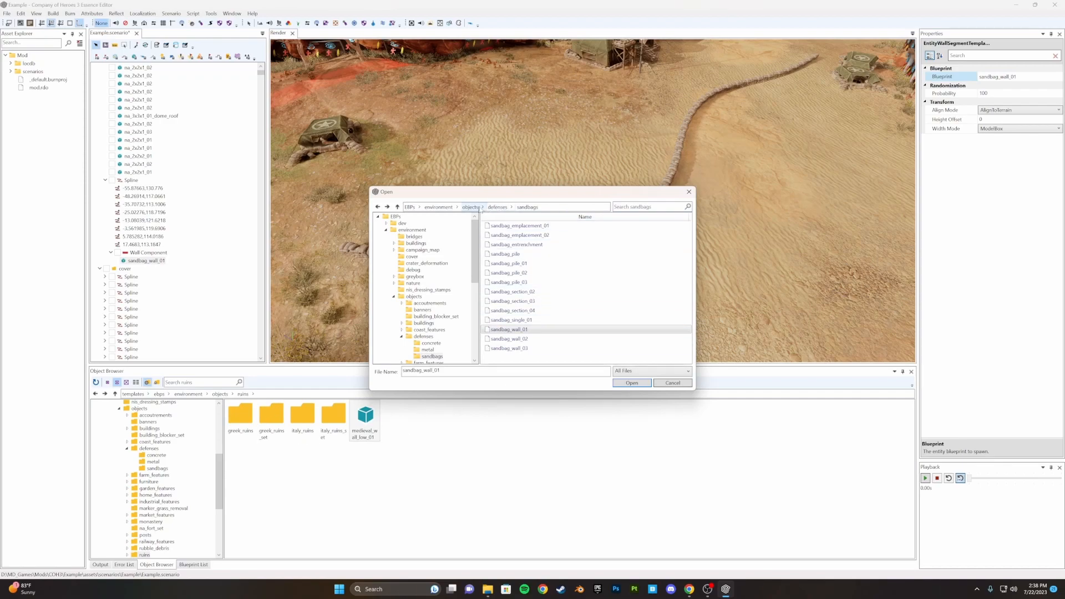
double_click(522, 331)
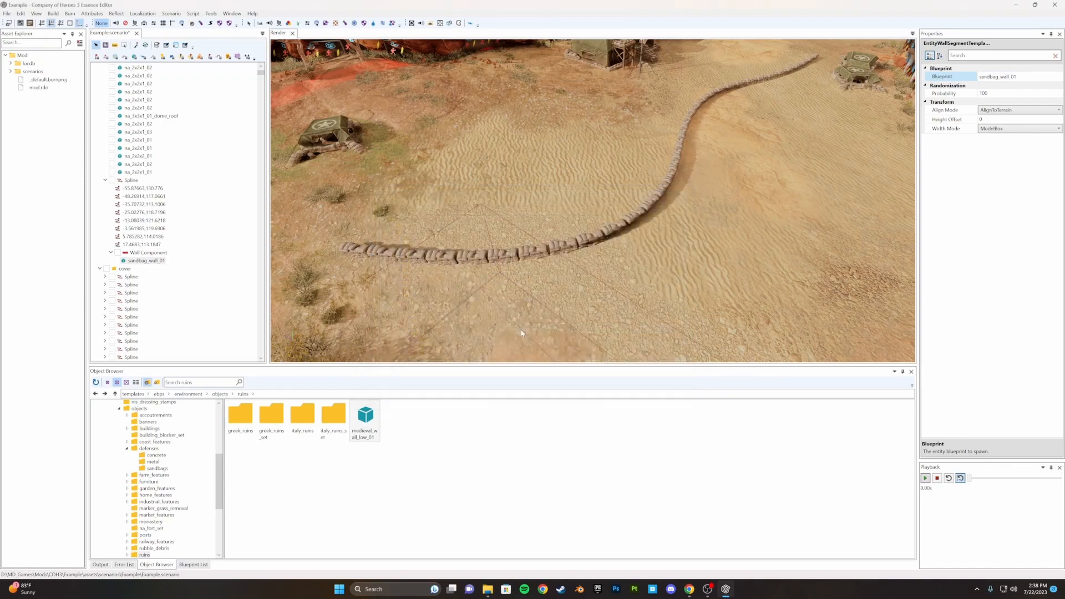
Inspect the sandbag wall along its whole curve, and delete its spline from the buildings layer
click(530, 238)
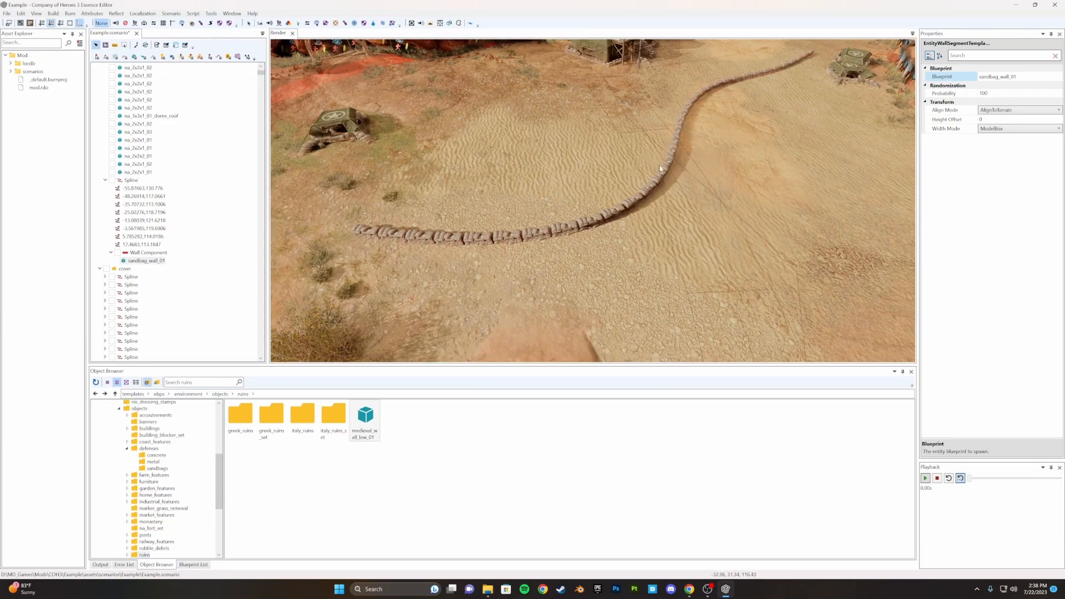
middle_drag(716, 142, 732, 128)
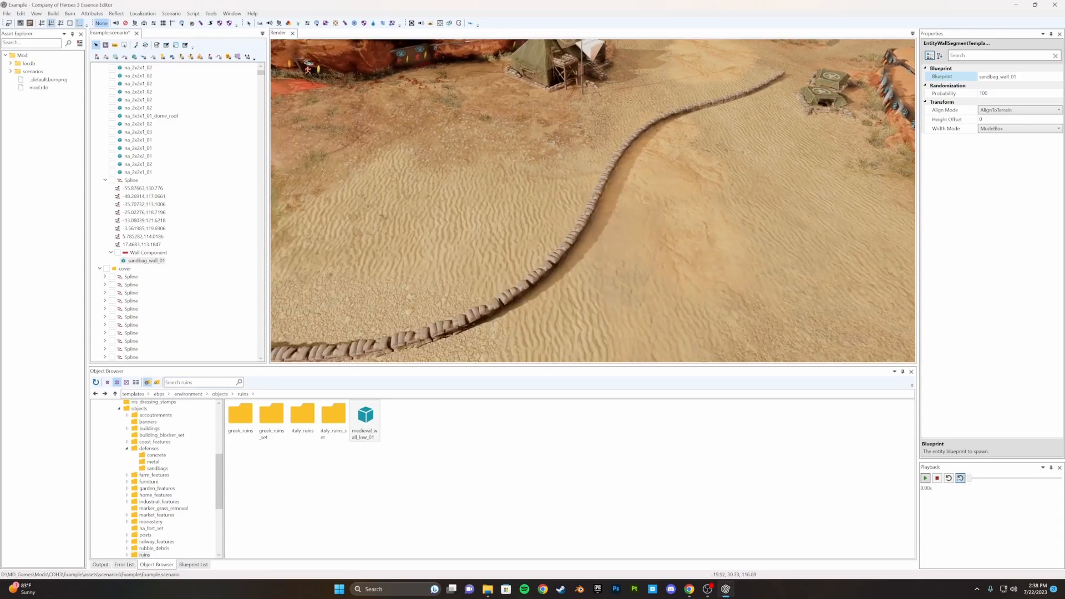
middle_drag(591, 227, 519, 256)
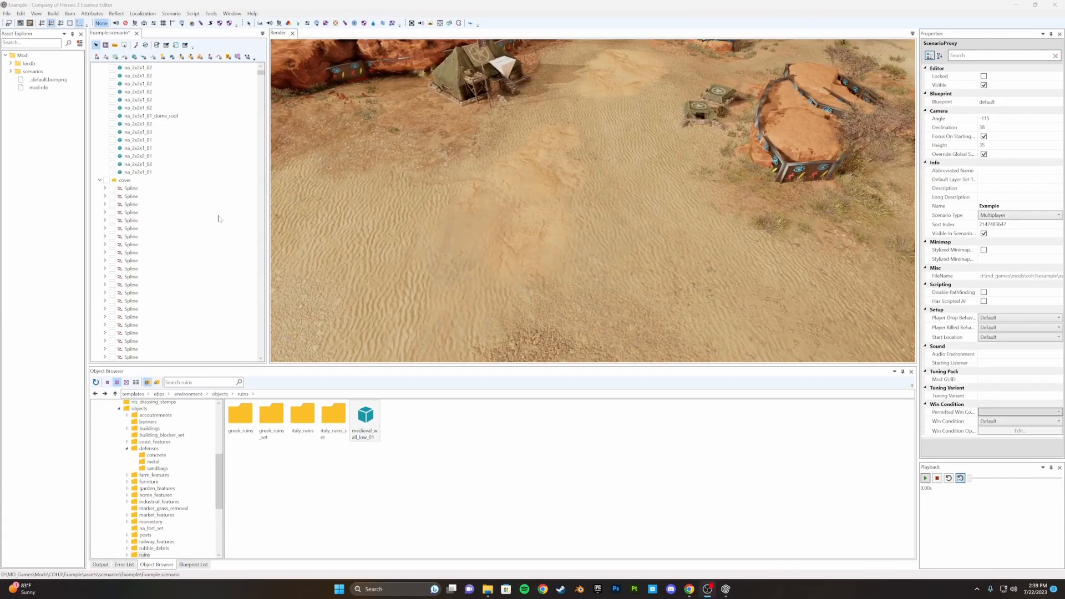
Open the environment folder of the ebps templates in the object browser
middle_drag(527, 194, 283, 83)
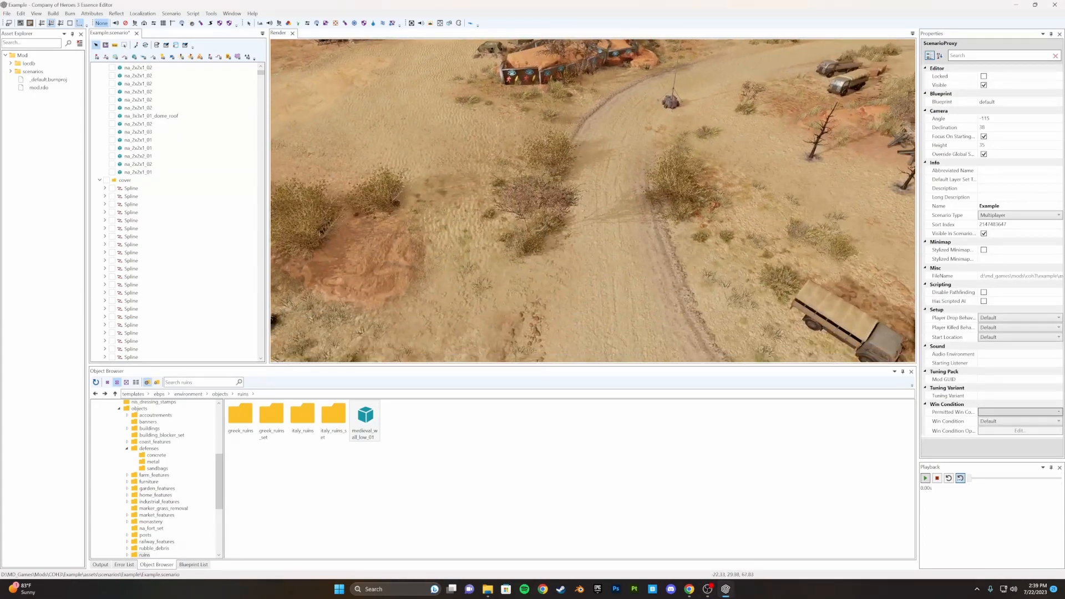
middle_drag(499, 100, 518, 232)
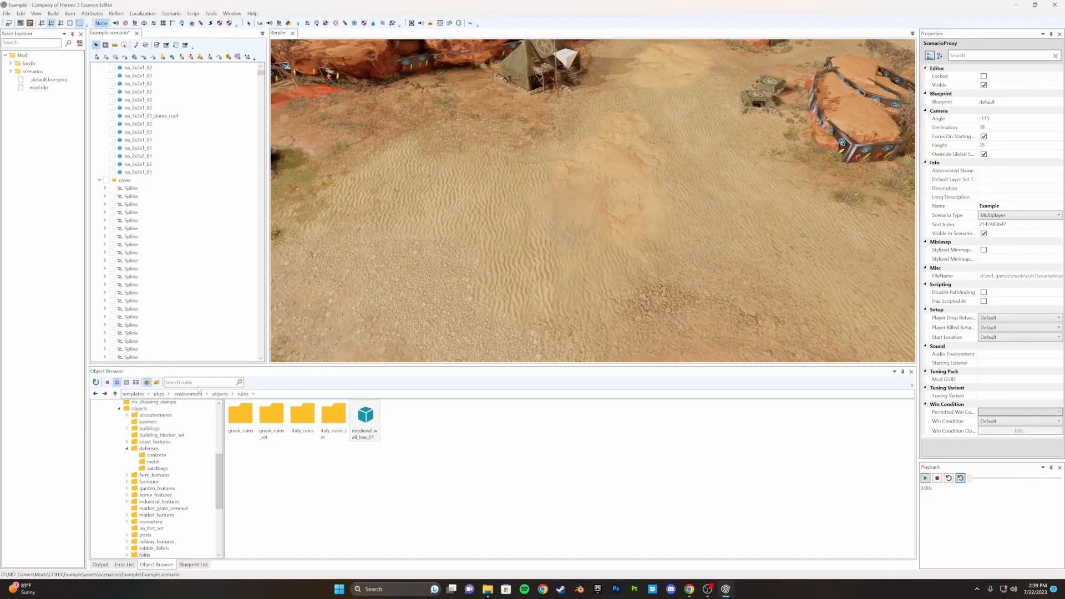
click(159, 394)
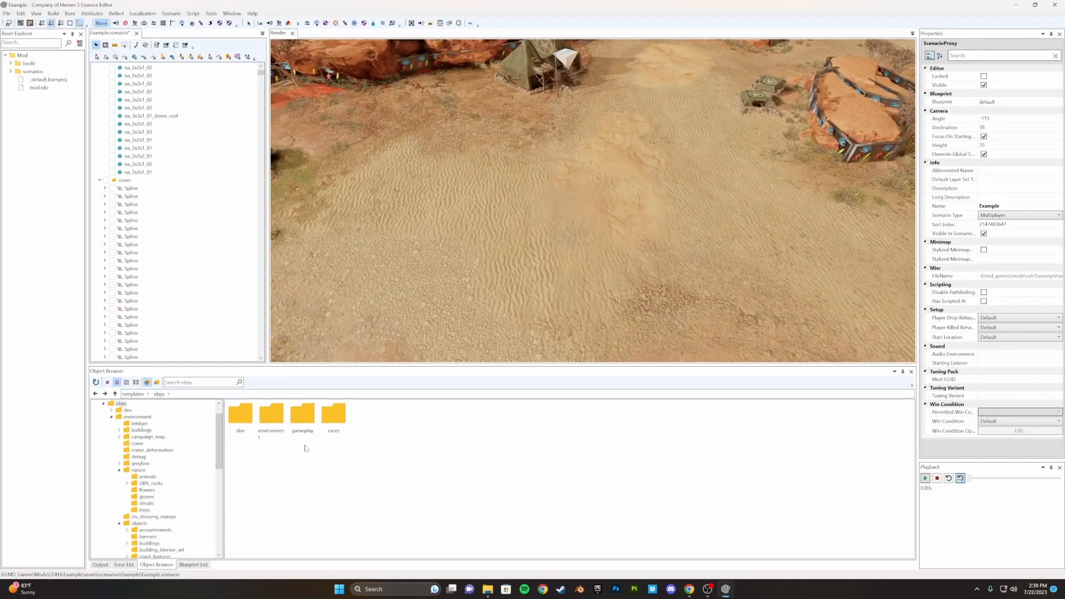
double_click(271, 417)
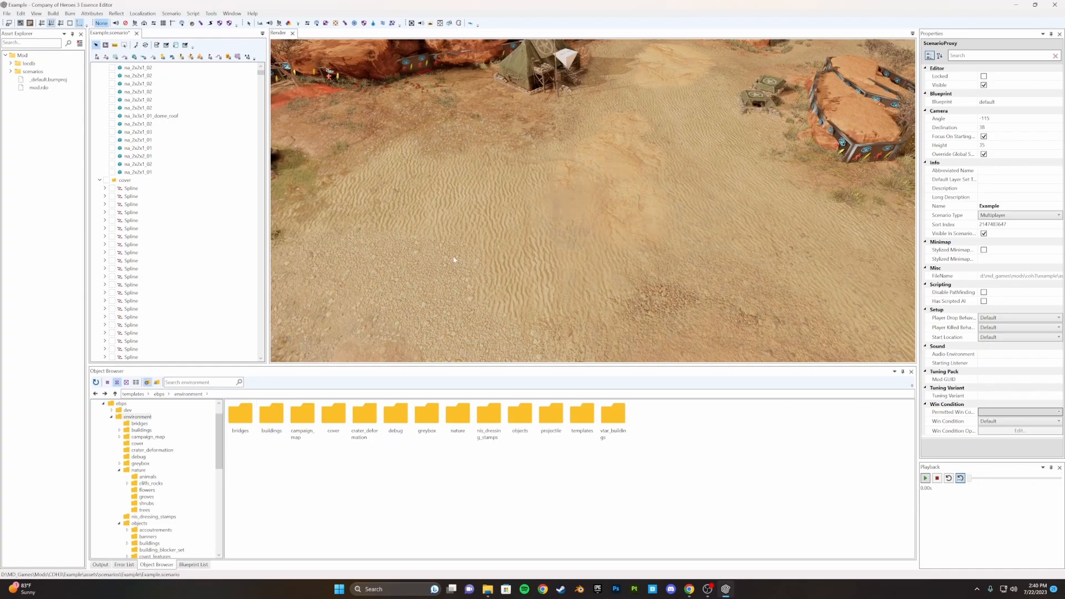
Examine how splats are used around the village, craters and trenches, selecting the beige_stone_02 splat
middle_drag(609, 194, 466, 203)
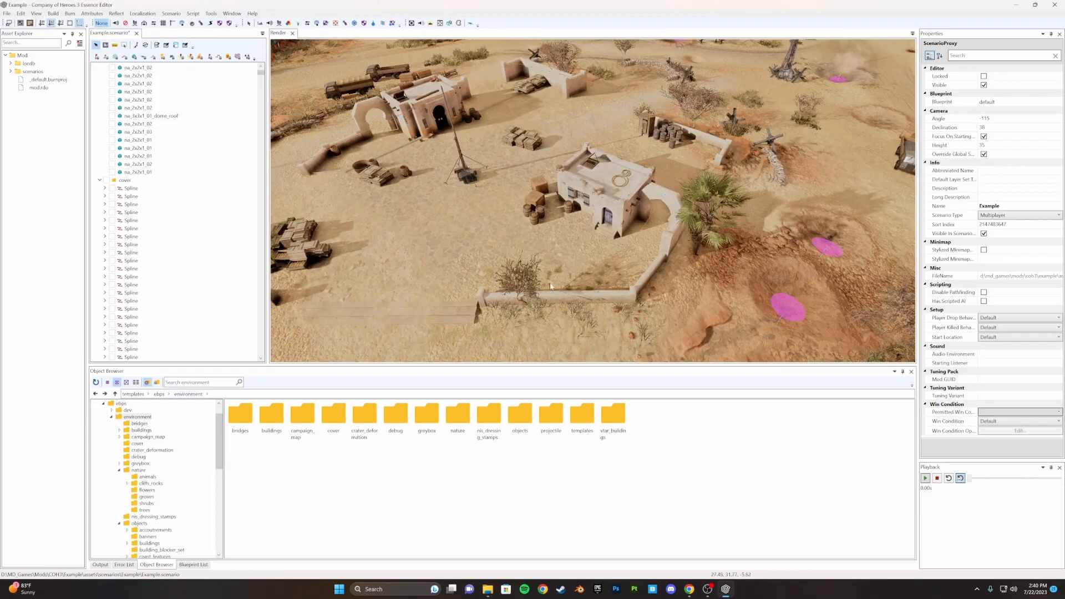
click(800, 262)
middle_drag(649, 139, 721, 158)
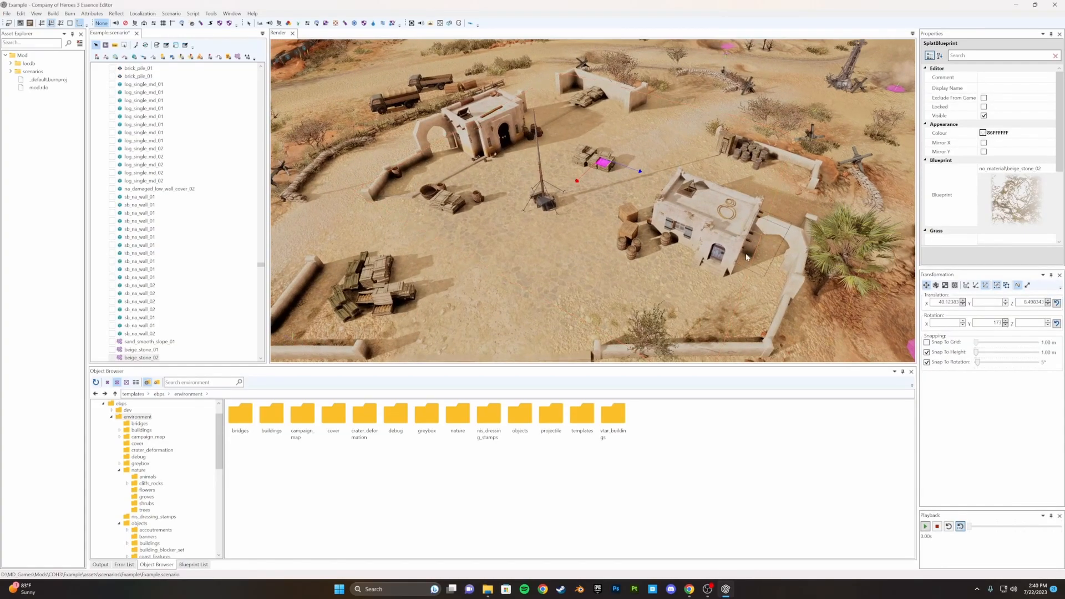
middle_drag(720, 83, 631, 175)
middle_drag(637, 106, 621, 196)
middle_drag(810, 136, 616, 174)
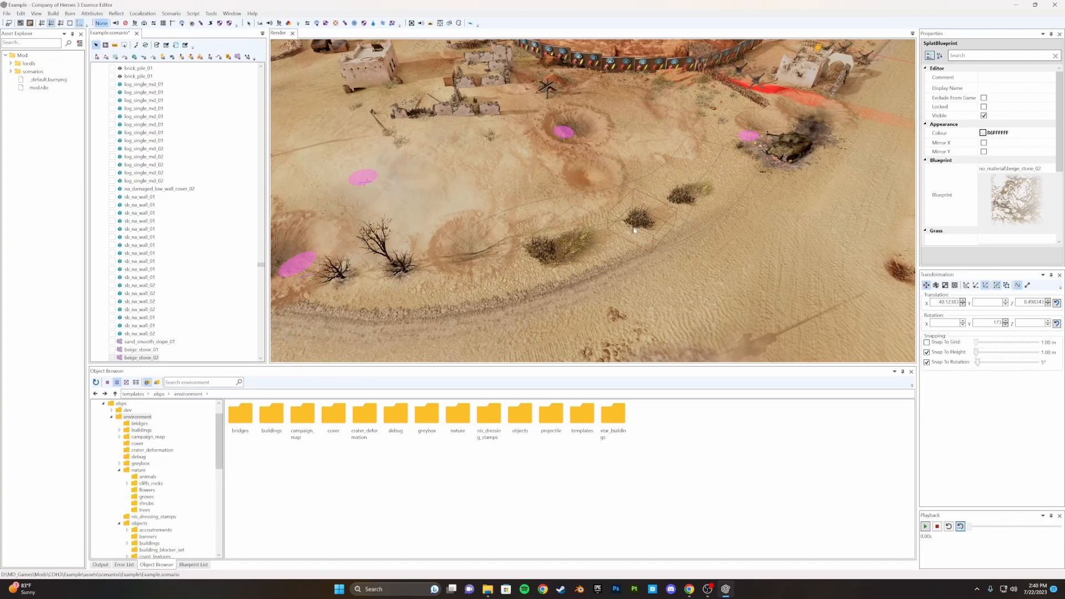
key(Up)
key(Up)
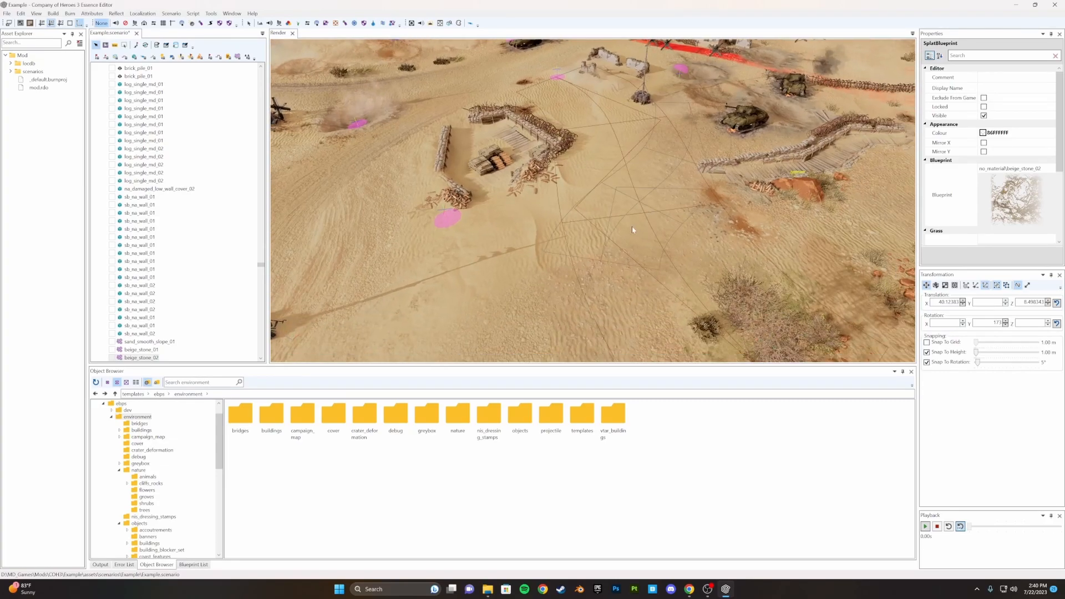
key(Down)
key(Down)
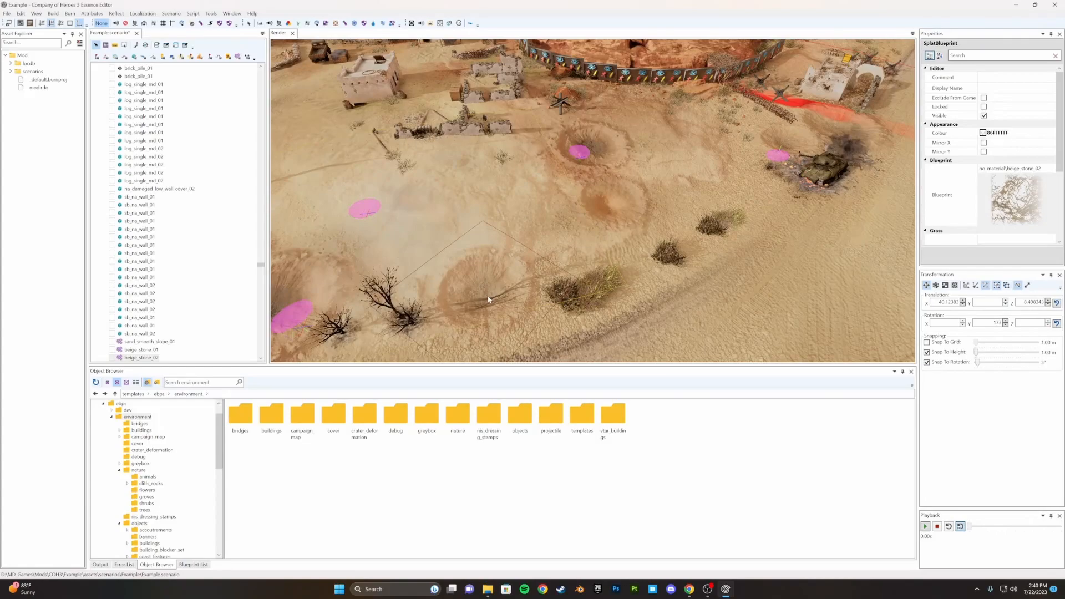
Try moving the crater_desert_04 and beige_stone_02 splats, undo the last move and clear the selection
click(488, 294)
drag(497, 288, 473, 268)
middle_drag(606, 262, 609, 200)
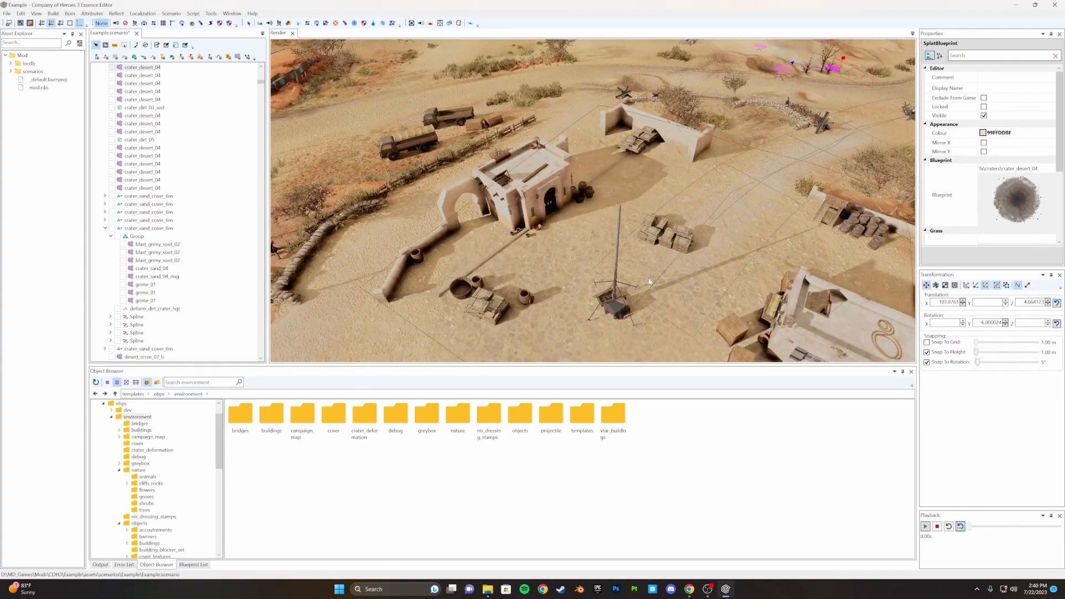
click(607, 194)
drag(607, 194, 597, 246)
key(ctrl+z)
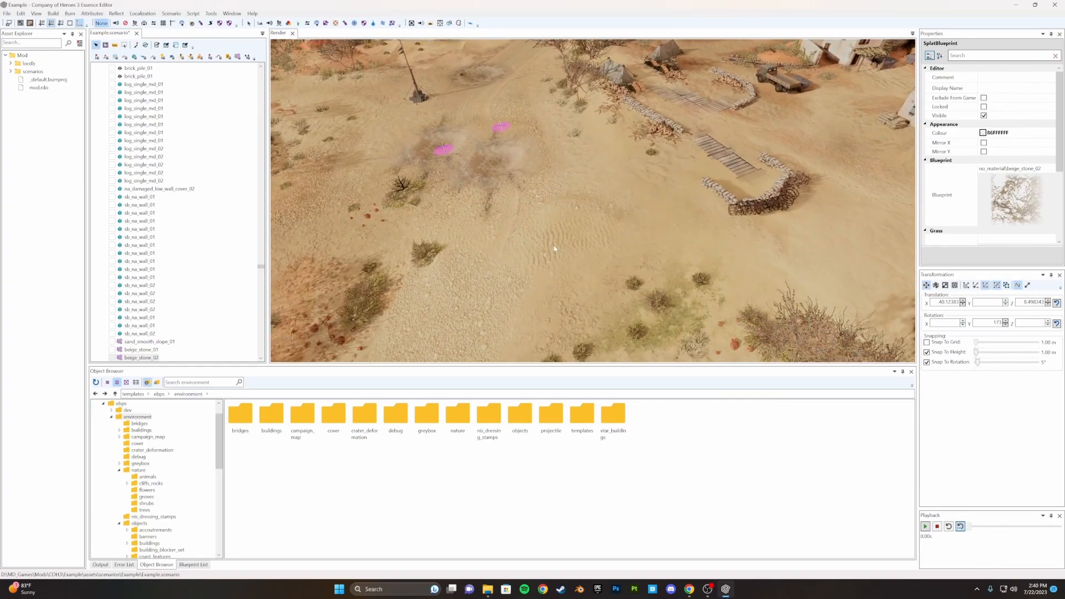
click(553, 248)
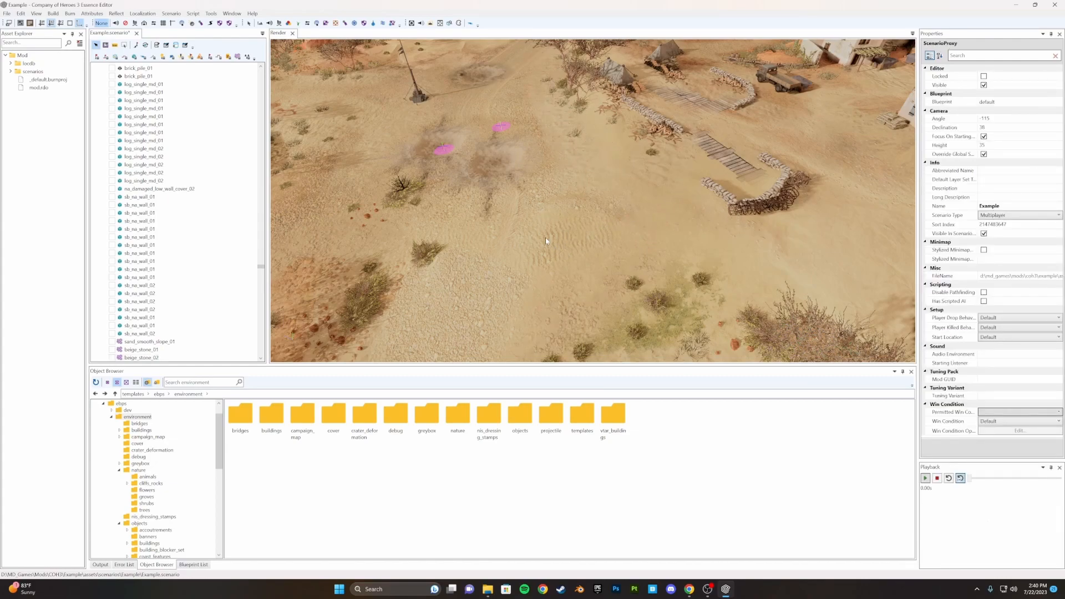
Add a Splat to the buildings layer and move it onto the open sand before the walled compound, at about 9.28, -8.94
right_drag(544, 231, 539, 133)
right_drag(539, 133, 533, 114)
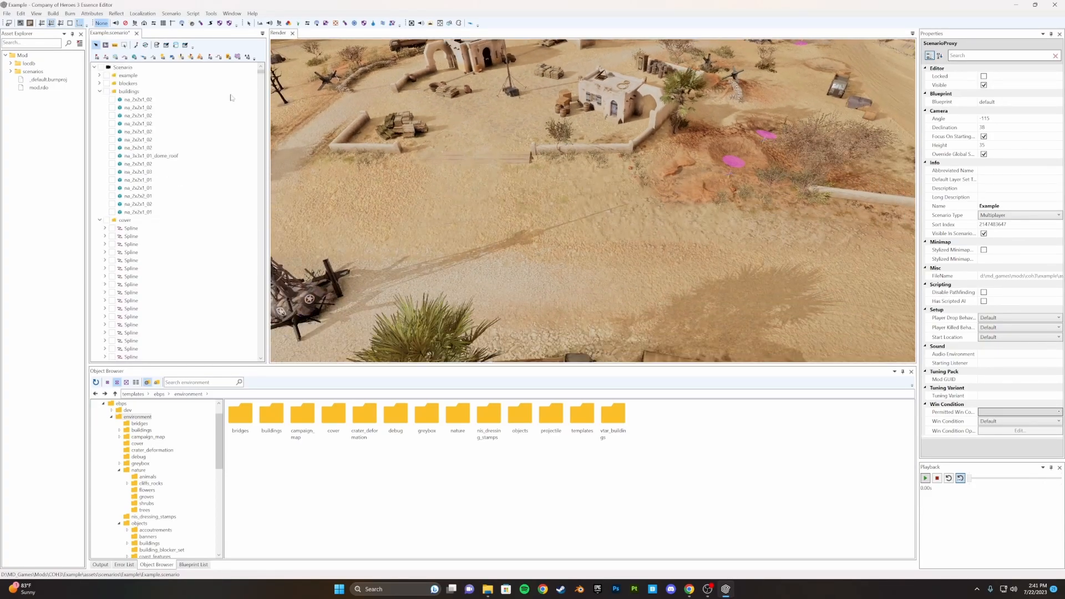
click(131, 93)
right_click(131, 94)
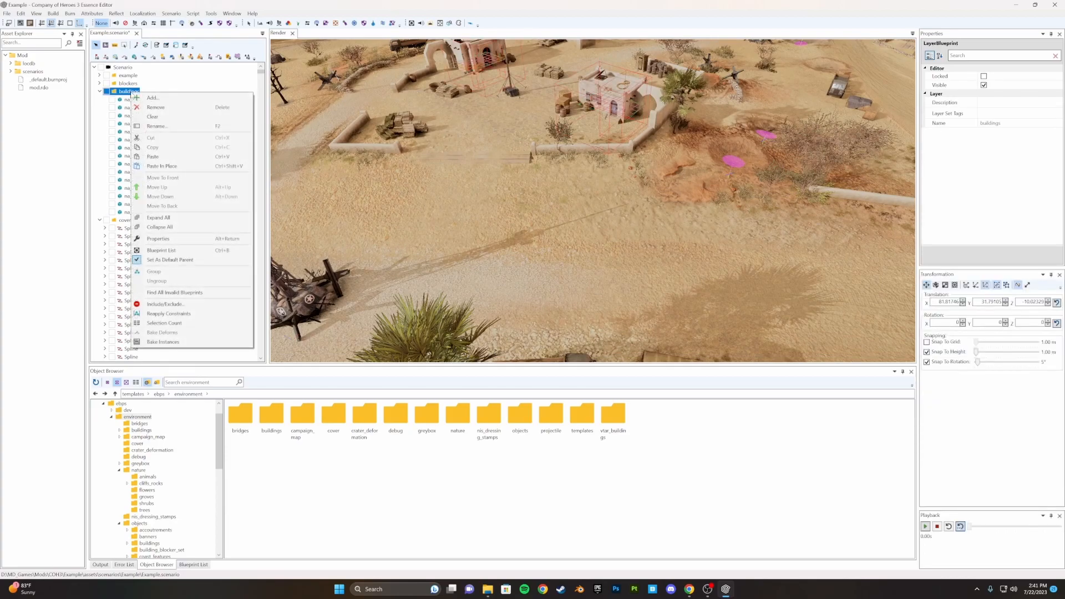
click(124, 96)
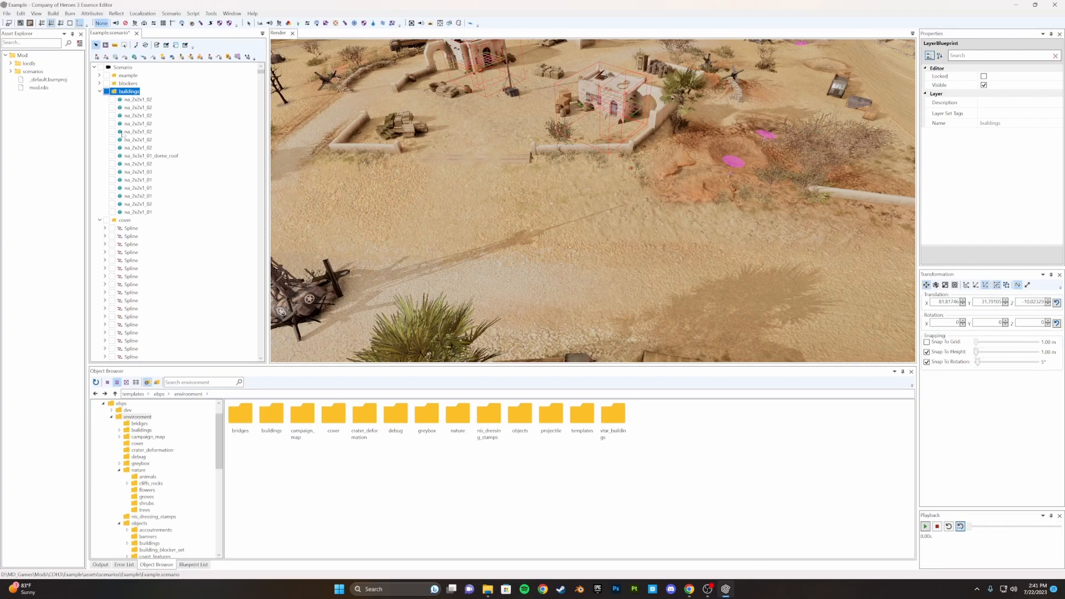
right_click(127, 94)
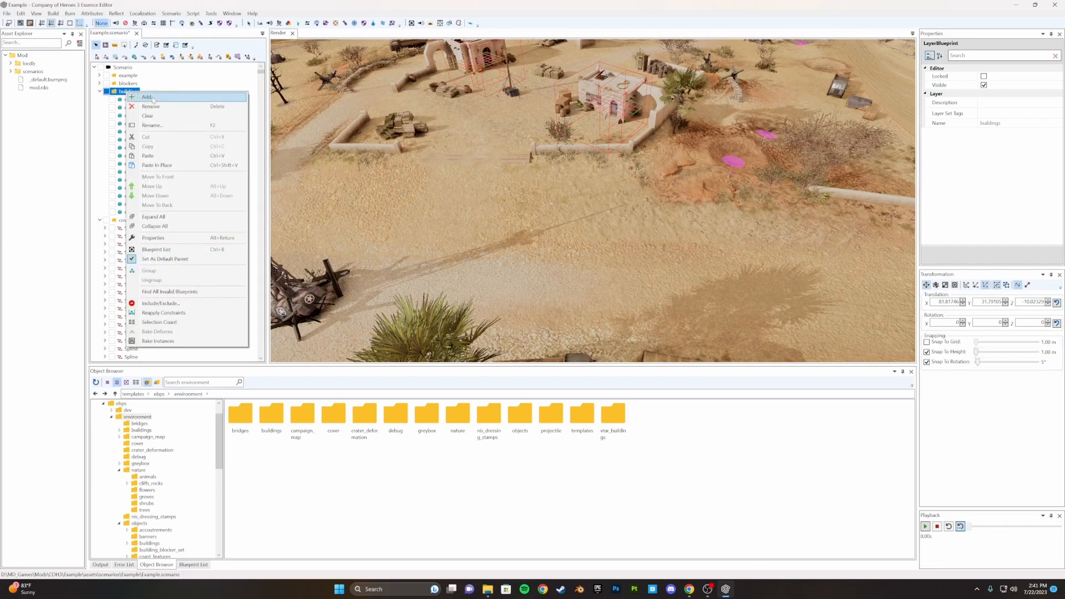
click(148, 97)
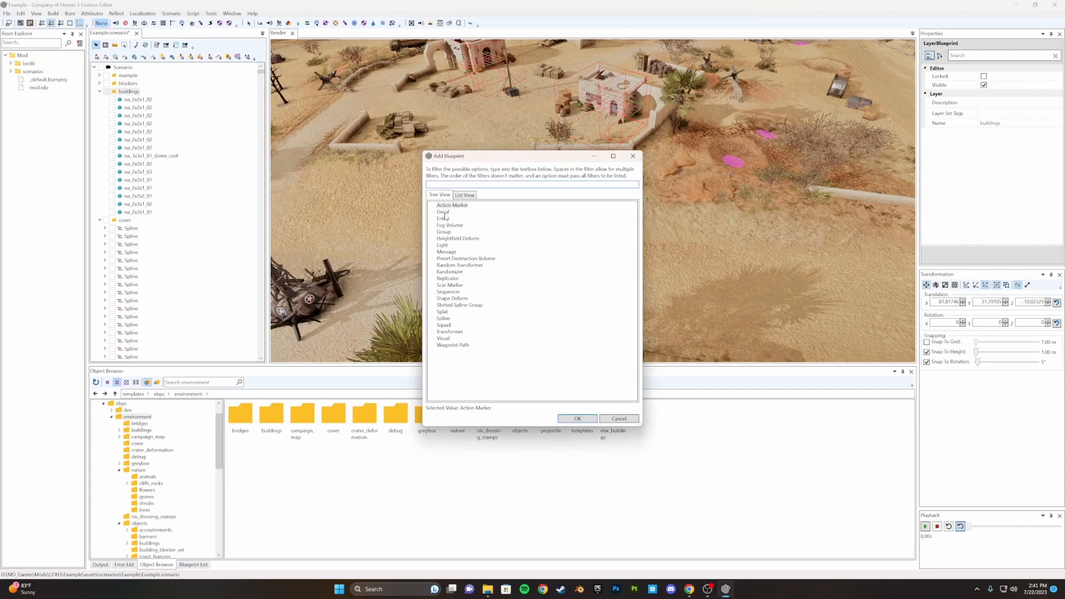
click(443, 312)
click(585, 420)
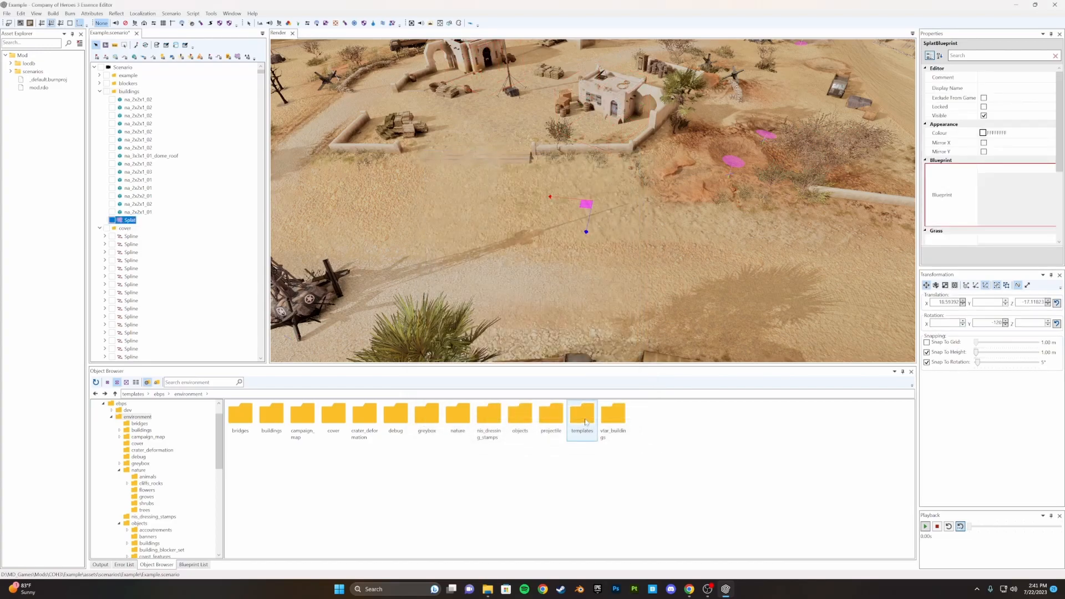
drag(585, 207, 475, 218)
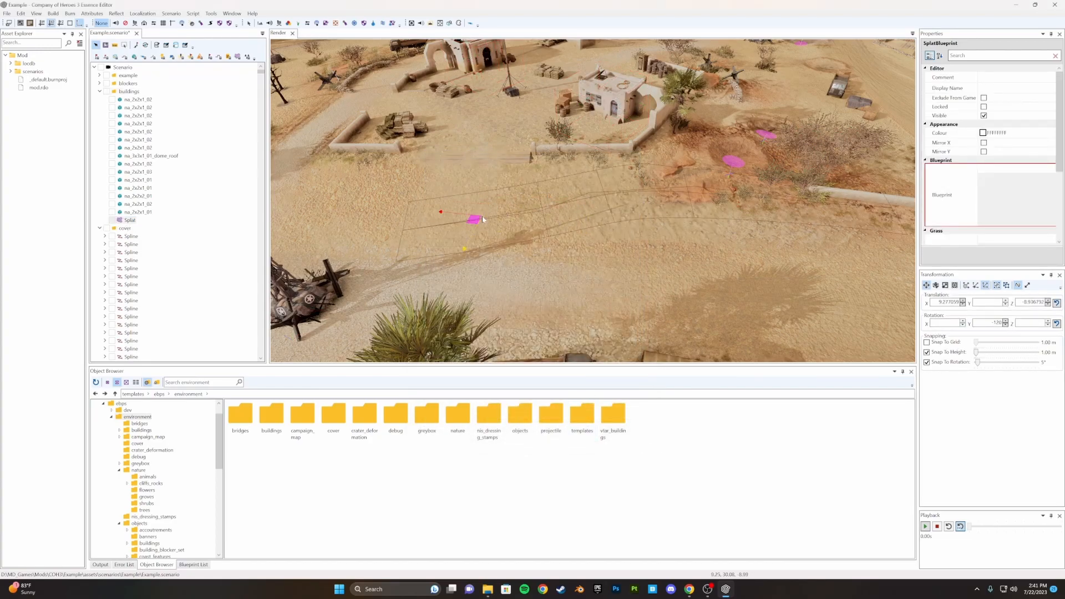
Open the material file browser for the new splat's Blueprint property
scroll(975, 198, down, 3)
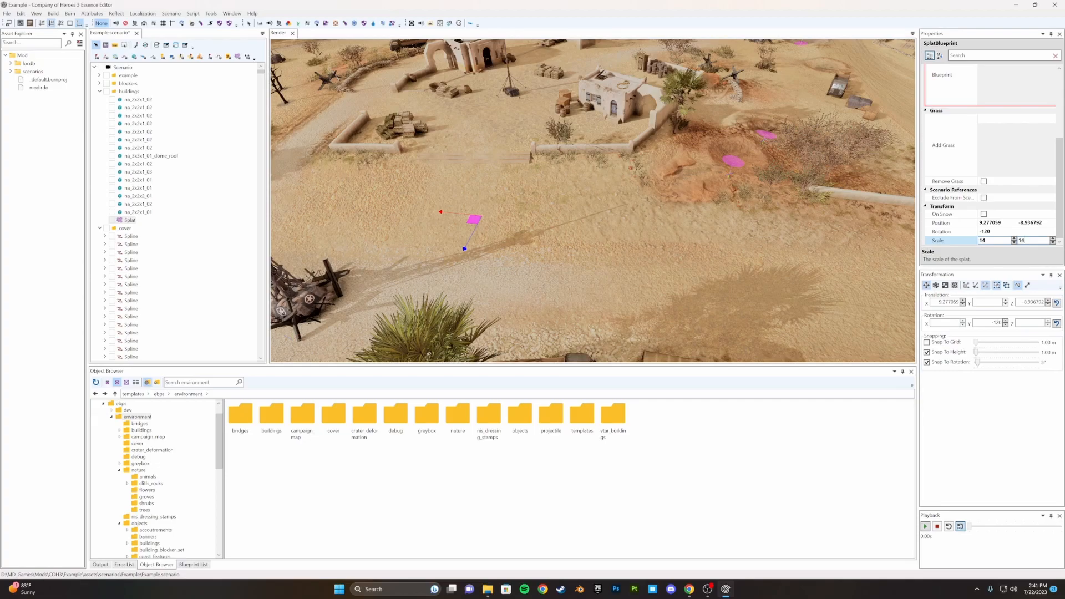
middle_drag(637, 223, 690, 236)
scroll(690, 236, up, 3)
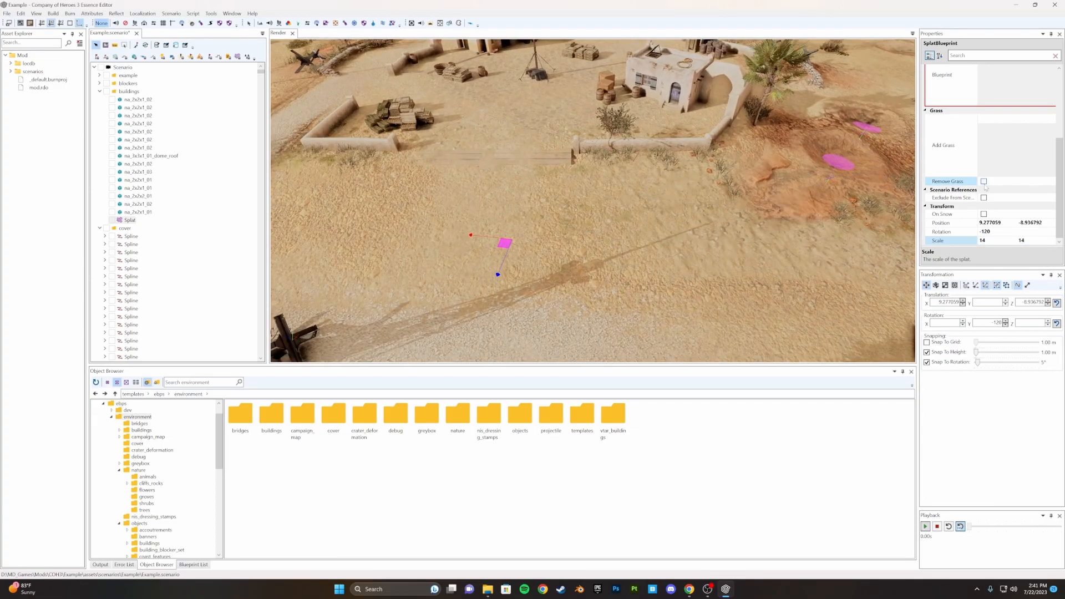
scroll(985, 187, up, 3)
click(1050, 108)
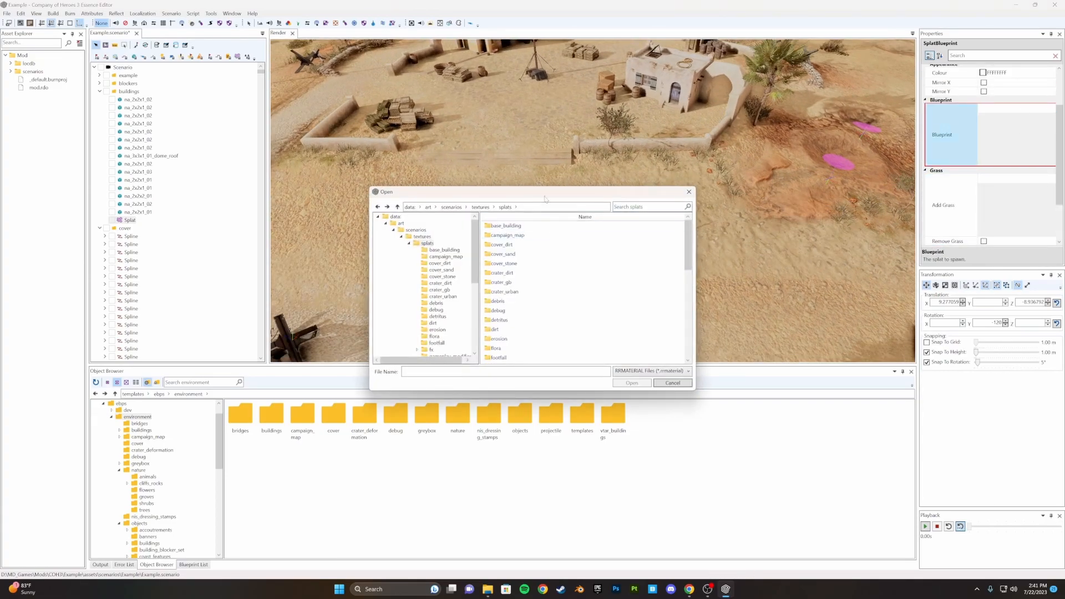
drag(559, 192, 715, 66)
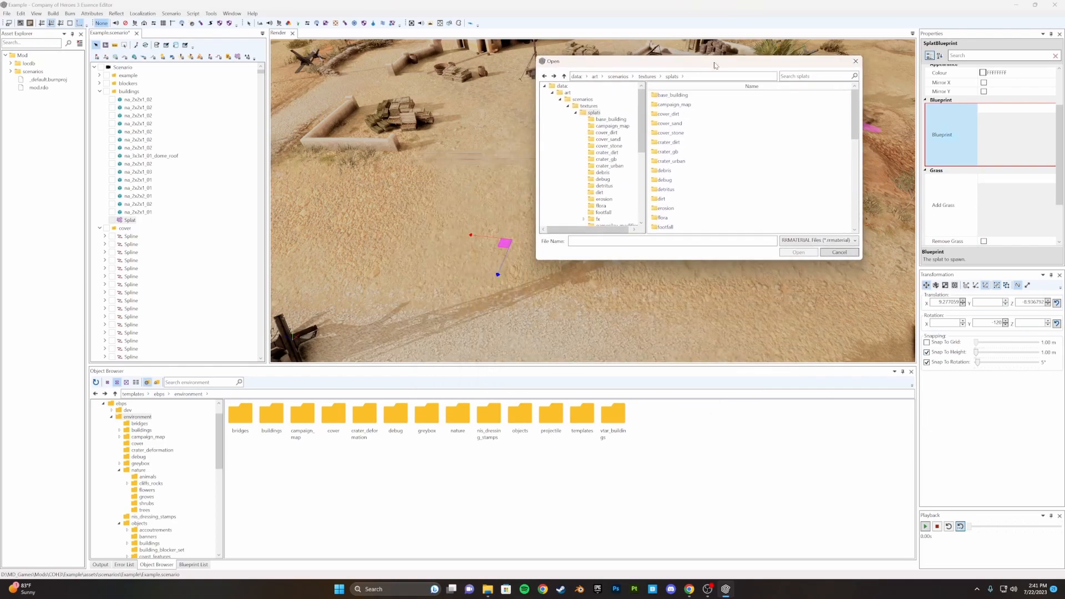
Assign the crater_dirt_03_sod material from the splats fx/craters folder as the splat's blueprint
double_click(693, 142)
click(672, 76)
scroll(683, 162, down, 1)
scroll(682, 167, down, 1)
double_click(674, 180)
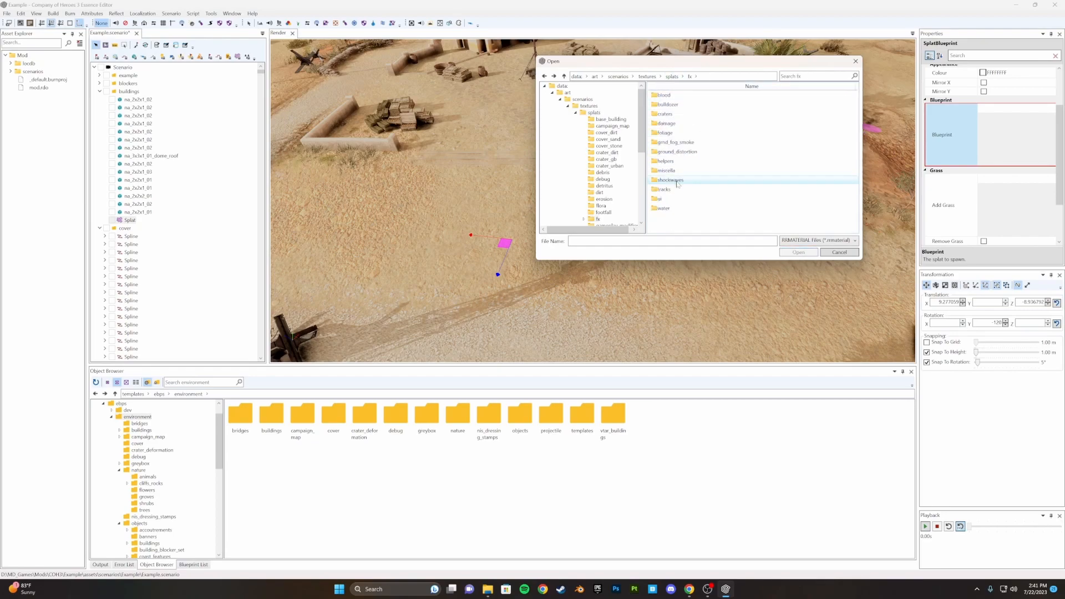
double_click(681, 114)
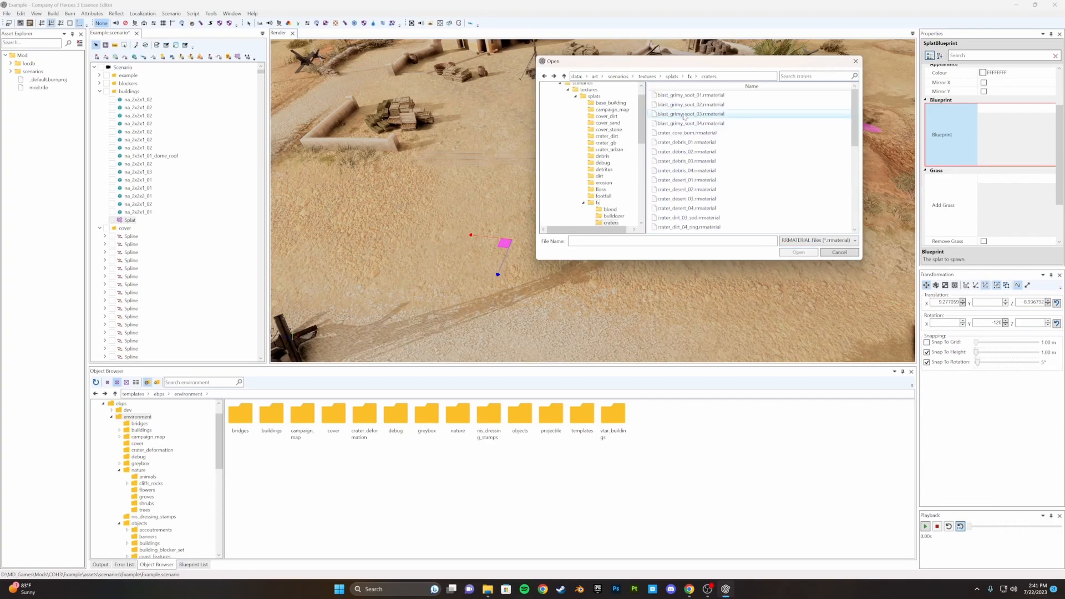
scroll(696, 149, down, 2)
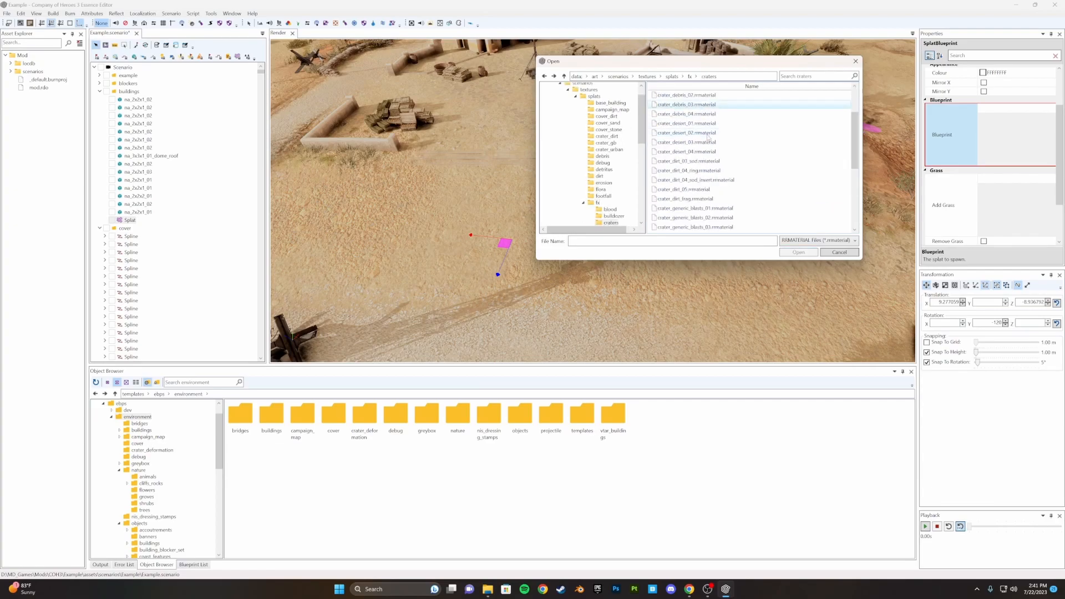
double_click(698, 162)
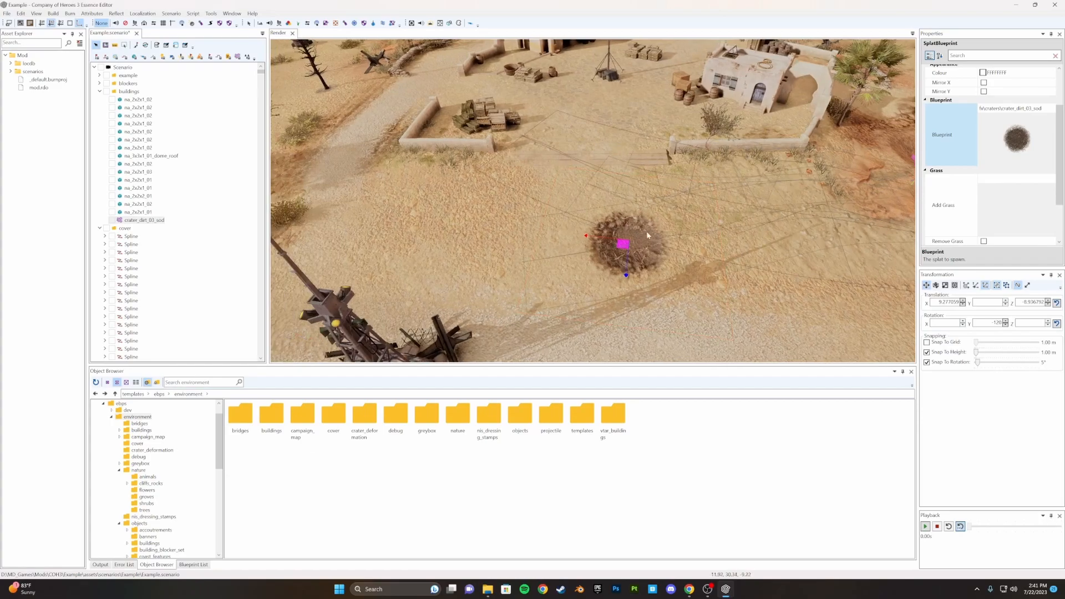
Move the crater_dirt_03_sod splat across the sand before the walled compound to about 2.03, 4.24
drag(627, 247, 436, 227)
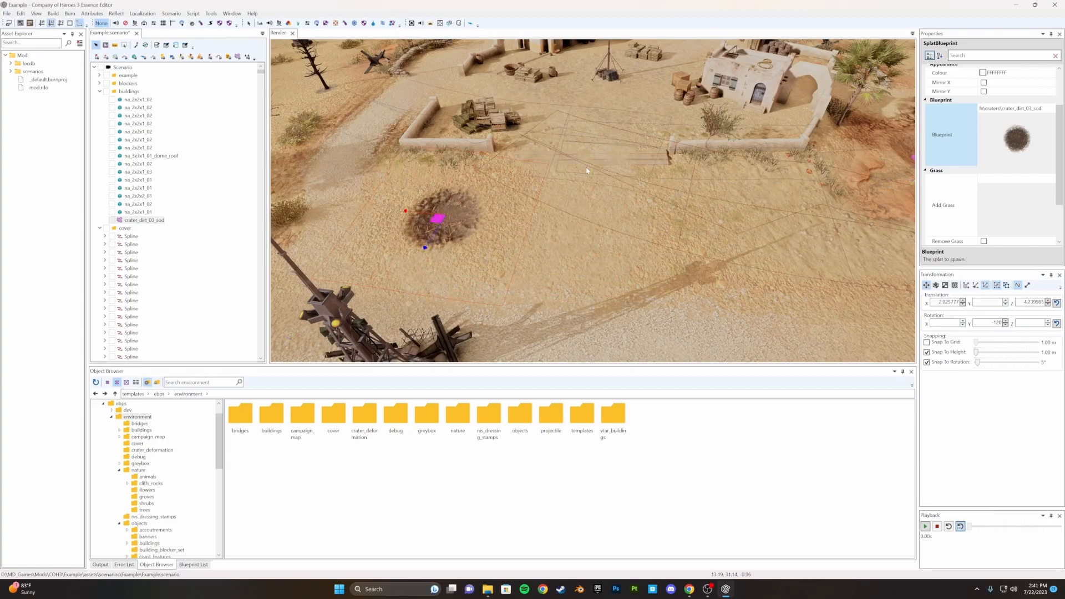
scroll(606, 175, down, 1)
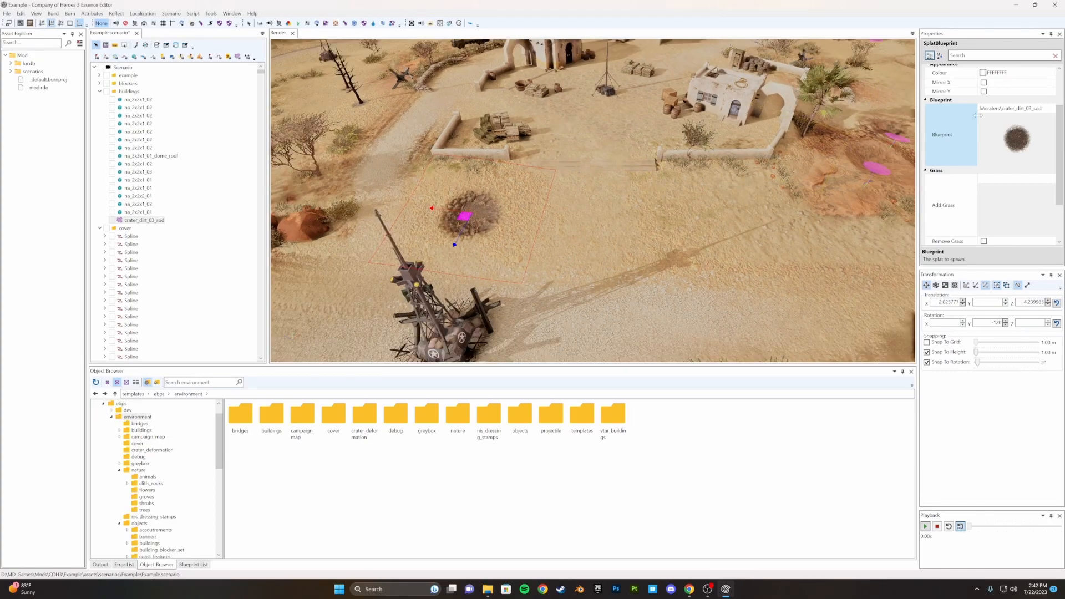
middle_drag(531, 187, 833, 263)
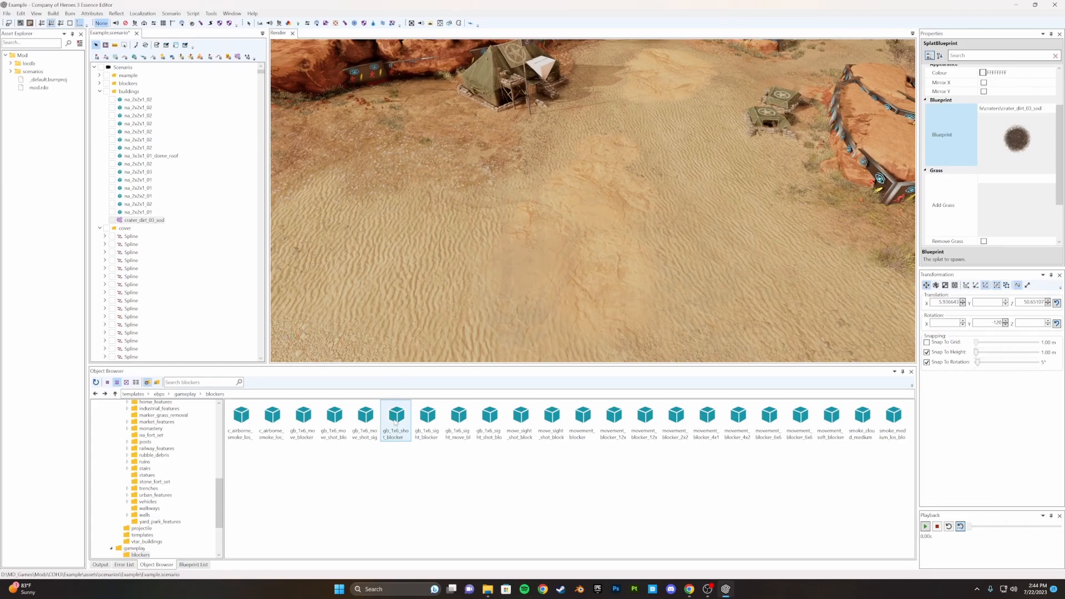
Examine the blocker walls around the rock formations and the open terrain beside them
middle_drag(606, 349, 522, 294)
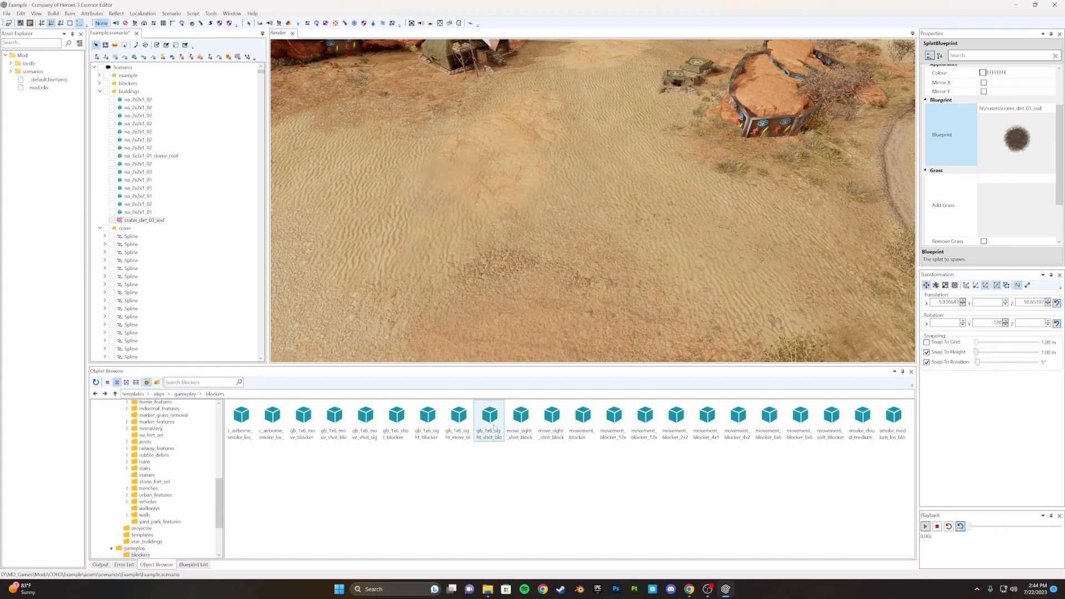
middle_drag(632, 351, 561, 235)
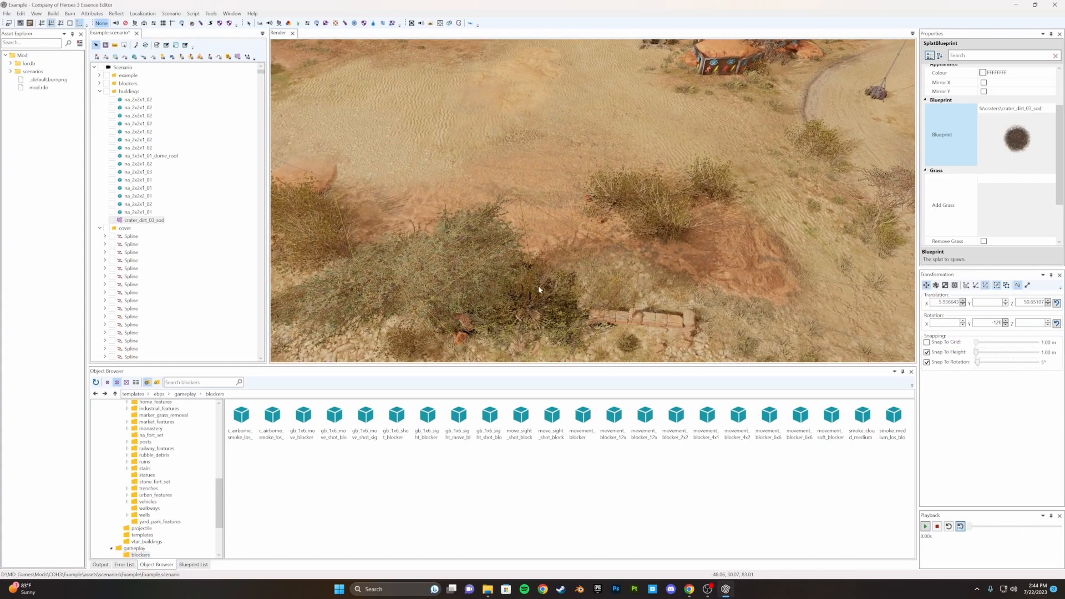
middle_drag(572, 133, 374, 245)
middle_drag(866, 289, 669, 152)
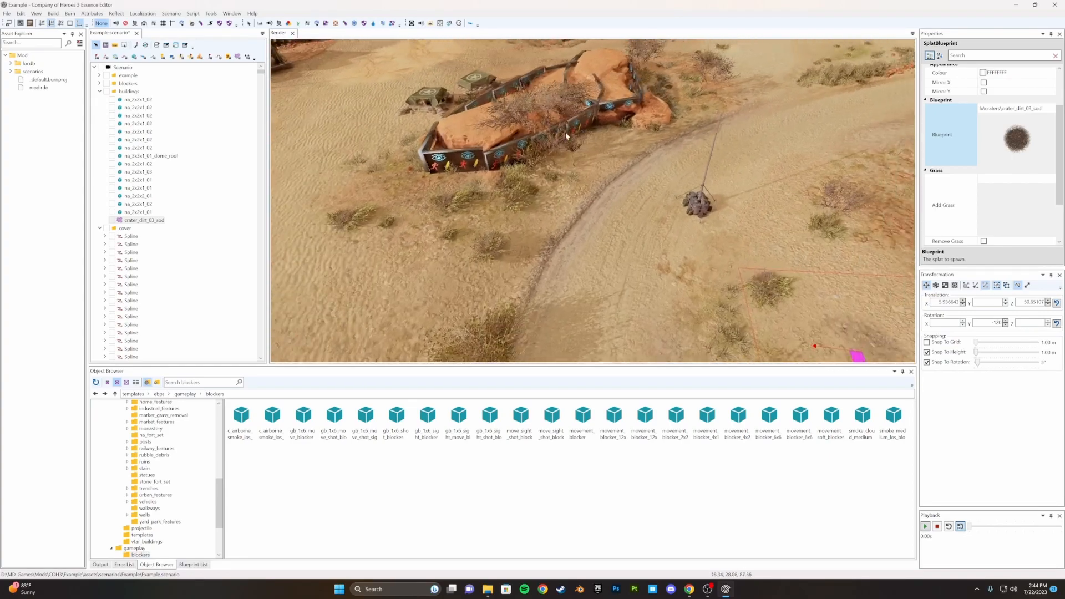
middle_drag(391, 176, 577, 242)
drag(427, 421, 527, 282)
middle_drag(558, 203, 615, 260)
middle_drag(546, 133, 530, 244)
Place a movement_blocker_6x6x2 from the ebps gameplay blockers templates on the open sand, at about 59.15, 75.74
click(160, 395)
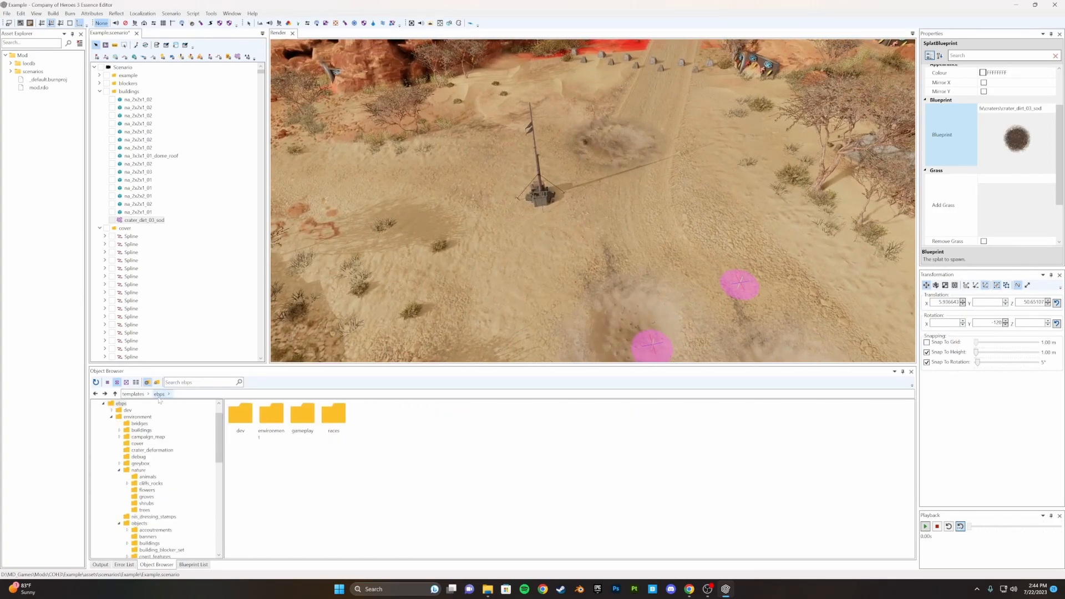
double_click(302, 422)
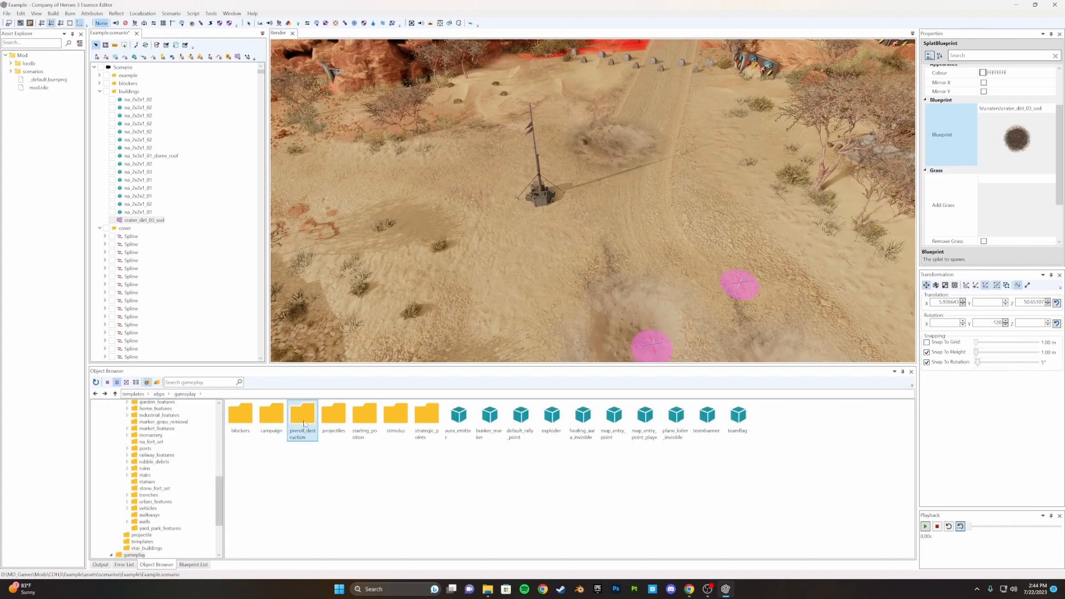
double_click(241, 417)
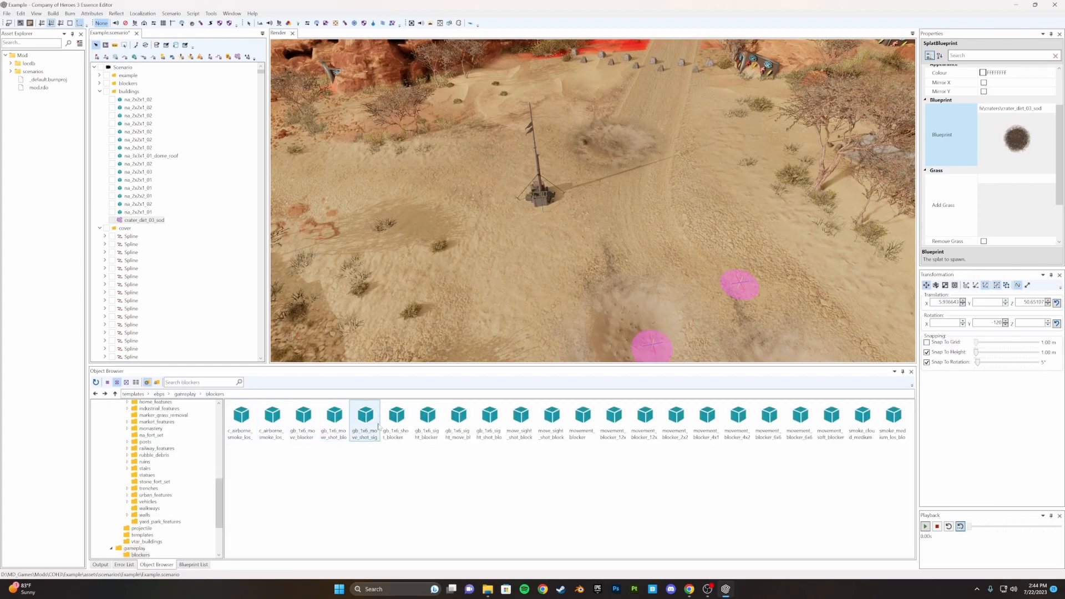
click(770, 426)
middle_drag(670, 250, 549, 232)
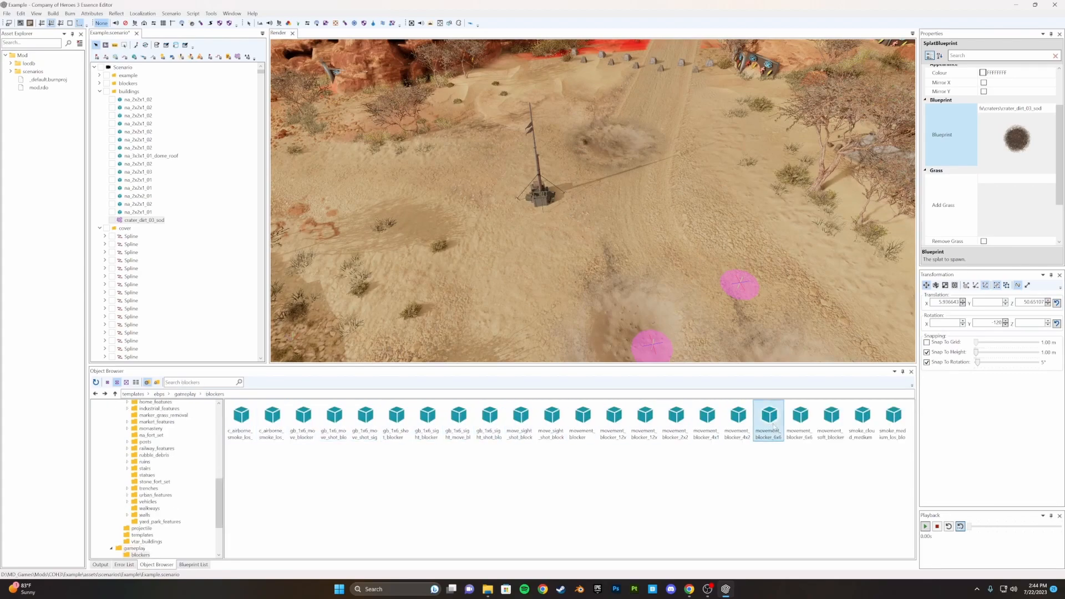
scroll(538, 303, down, 3)
scroll(549, 232, up, 3)
click(552, 200)
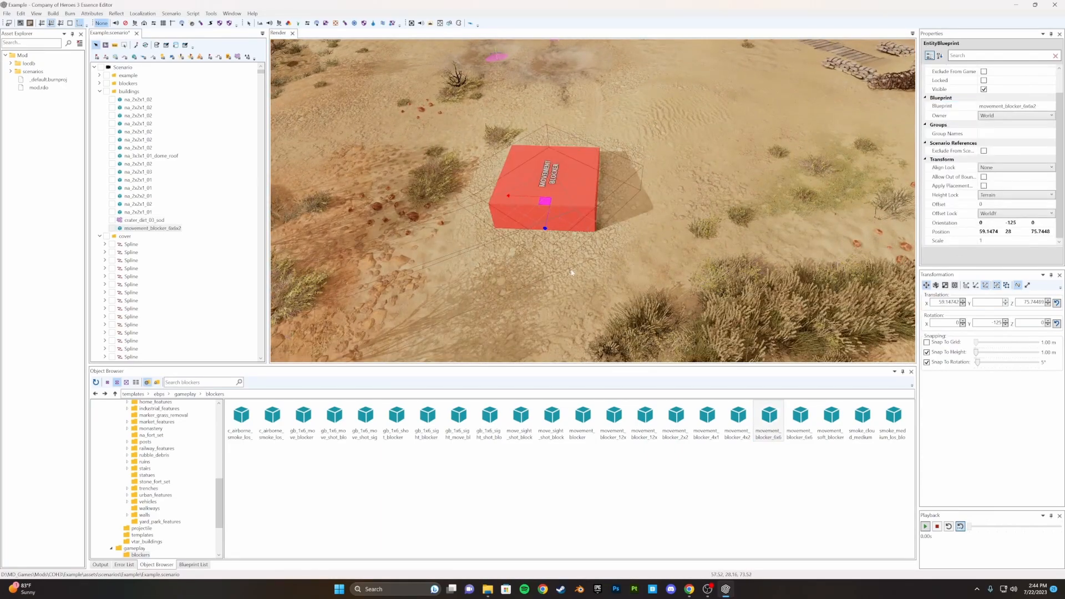
Rotate the movement blocker to 90 degrees about its vertical axis and return to the move tool
key(e)
drag(537, 234, 599, 240)
key(w)
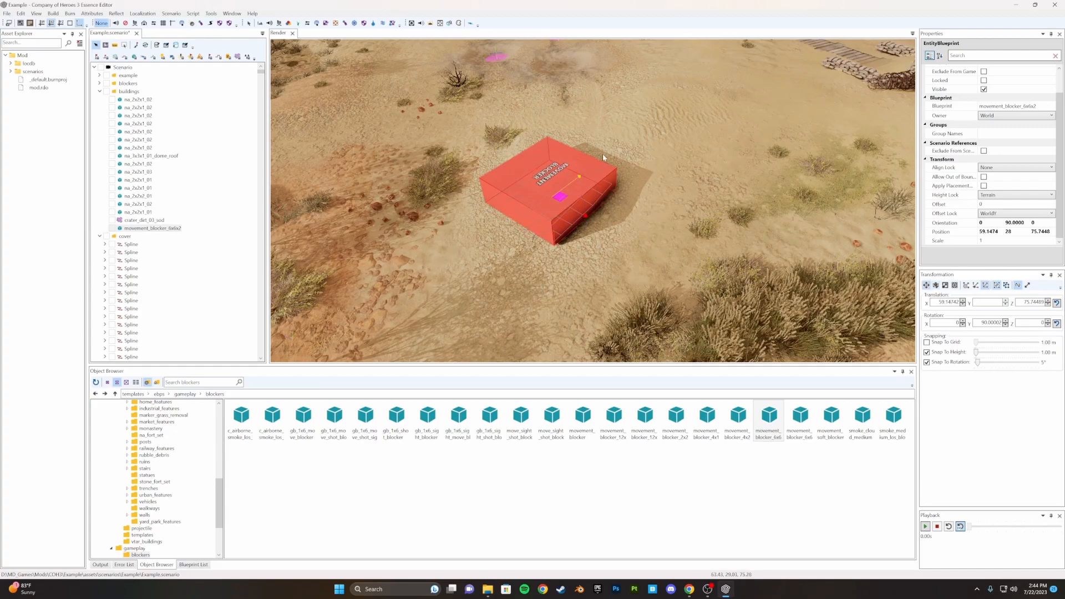
Examine how blockers enclose the rock formations and which objects across the roads and village block movement
middle_drag(543, 168, 652, 172)
scroll(590, 257, down, 3)
scroll(591, 259, down, 1)
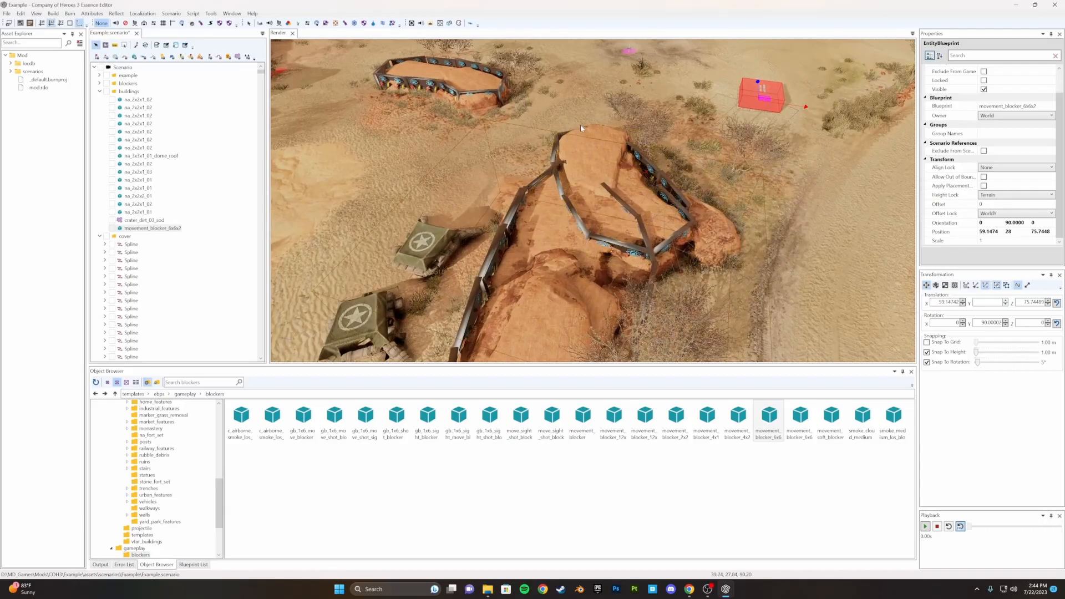
middle_drag(388, 77, 458, 116)
middle_drag(623, 333, 623, 254)
scroll(637, 272, down, 4)
middle_drag(577, 72, 599, 267)
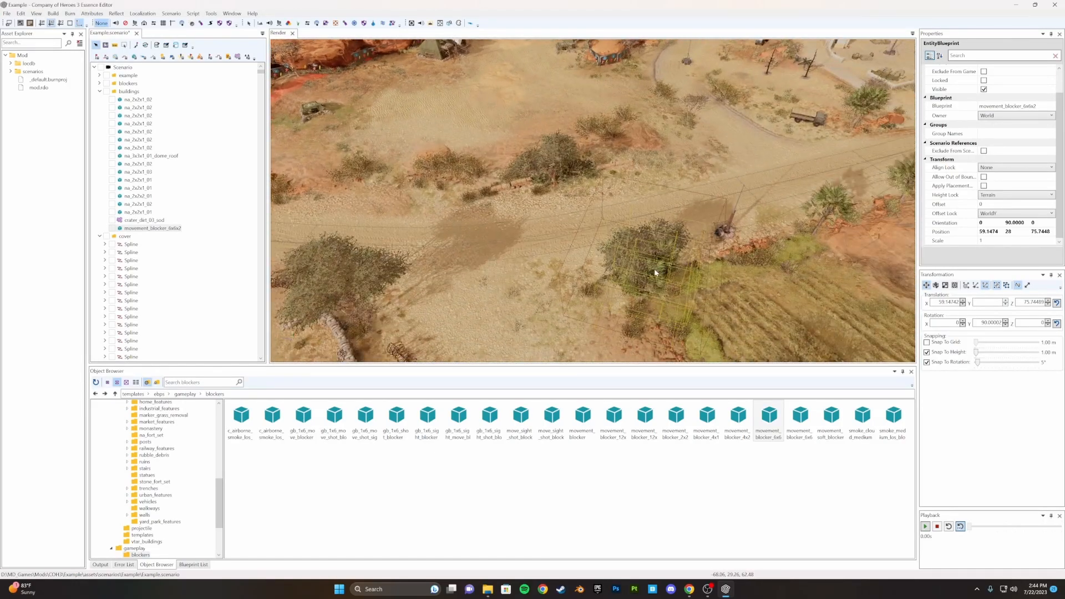
middle_drag(721, 111, 653, 273)
middle_drag(721, 167, 560, 289)
middle_drag(799, 83, 674, 243)
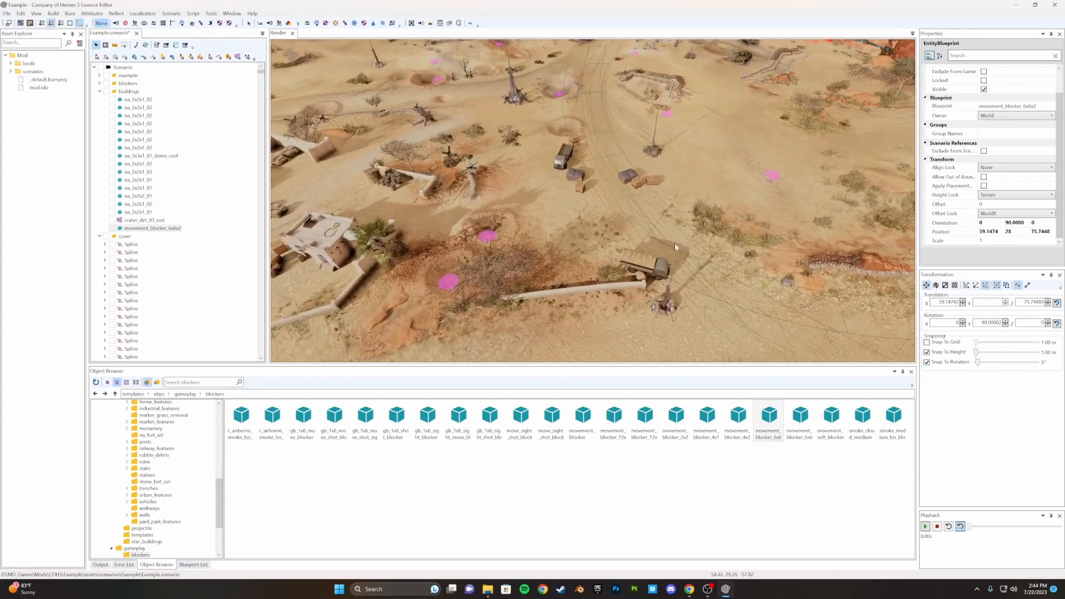
middle_drag(785, 191, 639, 302)
middle_drag(766, 56, 598, 192)
middle_drag(668, 205, 653, 222)
middle_drag(311, 277, 887, 196)
Delete the movement_blocker_6x6x2 from the open sand
scroll(611, 207, up, 4)
middle_drag(788, 122, 605, 207)
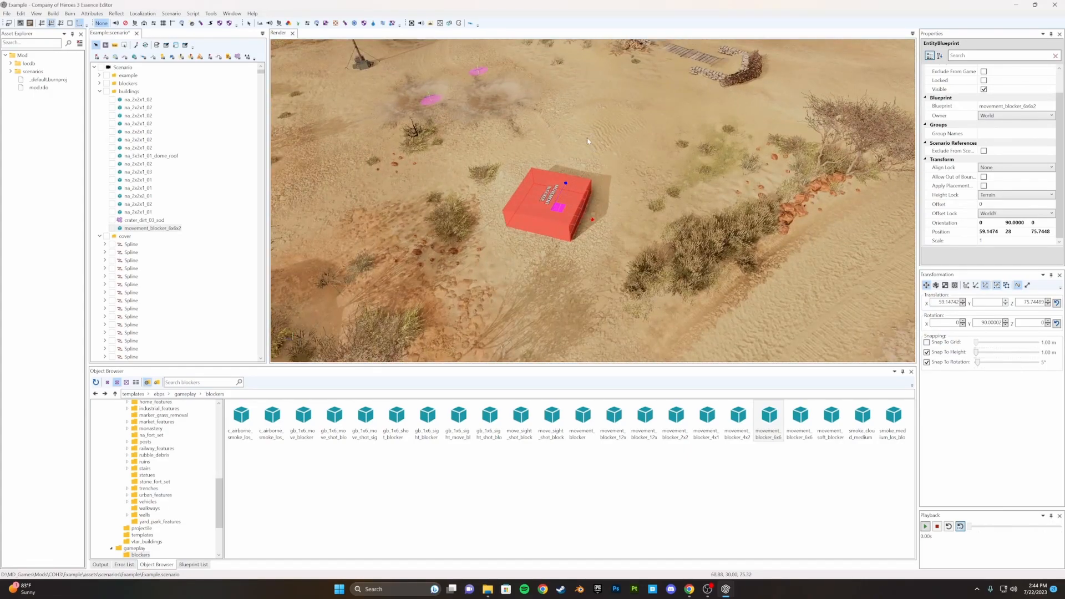
key(Delete)
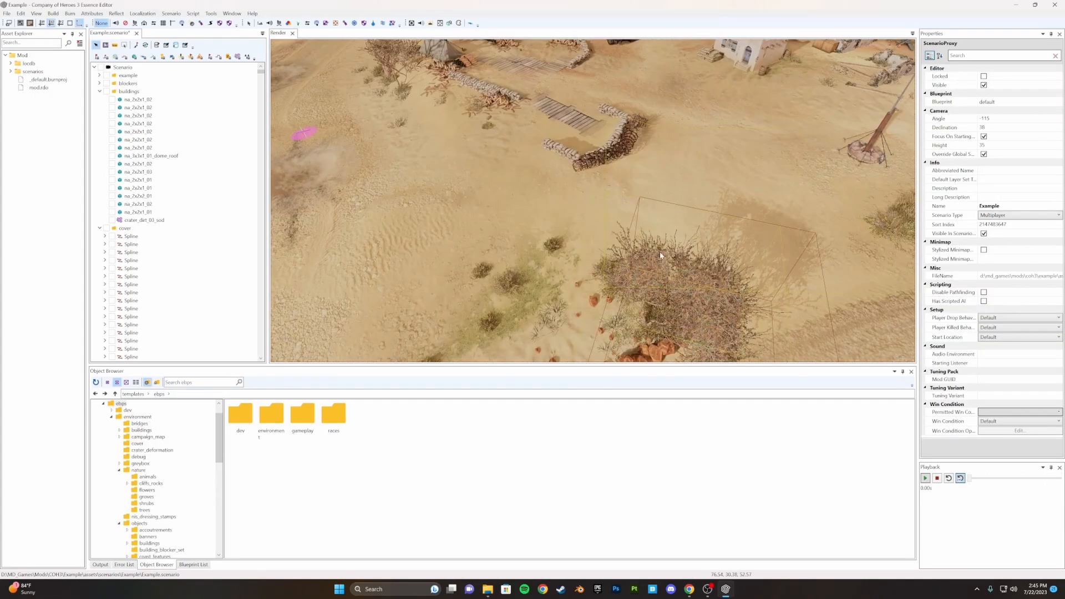
Select a sandbag_pile entity in the curved sandbag wall beside the plank walkway
middle_drag(562, 149, 663, 255)
middle_drag(887, 332, 821, 329)
middle_drag(346, 255, 540, 249)
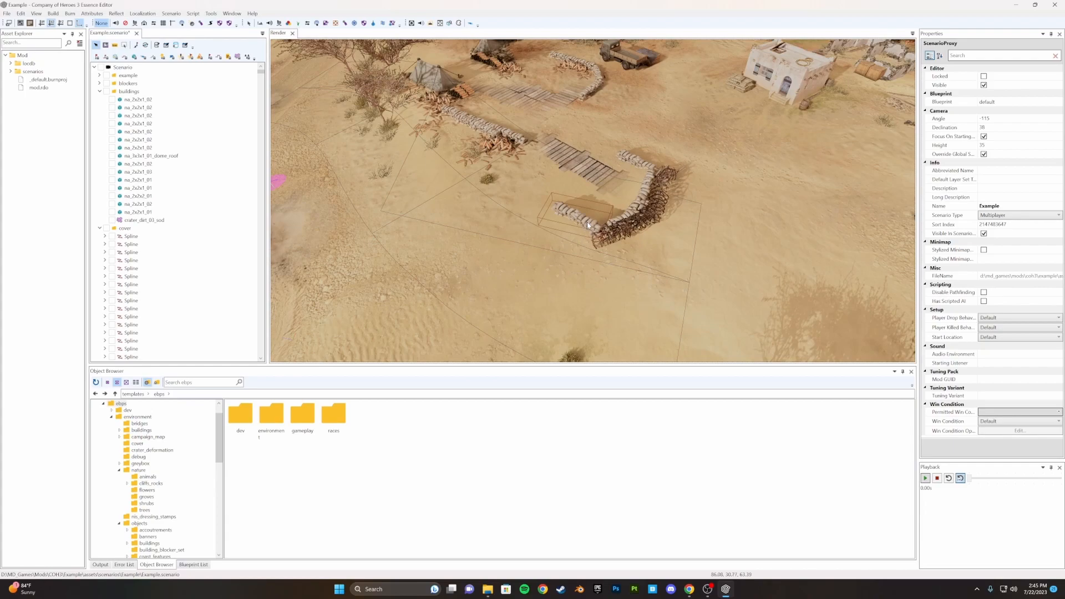
click(645, 205)
click(644, 165)
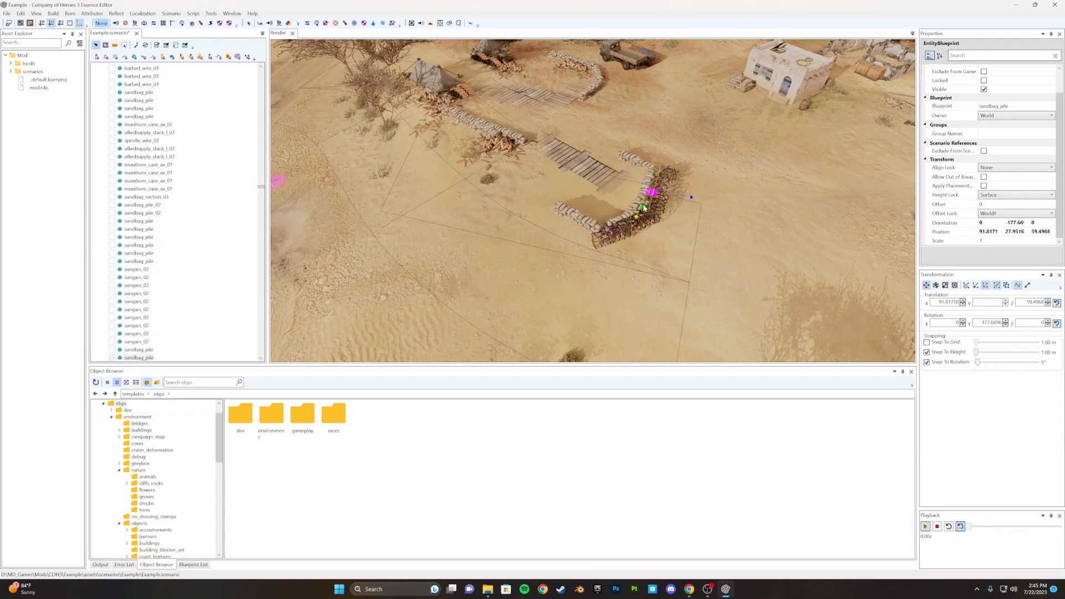
Examine the cover objects, buildings and rock blocker walls across the map around the selected sandbag wall
scroll(665, 227, down, 4)
scroll(665, 227, up, 4)
scroll(665, 227, down, 4)
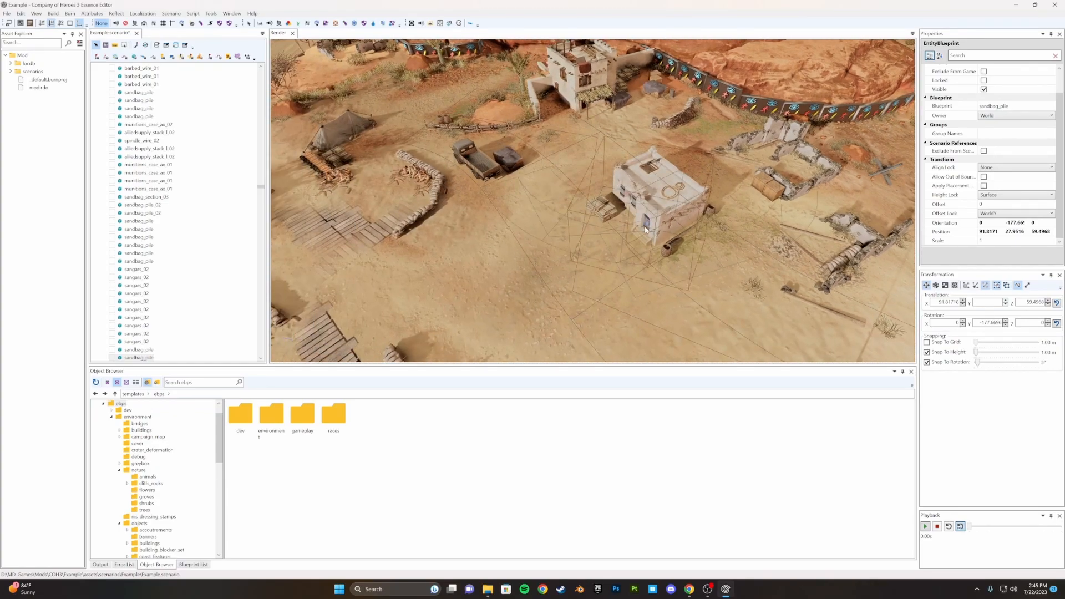
scroll(592, 200, up, 5)
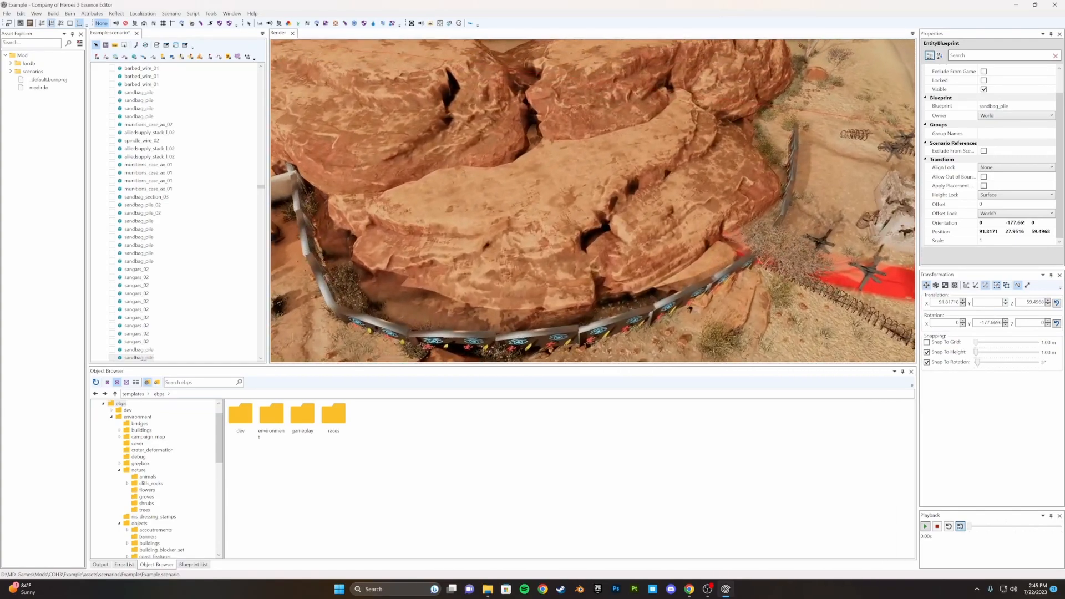
scroll(618, 213, up, 5)
scroll(685, 201, down, 10)
key(Down)
middle_drag(607, 193, 499, 89)
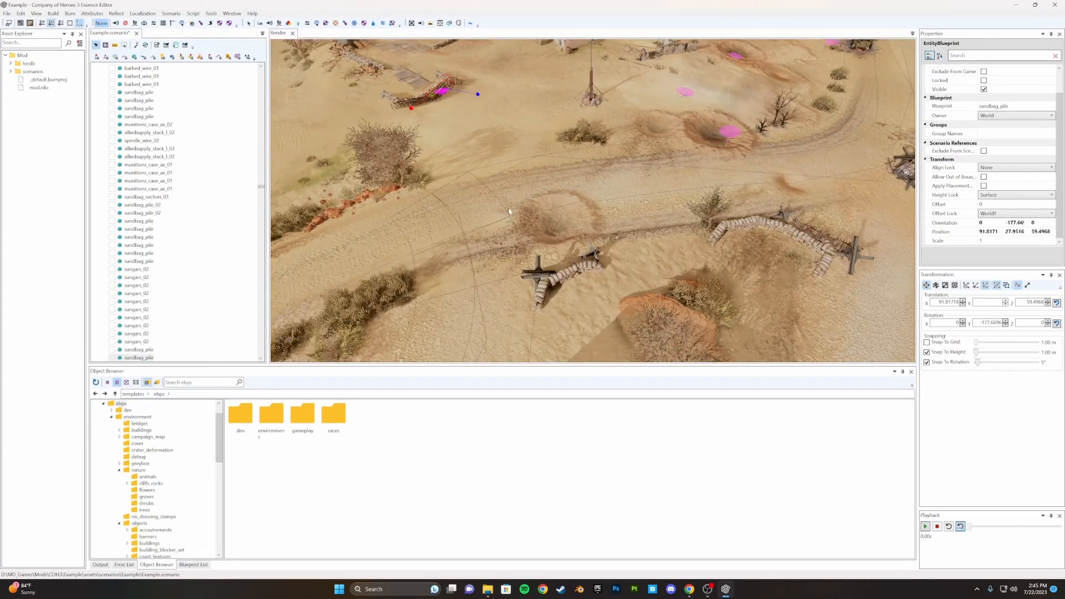
middle_drag(449, 133, 529, 159)
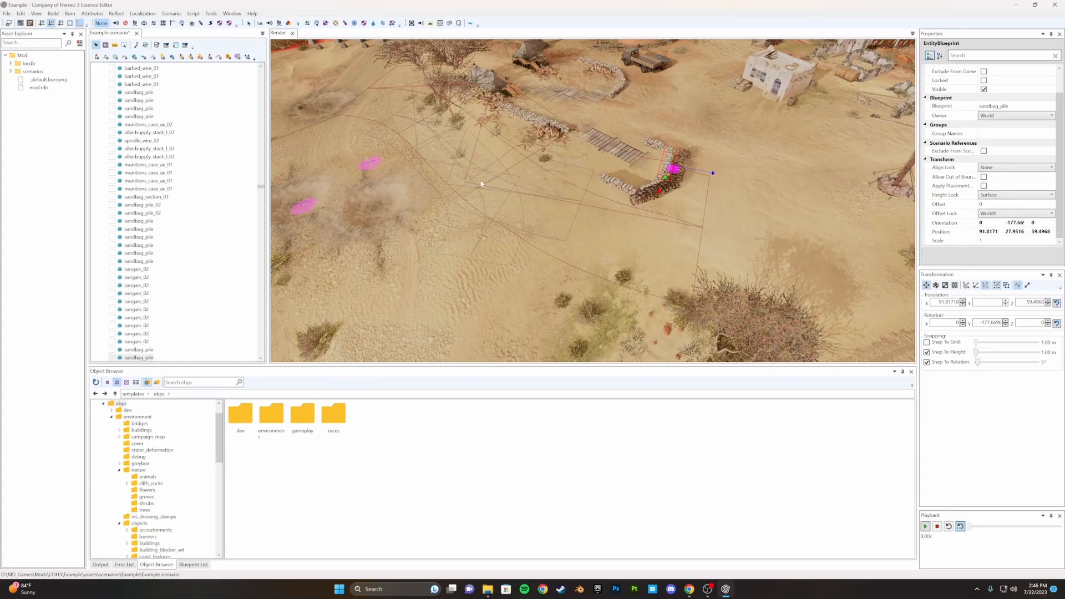
middle_drag(560, 162, 566, 166)
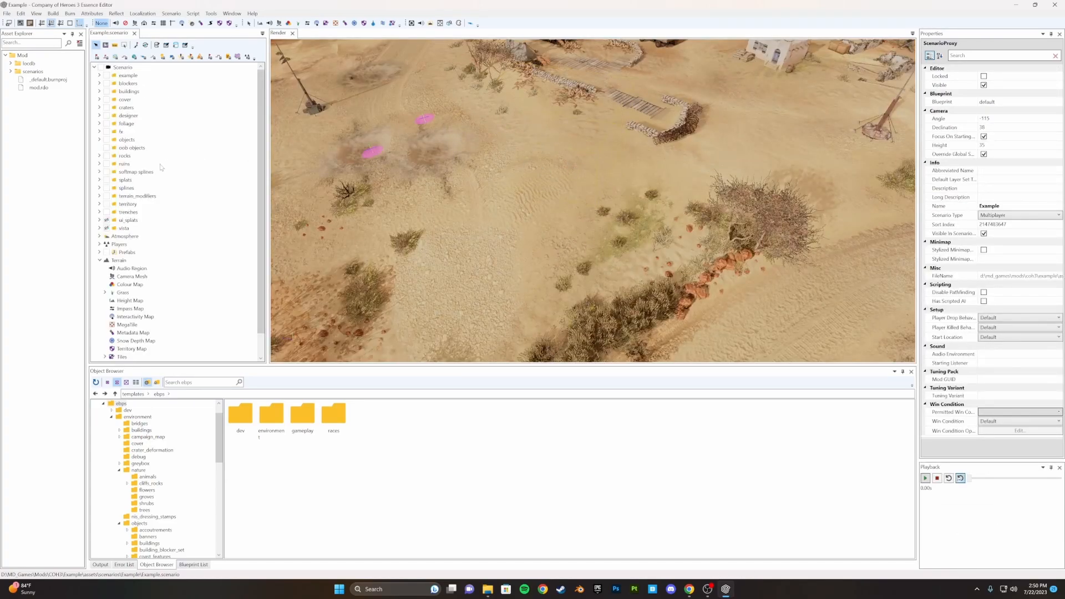
Expand the scenario's Atmosphere group and select the default_test atmosphere state
scroll(159, 168, down, 1)
scroll(151, 181, up, 1)
scroll(125, 108, down, 1)
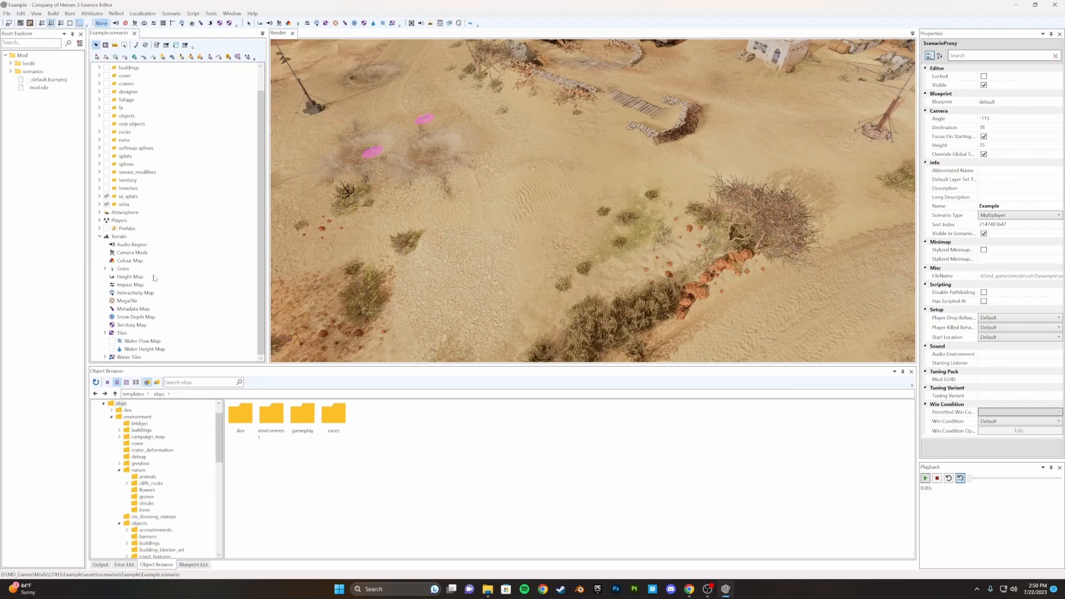
click(99, 213)
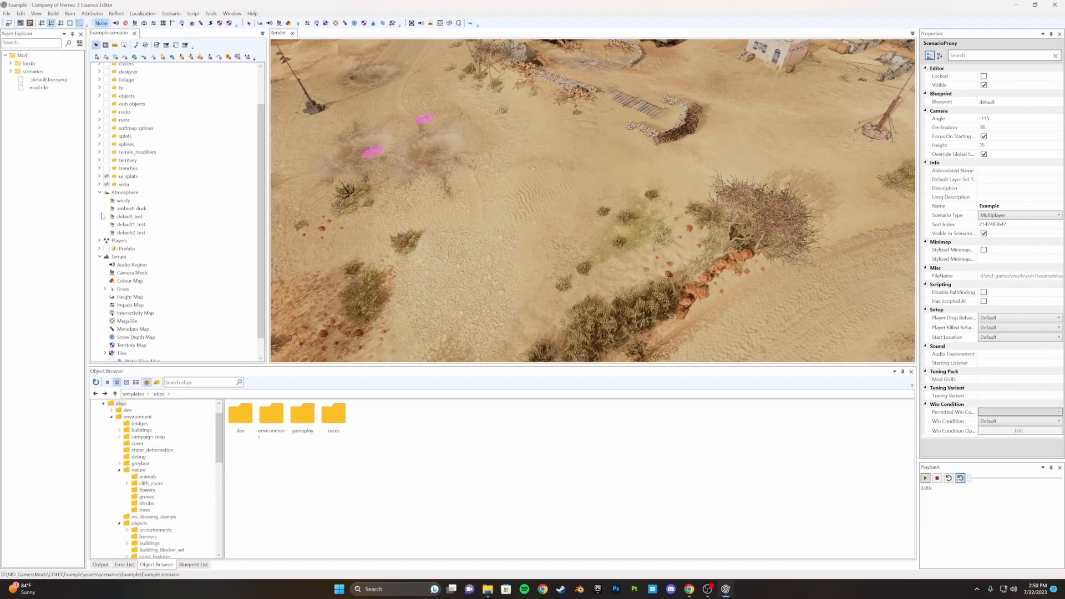
click(130, 217)
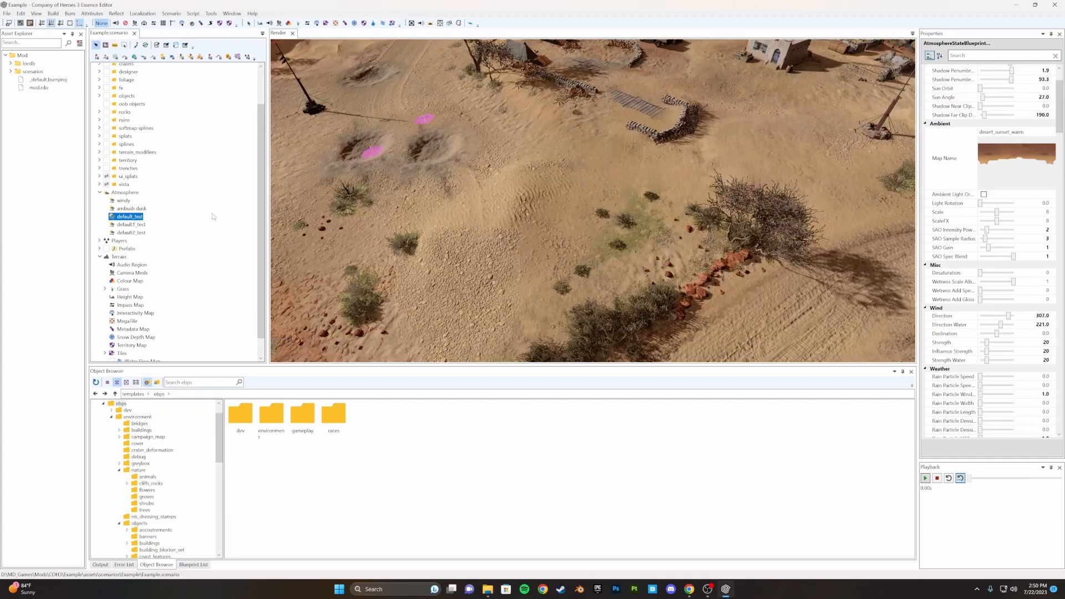
Examine the terrain lighting around the craters and blocker-ringed rocks under the default_test atmosphere state
middle_drag(541, 175, 587, 218)
middle_drag(444, 114, 553, 148)
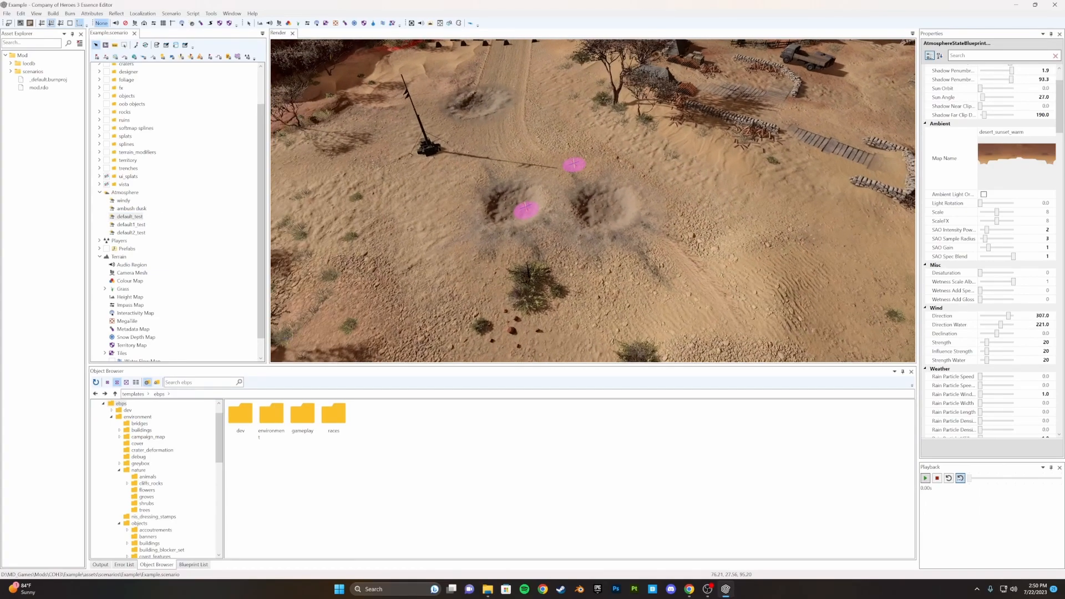
middle_drag(483, 158, 582, 204)
middle_drag(344, 333, 320, 200)
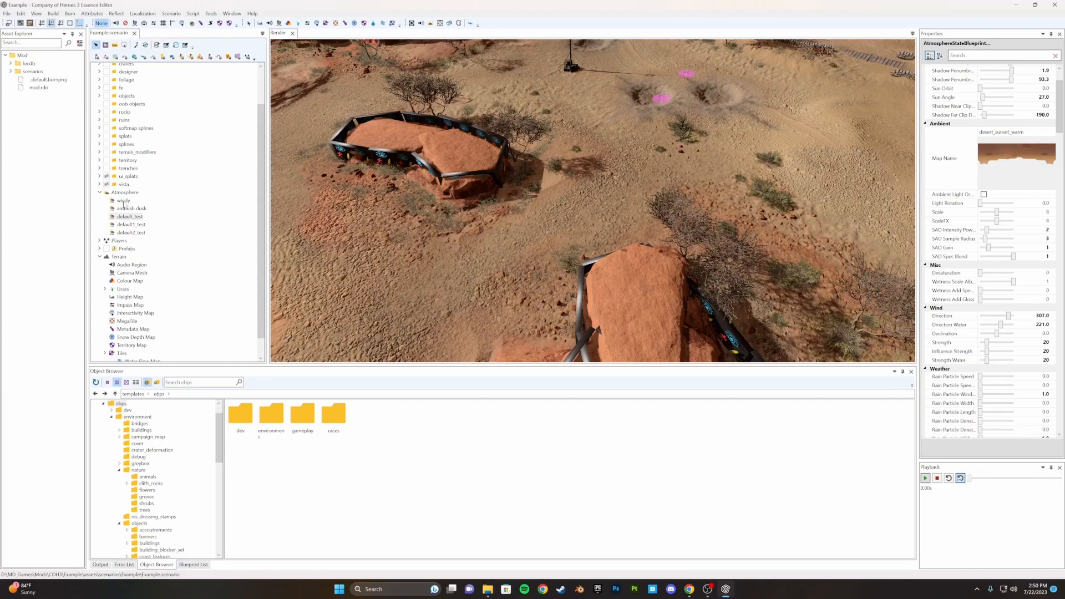
middle_drag(571, 218, 546, 222)
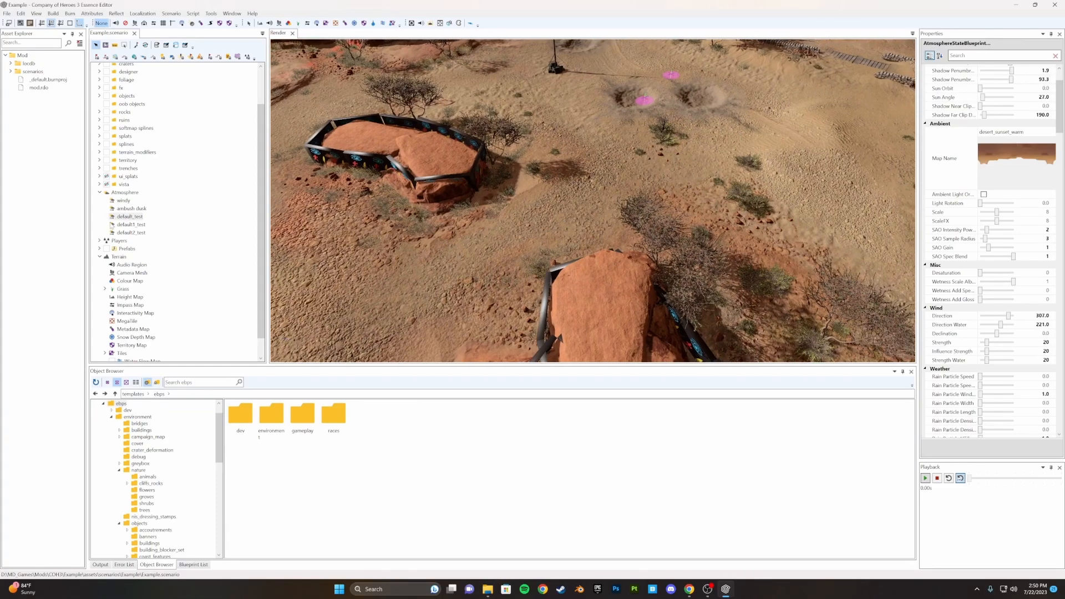
click(125, 217)
middle_drag(660, 204, 633, 207)
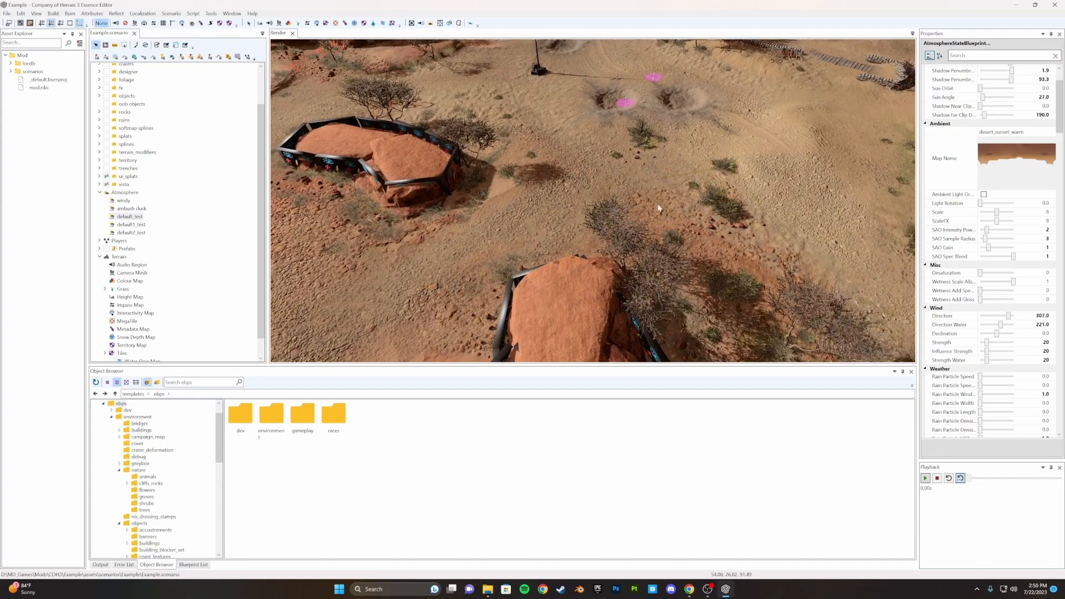
Set the Sun Orbit of the default_test atmosphere state to 23
scroll(1030, 184, up, 3)
scroll(1031, 185, down, 1)
scroll(1030, 185, up, 1)
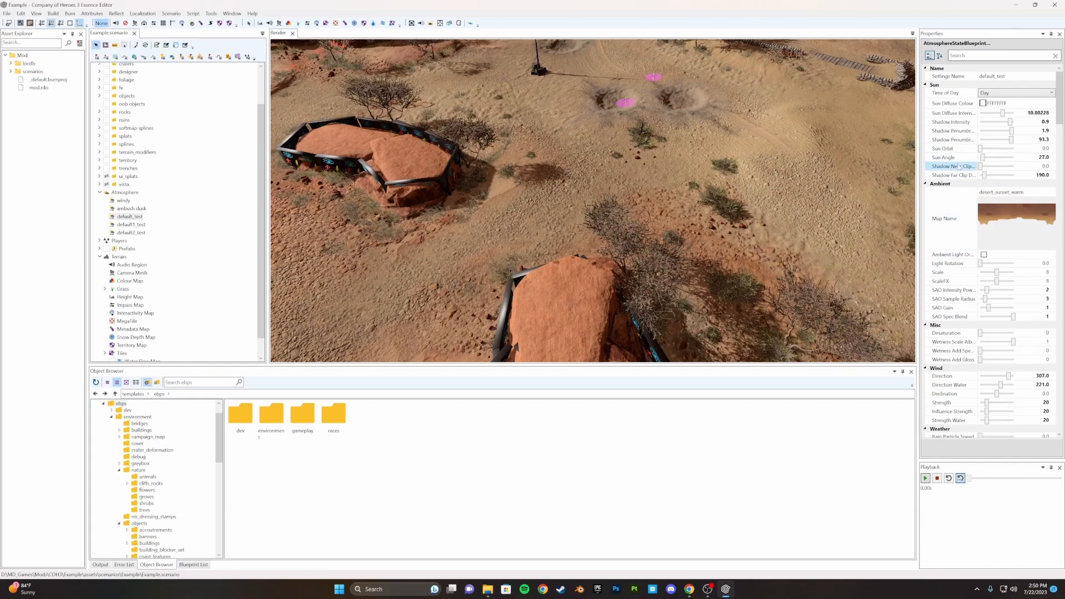
click(993, 141)
click(982, 151)
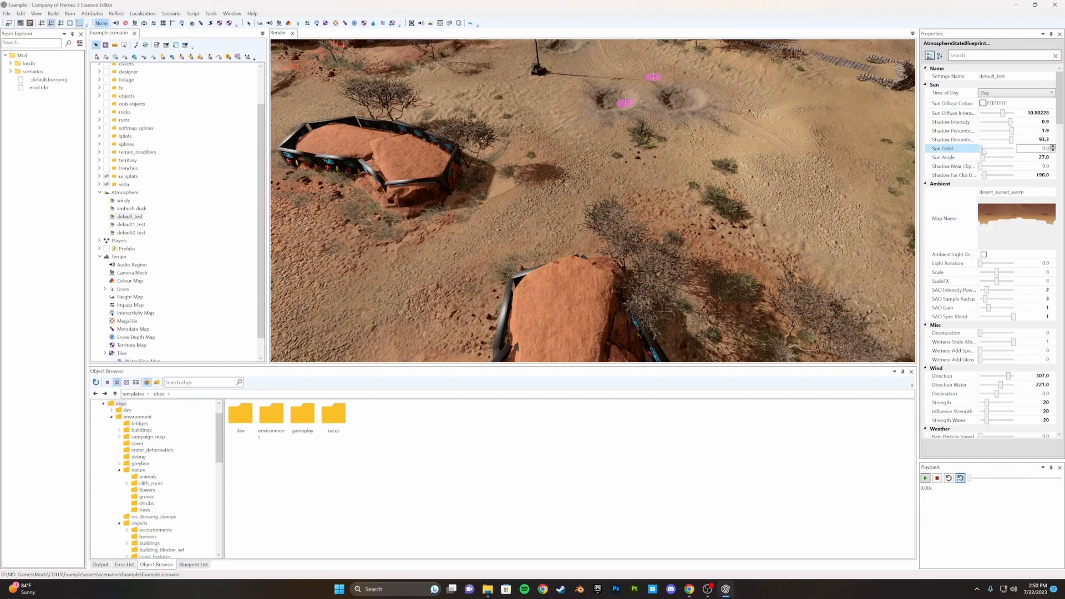
click(1052, 147)
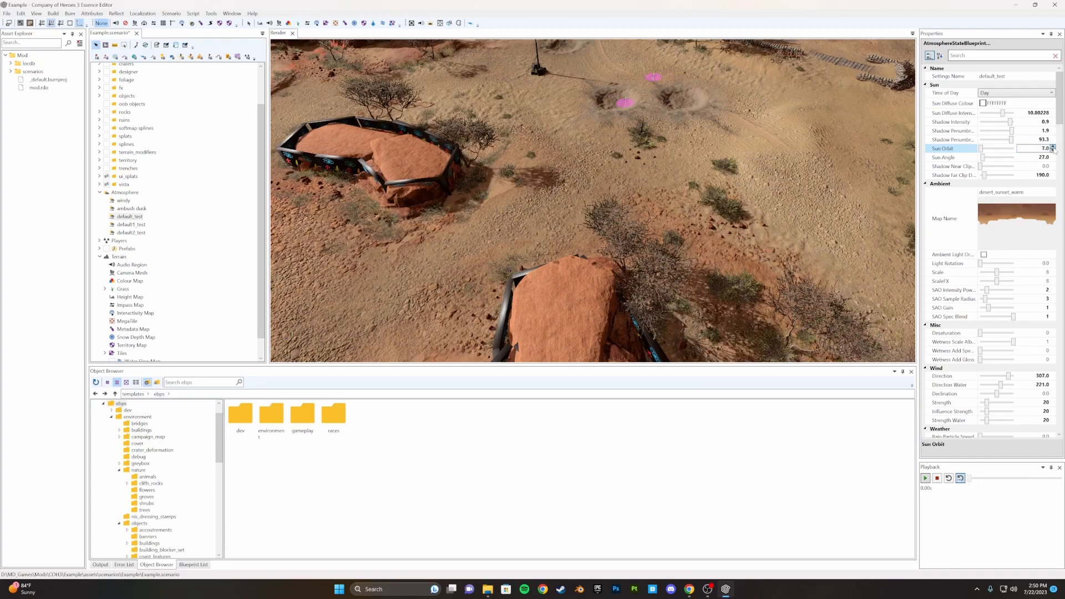
click(1052, 147)
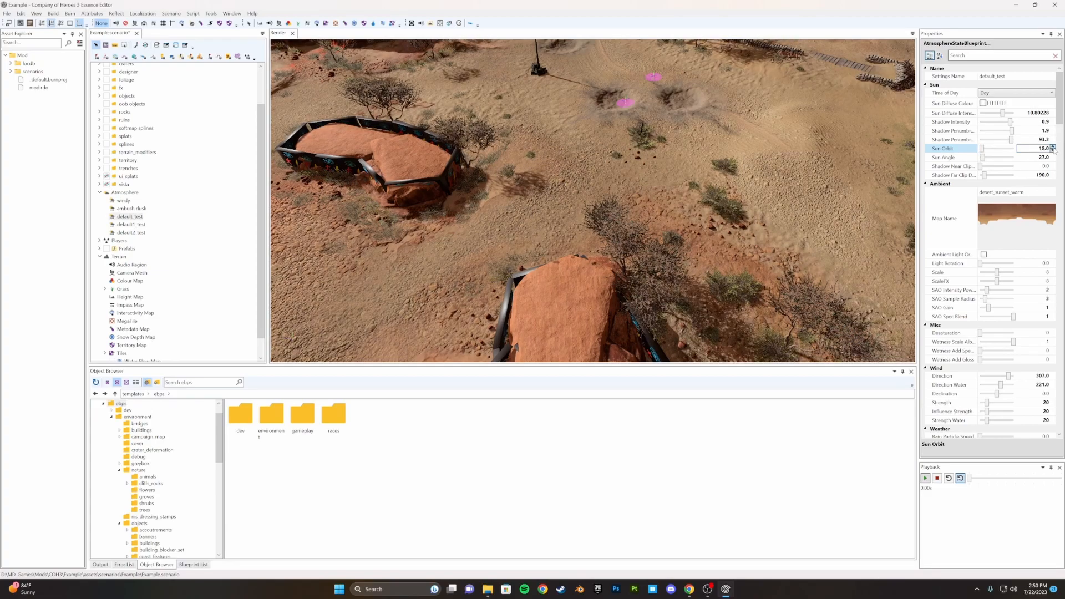
click(1052, 148)
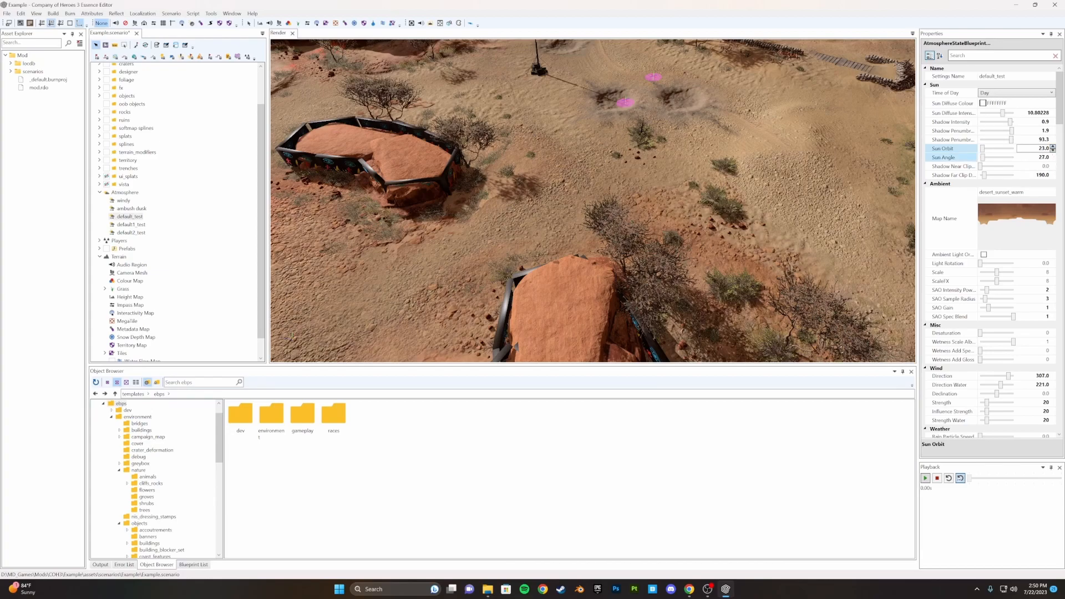
Set the Sun Angle of the default_test atmosphere state to 16
click(1052, 159)
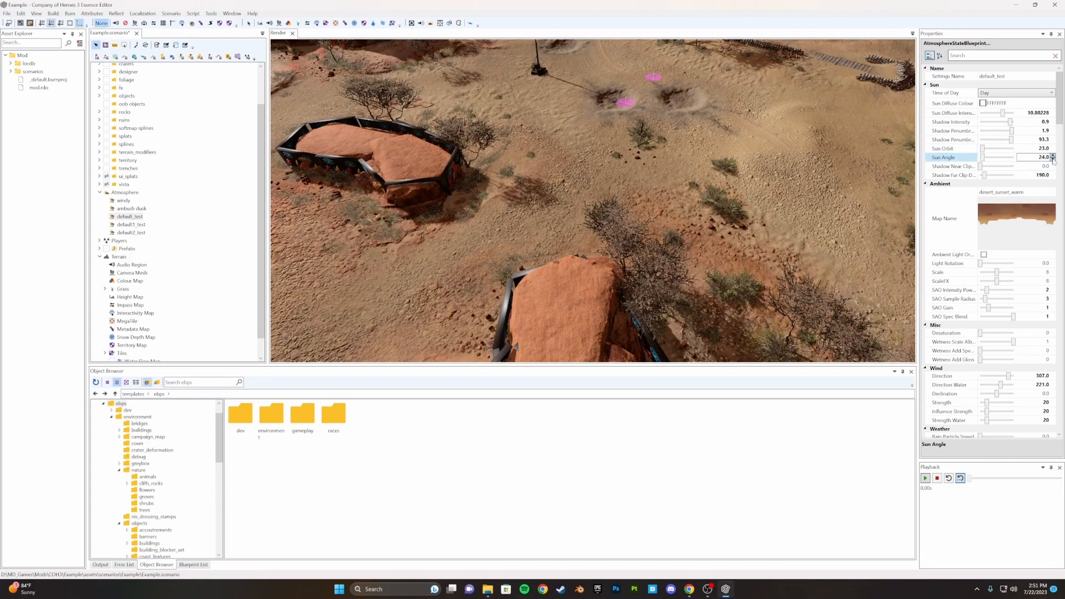
click(1052, 159)
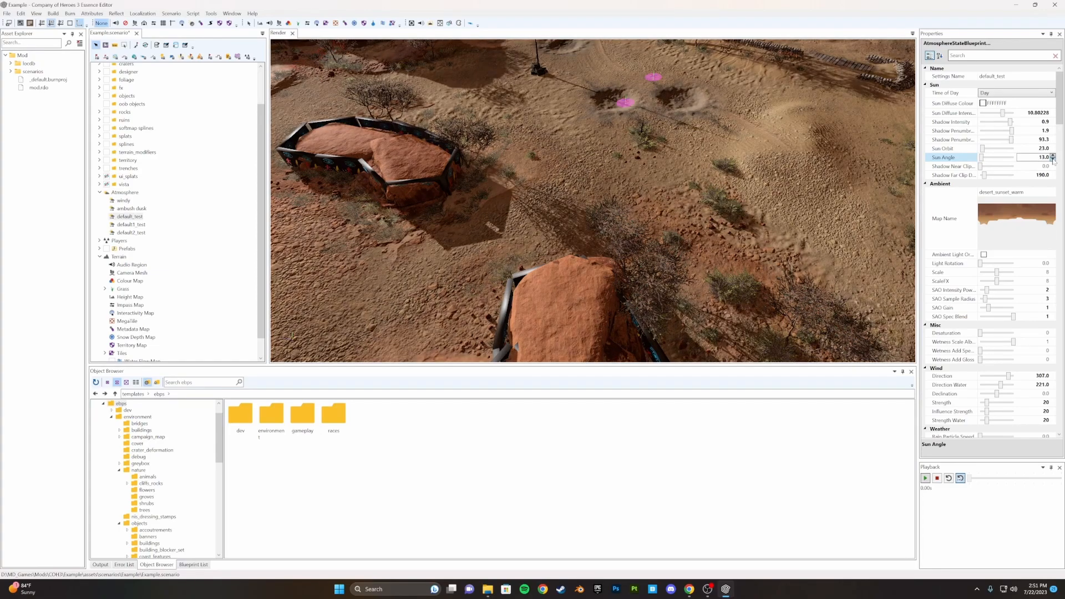
click(1053, 156)
click(1053, 156)
click(1053, 156)
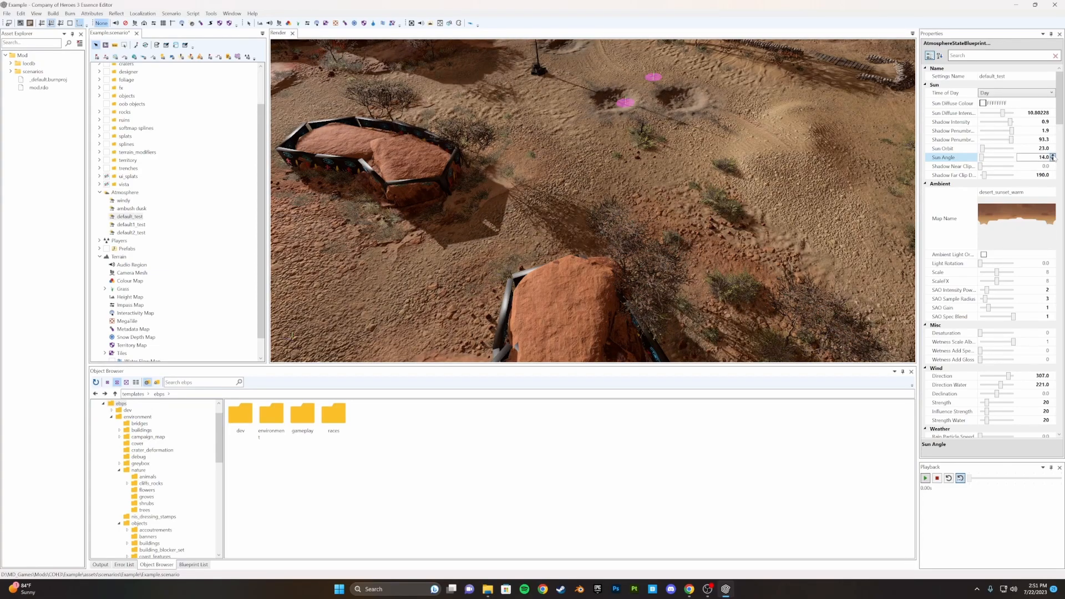
click(1052, 156)
click(1052, 156)
Change the Ambient map of the default_test atmosphere state to the beach environment map
click(983, 104)
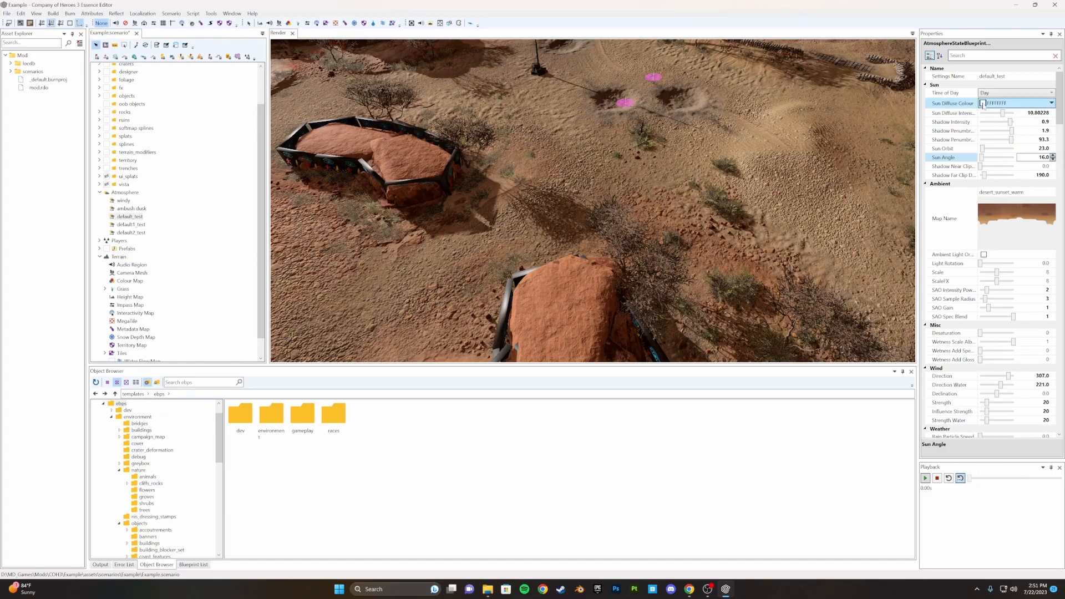
scroll(987, 142, down, 3)
click(987, 142)
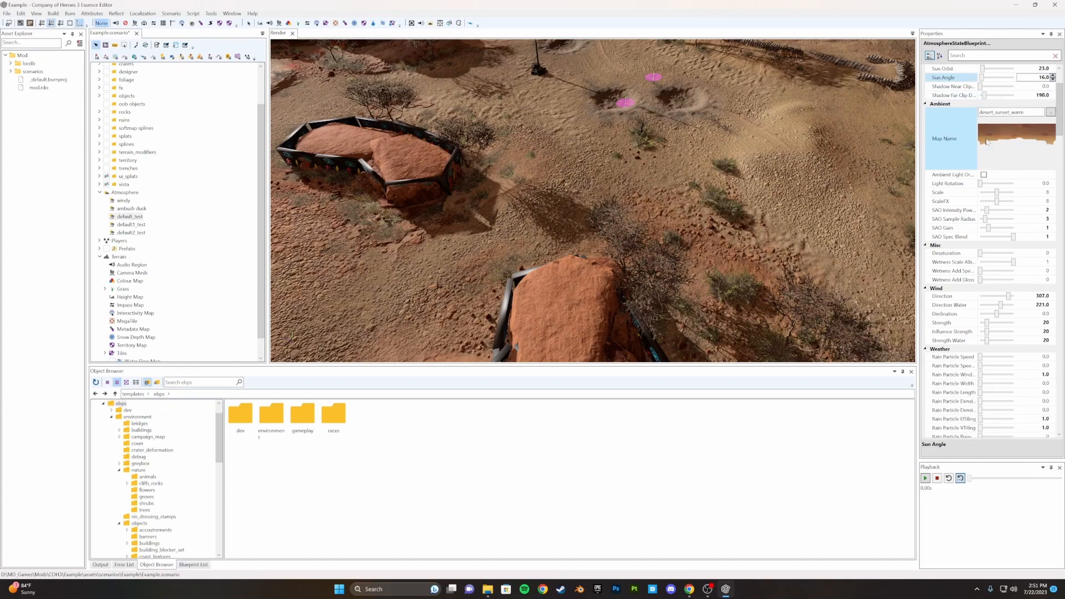
middle_drag(681, 106, 700, 84)
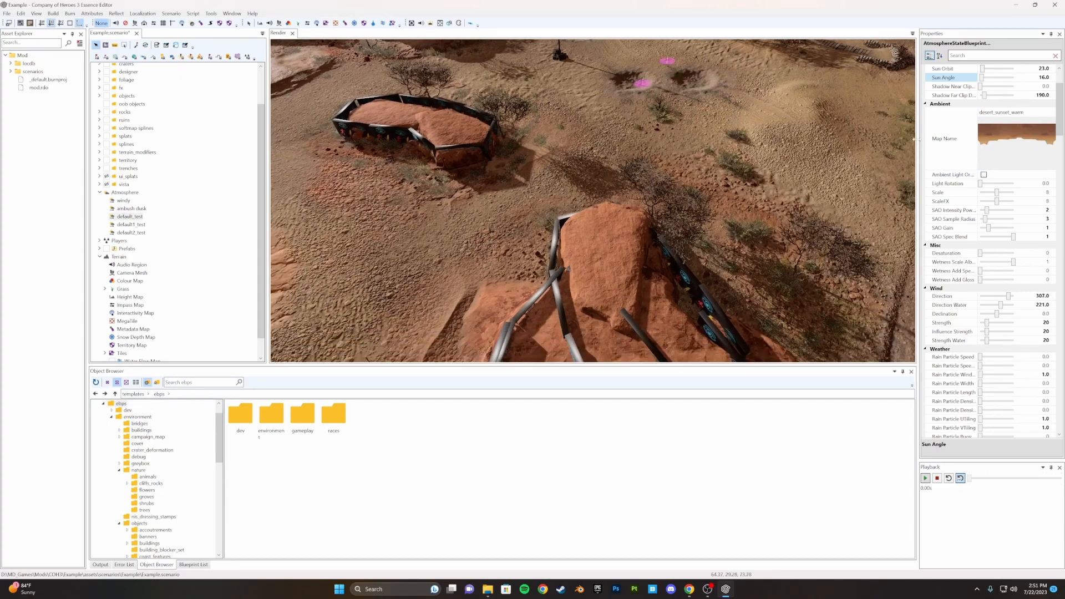
middle_drag(699, 132, 649, 75)
middle_drag(599, 150, 463, 161)
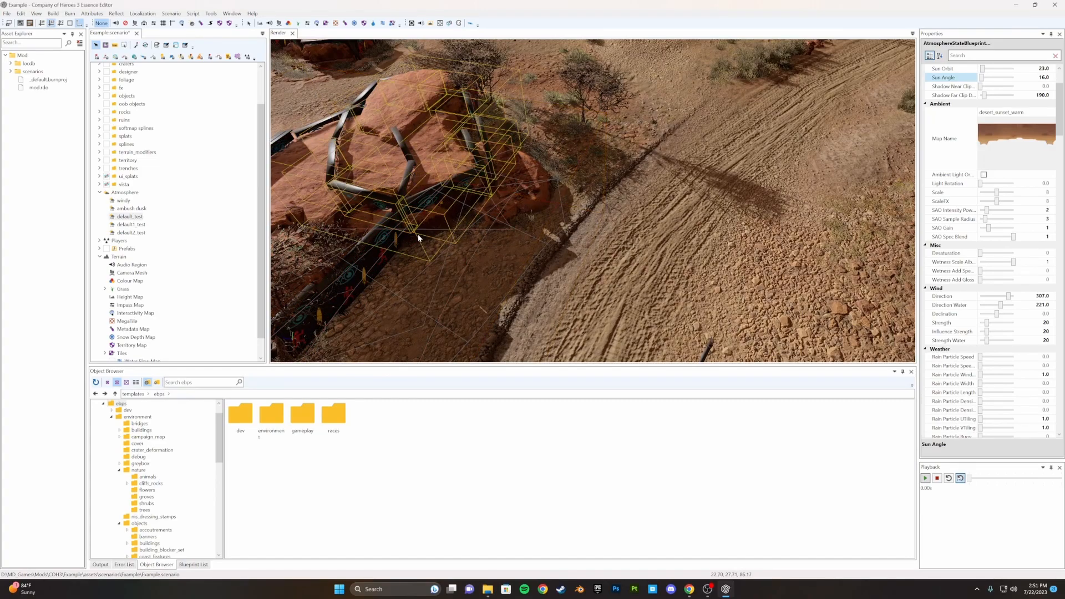
click(1023, 120)
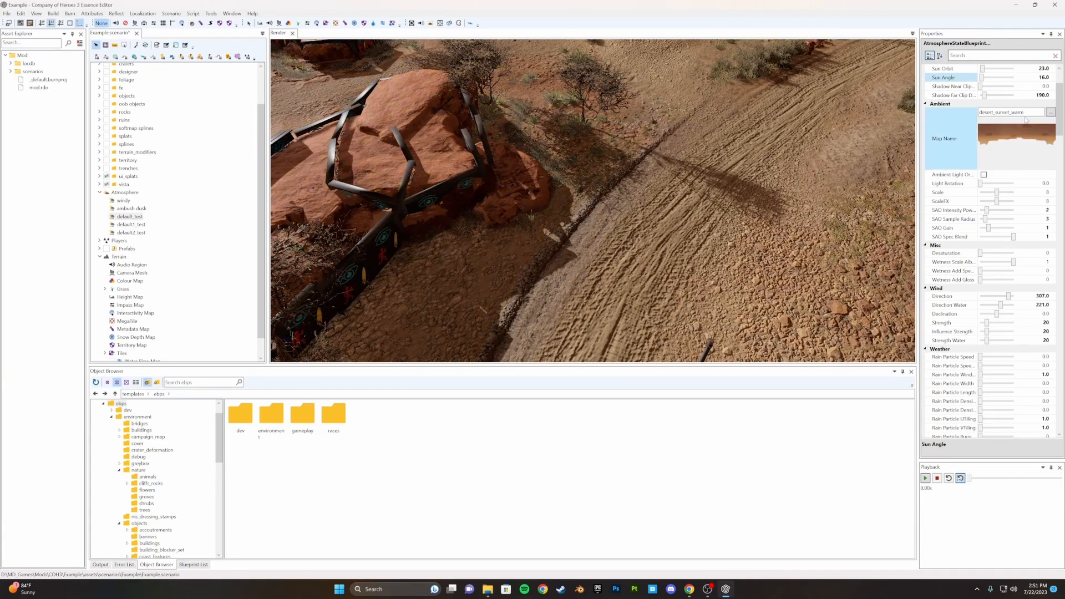
click(1051, 112)
drag(594, 195, 742, 120)
click(668, 198)
double_click(671, 200)
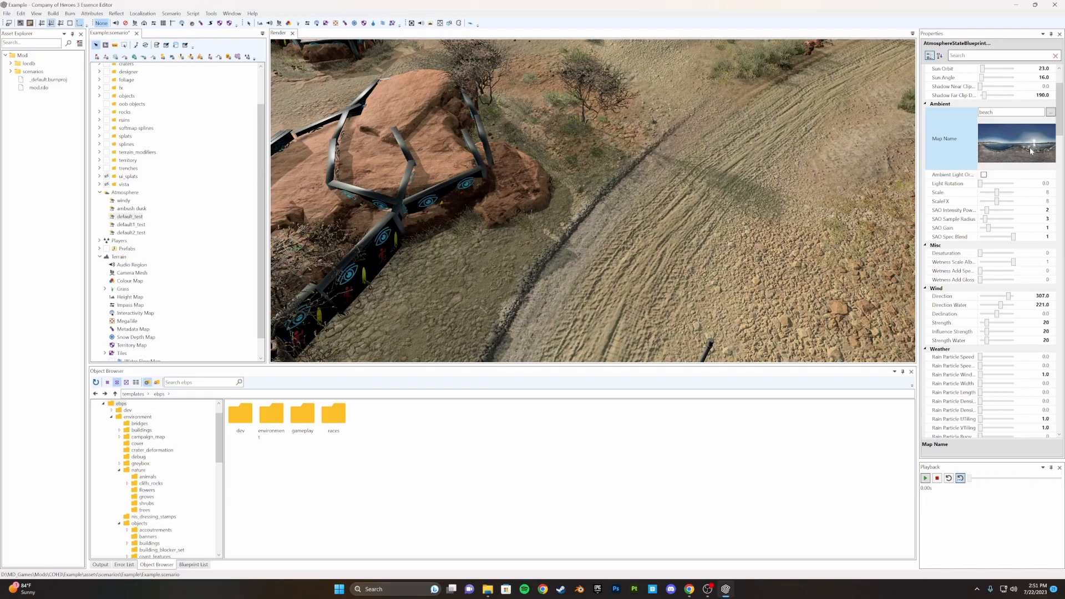
Inspect the lighting and shadows around the rock formation, road and surrounding terrain under the beach ambient map
middle_drag(601, 157, 575, 172)
scroll(552, 174, up, 2)
scroll(552, 176, down, 3)
scroll(552, 176, down, 5)
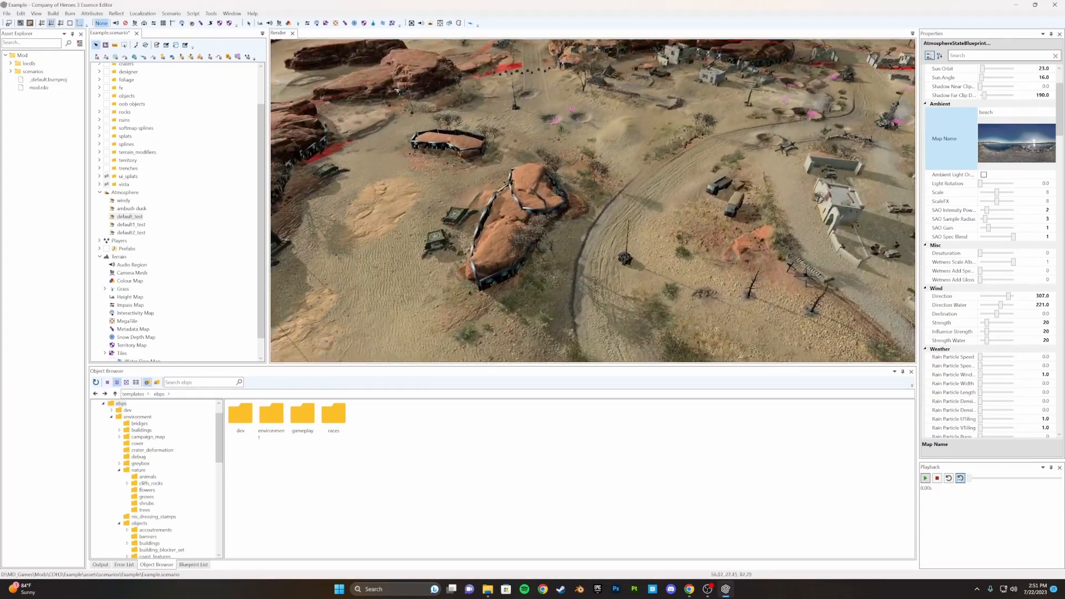
scroll(560, 181, up, 5)
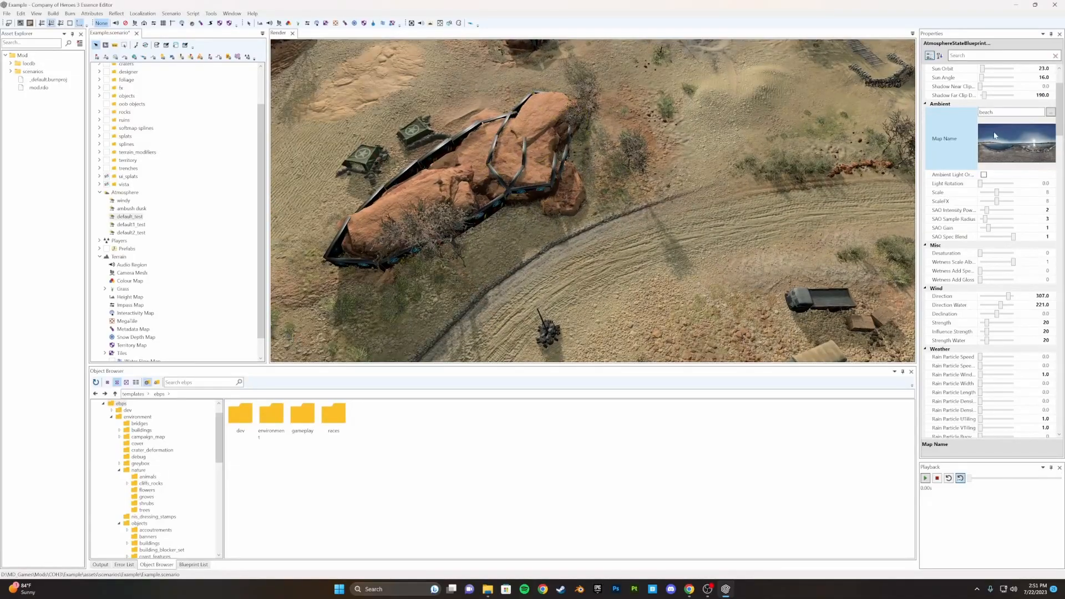
middle_drag(891, 347, 885, 275)
middle_drag(709, 116, 712, 178)
scroll(713, 178, up, 4)
scroll(712, 180, up, 4)
middle_drag(787, 119, 710, 184)
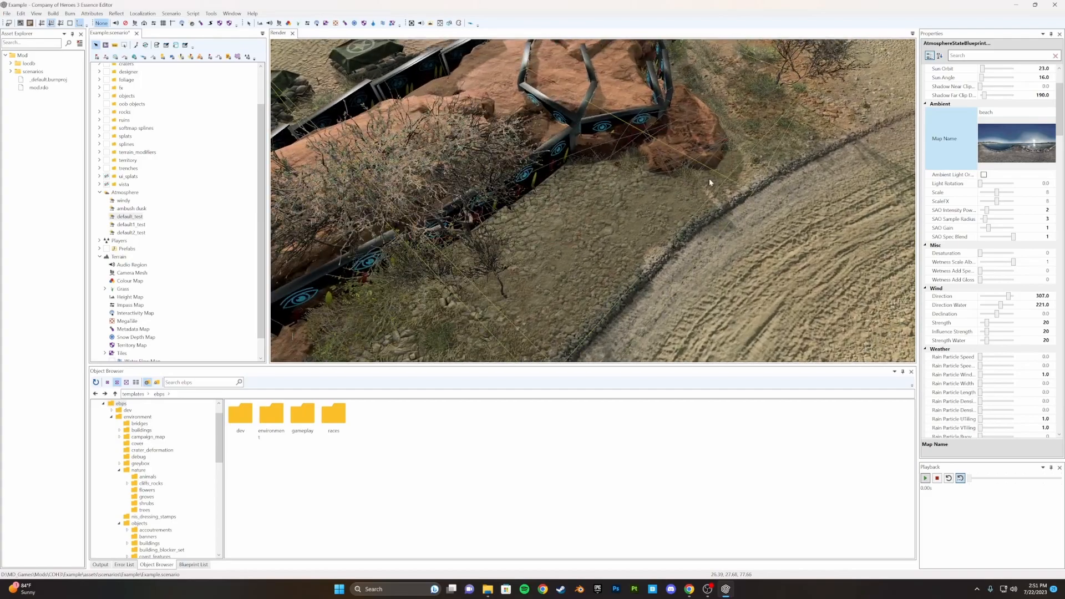
Change the Ambient map of the default_test atmosphere state to desert_sunny_light_01
click(1047, 109)
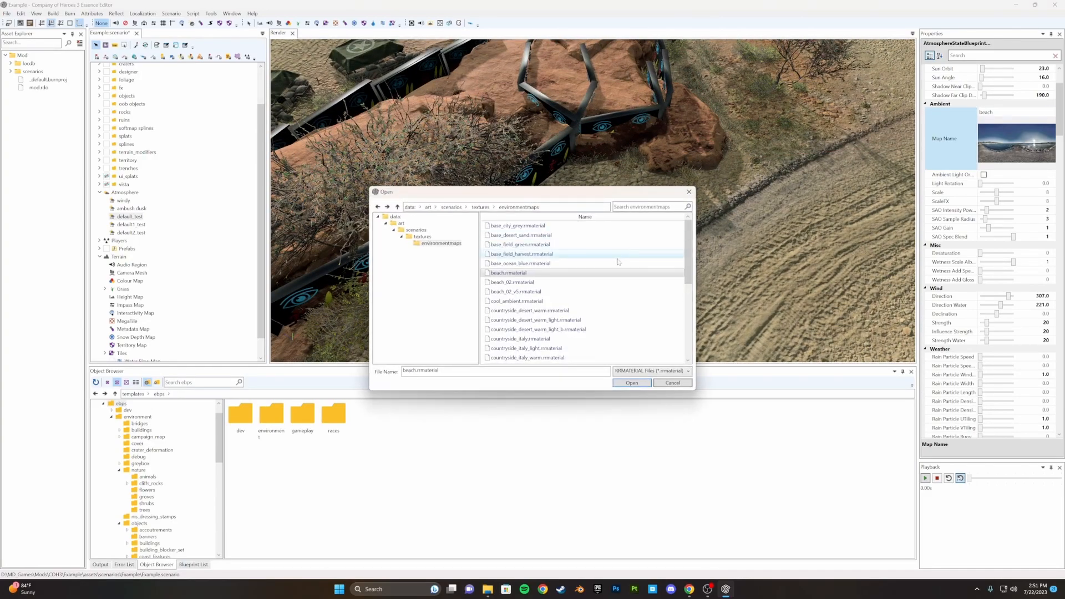
scroll(556, 296, down, 3)
double_click(549, 264)
Review the default_test state's weather, exposure, FX, scattering, cloud and volumetric fog settings alongside the terrain
scroll(954, 178, down, 3)
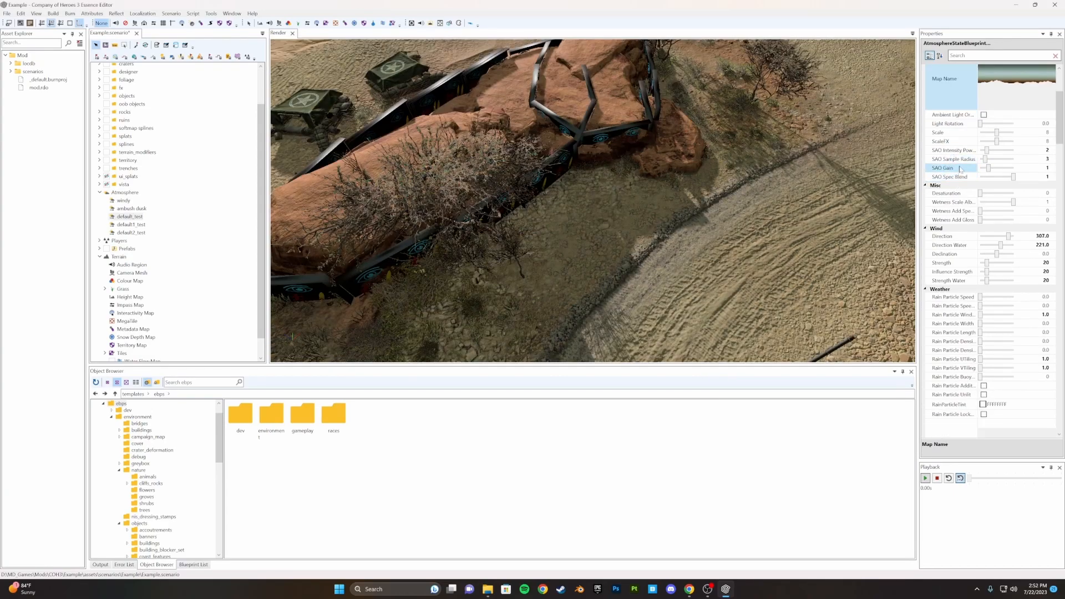
scroll(956, 138, down, 10)
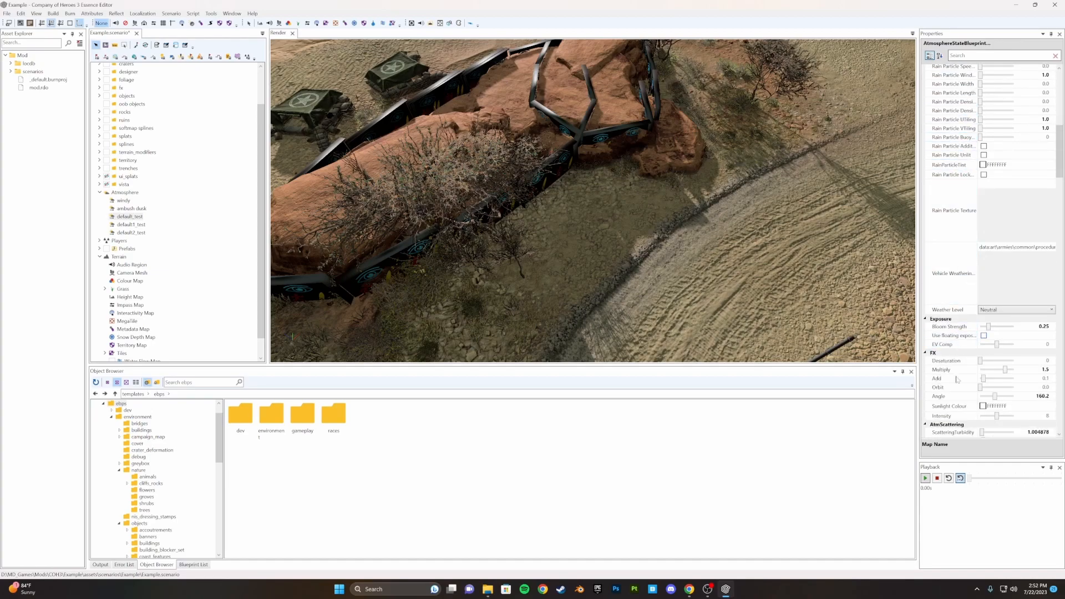
scroll(996, 403, up, 2)
scroll(997, 403, down, 18)
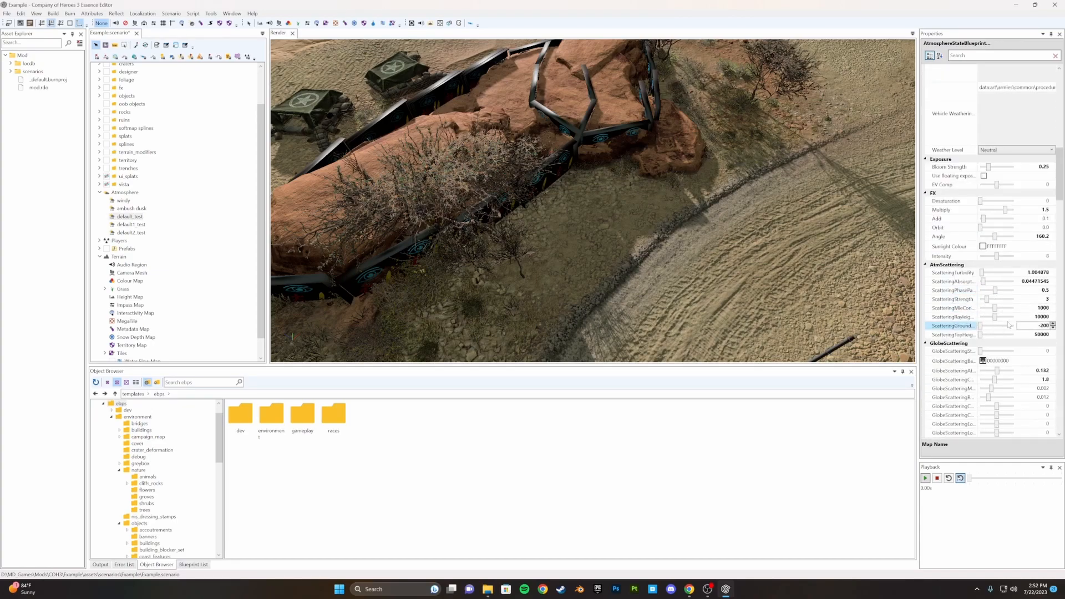
scroll(1012, 324, down, 5)
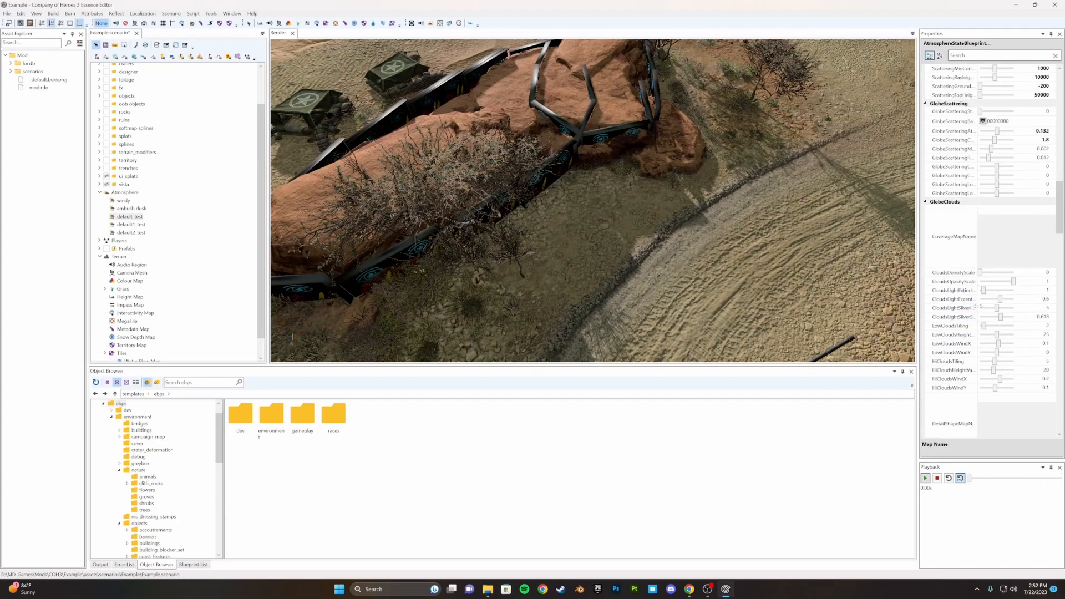
middle_drag(655, 107, 589, 99)
scroll(565, 158, down, 4)
scroll(640, 228, down, 3)
middle_drag(639, 230, 651, 221)
scroll(651, 221, down, 2)
scroll(651, 222, up, 3)
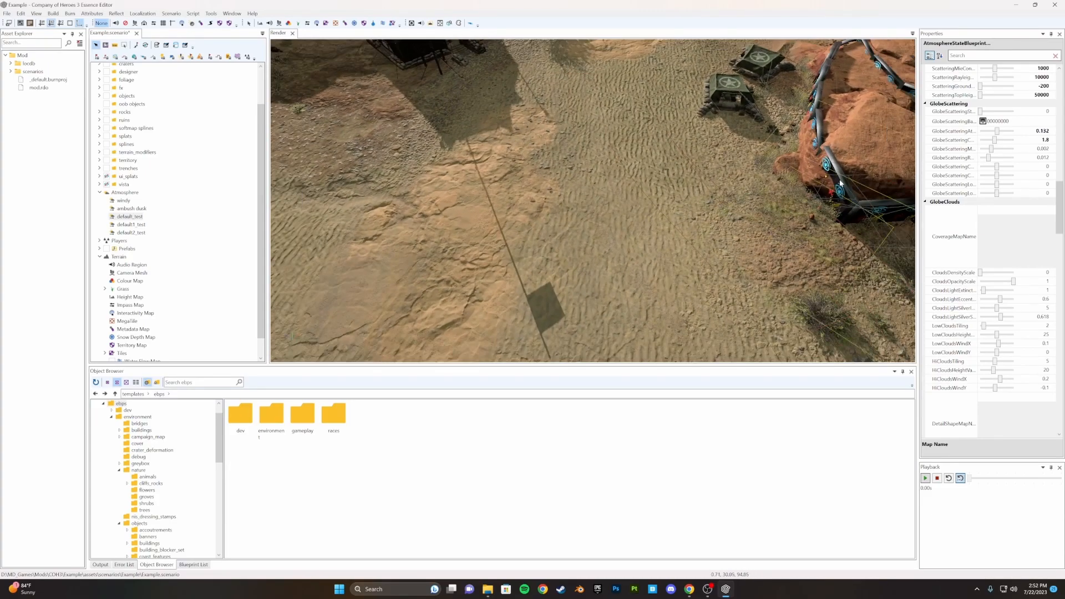
scroll(971, 190, down, 6)
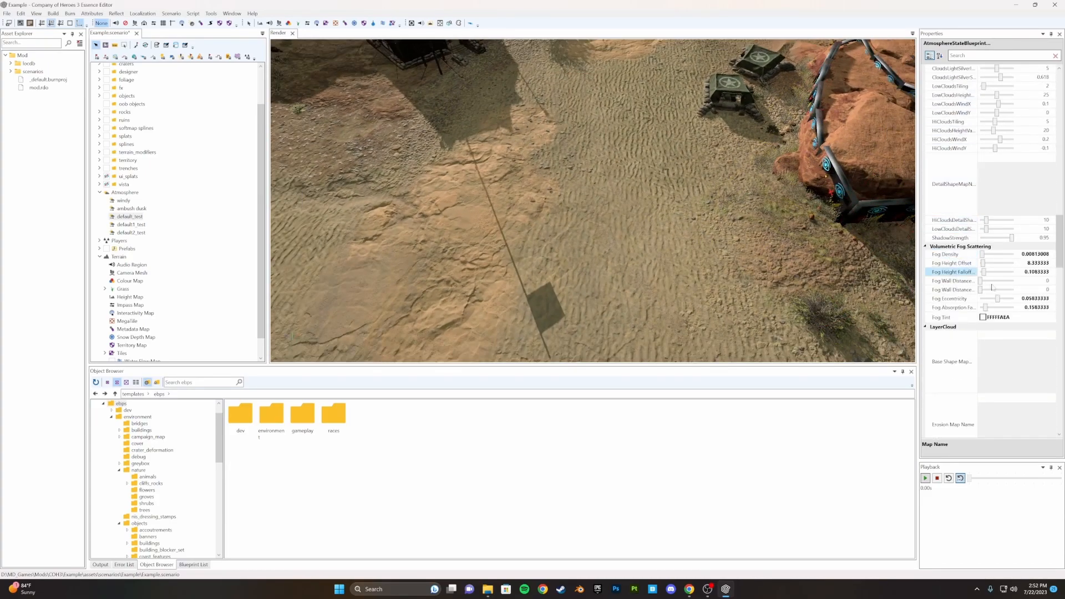
drag(1059, 242, 1063, 89)
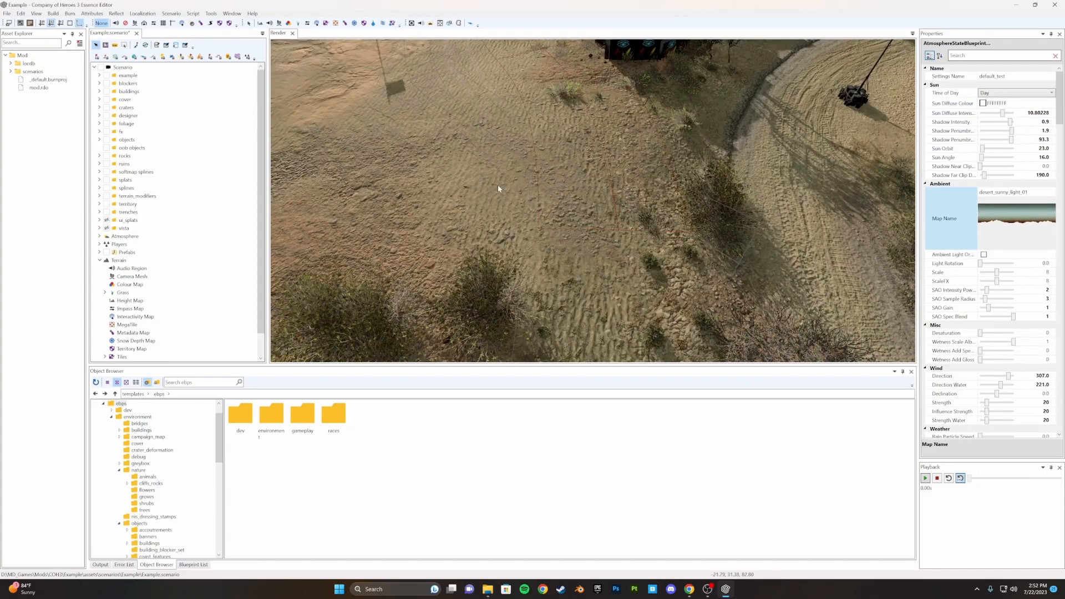
Expand the scenario's Atmosphere group to list its atmosphere states
click(101, 236)
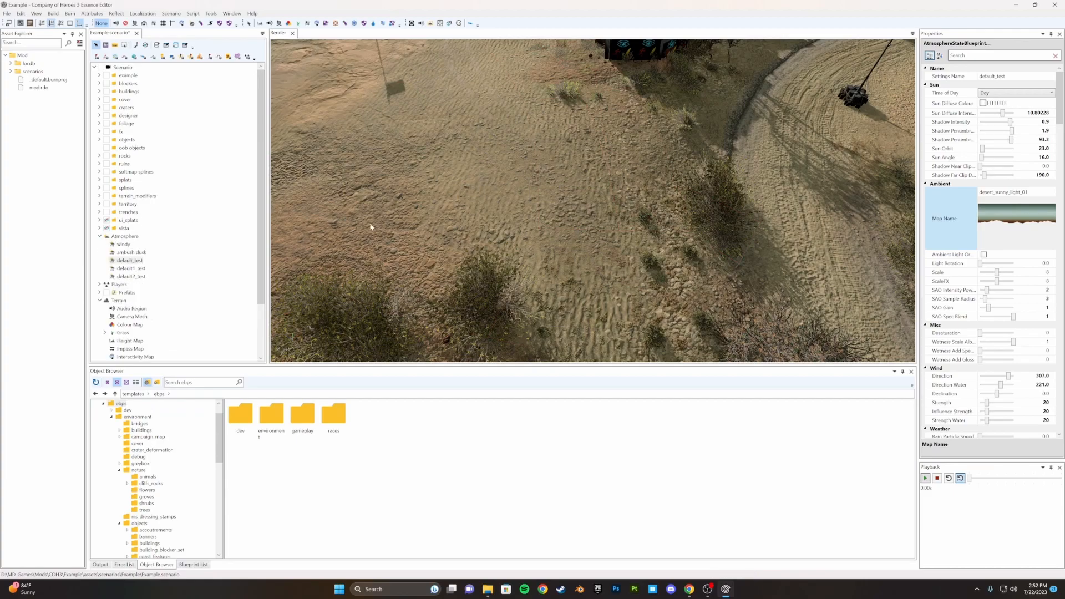
middle_drag(614, 200, 709, 72)
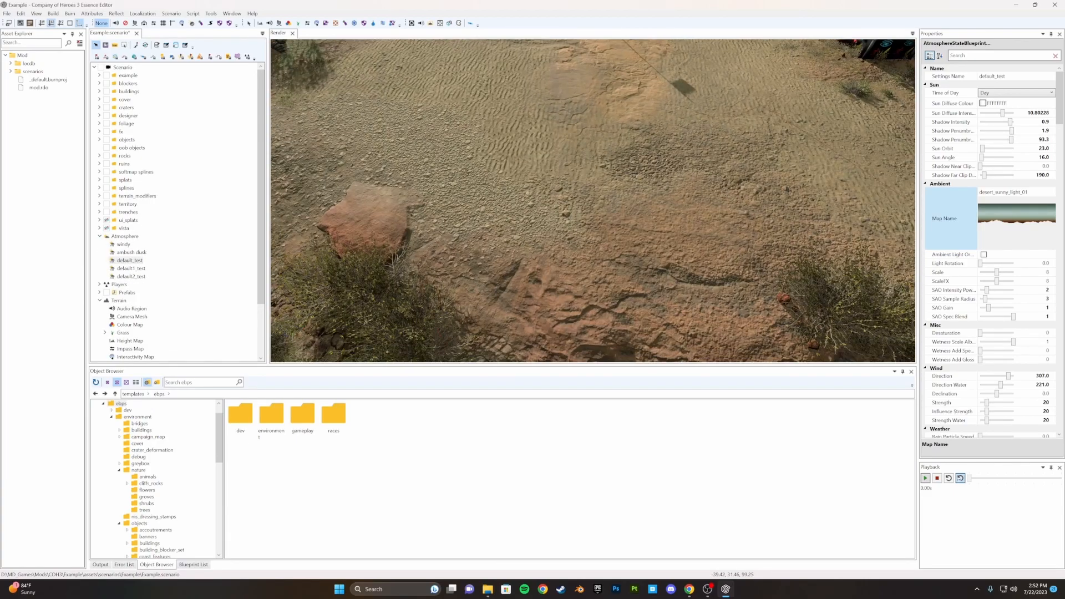
middle_drag(614, 205, 549, 285)
middle_drag(611, 201, 555, 189)
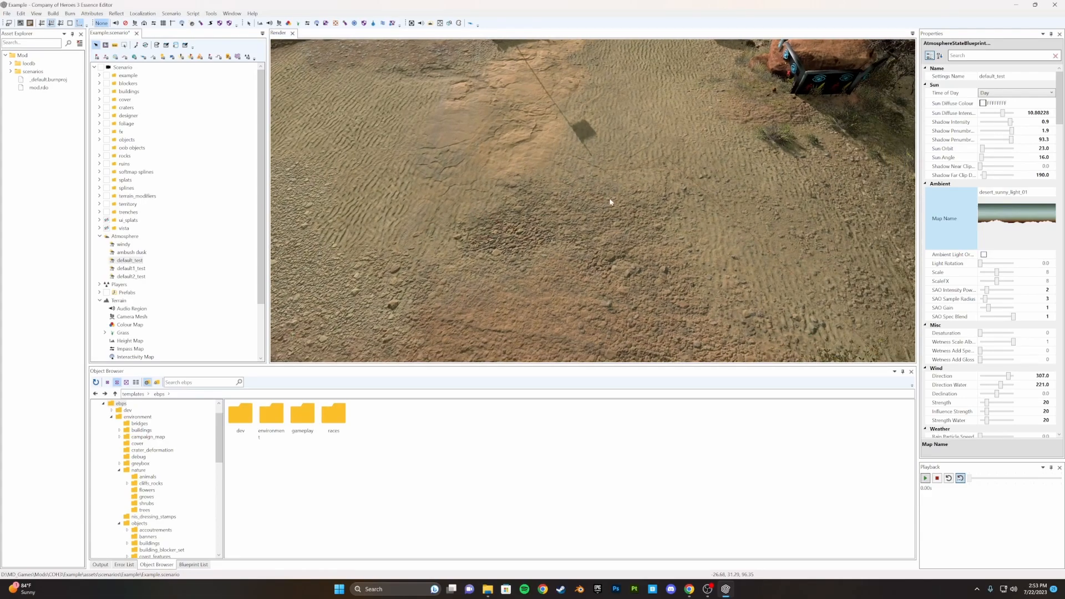
Preview the terrain in the FoW (fog of war) mode and return to the normal selection mode
click(105, 45)
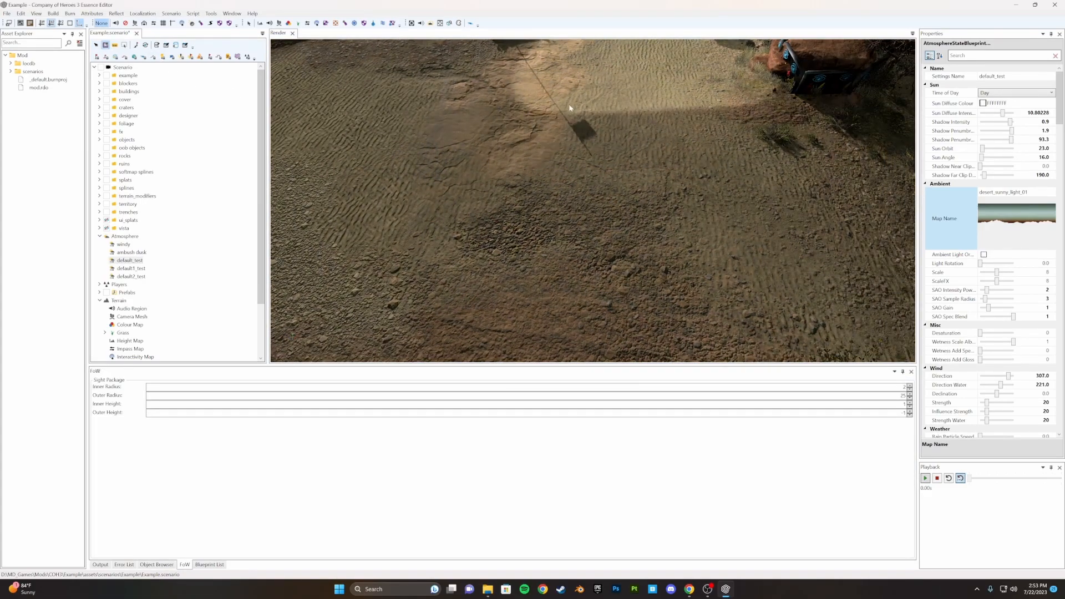
key(Escape)
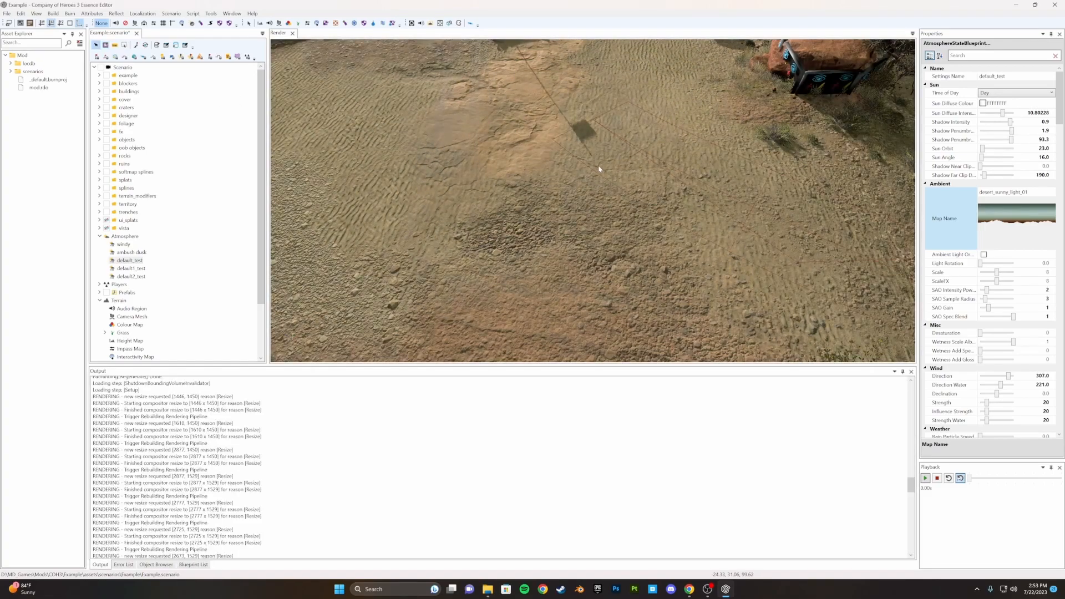
scroll(598, 169, up, 3)
middle_drag(528, 184, 581, 197)
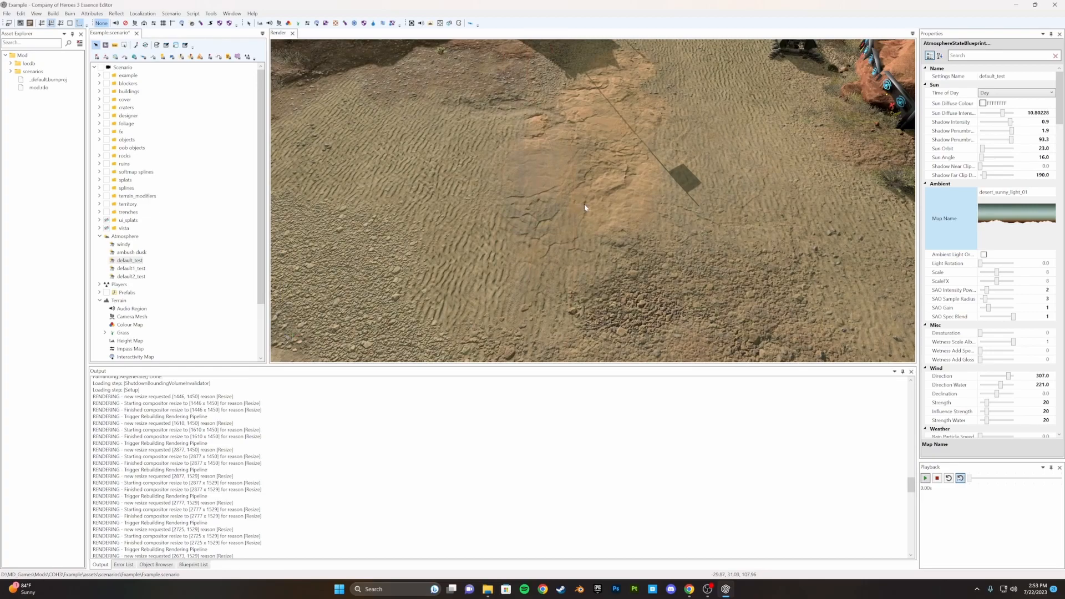
Preview the windy atmosphere state on the desert terrain
middle_drag(579, 204, 572, 199)
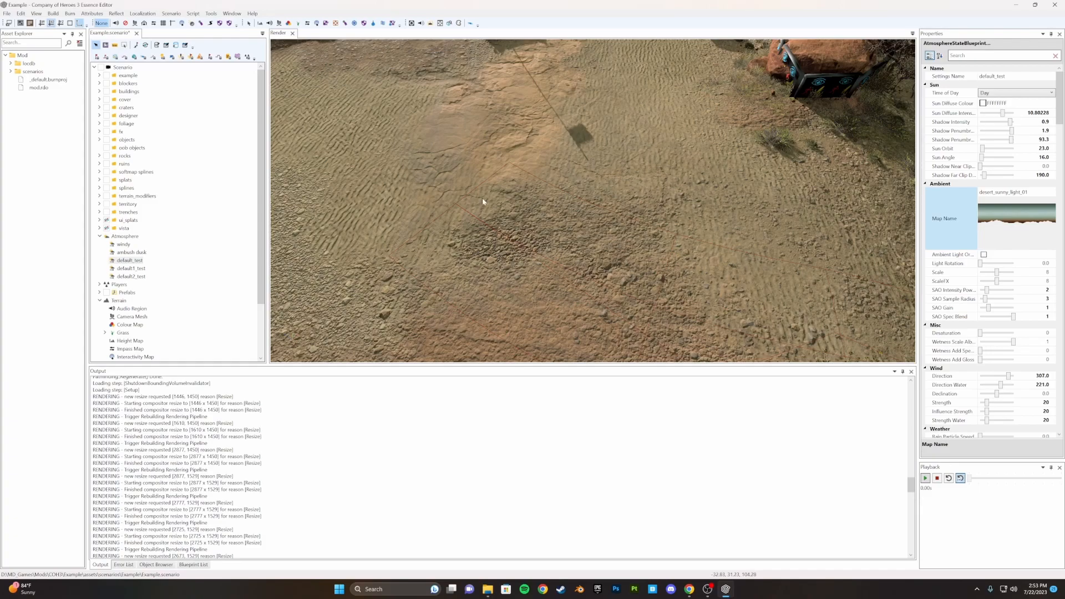
middle_drag(481, 200, 485, 196)
scroll(153, 209, down, 1)
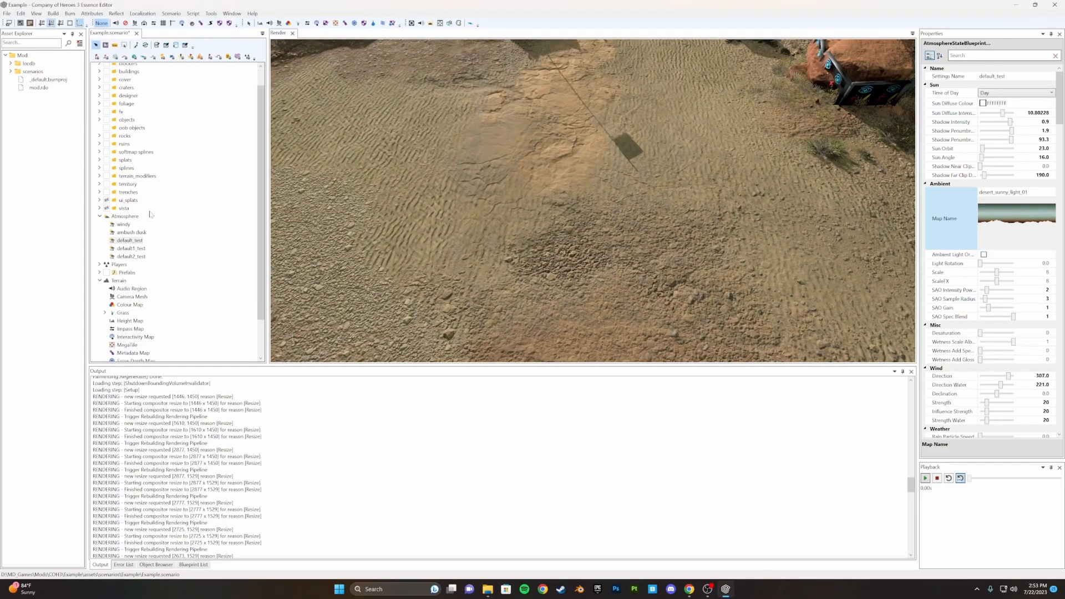
click(124, 224)
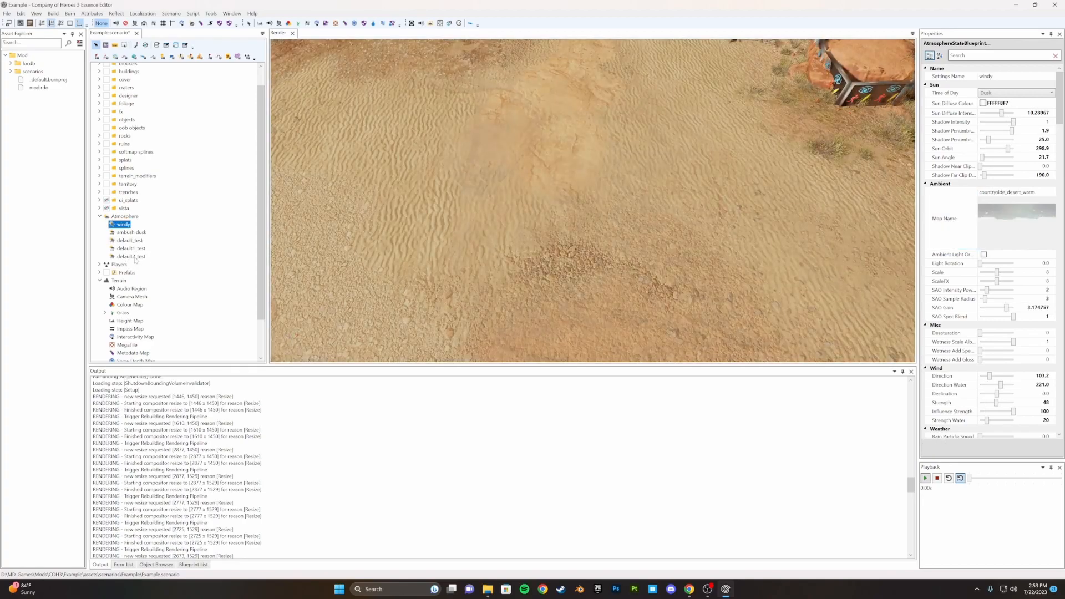
Bring up the save dialog for the windy state's atmosphere presets and dismiss it without saving
right_click(124, 227)
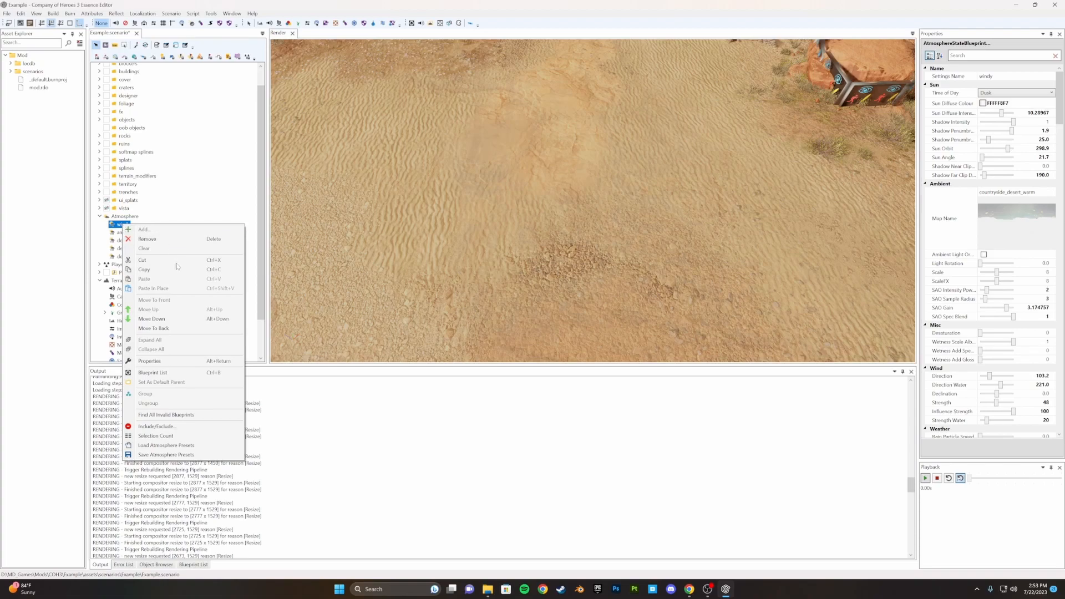
click(172, 455)
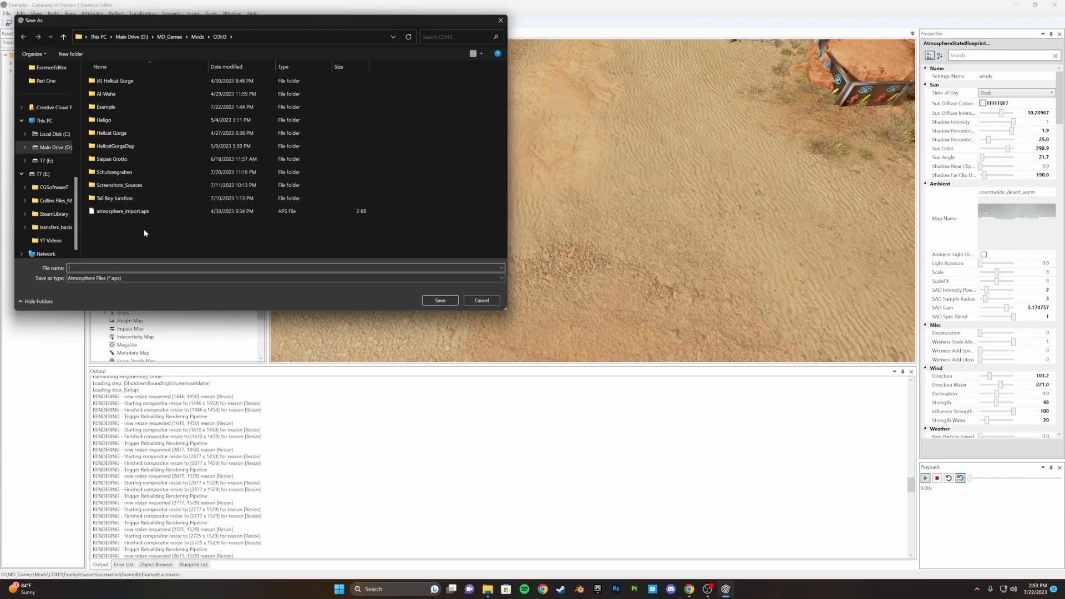
click(495, 300)
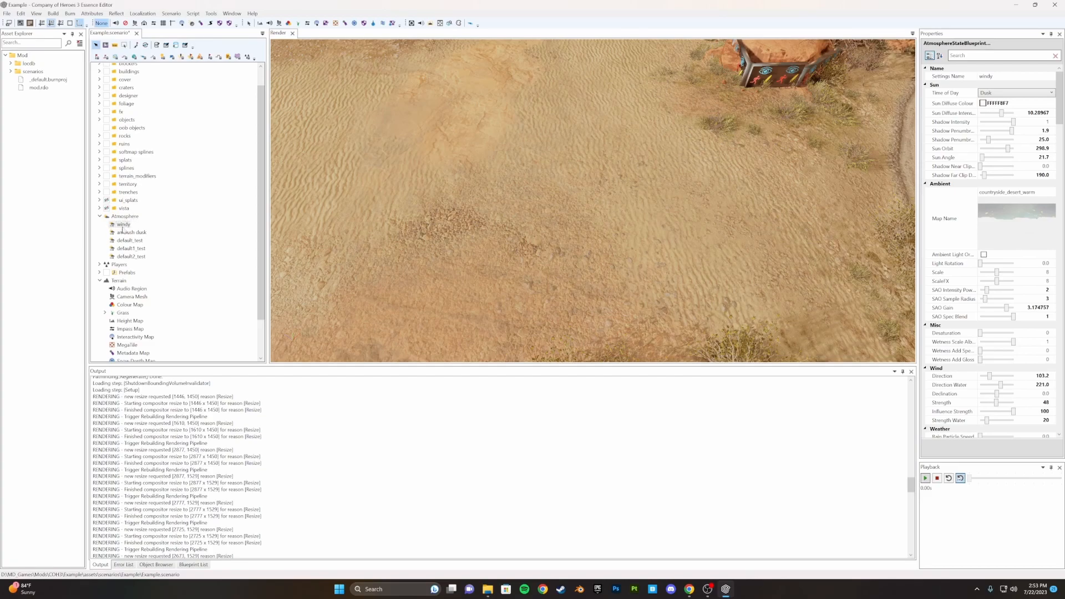
middle_drag(647, 101, 604, 228)
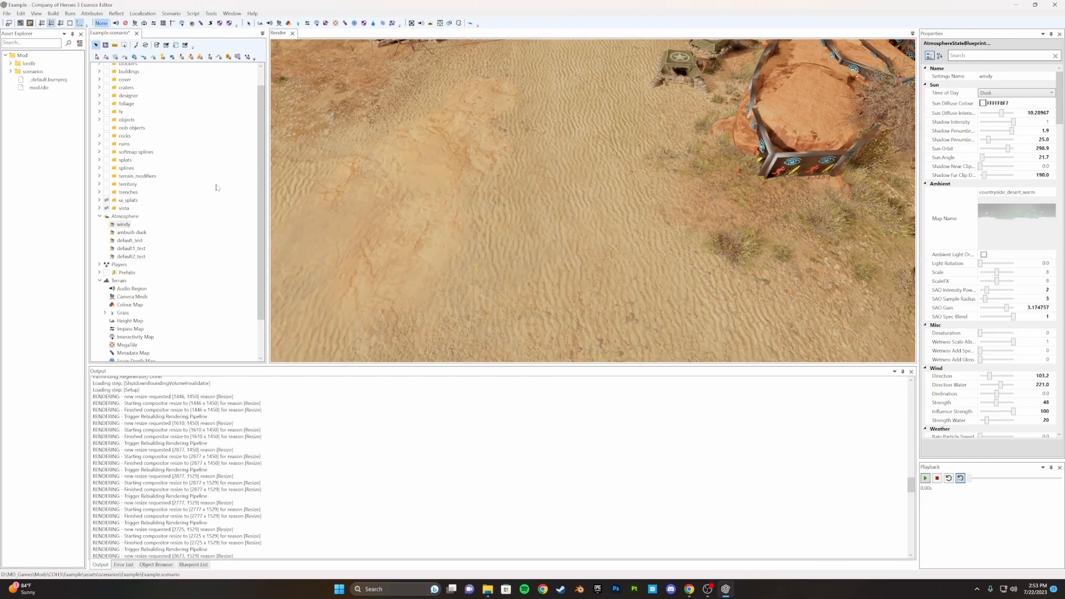
middle_drag(504, 220, 508, 223)
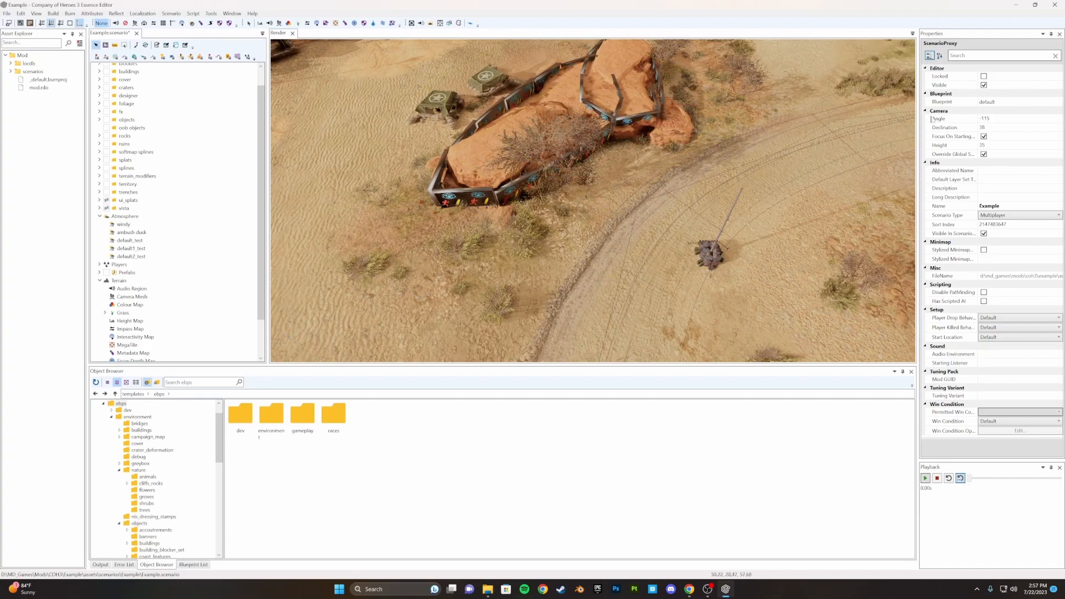
middle_drag(474, 288, 675, 165)
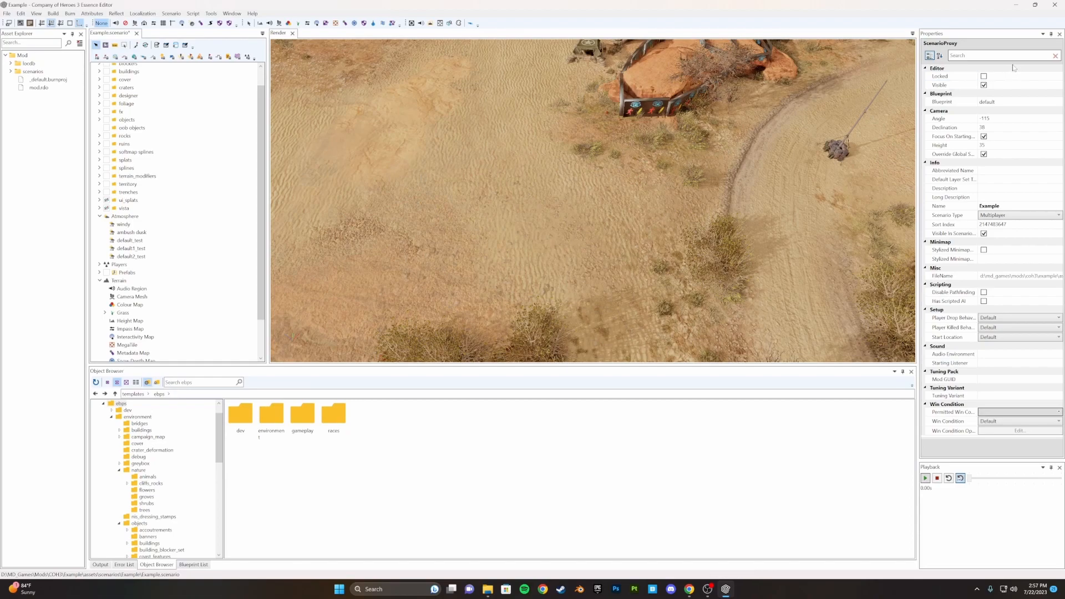
Review the Name and Description fields in the scenario's Info properties
click(998, 205)
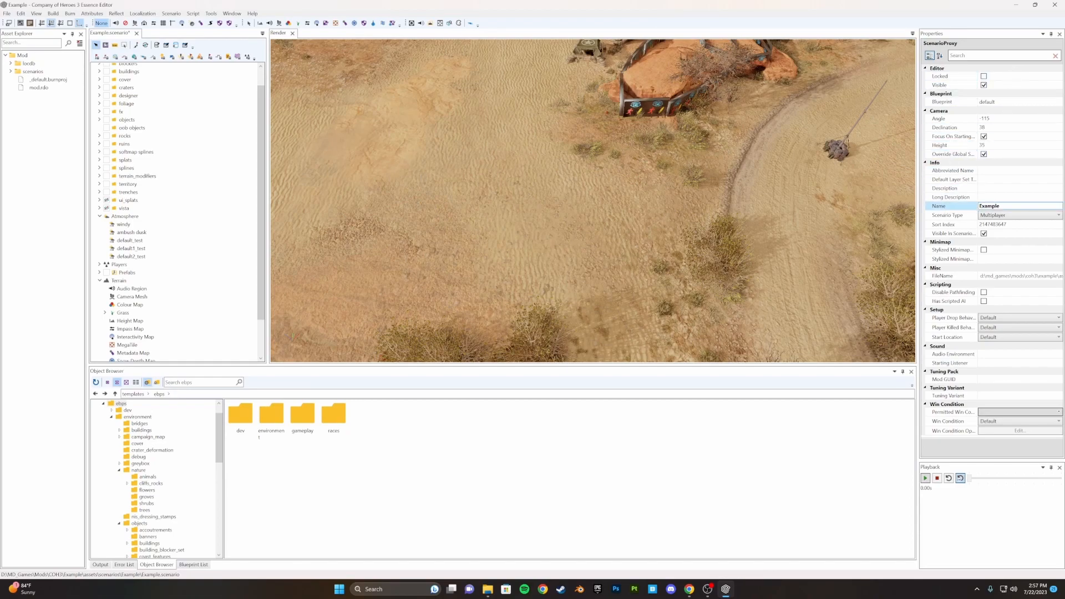
click(1003, 205)
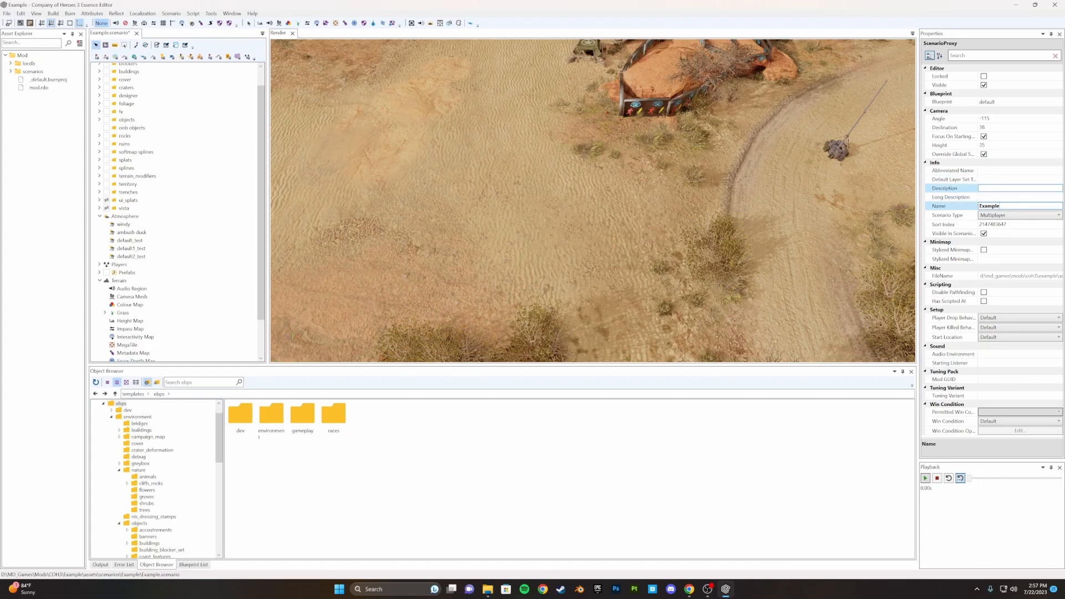
click(998, 188)
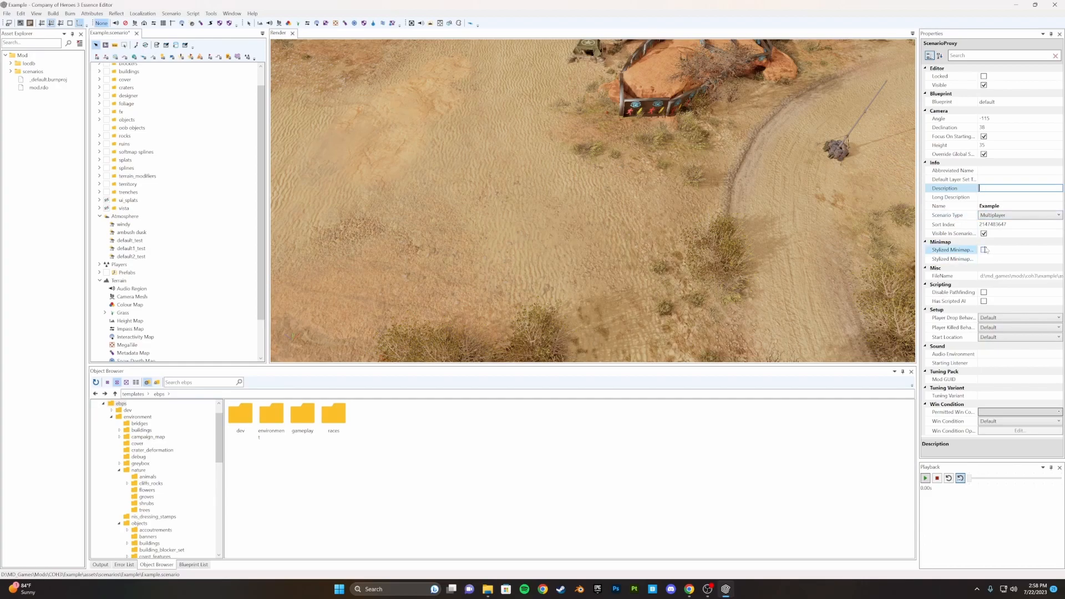
Enable the scenario's stylized minimap and set its pipeline path to anvil_secondary_material_splats_strips.bin
drag(977, 259, 1006, 263)
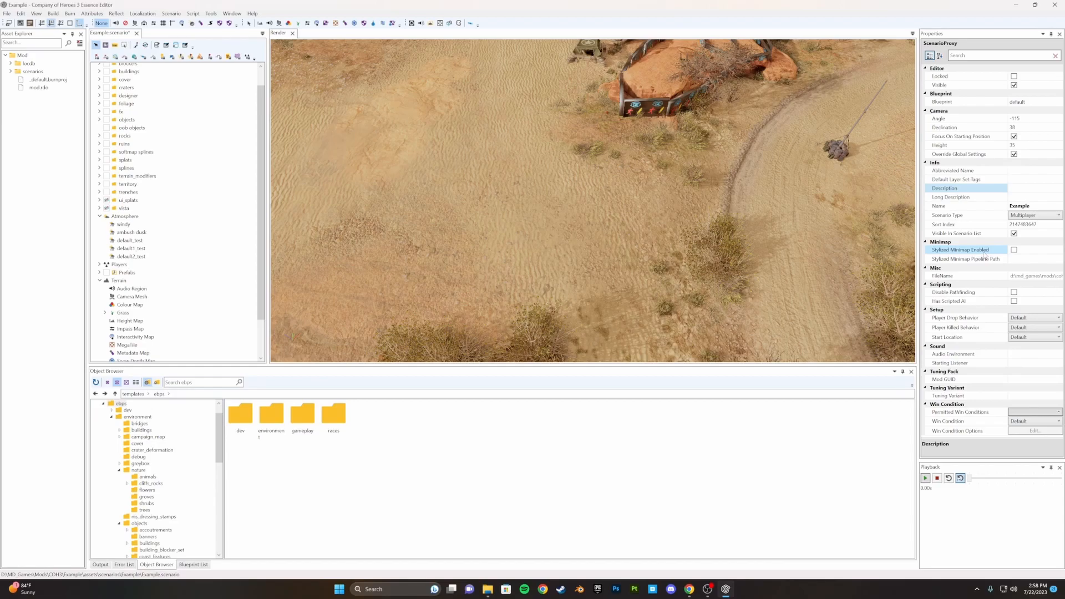
click(1014, 250)
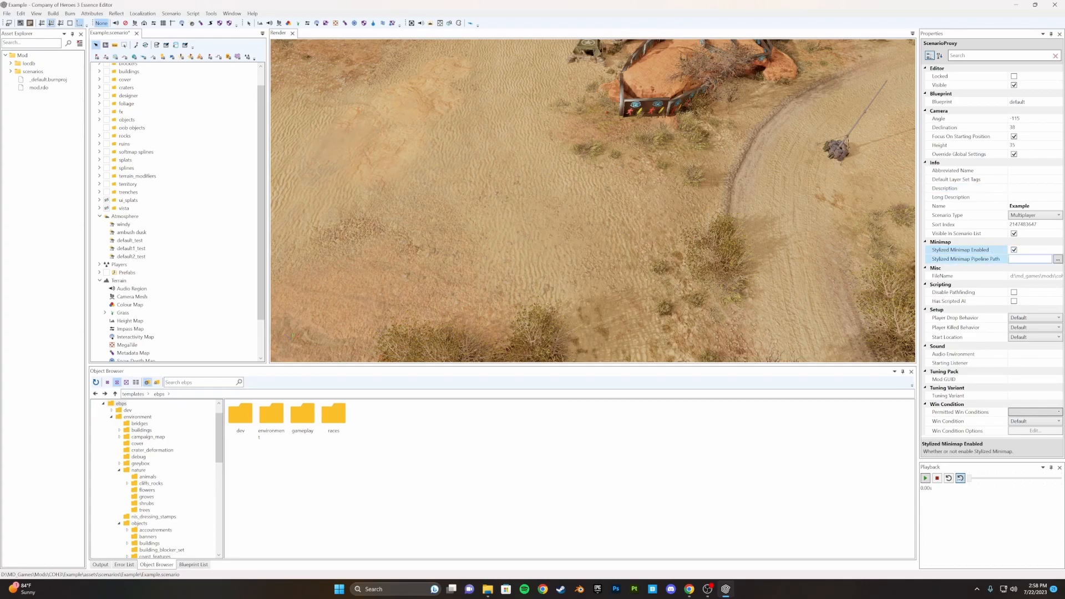
click(1057, 259)
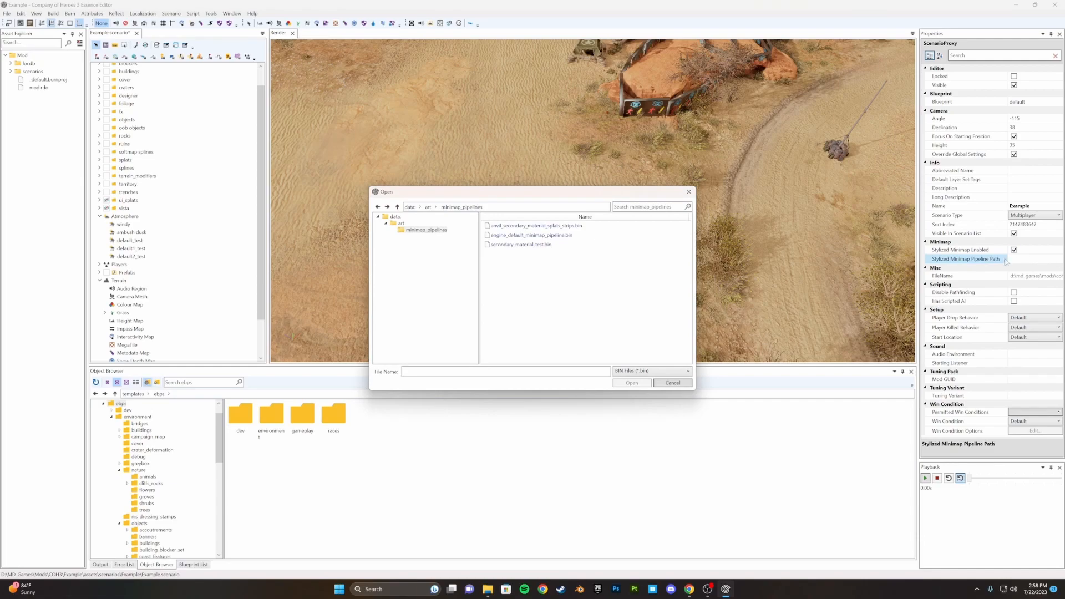
double_click(533, 227)
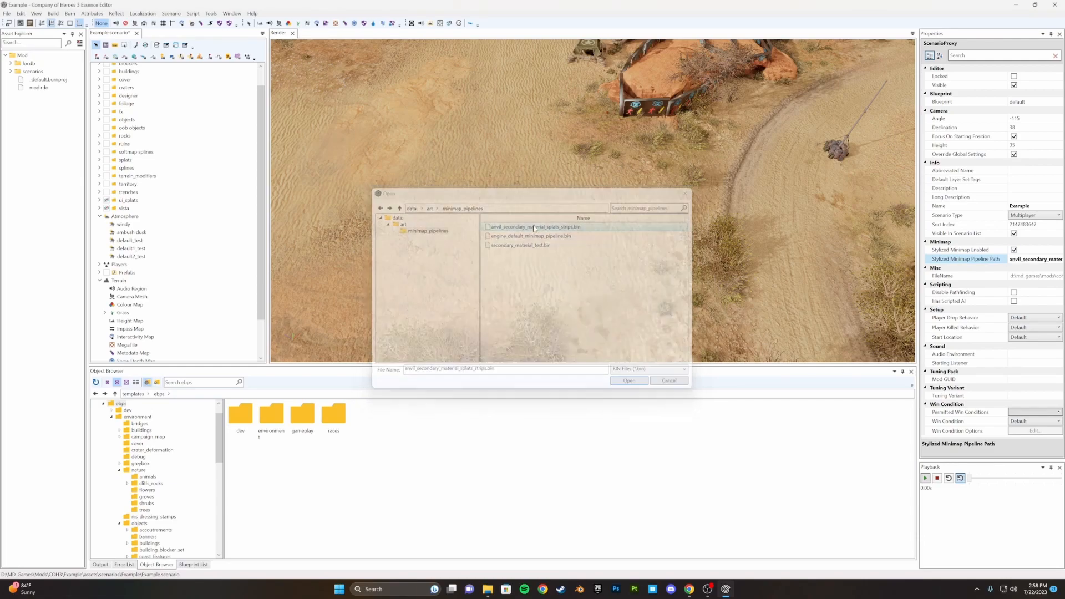